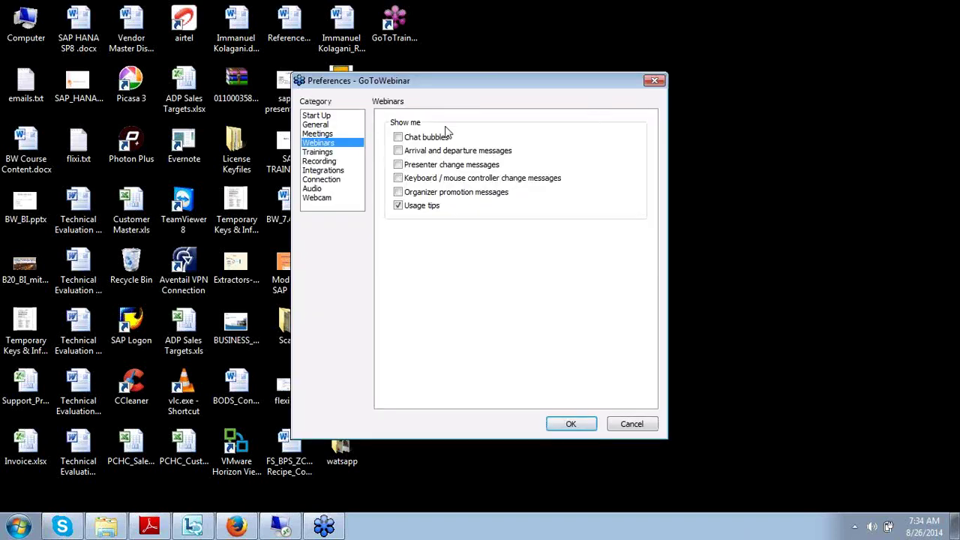
Step: Check the Recording preferences of GoToWebinar and dismiss the preferences without saving changes
left_click(321, 161)
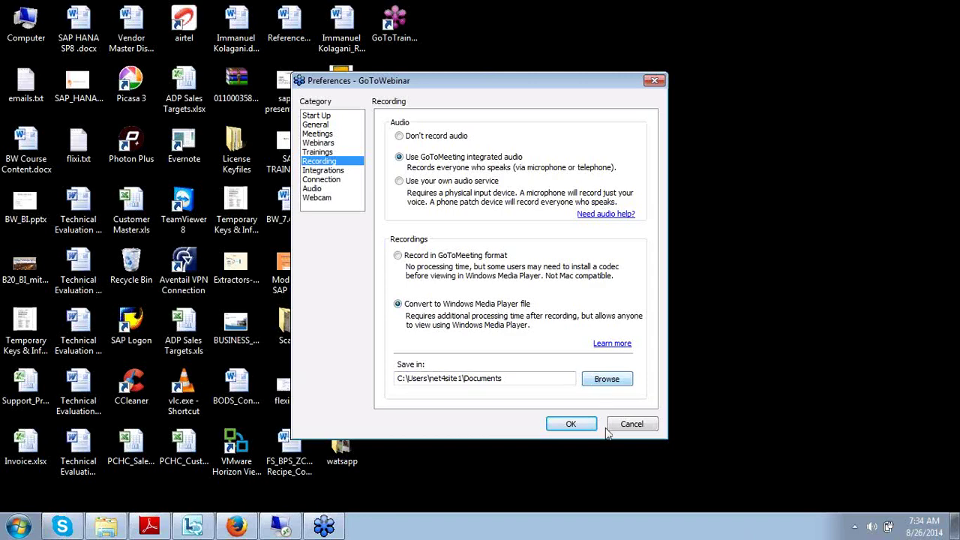
left_click(534, 377)
left_click(632, 424)
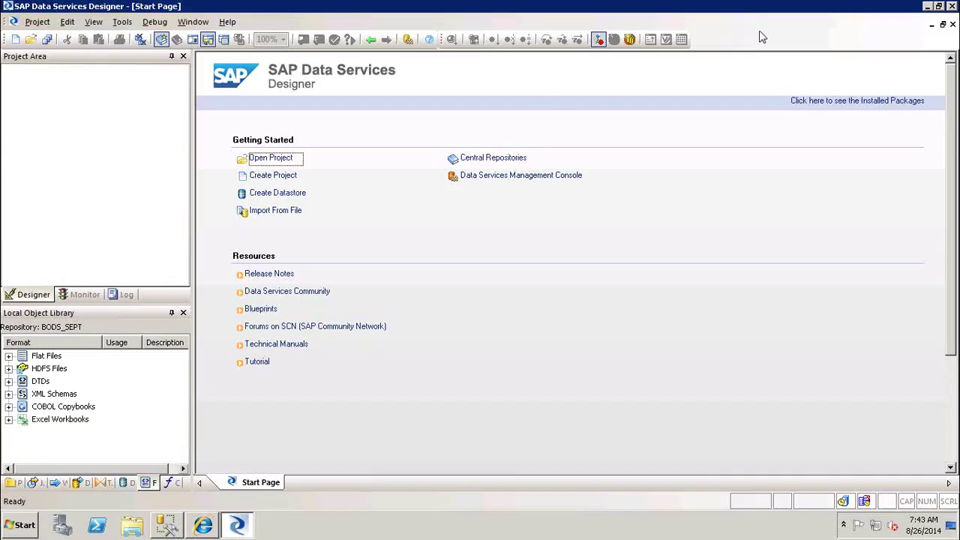
Step: Close SAP Data Services Designer, switch to SAP Logon and open the BW 7.4 connection
left_click(952, 6)
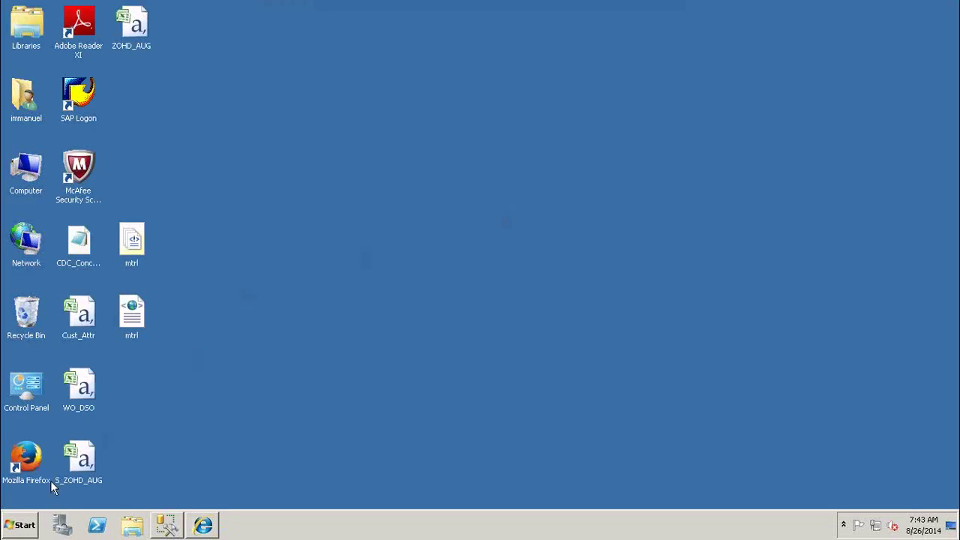
left_click(29, 528)
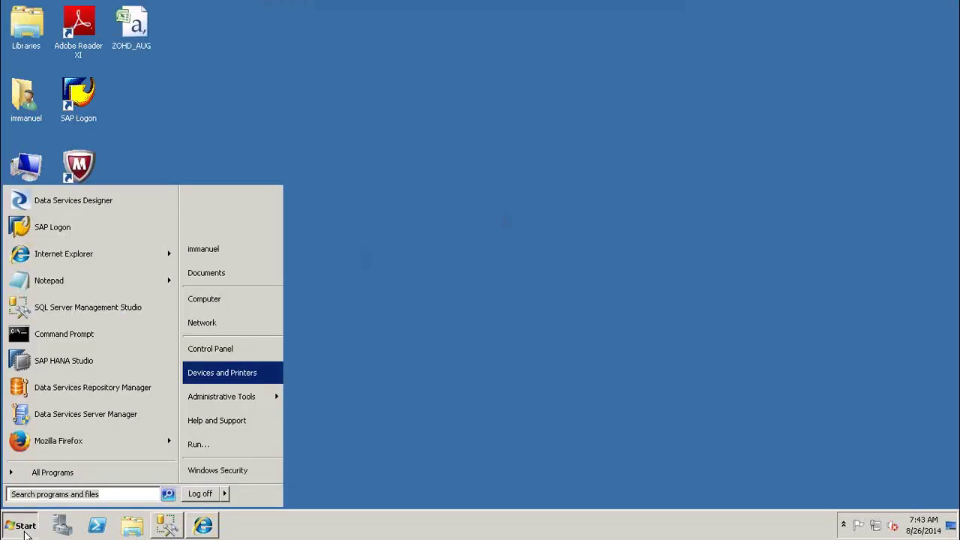
left_click(77, 226)
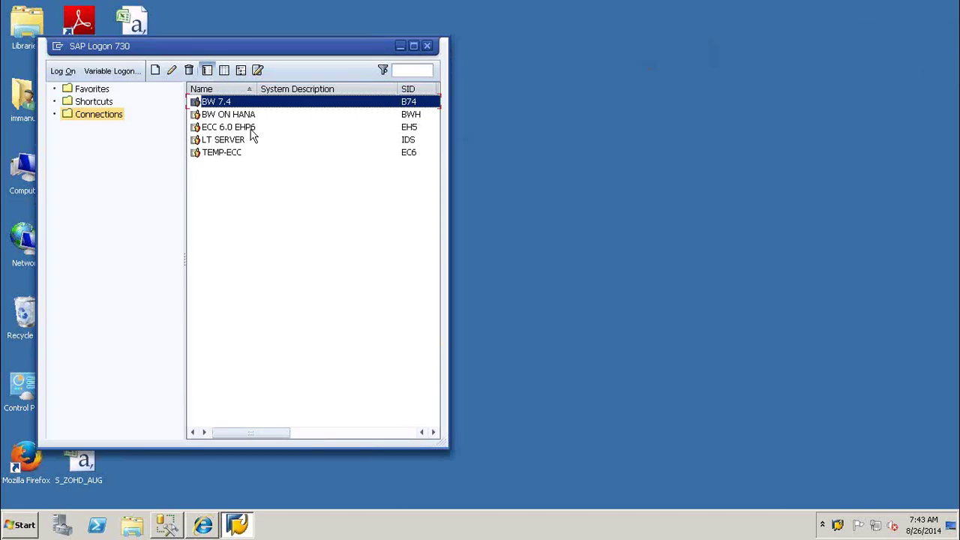
double_click(218, 107)
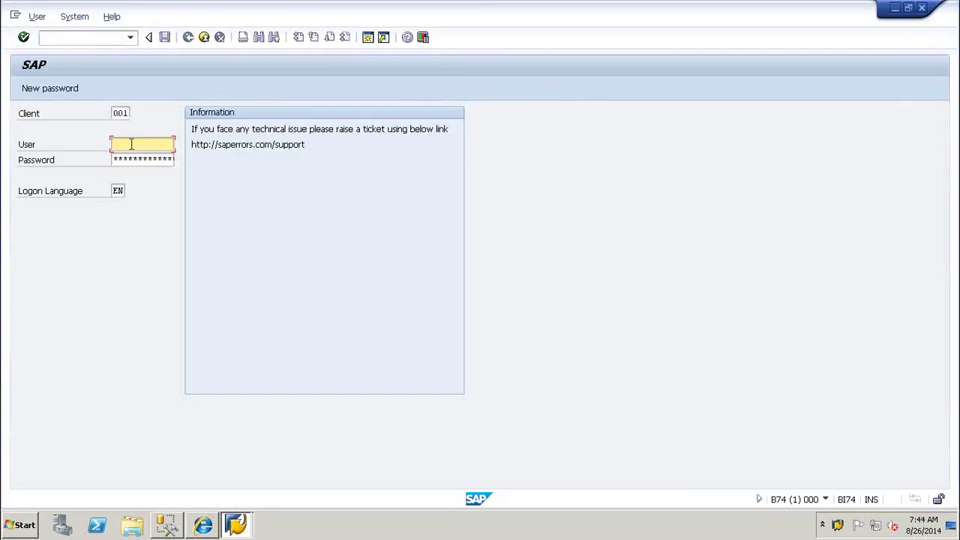
Step: Log on to the system with the saved user name and the account password, and run transaction rsa1
left_click(127, 144)
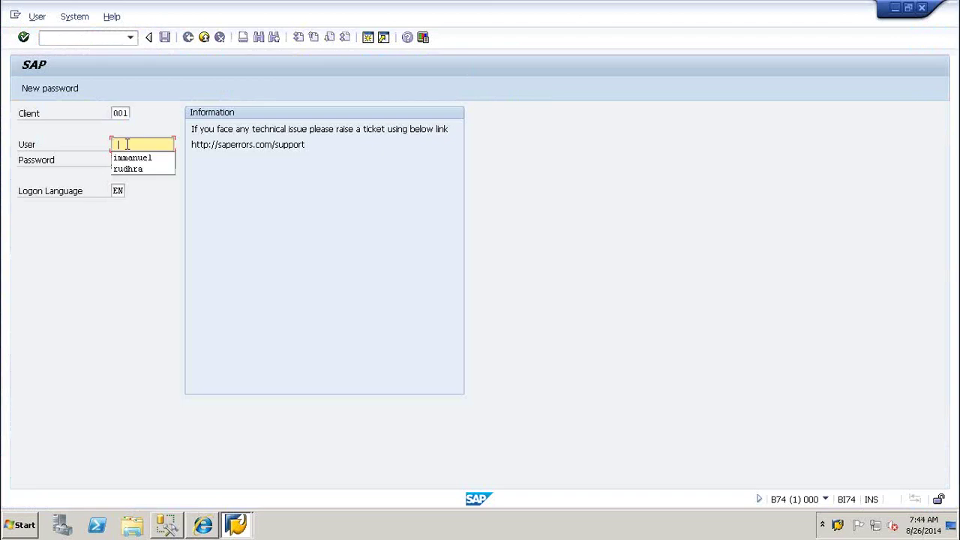
left_click(133, 159)
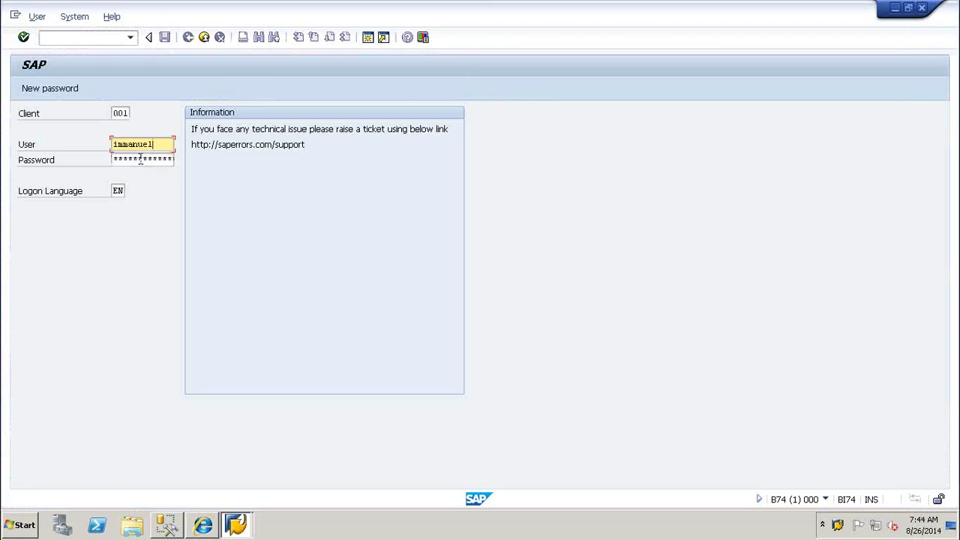
left_click(140, 159)
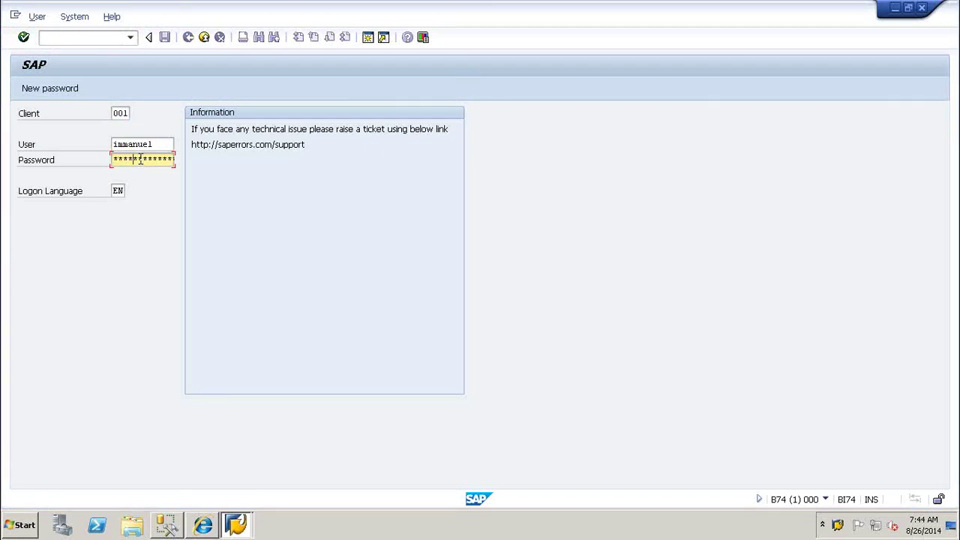
key("Return")
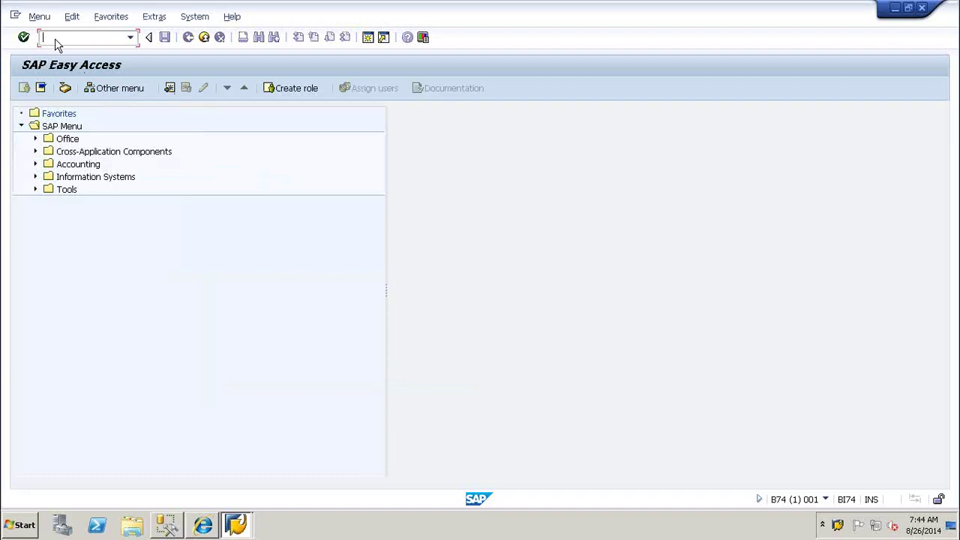
type("rsa1")
key("Return")
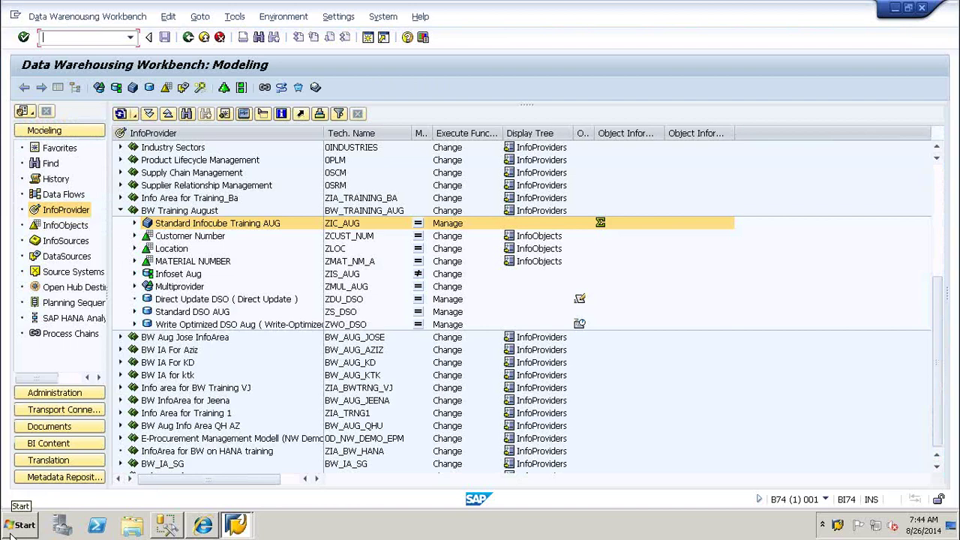
Step: Switch to Excel by running excel, and enter 255 in cell B3 of the blank workbook
left_click(10, 530)
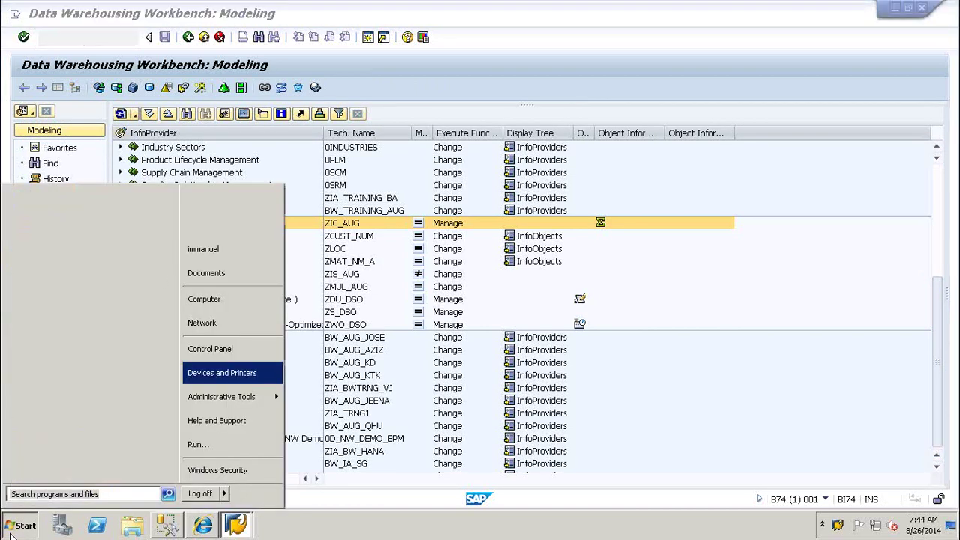
left_click(203, 448)
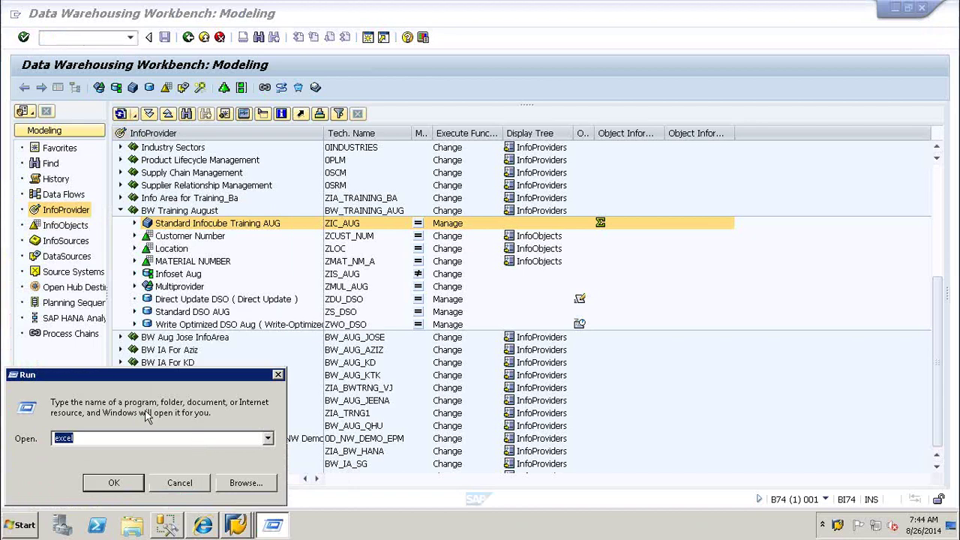
left_click(114, 483)
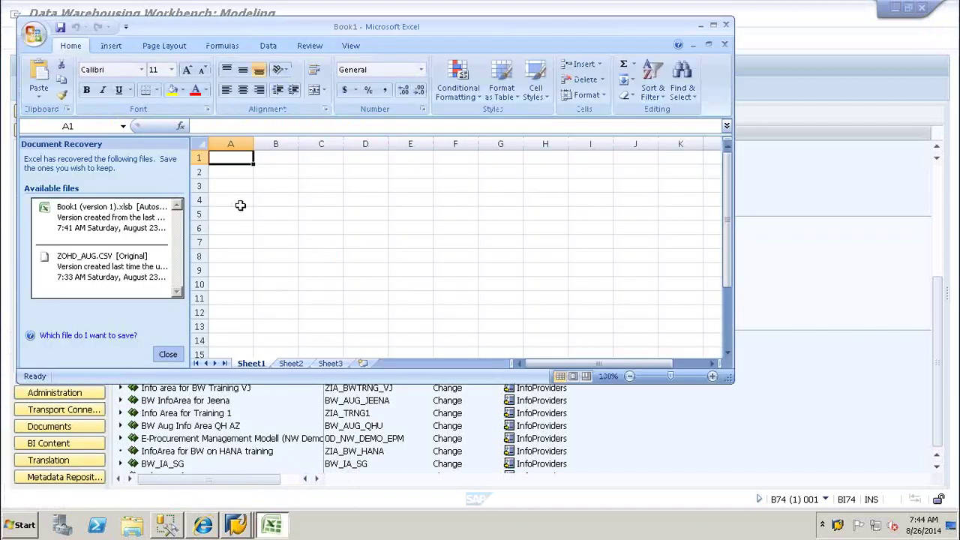
left_click(268, 190)
type("255")
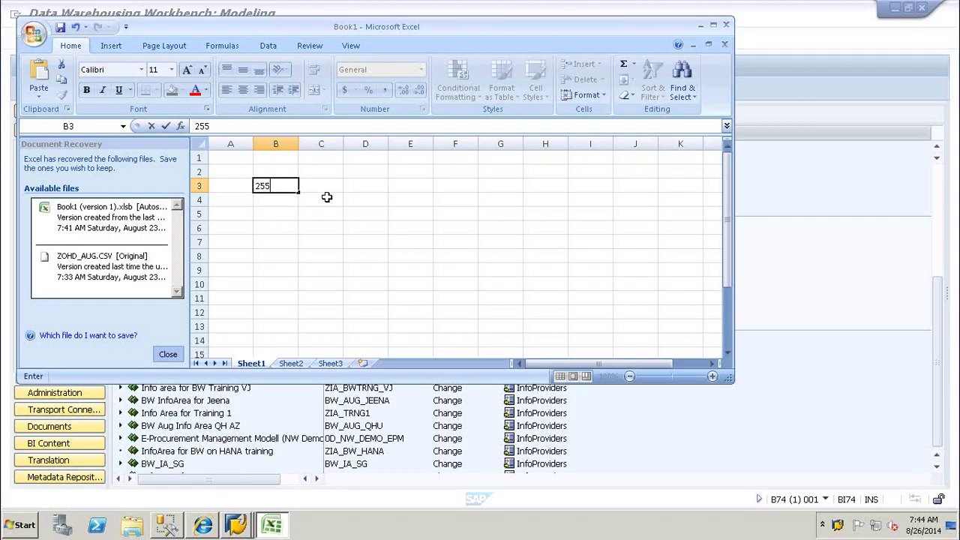
left_click(318, 189)
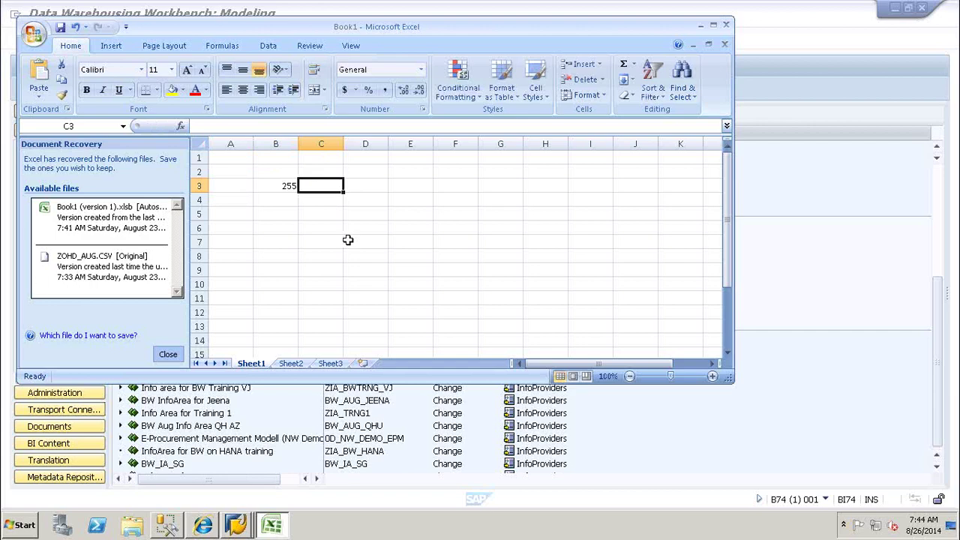
Step: Enter 16, 6 and 233 in cells B4, B5 and B6 under the first value
left_click(286, 198)
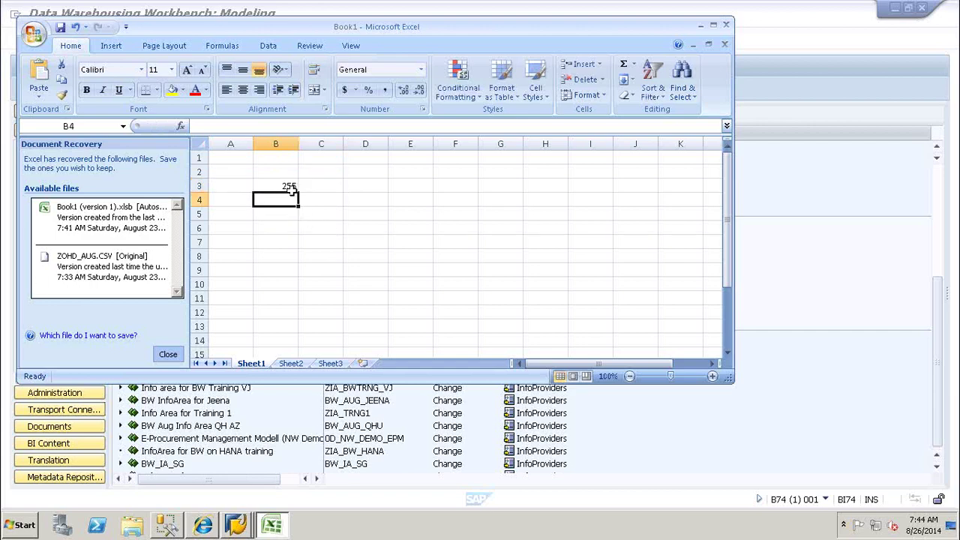
type("16")
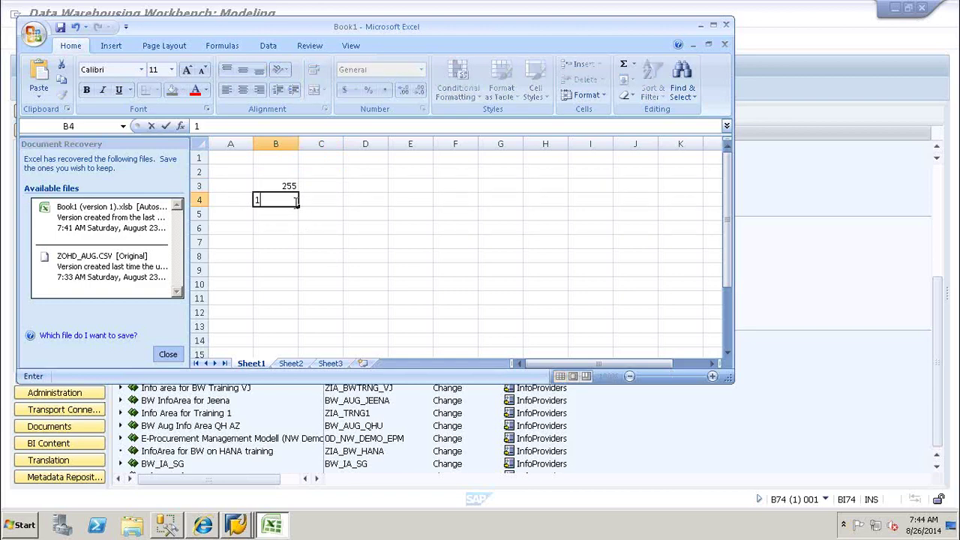
left_click(296, 229)
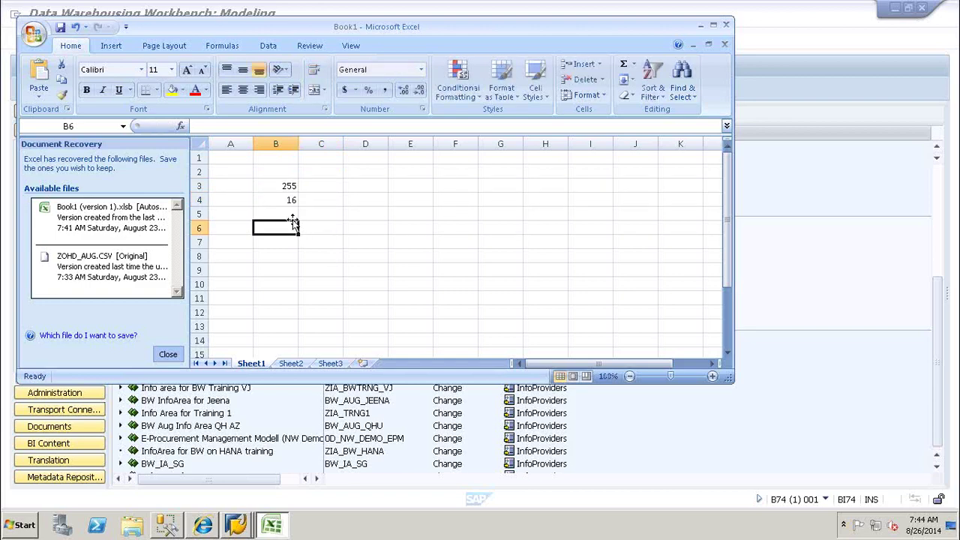
left_click(287, 214)
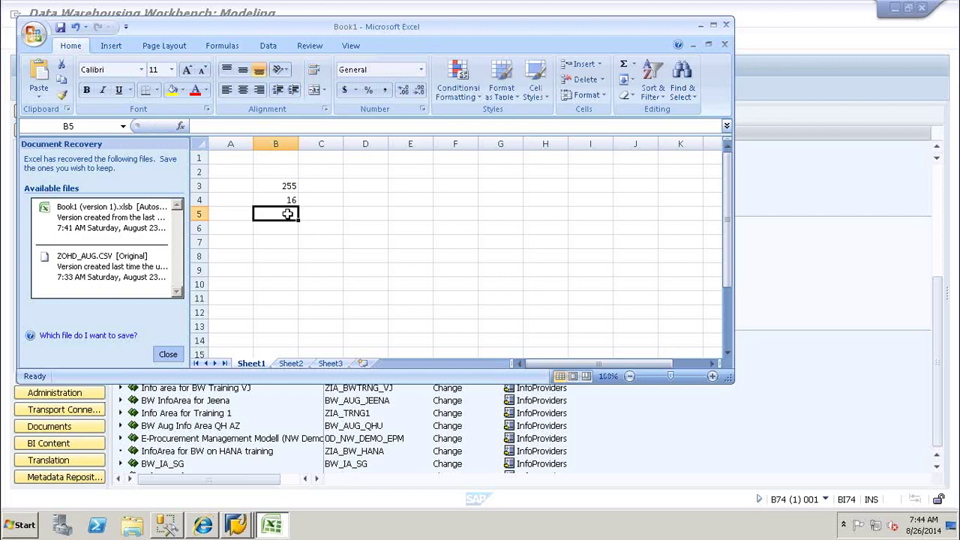
type("6")
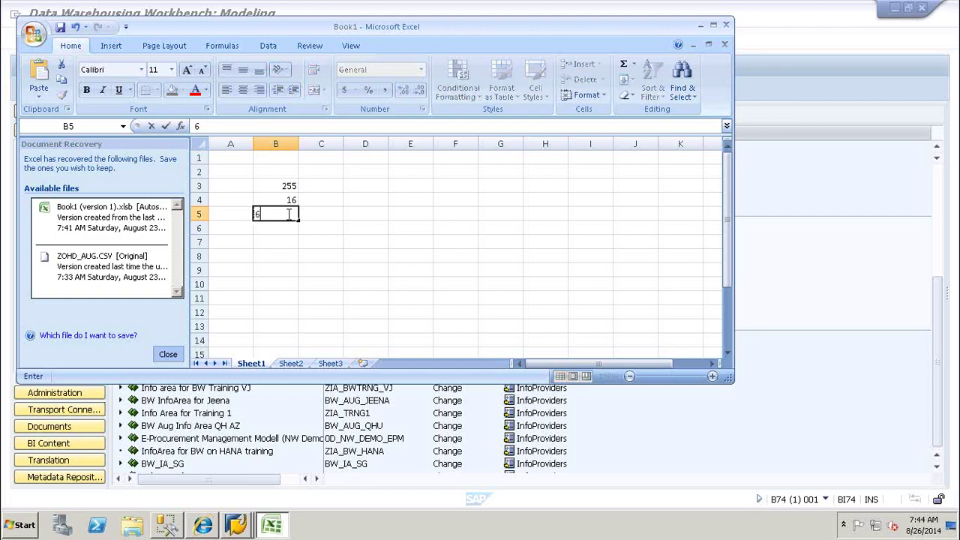
left_click(323, 239)
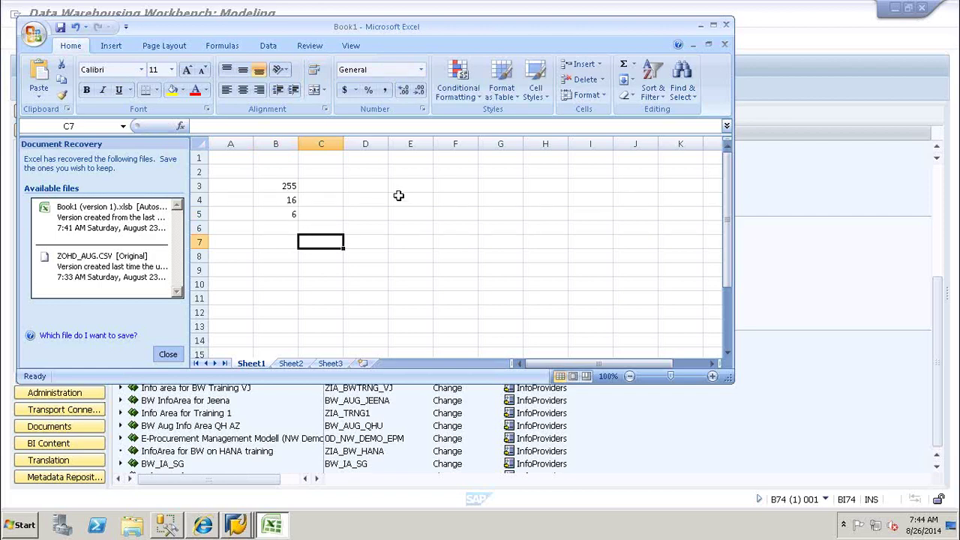
left_click(276, 227)
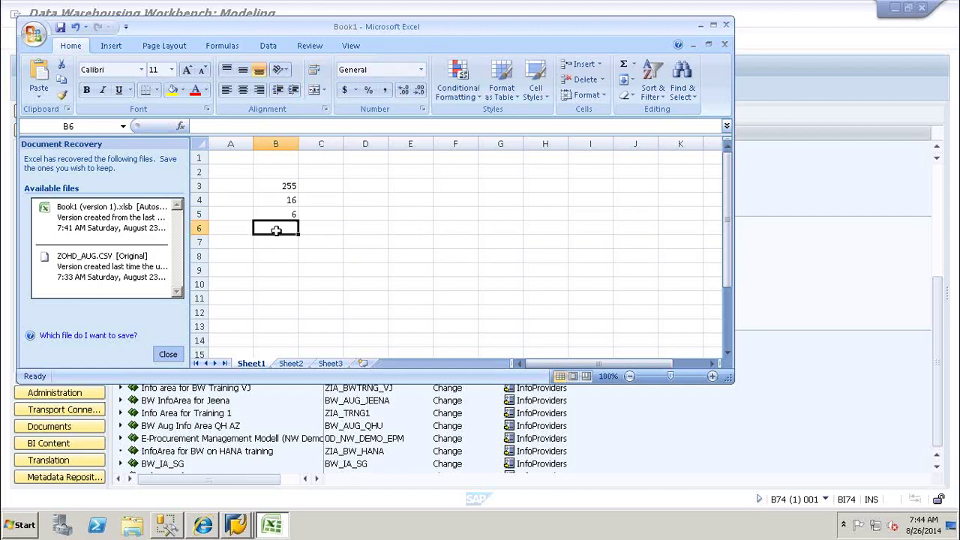
type("233")
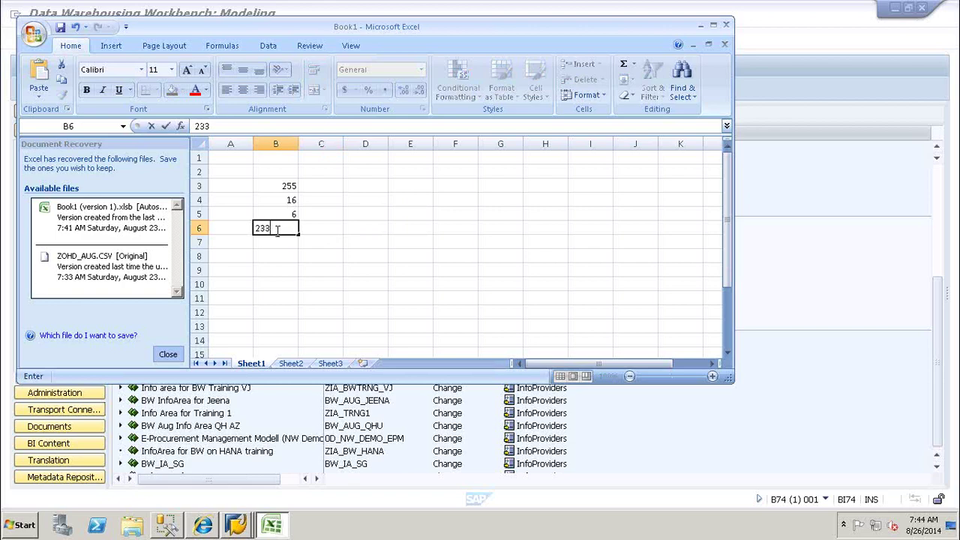
left_click(303, 270)
left_click(272, 228)
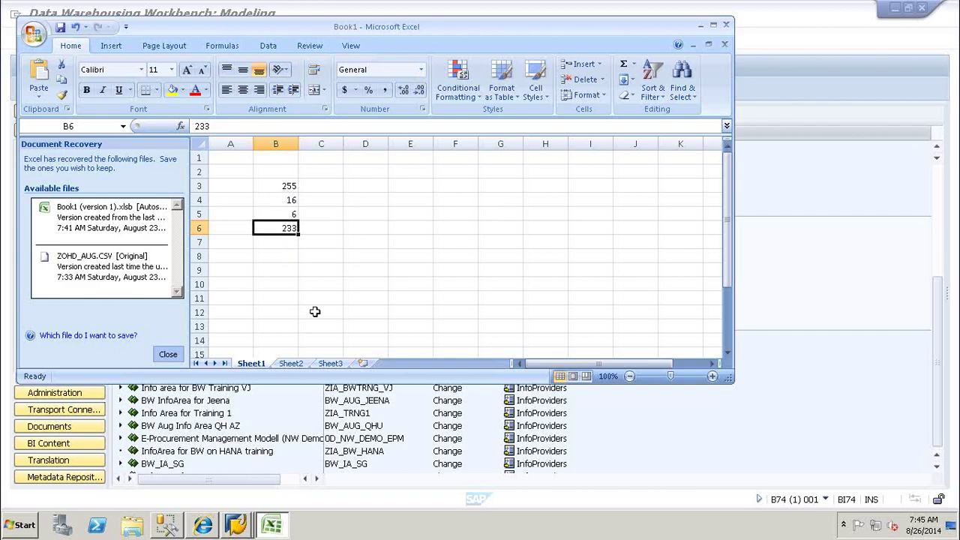
Step: Close Excel without saving the workbook and remove the recovered files
left_click(728, 28)
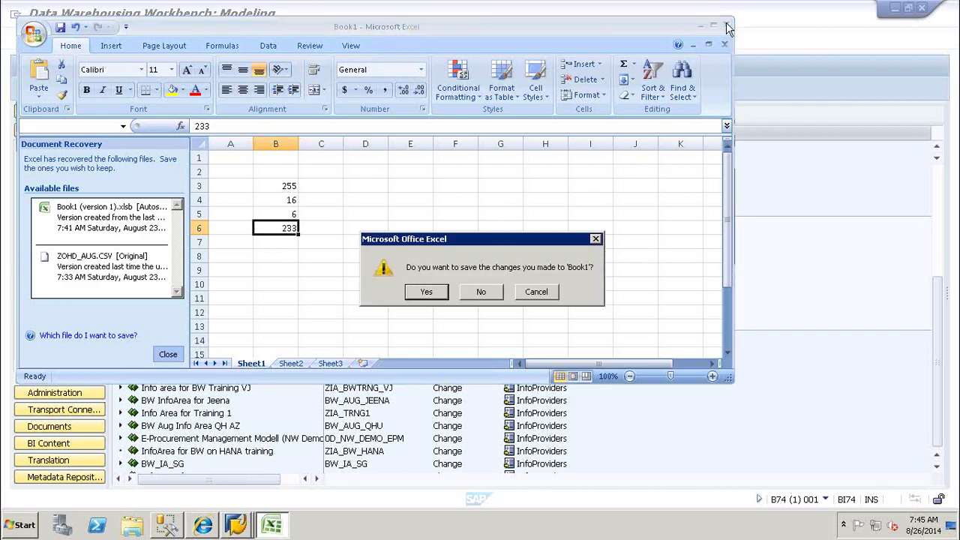
left_click(476, 293)
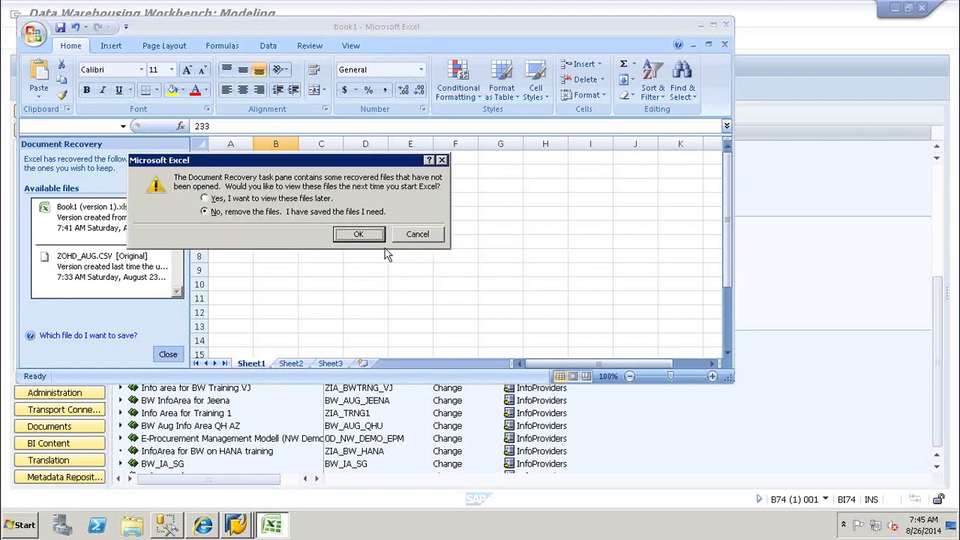
left_click(363, 234)
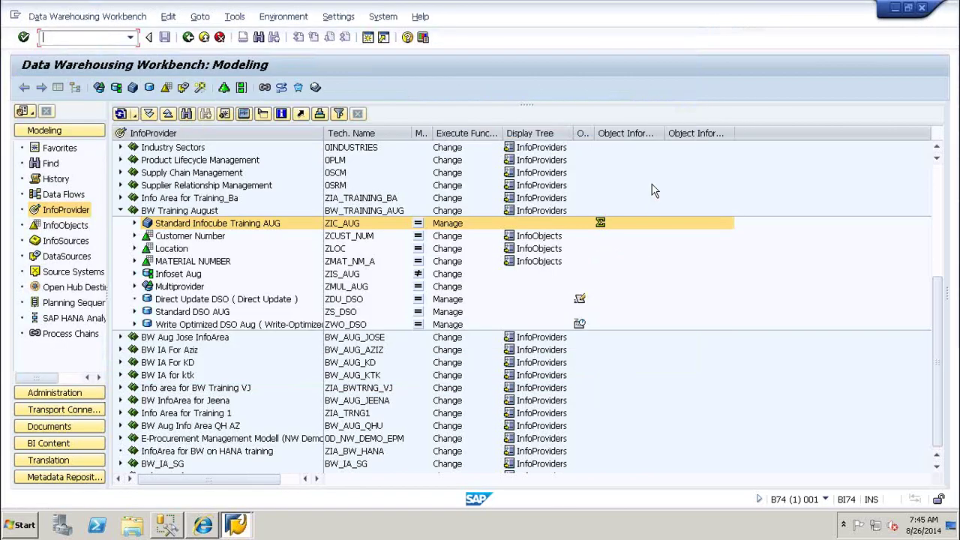
Step: Collapse the BW Training August info area, and in the InfoObjects tree collapse Info area for BW Training VJ
left_click(120, 211)
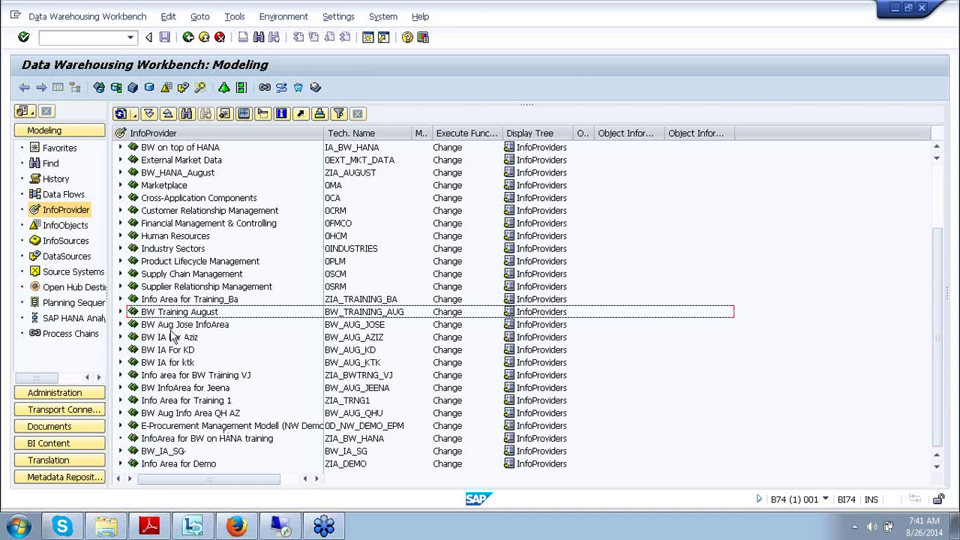
left_click(65, 225)
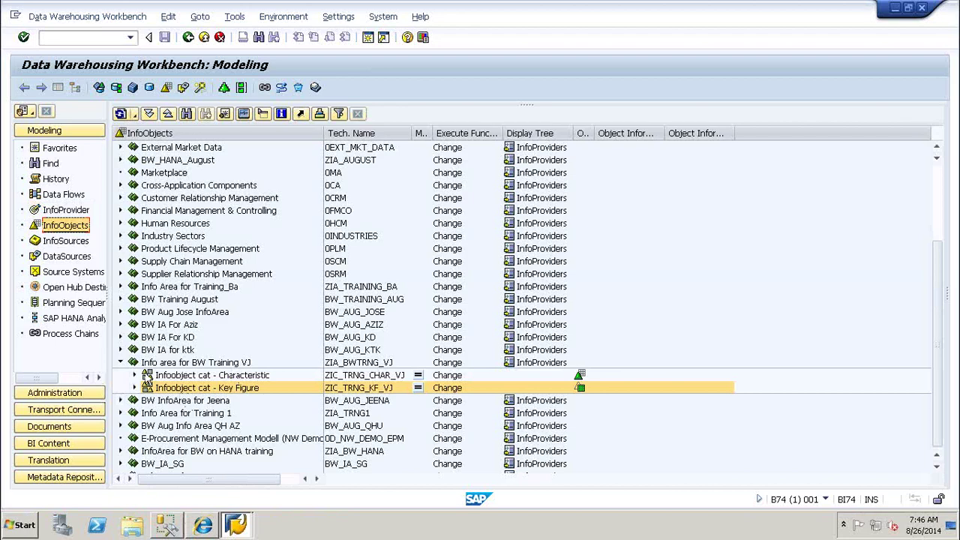
left_click(120, 362)
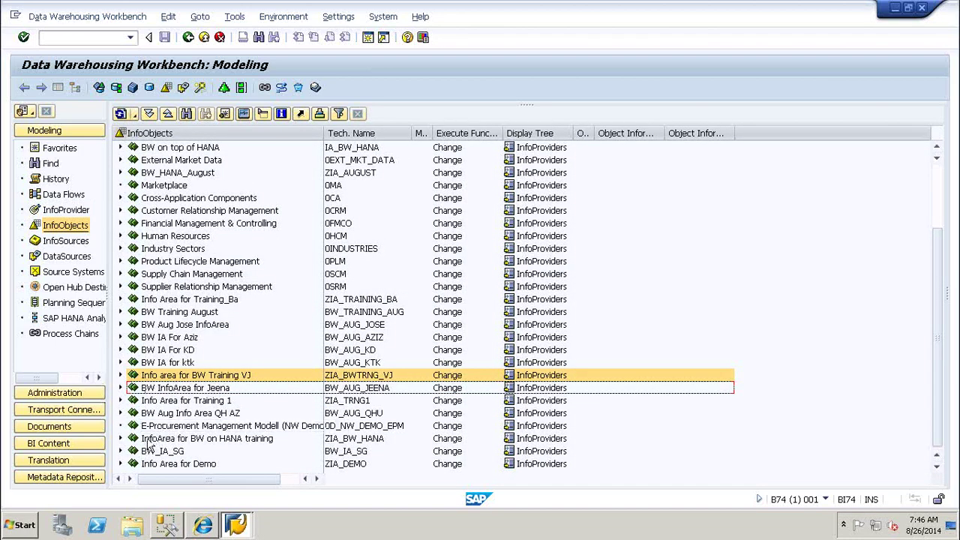
Step: Expand InfoArea for BW on HANA training and its Catalog for Characteristics to examine the Customer Number and Product Number characteristics
left_click(154, 441)
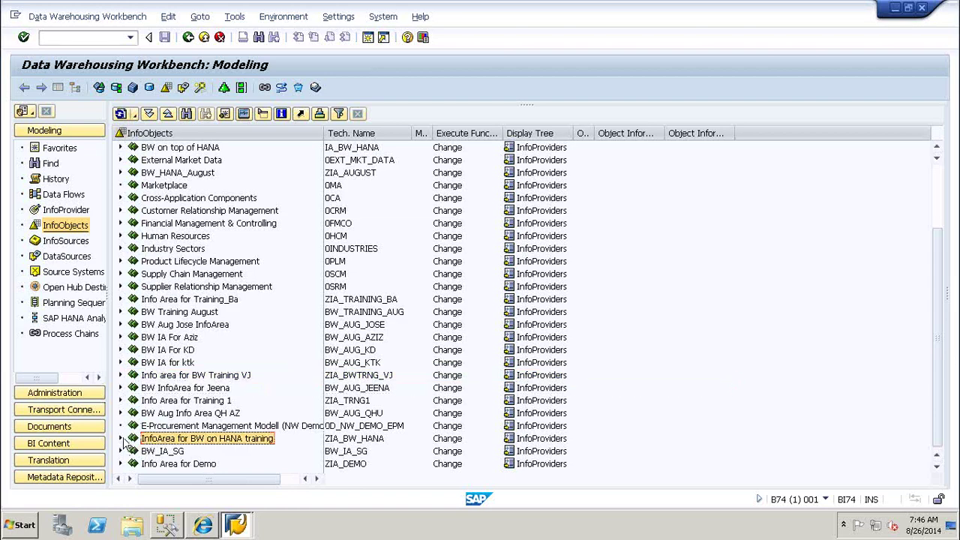
left_click(121, 439)
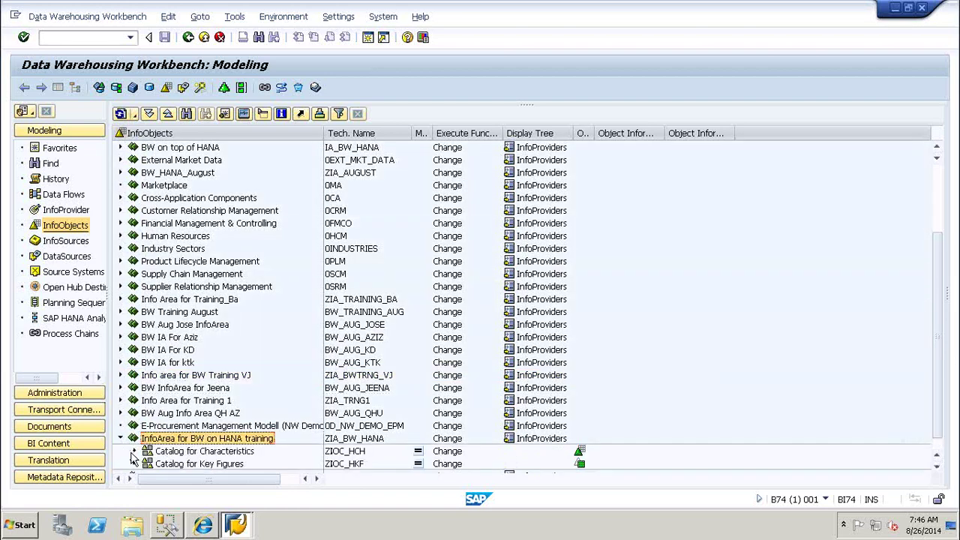
left_click(133, 451)
left_click(195, 441)
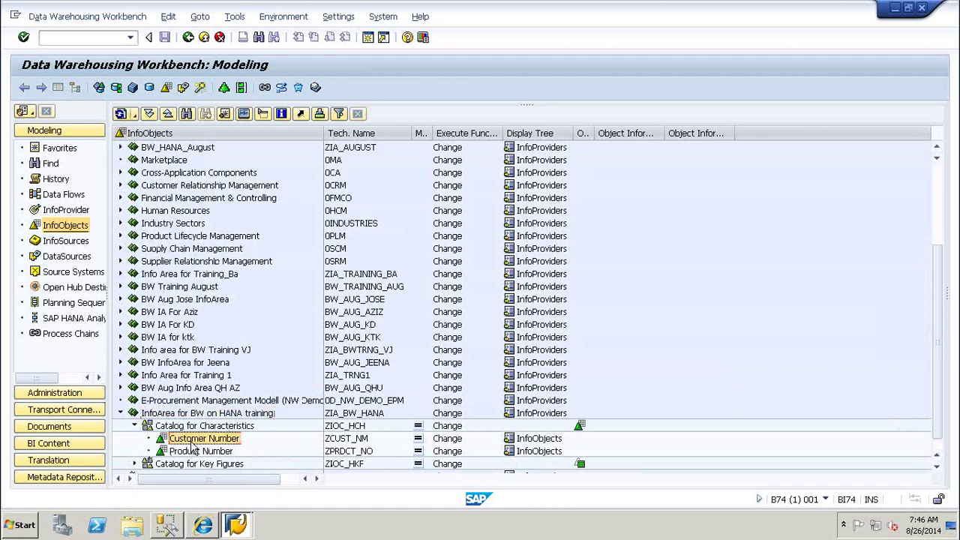
left_click(200, 452)
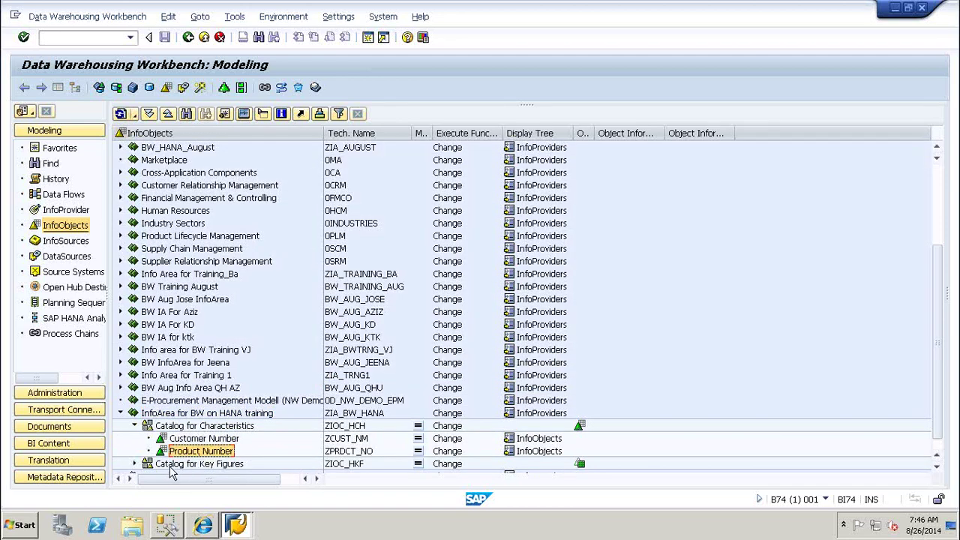
Step: Examine the key figures under Catalog for Key Figures, collapse that catalog, and check the Customer Number characteristic's technical name
left_click(178, 464)
left_click(135, 463)
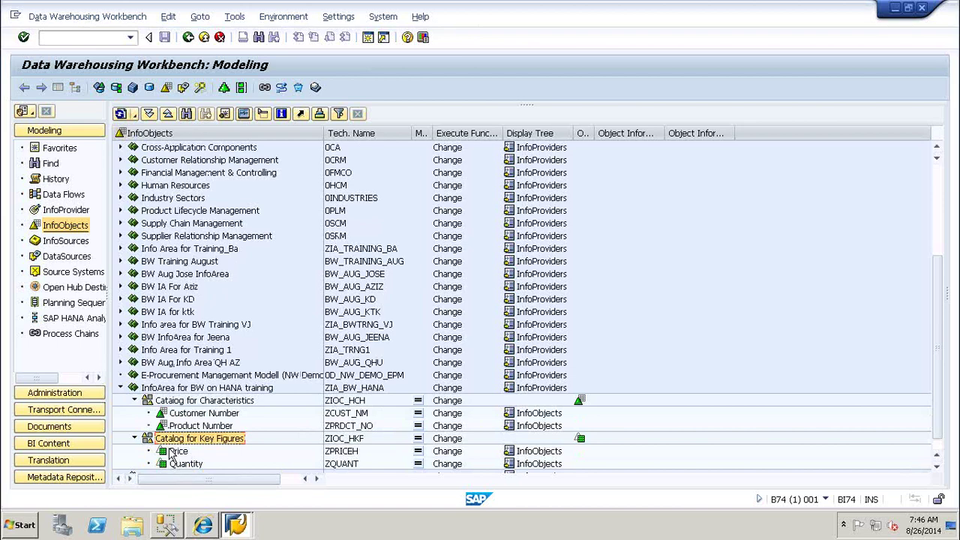
left_click(134, 438)
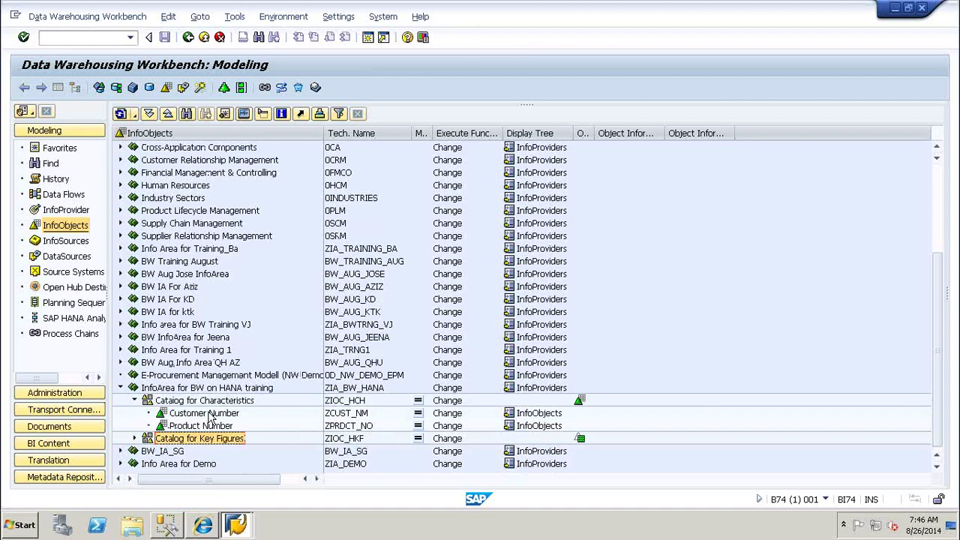
left_click(211, 414)
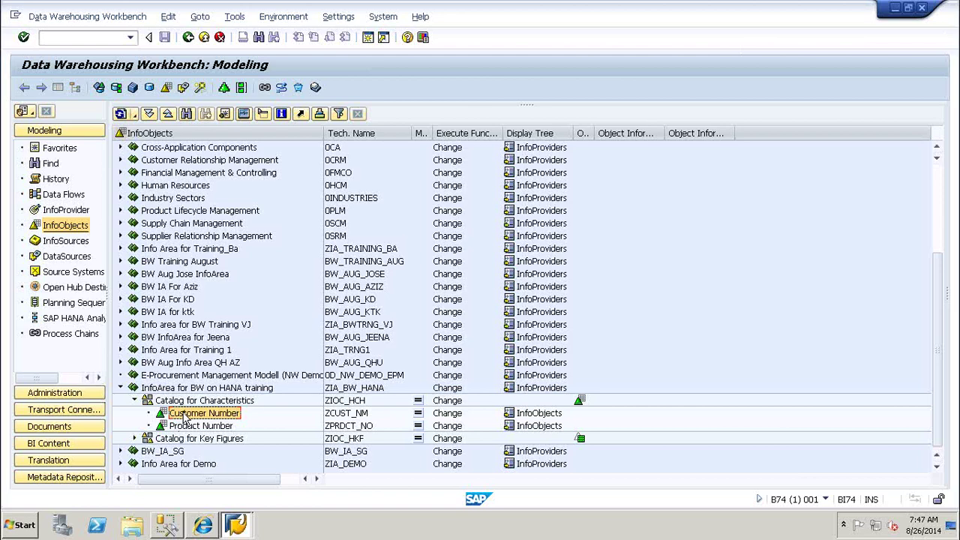
left_click(340, 416)
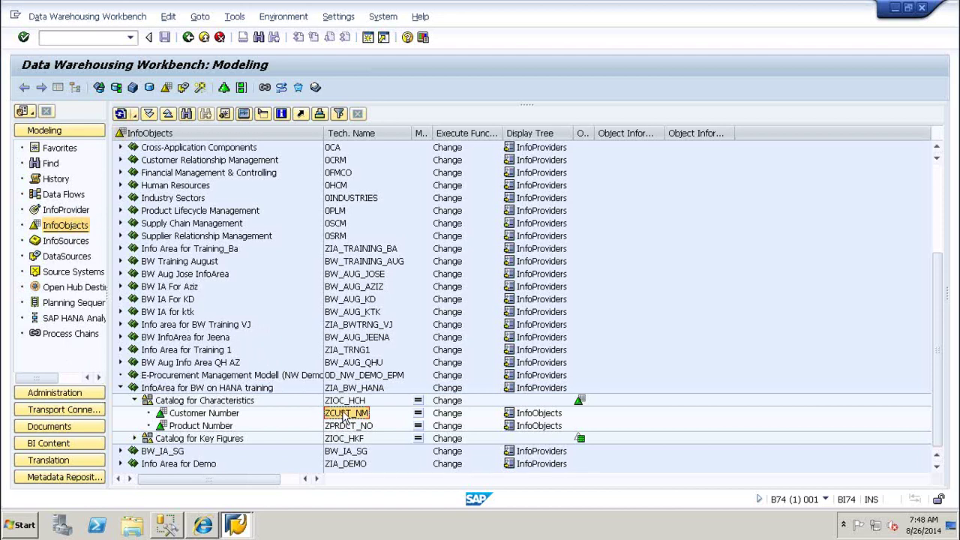
Step: In the InfoProvider tree, insert characteristic ZCUST_NM as an InfoProvider under InfoArea for BW on HANA training
left_click(73, 211)
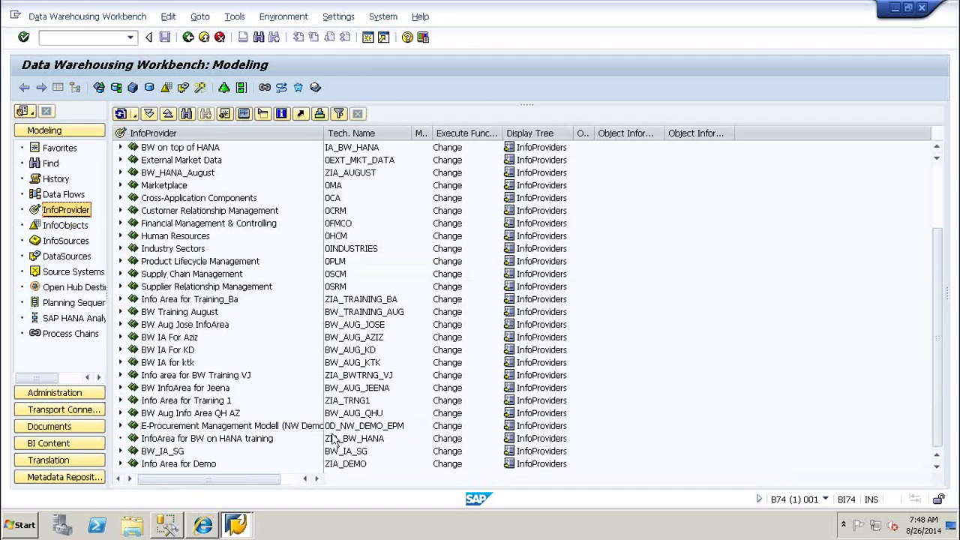
left_click(248, 443)
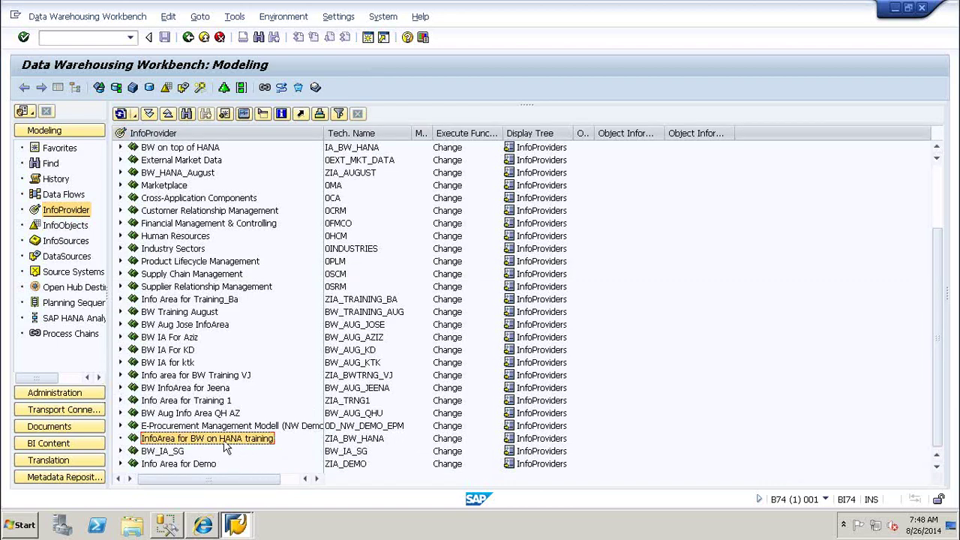
right_click(224, 444)
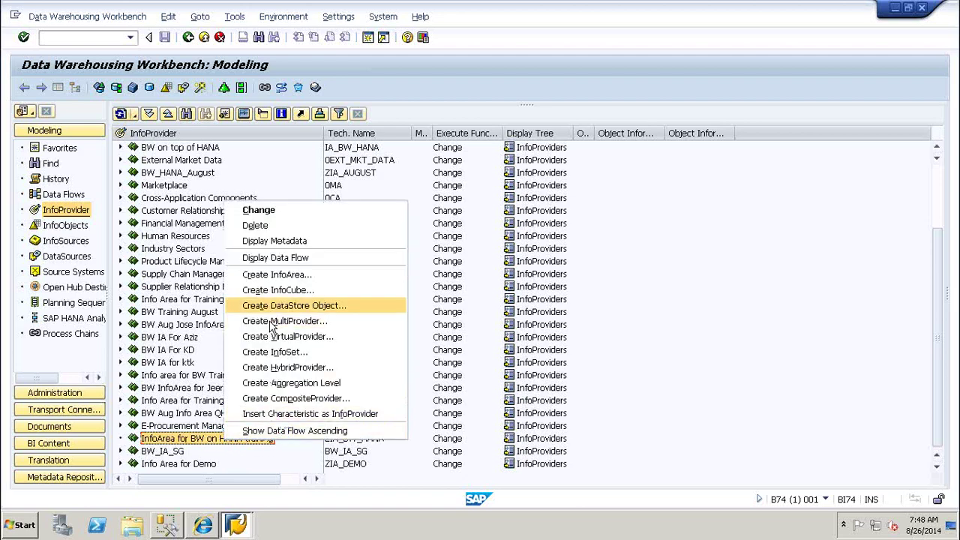
left_click(288, 415)
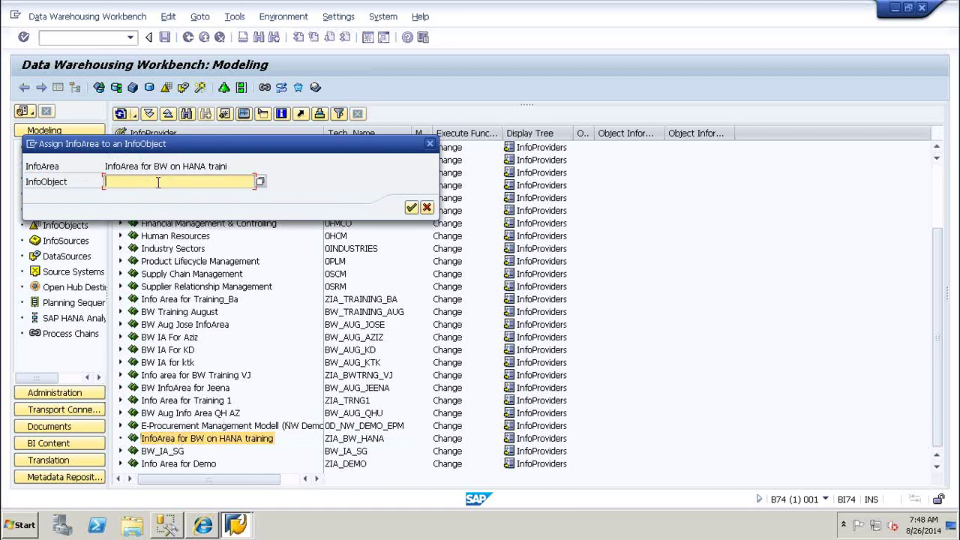
type("ZCUST_NM")
left_click(414, 209)
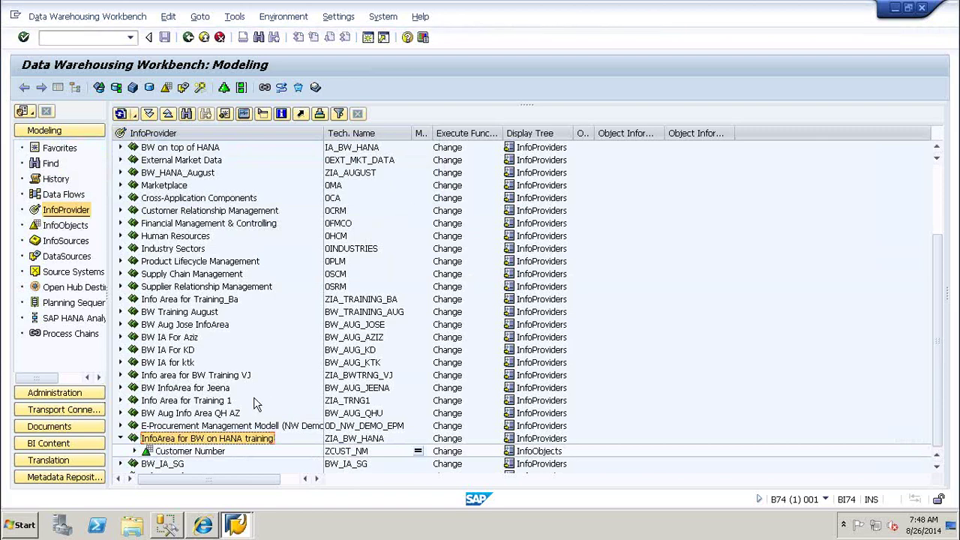
Step: Expand Customer Number under InfoArea for BW on HANA training and examine its Attributes and Texts entries
left_click(197, 451)
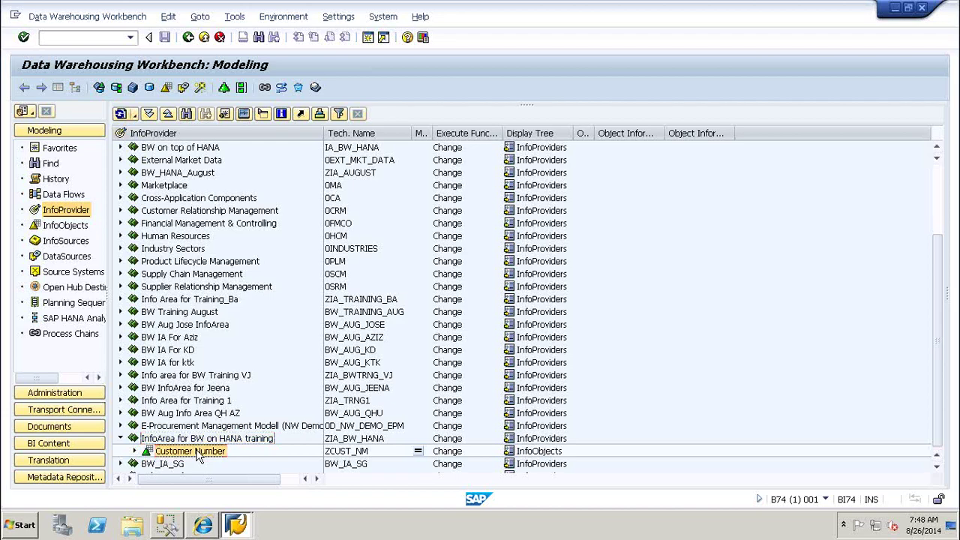
left_click(134, 451)
left_click(200, 440)
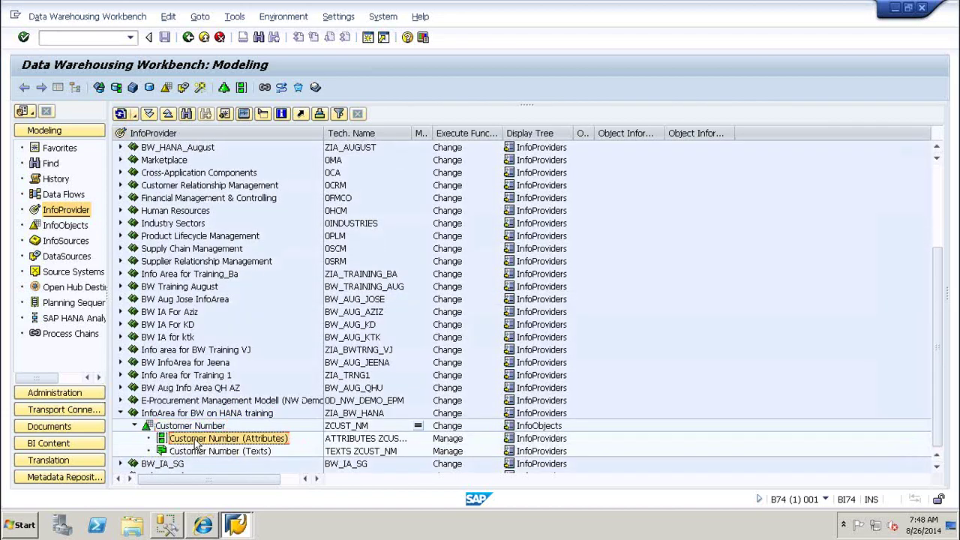
left_click(229, 451)
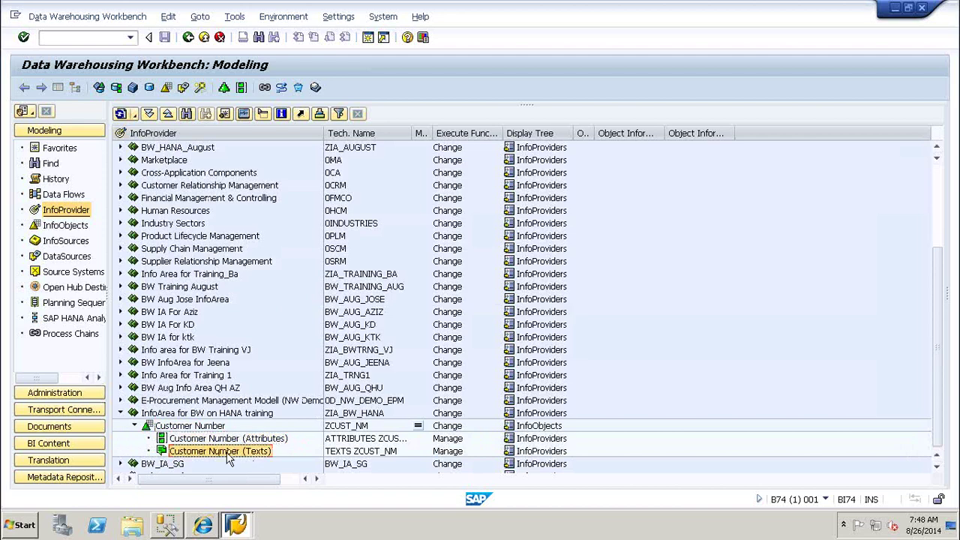
left_click(228, 442)
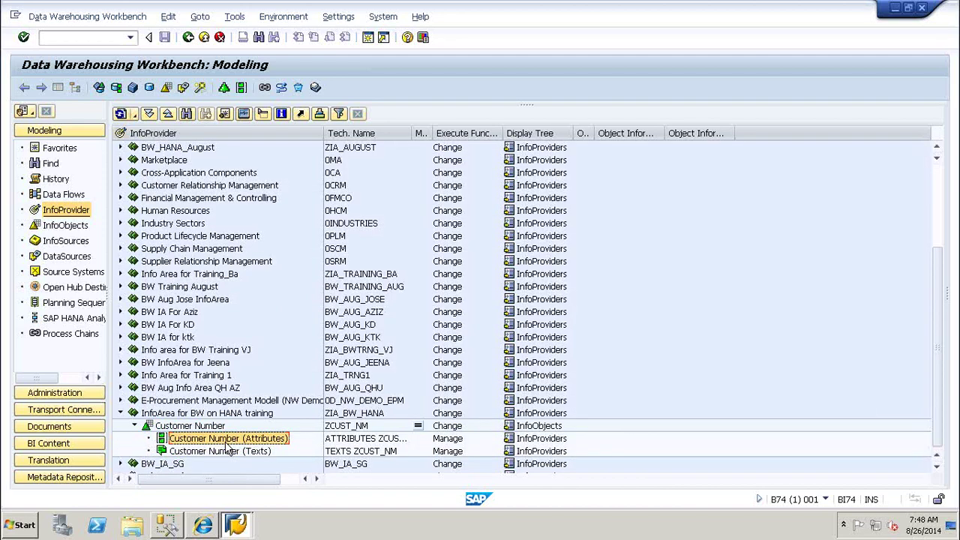
left_click(225, 452)
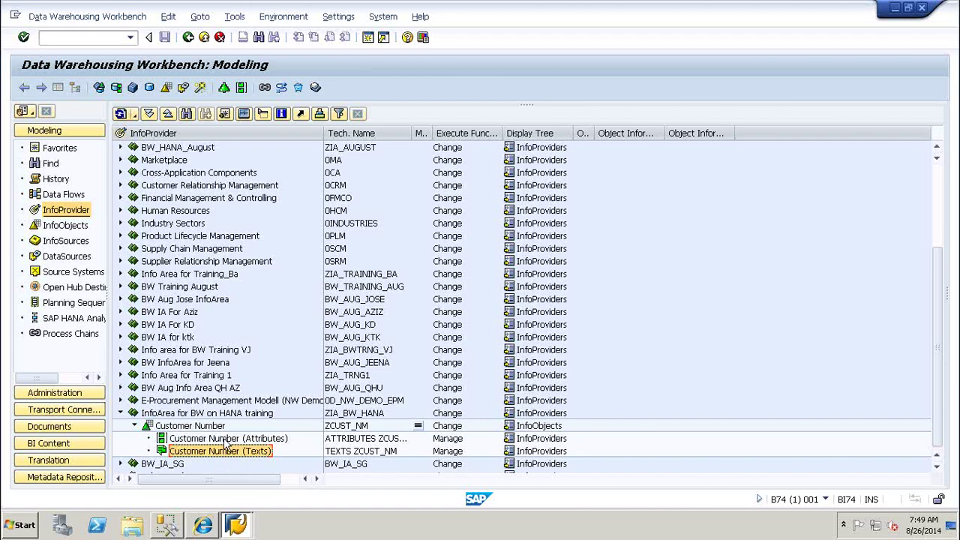
left_click(227, 440)
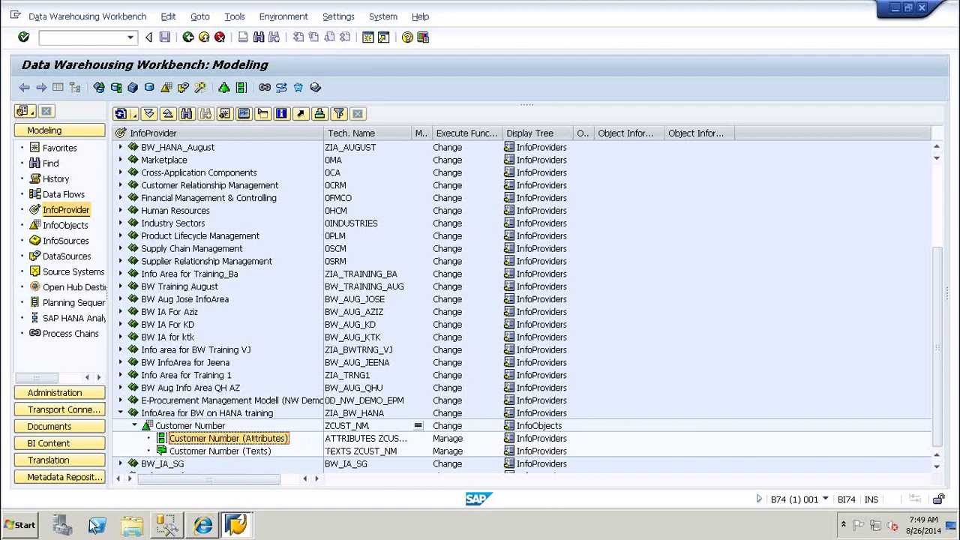
Step: Switch to Excel by launching it with a blank workbook and maximize its window
left_click(23, 525)
left_click(205, 444)
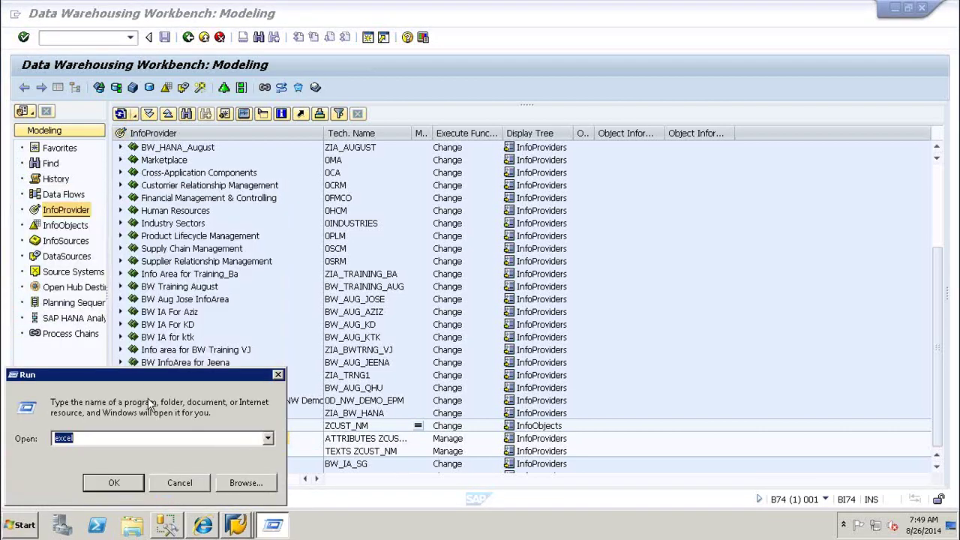
left_click(123, 484)
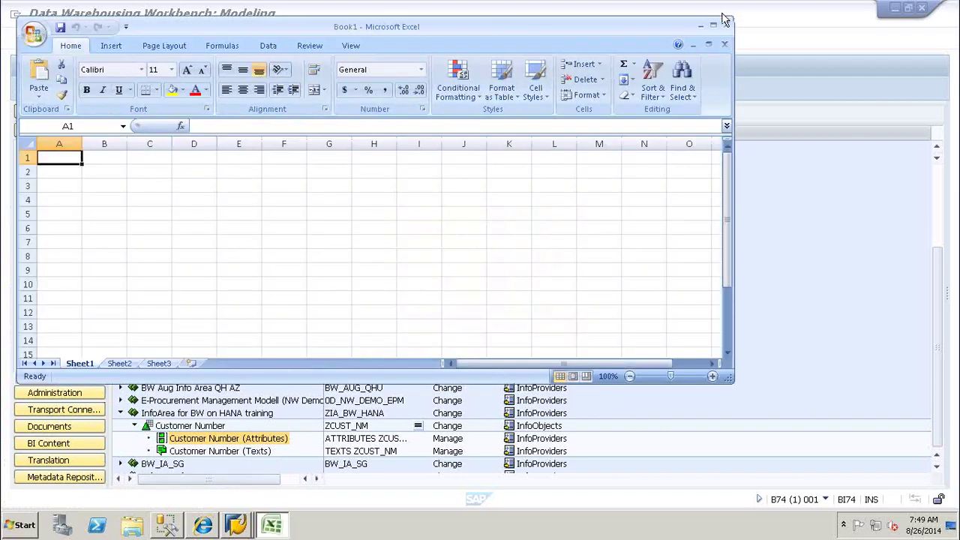
left_click(713, 24)
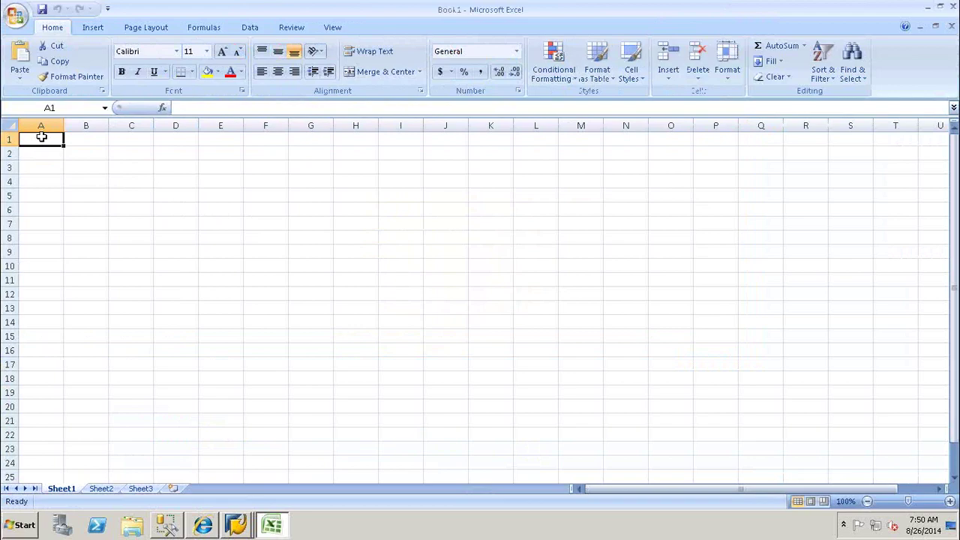
Step: Enter the header ZCUST_NM in cell A1 and widen column A slightly to fit it
type("ZCUST")
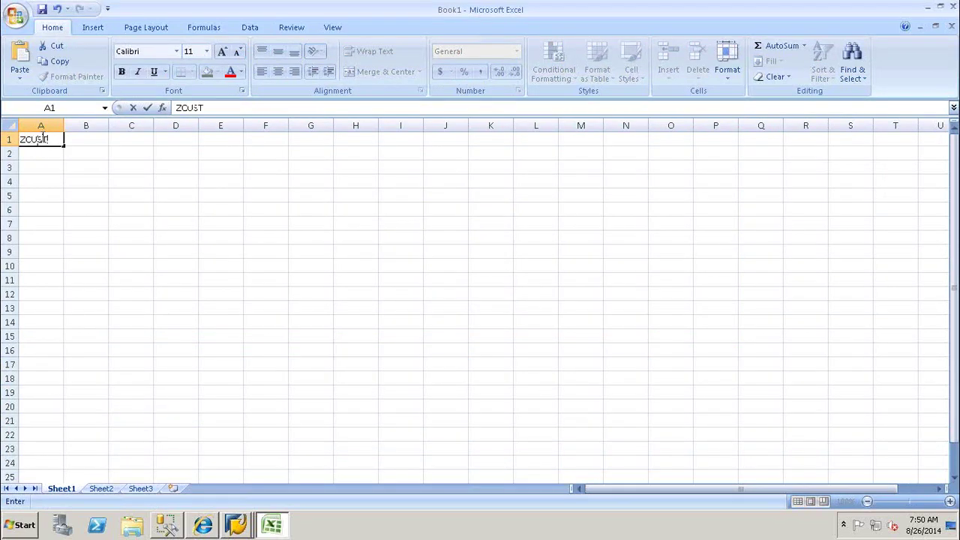
type("_NM")
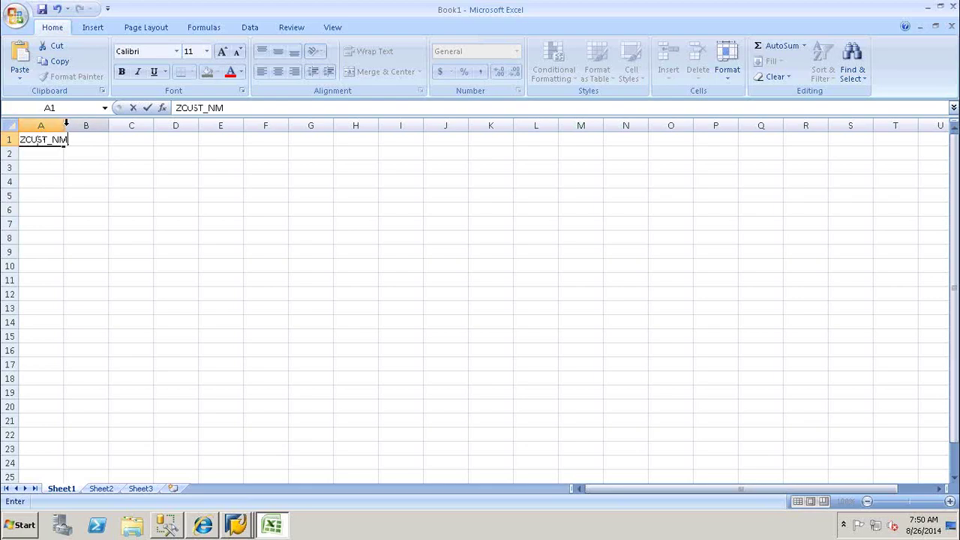
left_click(68, 125)
left_click_drag(64, 125, 71, 125)
left_click(56, 150)
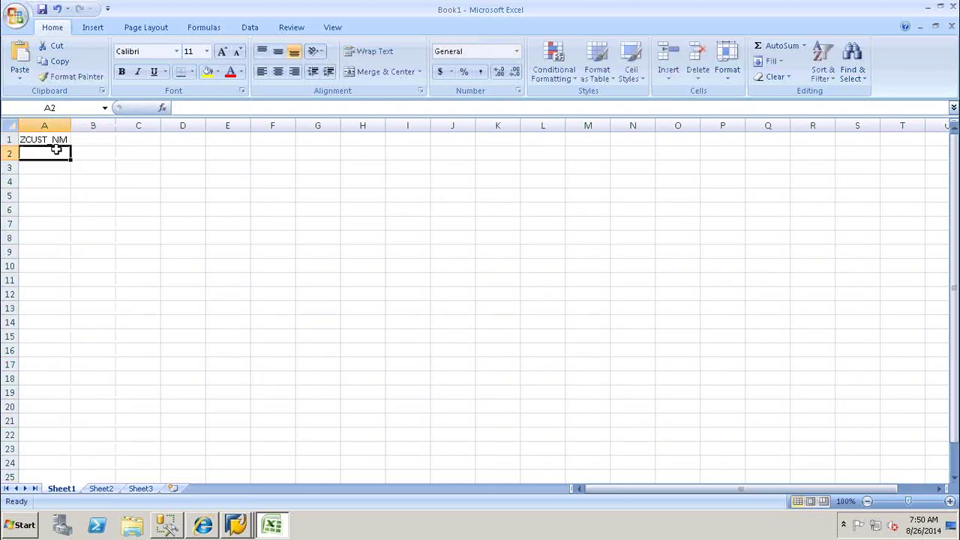
Step: Enter CN001 in cell A2 and fill the series down to CN020 in cell A21
type("c")
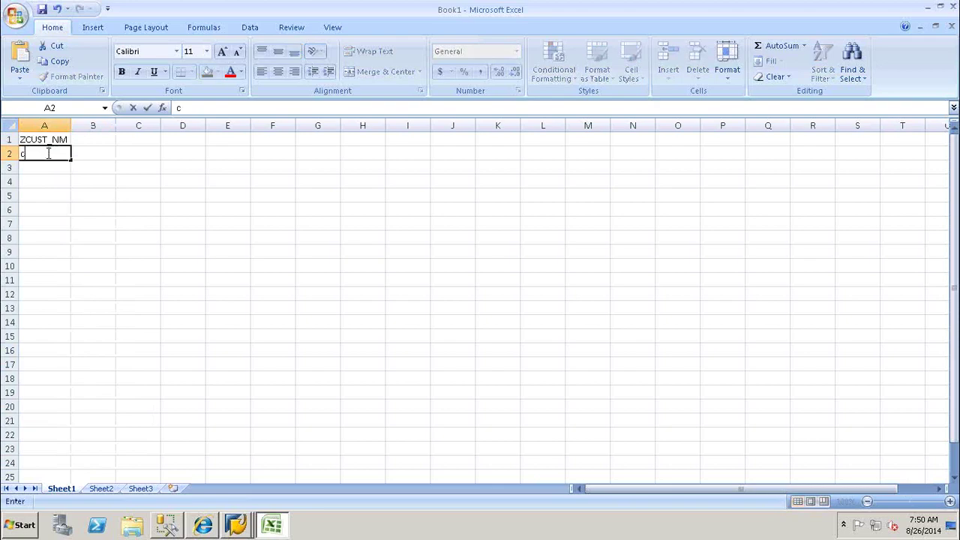
key("BackSpace")
type("CN001")
left_click_drag(72, 161, 53, 423)
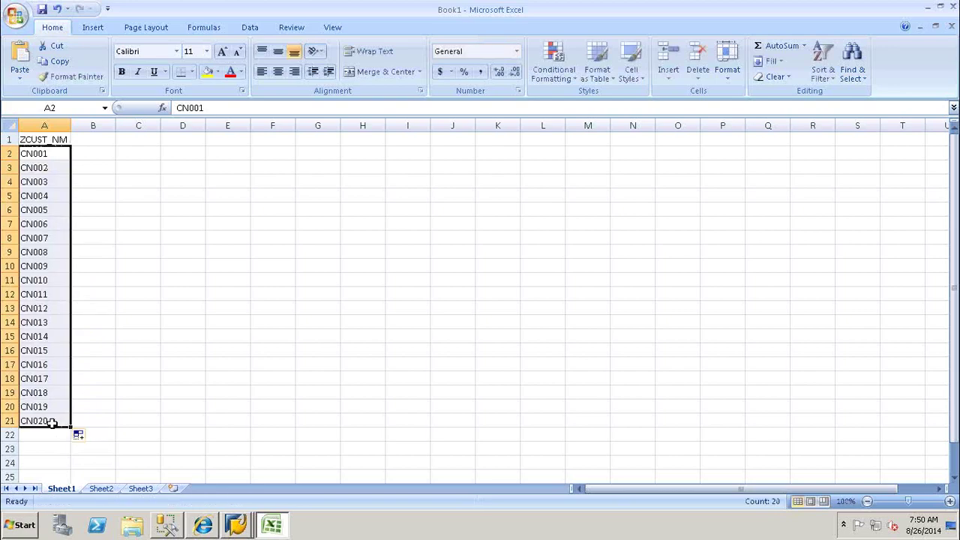
left_click(112, 364)
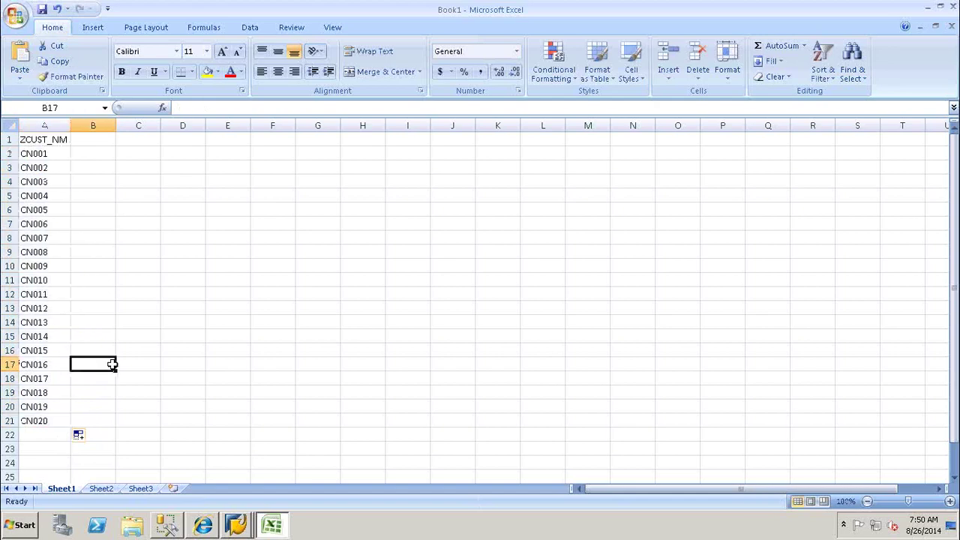
Step: Save the sheet to the Desktop as CUST_ATTR_H in CSV (Comma delimited) format, keeping that format, and close Excel without saving again
left_click(17, 16)
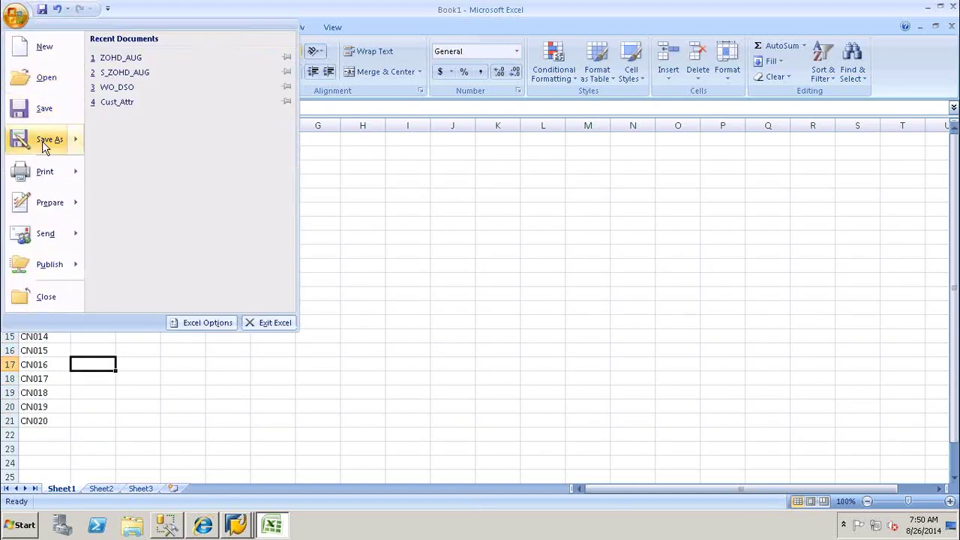
key("Escape")
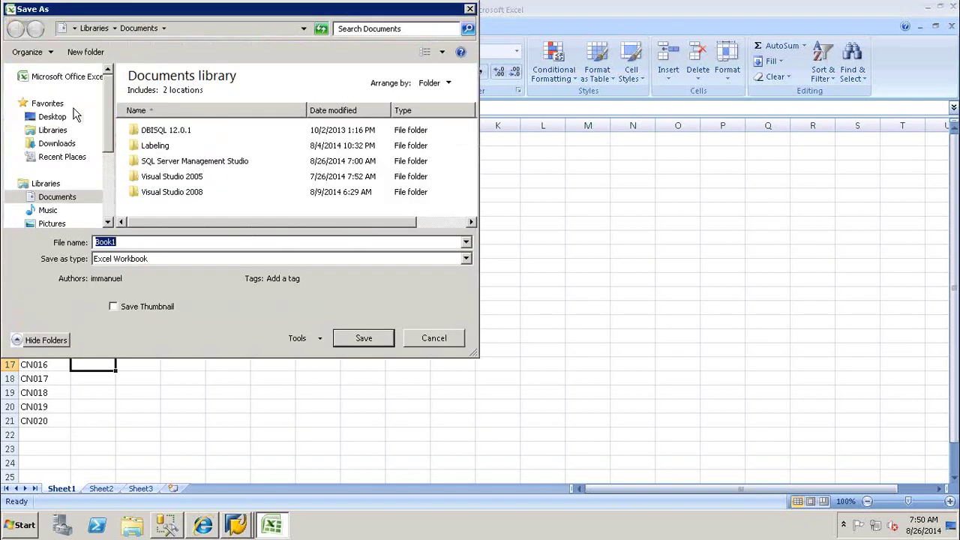
left_click(51, 119)
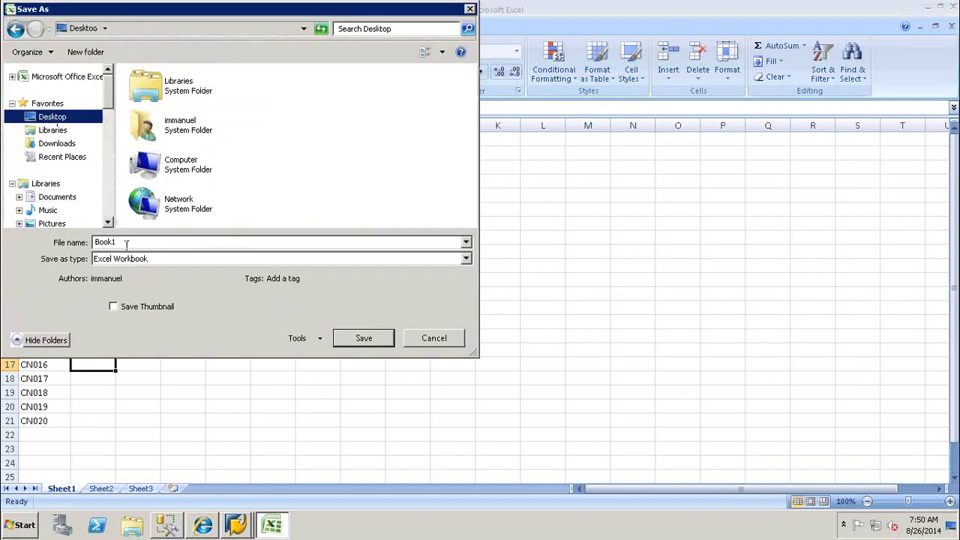
type("CUST")
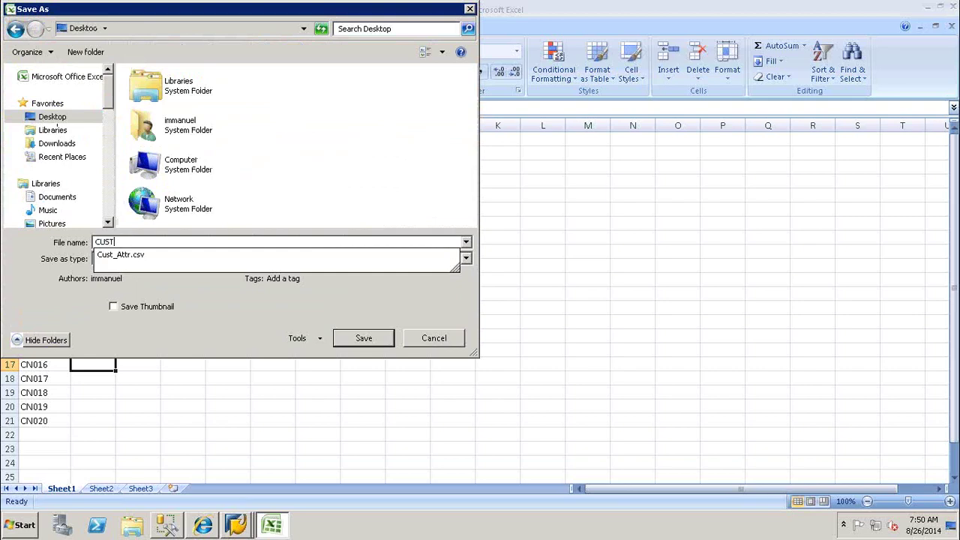
type("_ATTR_")
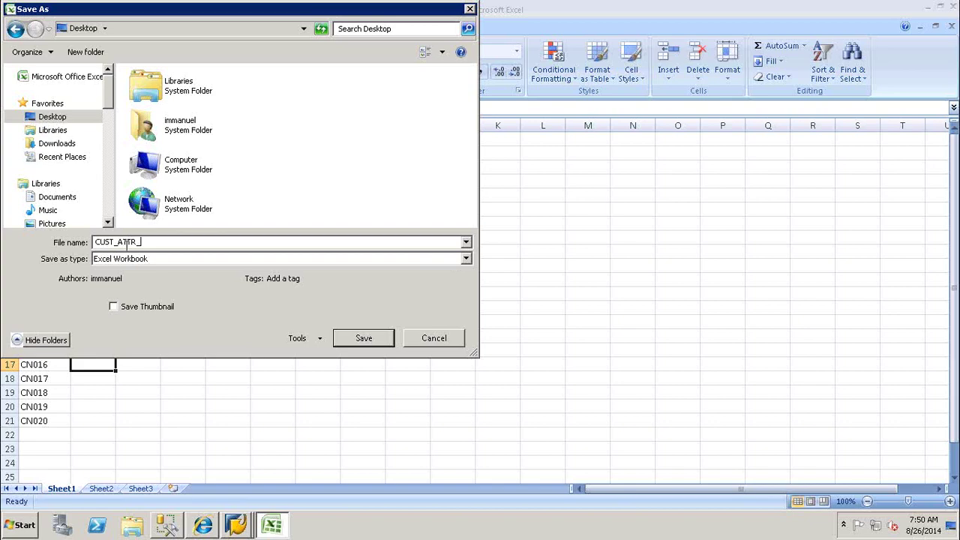
type("H")
left_click(177, 260)
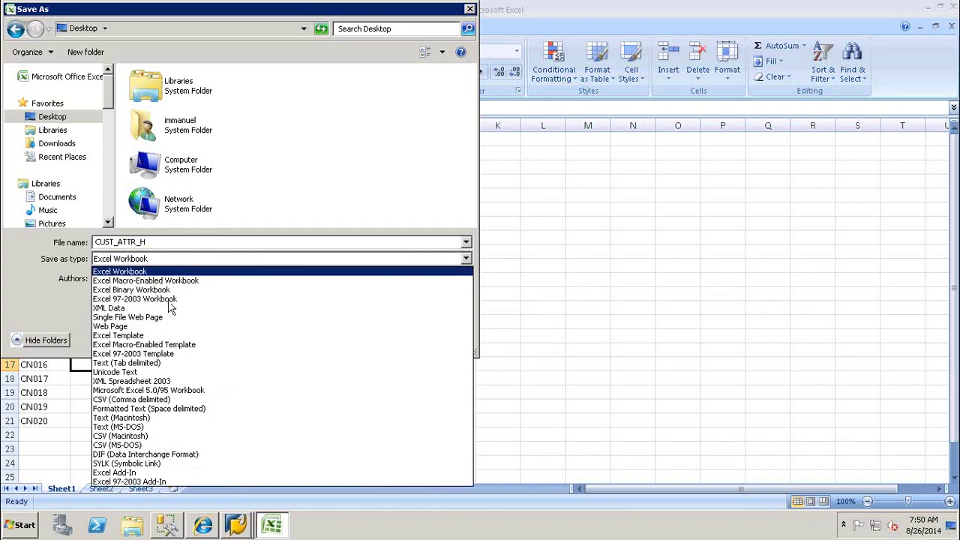
left_click(140, 402)
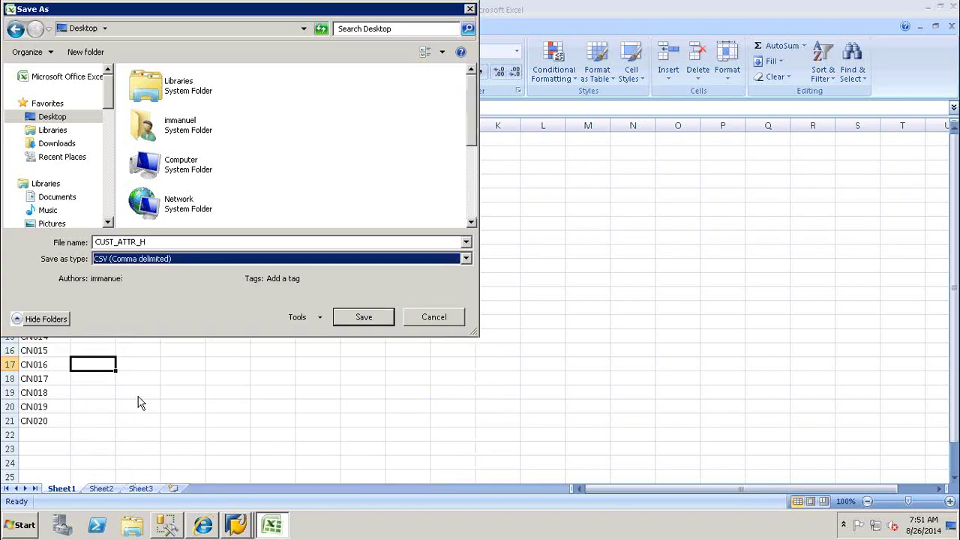
left_click(366, 317)
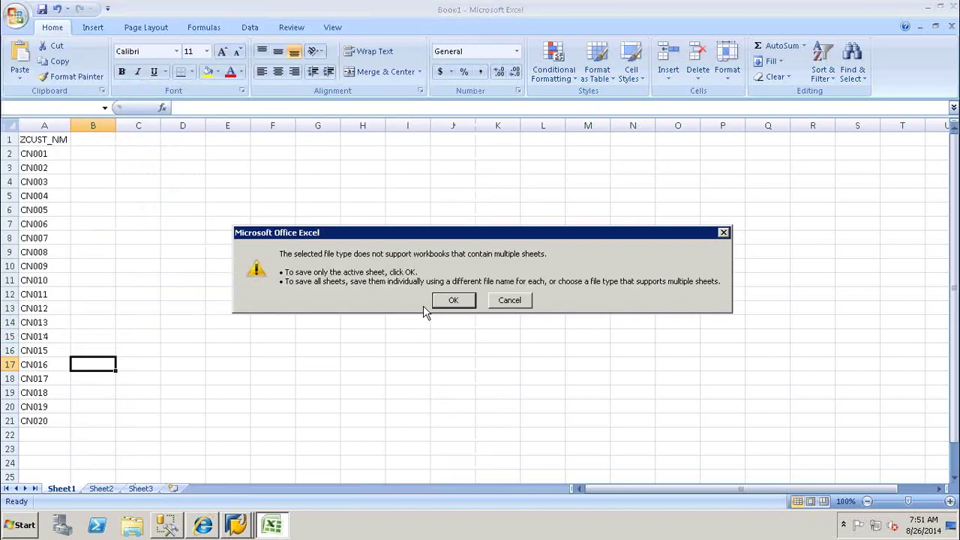
left_click(450, 301)
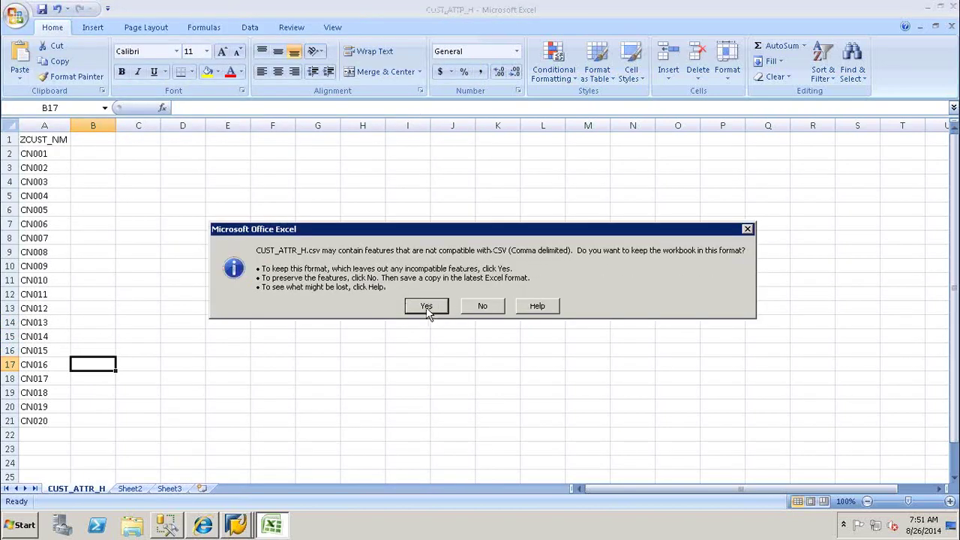
left_click(426, 306)
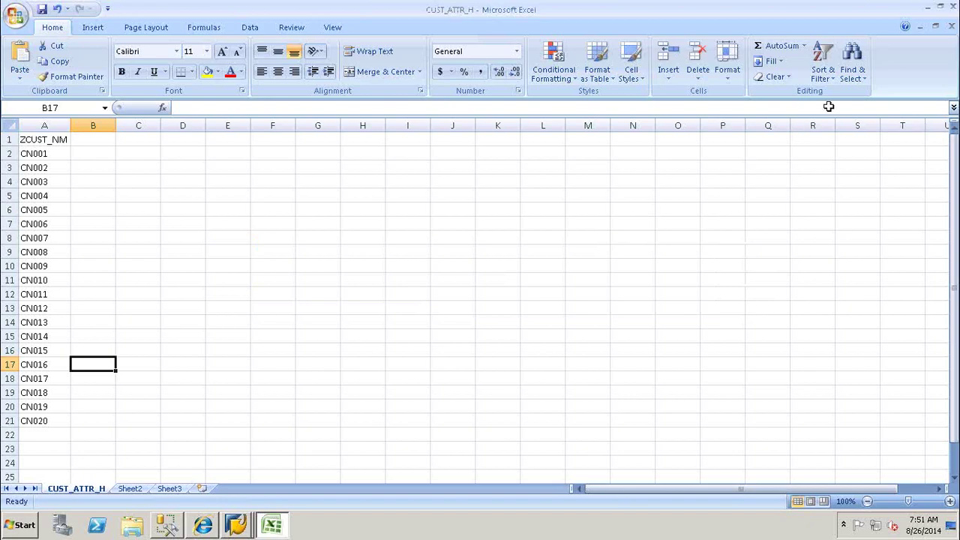
left_click(952, 6)
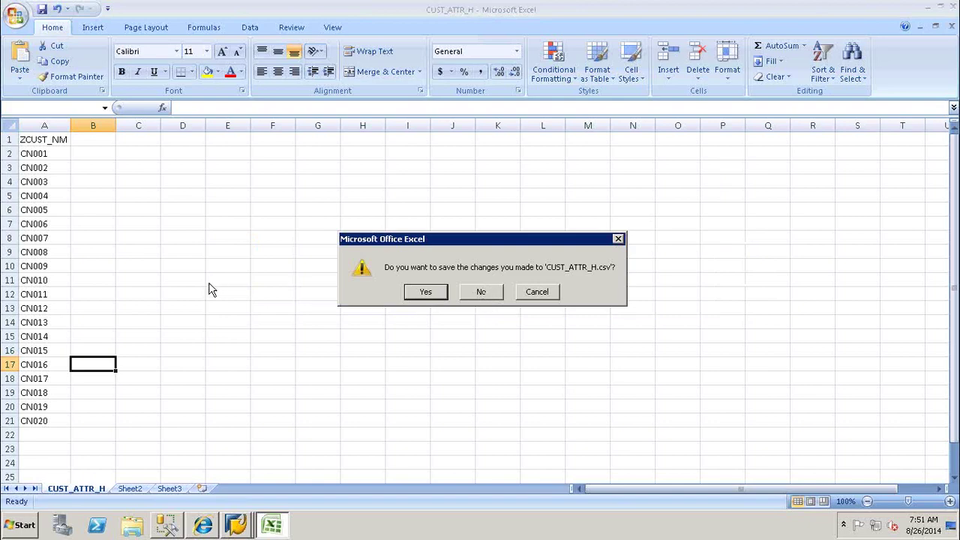
left_click(477, 295)
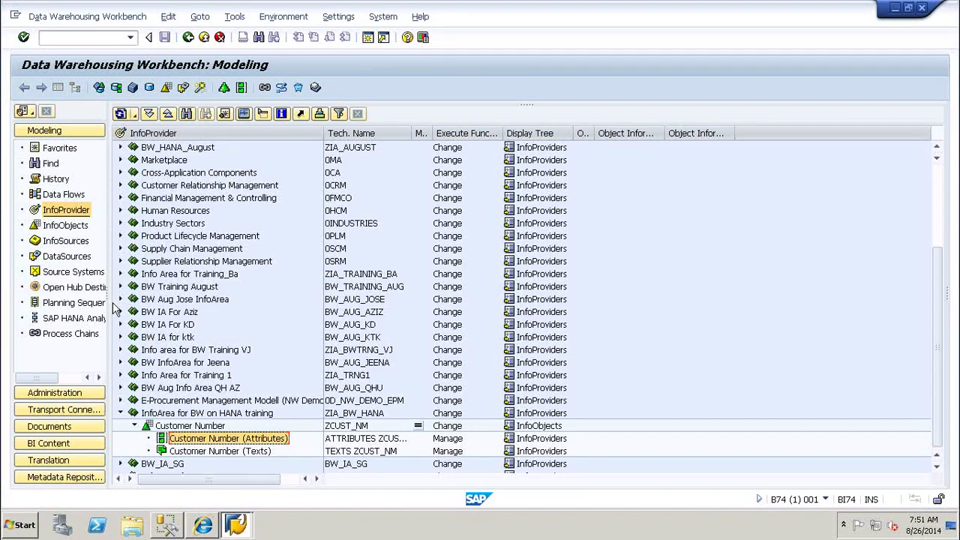
Step: In the Data Warehousing Workbench, list the File source systems and locate Flatfile Source with technical name FLATFILE
left_click(68, 275)
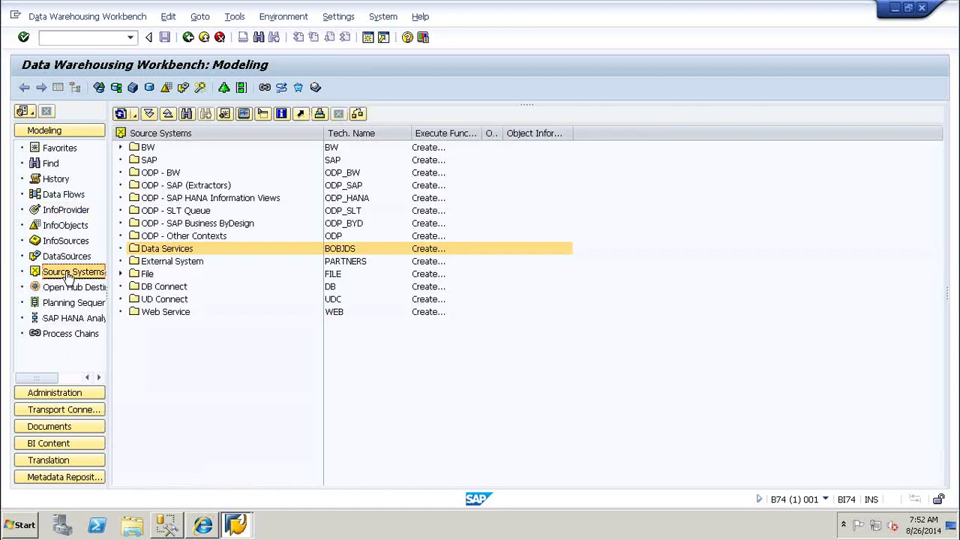
double_click(132, 274)
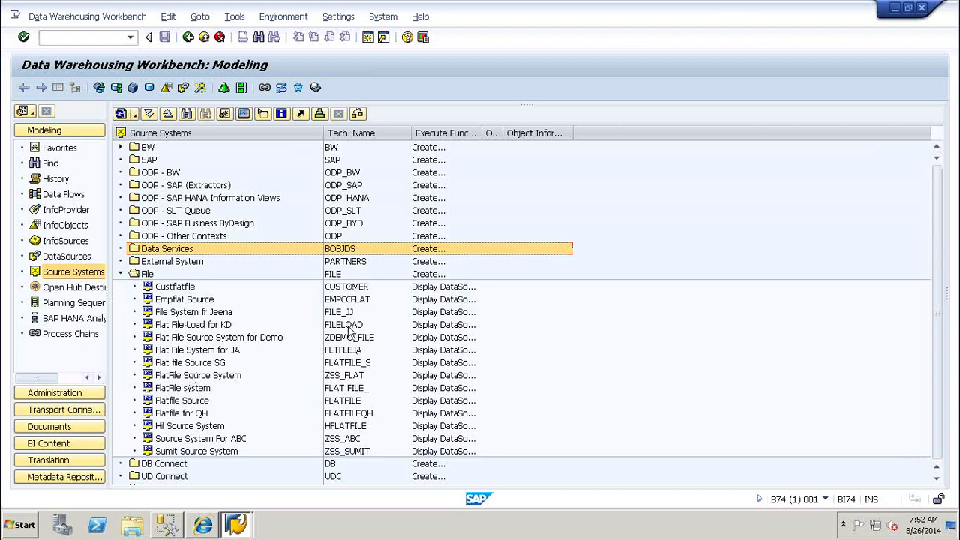
left_click(344, 403)
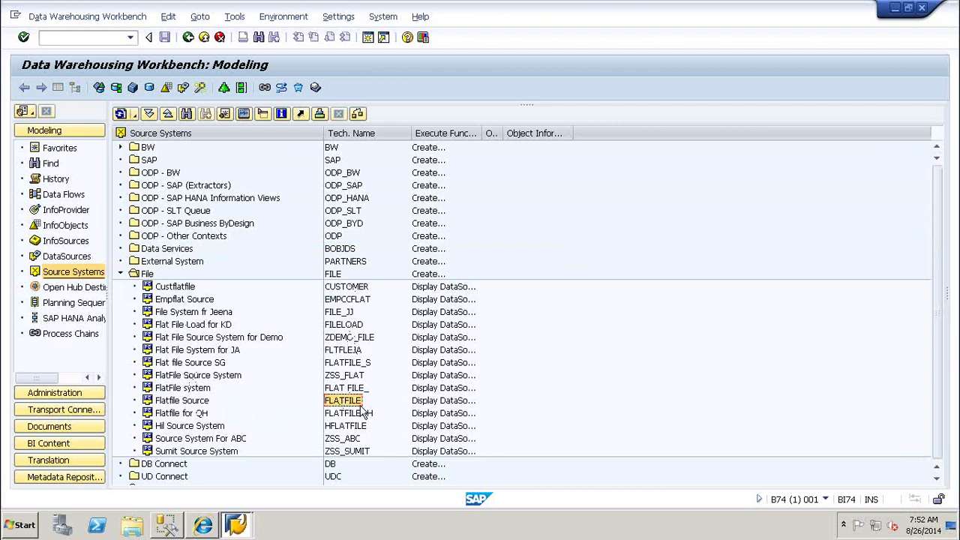
Step: Display the DataSources for the file source system FLATFILE and start creating an application component at the root of the tree
left_click(73, 259)
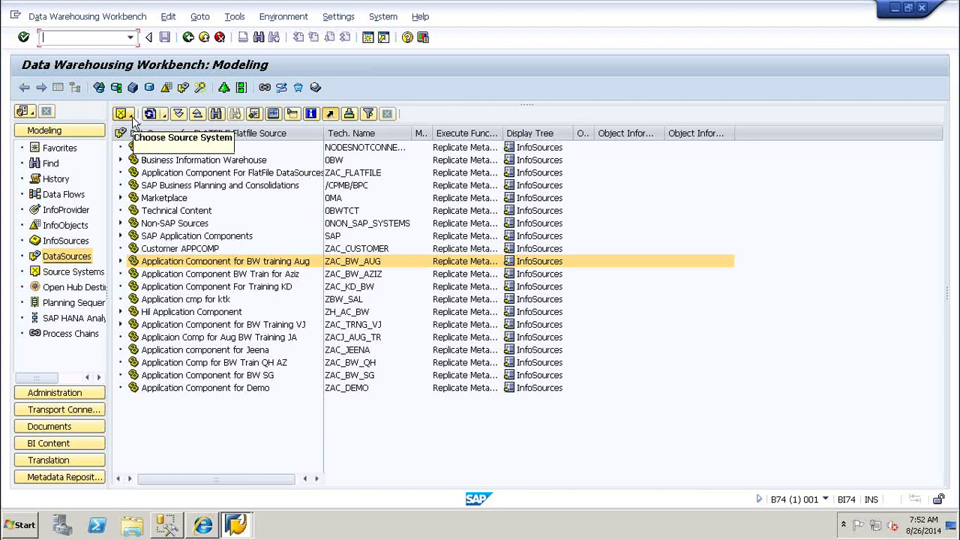
left_click(132, 115)
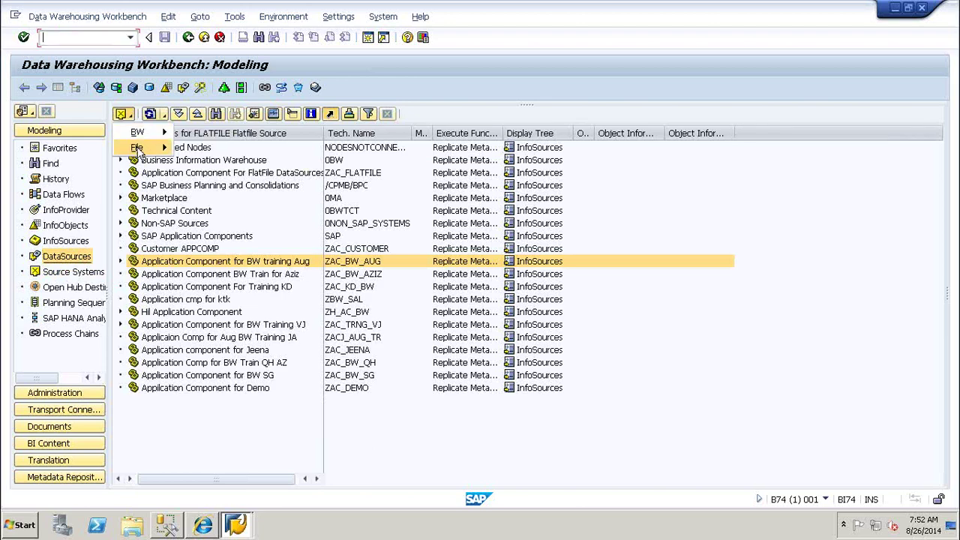
mouse_move(139, 152)
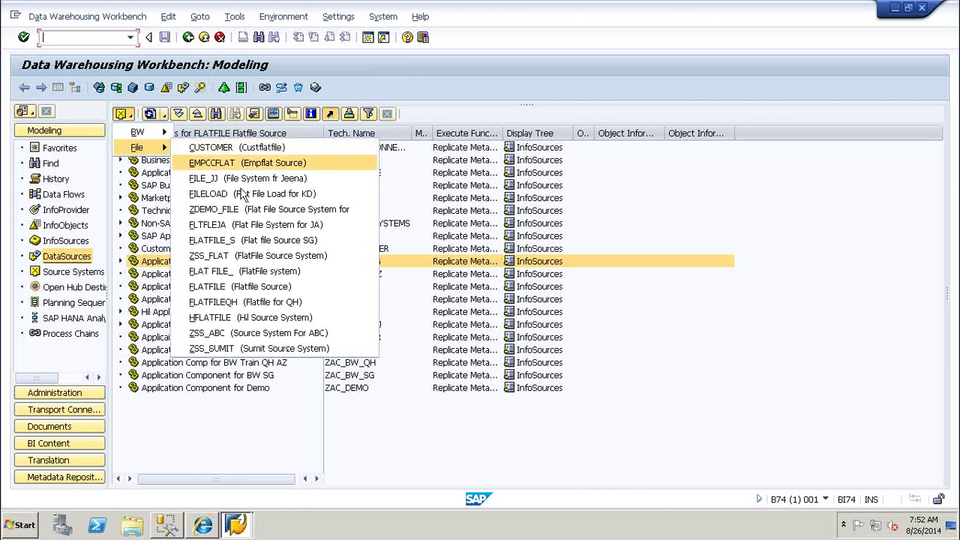
left_click(239, 288)
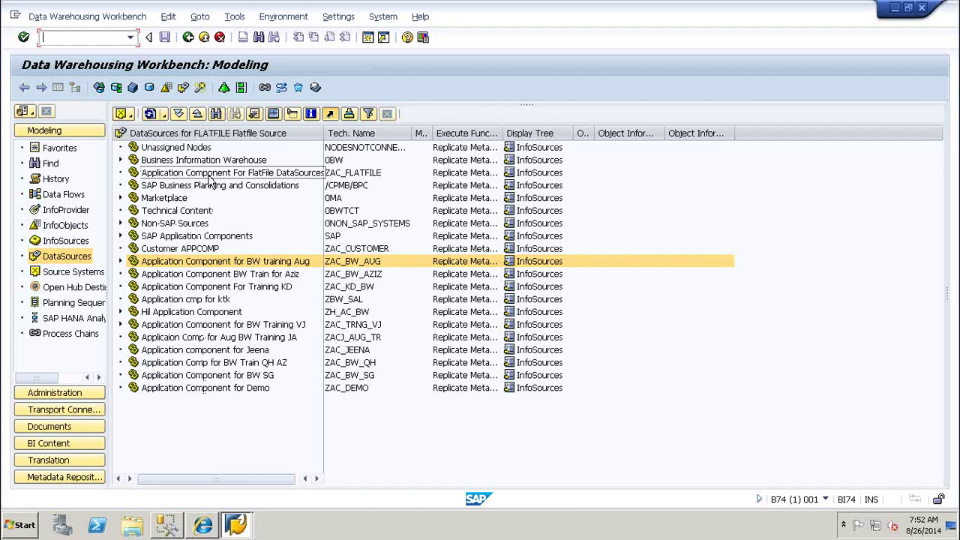
right_click(156, 135)
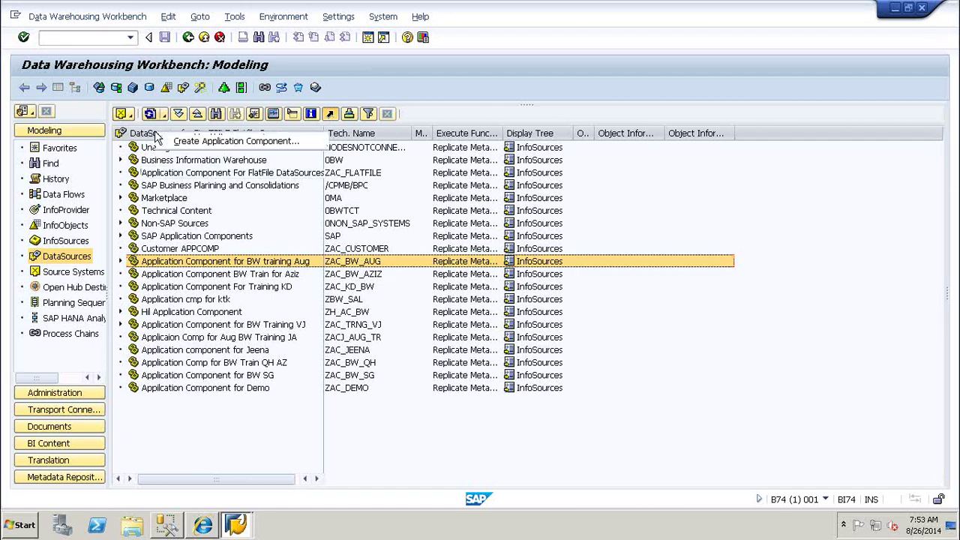
left_click(193, 144)
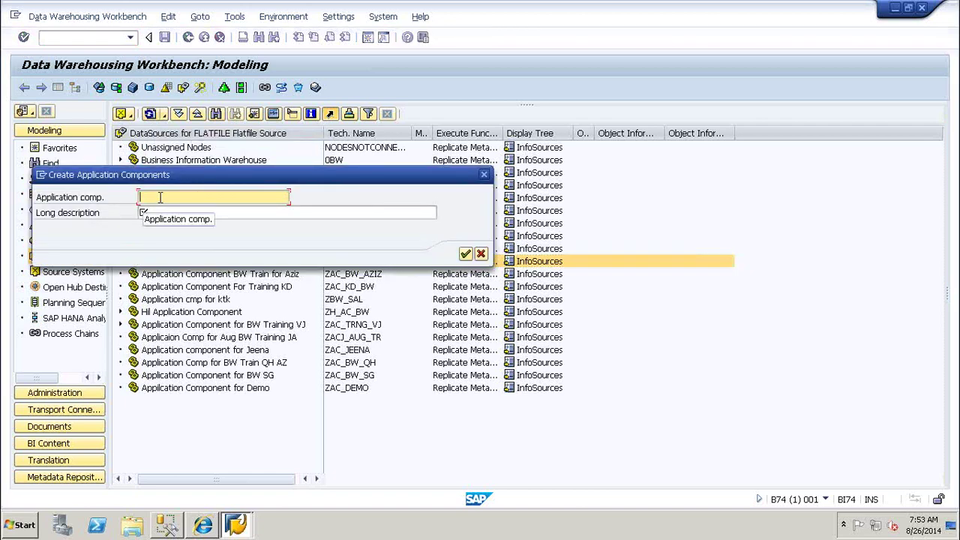
type("z")
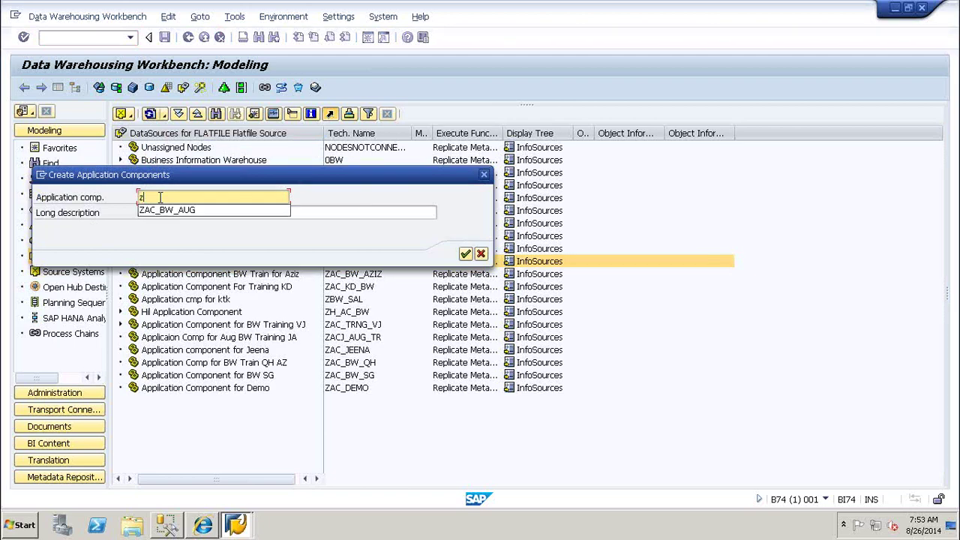
type("ac_bw")
key("BackSpace")
key("BackSpace")
key("BackSpace")
key("BackSpace")
key("BackSpace")
key("BackSpace")
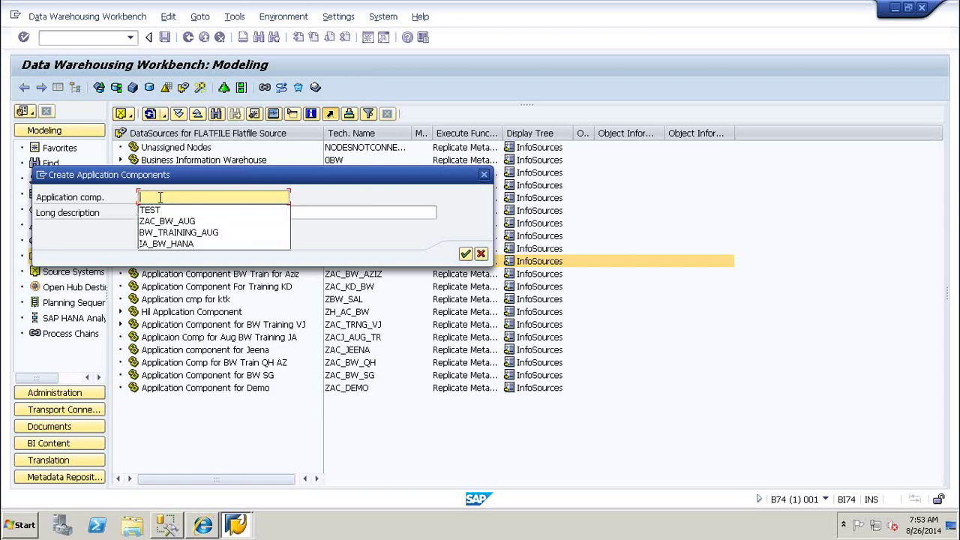
Step: Create the application component ZAC_BW_HANA with the long description "Application compnent for BW on HANA"
type("ZAC")
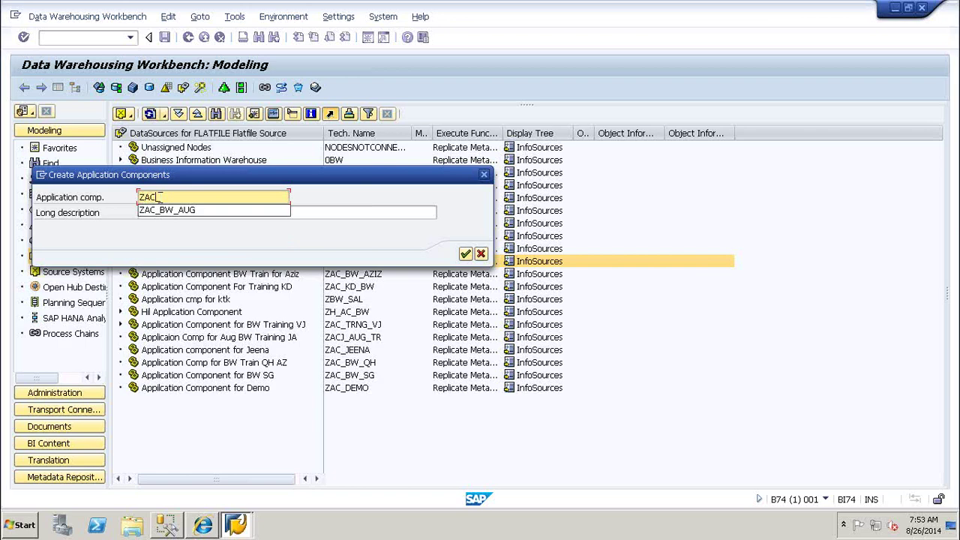
type("_BW_HANA")
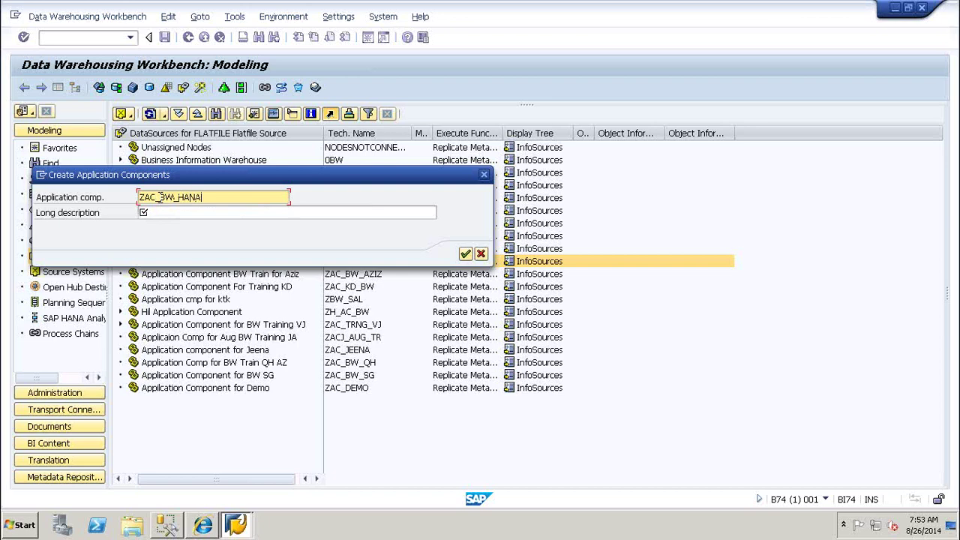
left_click(180, 213)
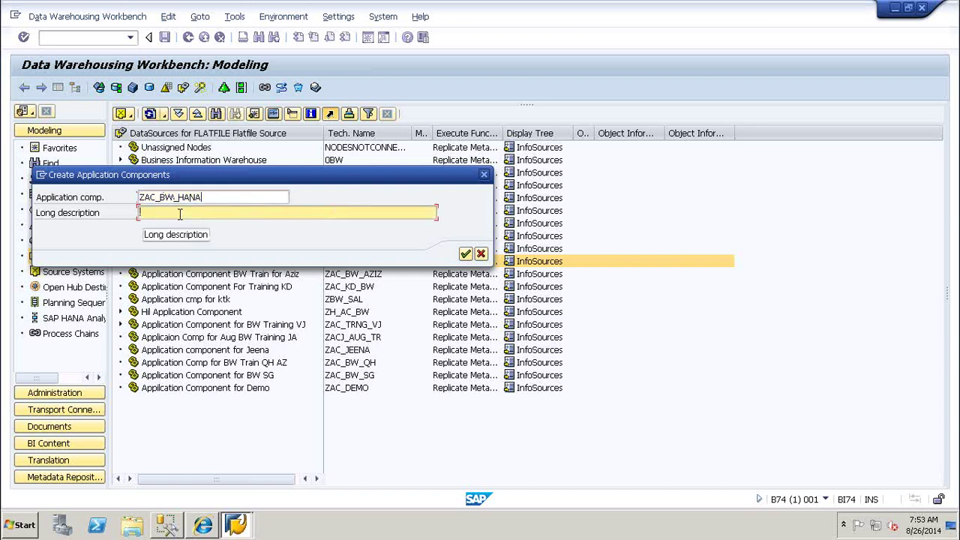
type("A")
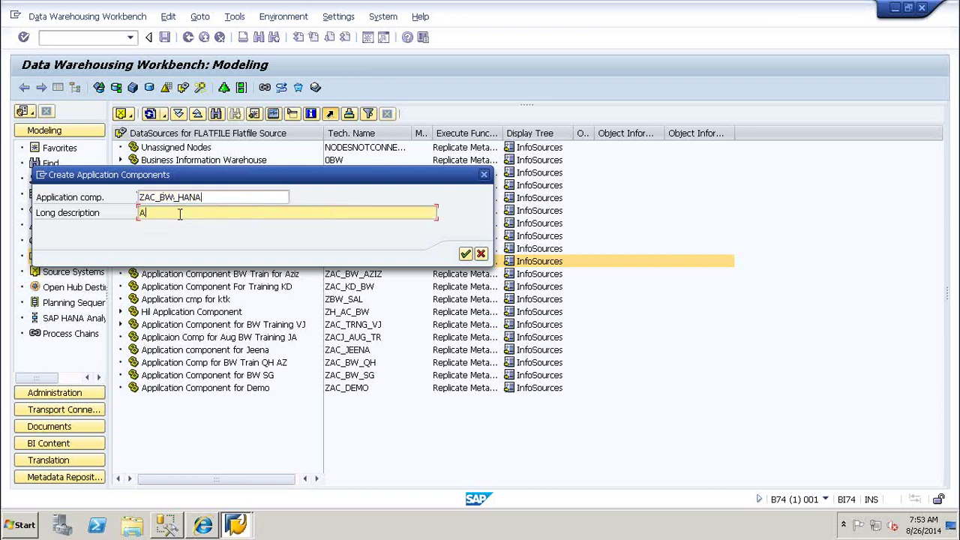
type("pplication comp.nent for BW ")
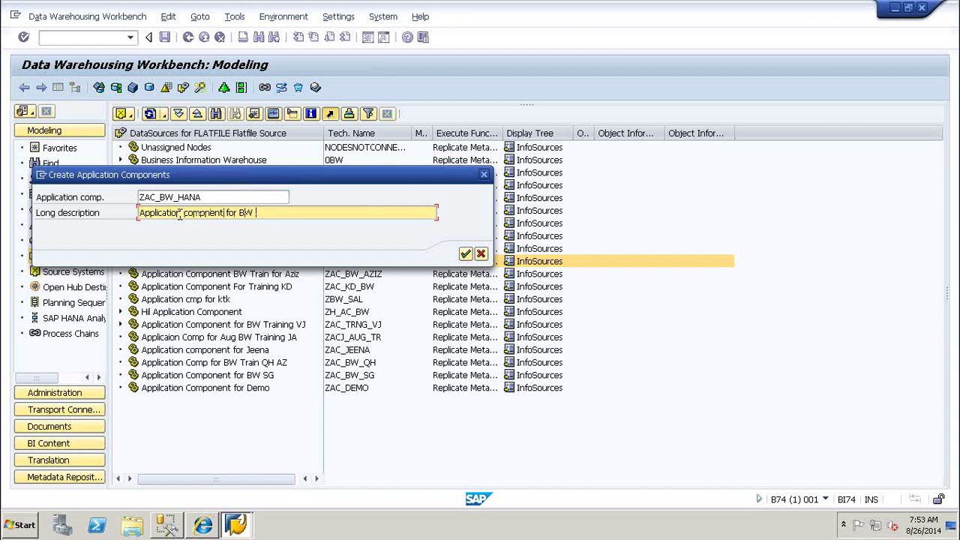
type("on HANA")
left_click(464, 255)
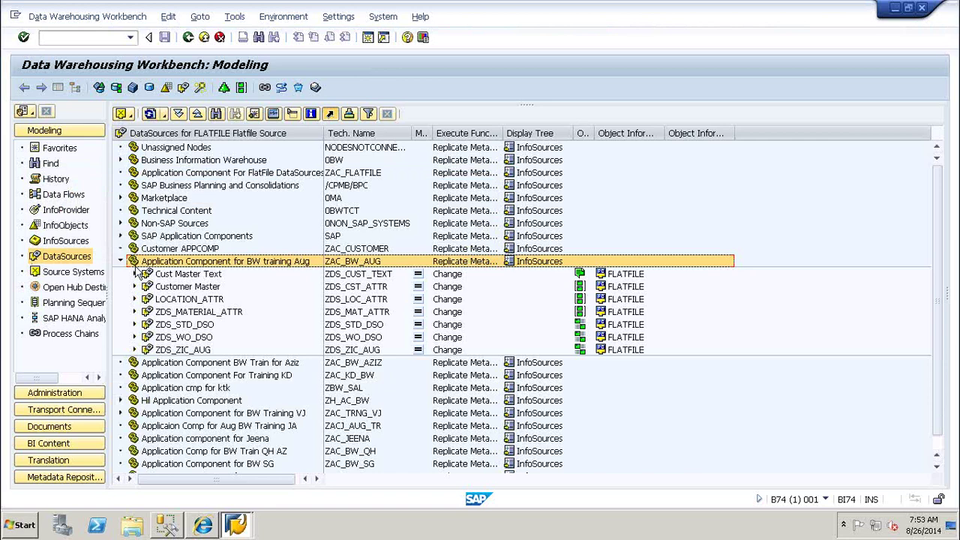
Step: Collapse Application Component for BW training Aug and locate the new ZAC_BW_HANA component with its technical name
left_click(120, 261)
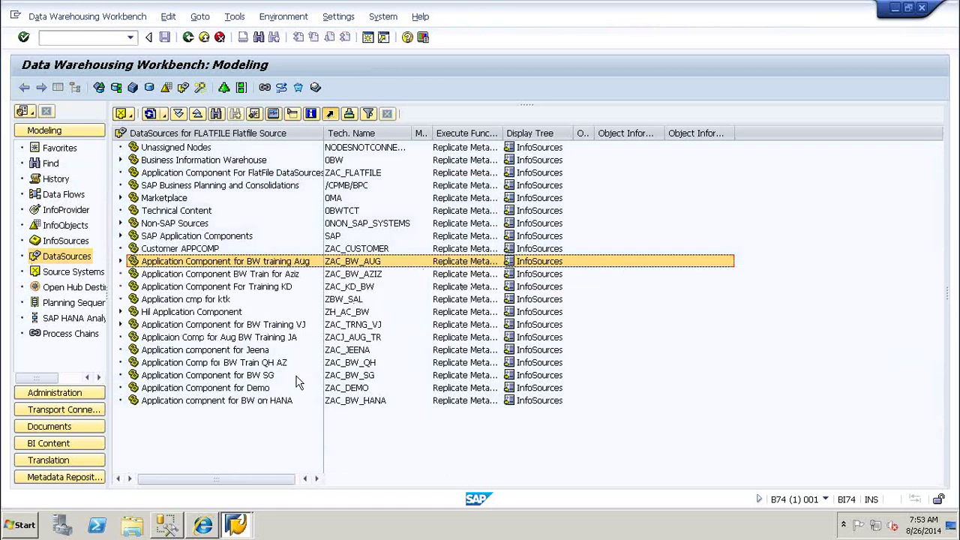
left_click(240, 401)
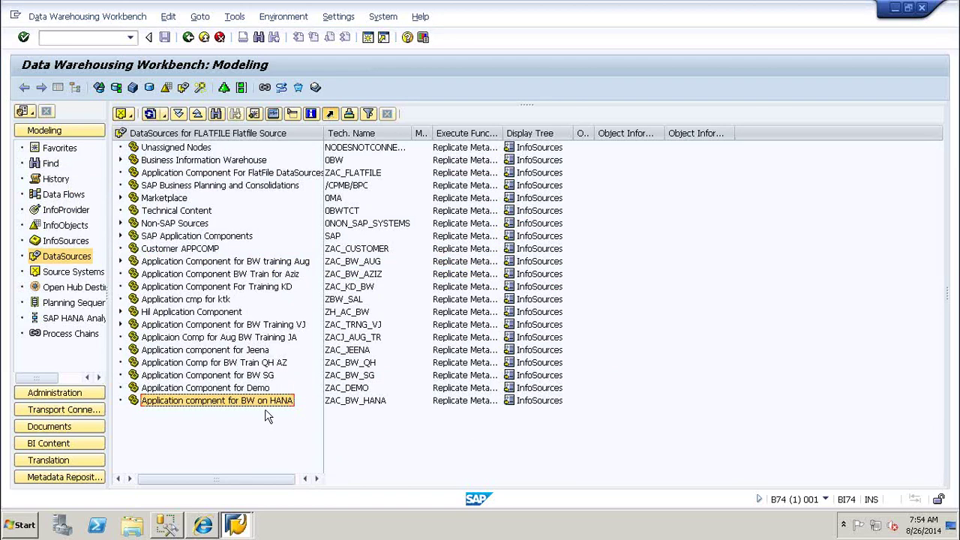
left_click(338, 404)
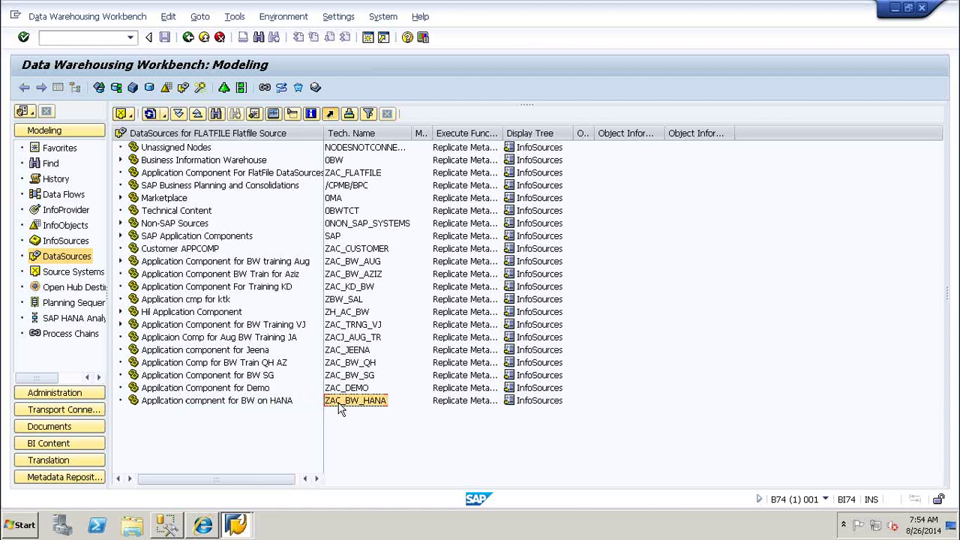
Step: Create the DataSource ZDS_CUST_ATTR with data type Master Data Attributes under the application component ZAC_BW_HANA
right_click(230, 405)
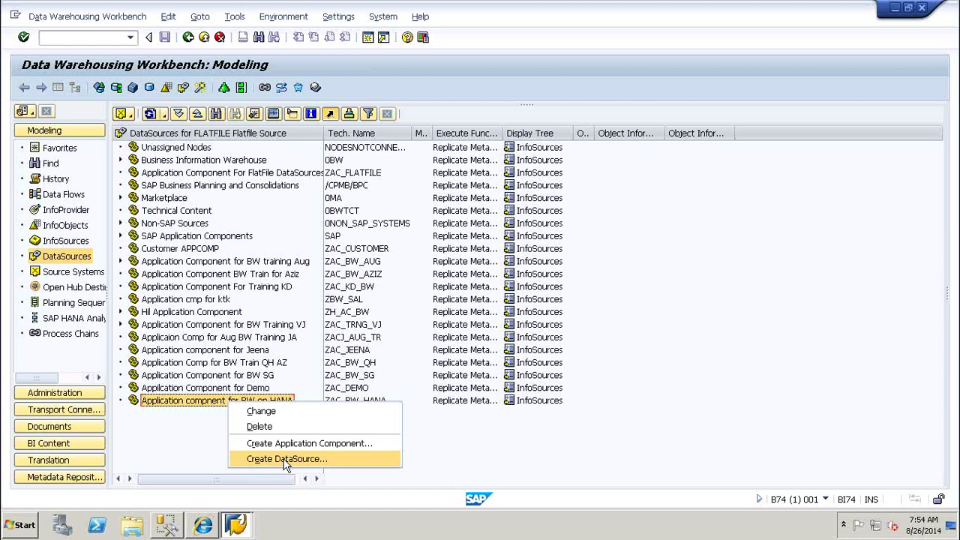
left_click(284, 459)
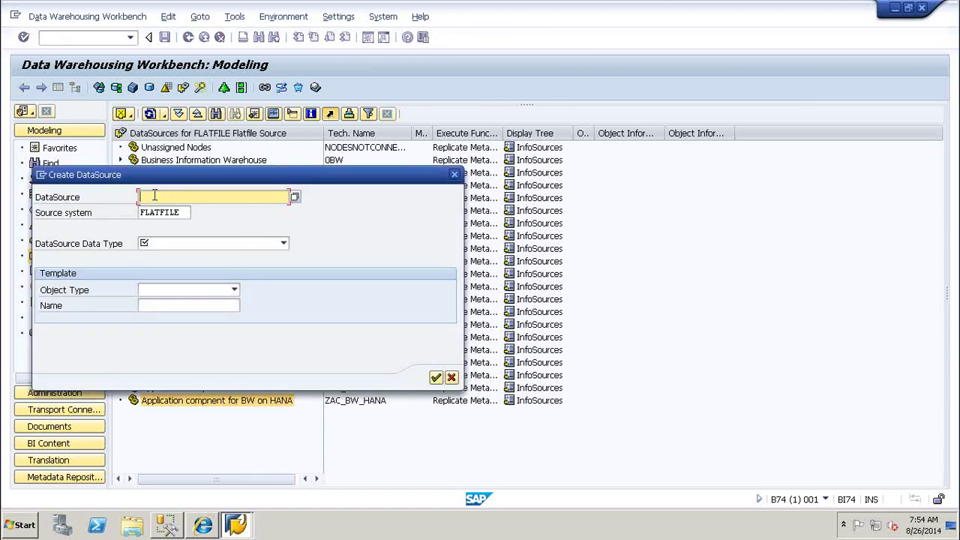
type("Z")
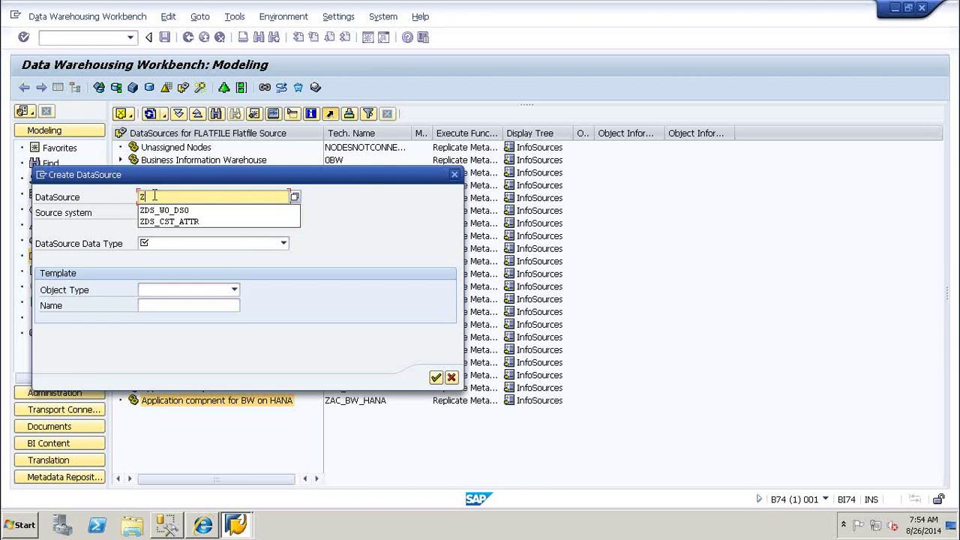
key("BackSpace")
type("ZDS_CUST")
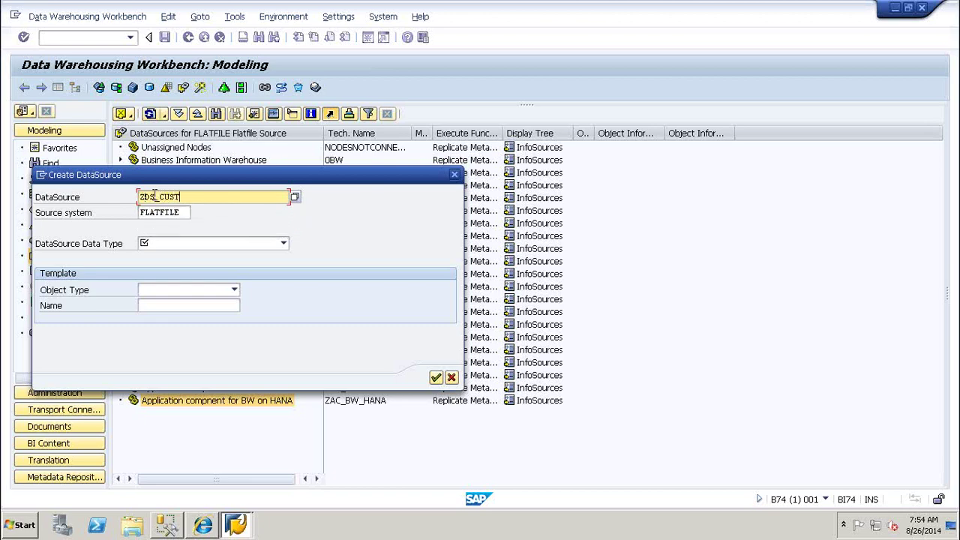
type("_ATTR")
left_click(222, 243)
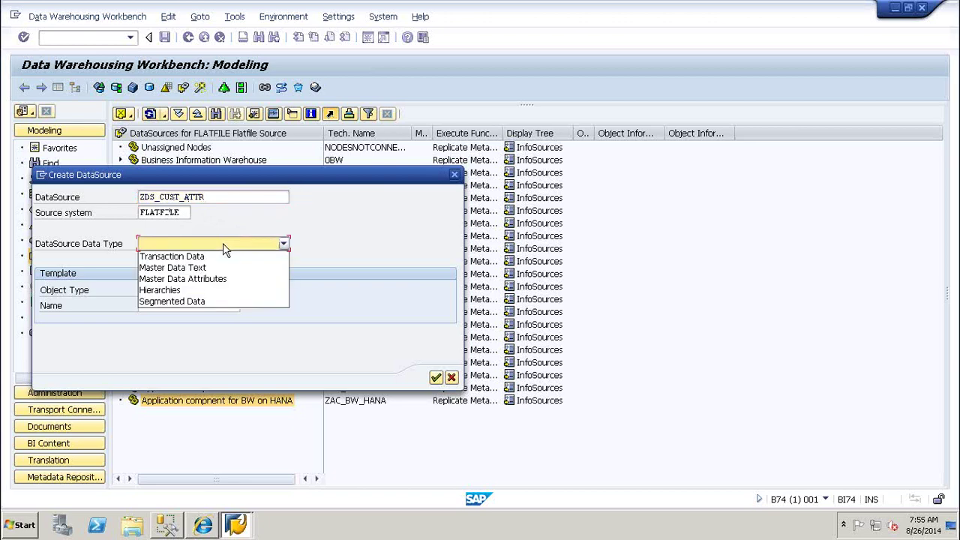
left_click(211, 283)
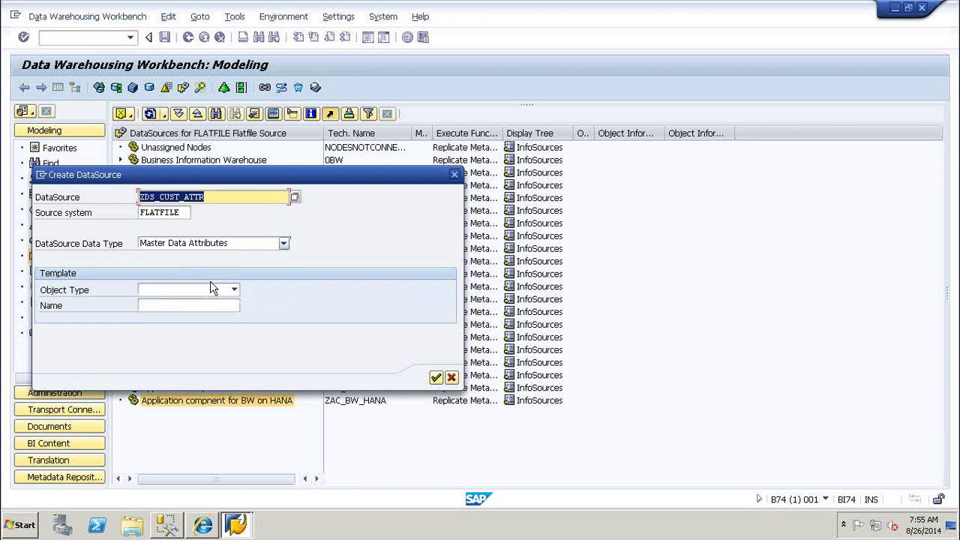
left_click(213, 197)
left_click_drag(213, 196, 142, 208)
left_click(109, 216)
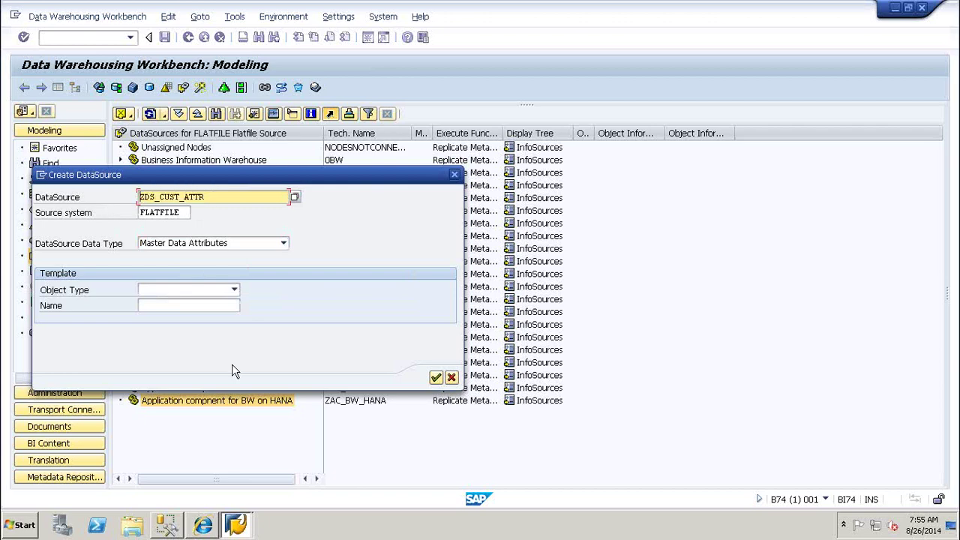
left_click(436, 377)
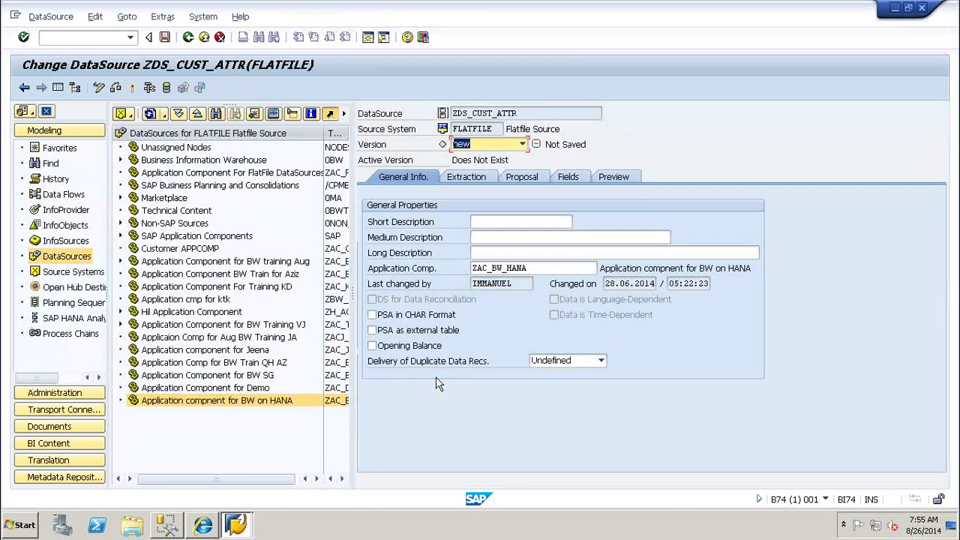
Step: Set the DataSource's short, medium and long descriptions to ZDS_CUST_ATTR
left_click(494, 222)
type("ZDS_CUST_ATTR")
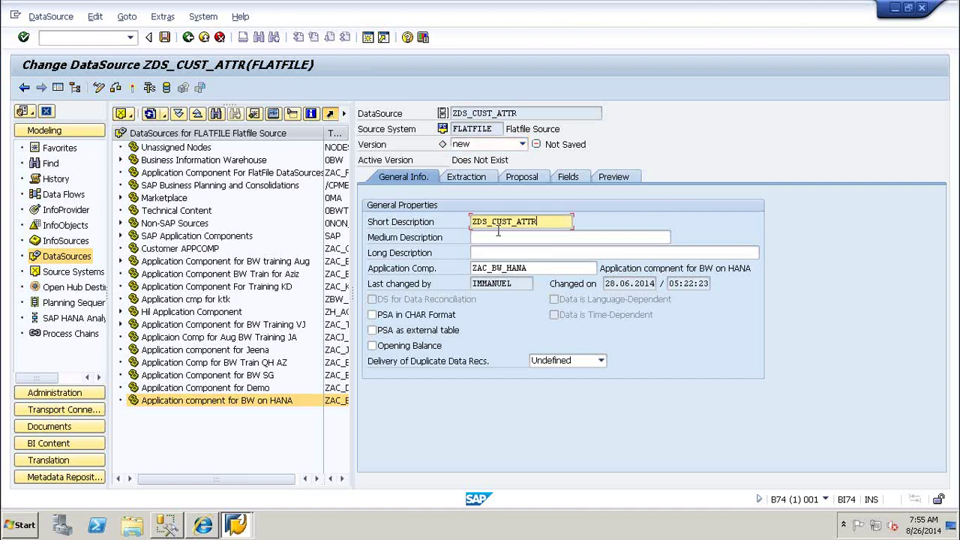
left_click(493, 239)
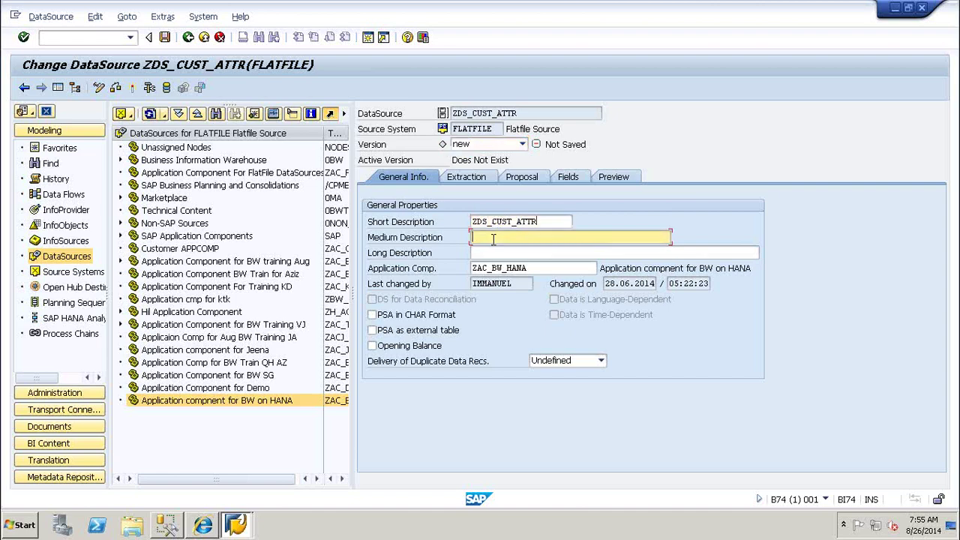
type("ZDS_CUST_ATTR")
left_click(489, 253)
type("ZDS_CUST_ATTR")
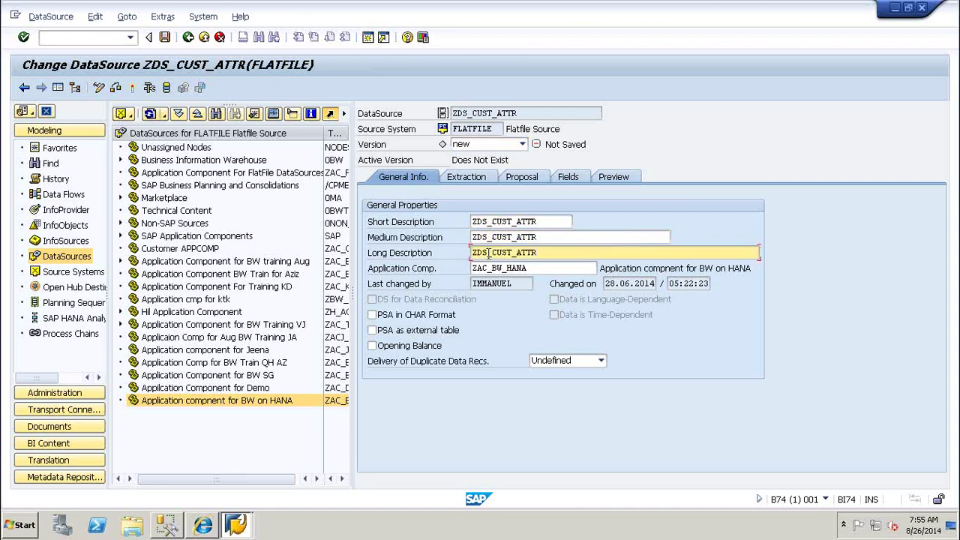
Step: In the extraction settings, choose CUST_ATTR_H.csv from the desktop as the source file and set 1 header row to be ignored
left_click(465, 182)
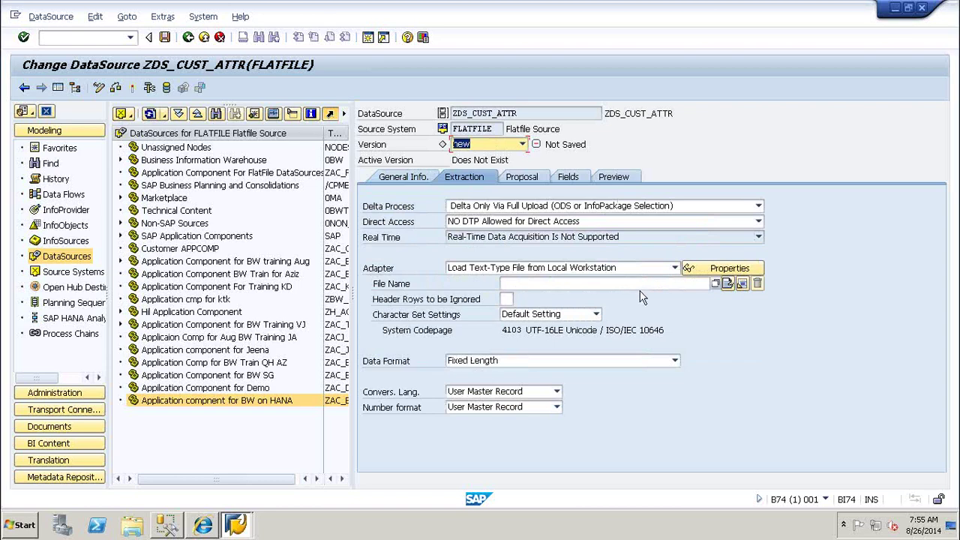
left_click(715, 285)
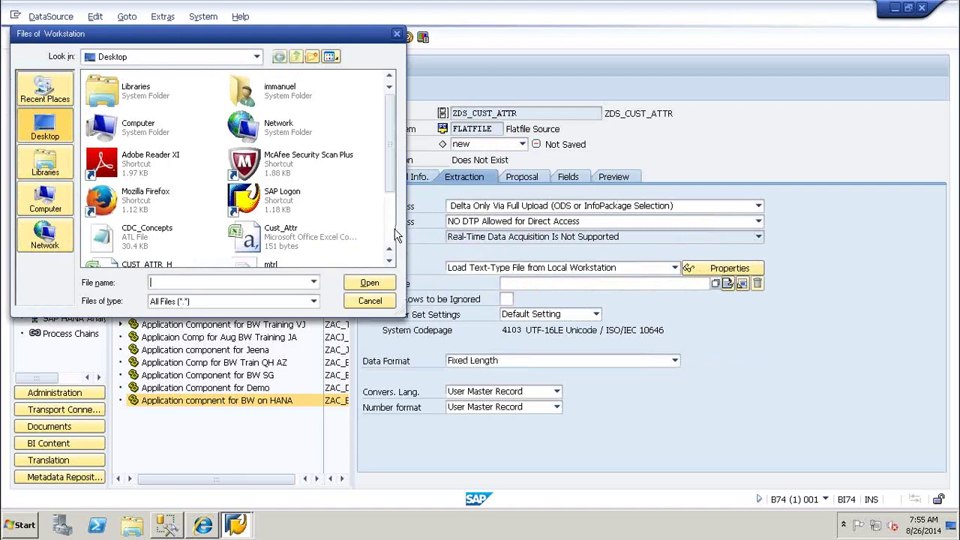
scroll(396, 235, "down", 3)
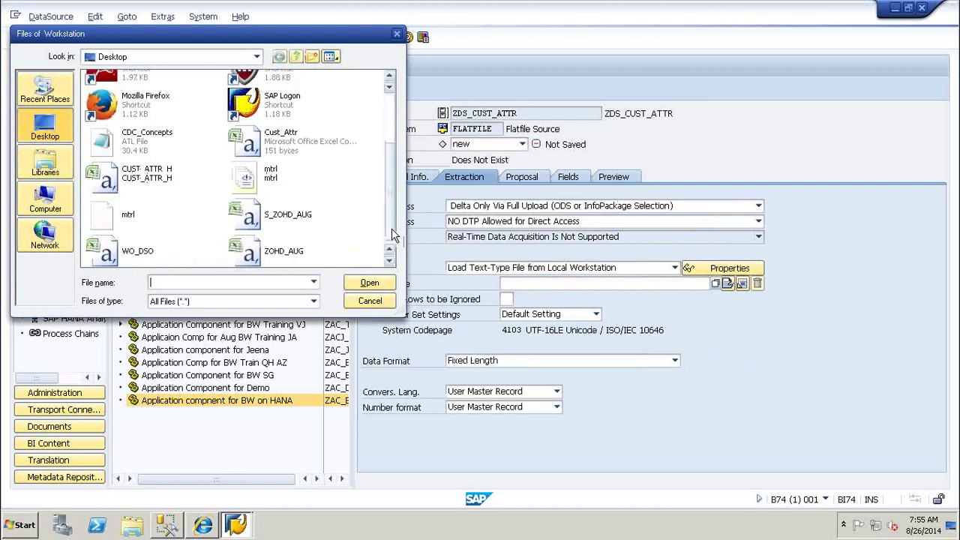
double_click(147, 180)
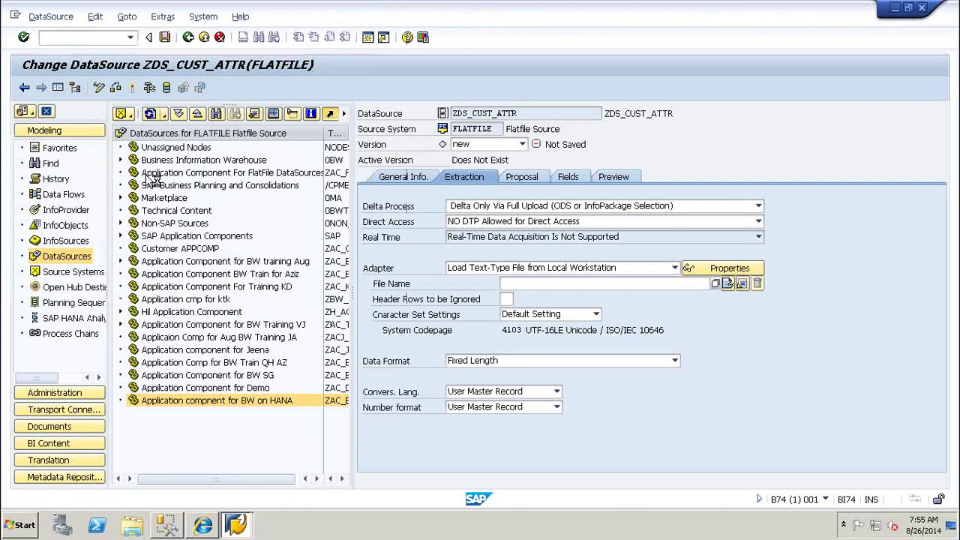
left_click(507, 299)
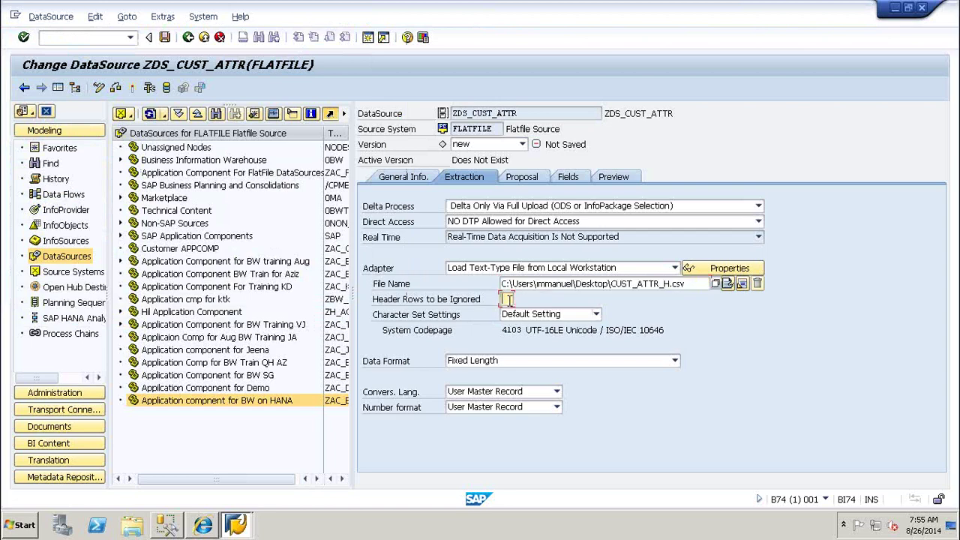
type("1")
Step: Set the data format to Separated with Separator (for Example, CSV), with a comma as data separator and a semicolon as escape sign
left_click(483, 363)
left_click(485, 385)
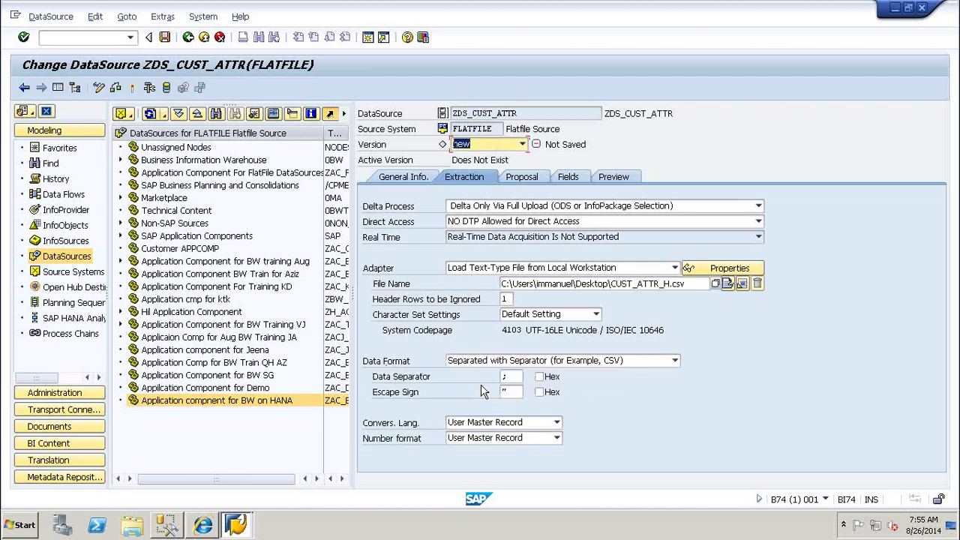
left_click(512, 376)
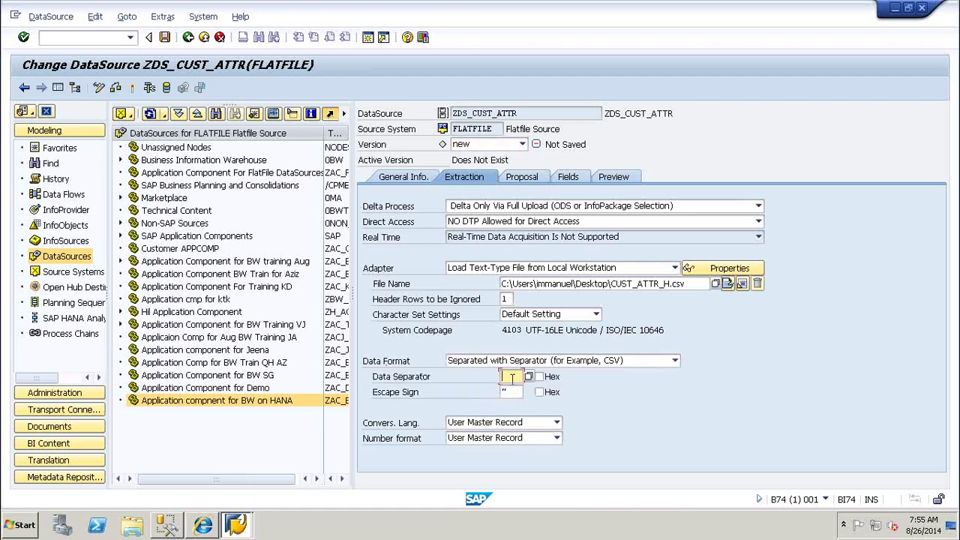
type(",")
left_click(509, 391)
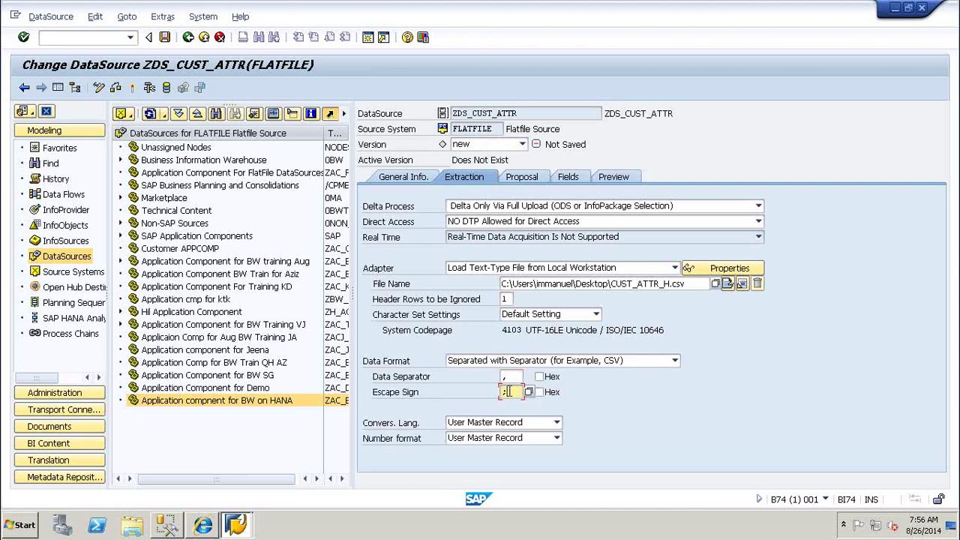
type(";")
Step: Add the first field of the DataSource using InfoObject ZCUST_NM as template and adopt the InfoObject's default properties
left_click(516, 176)
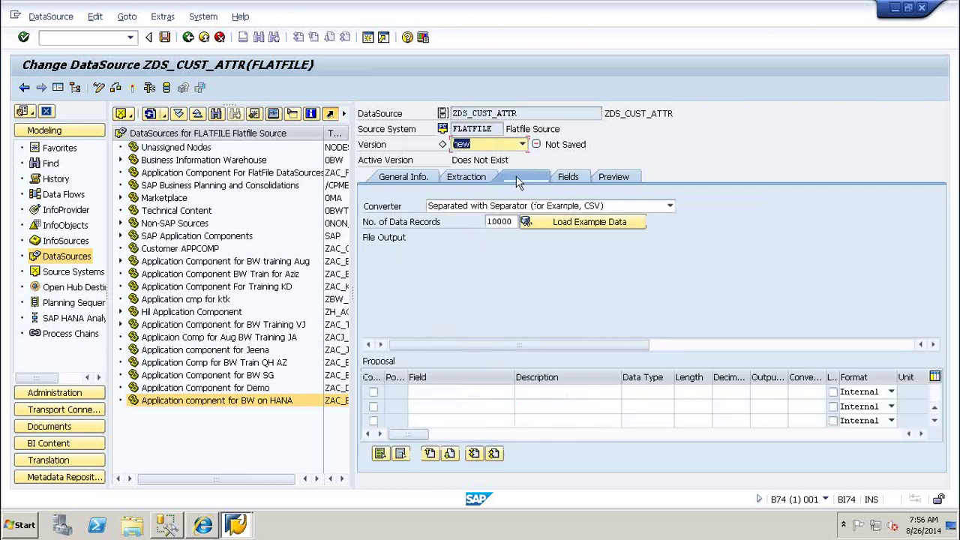
left_click(568, 178)
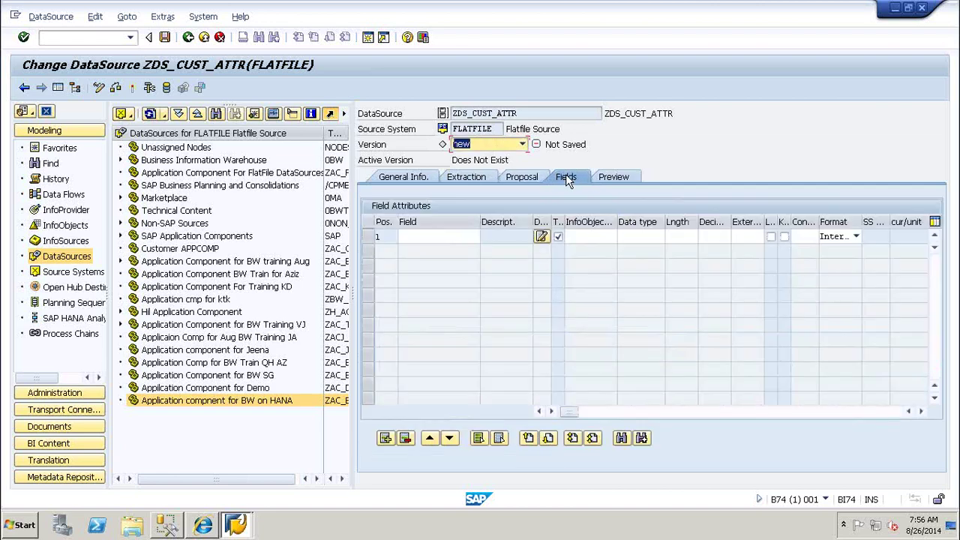
left_click(585, 237)
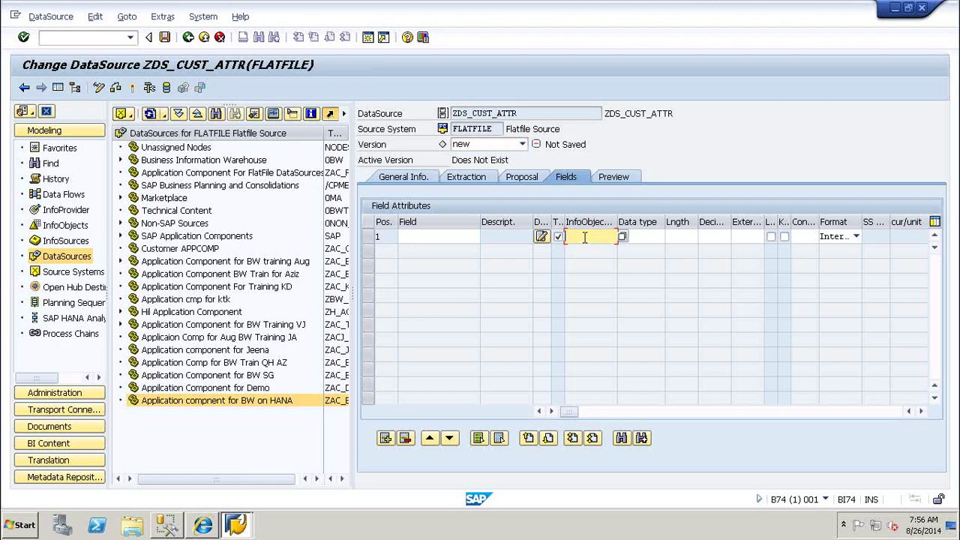
type("ZCUST_NM")
key("Return")
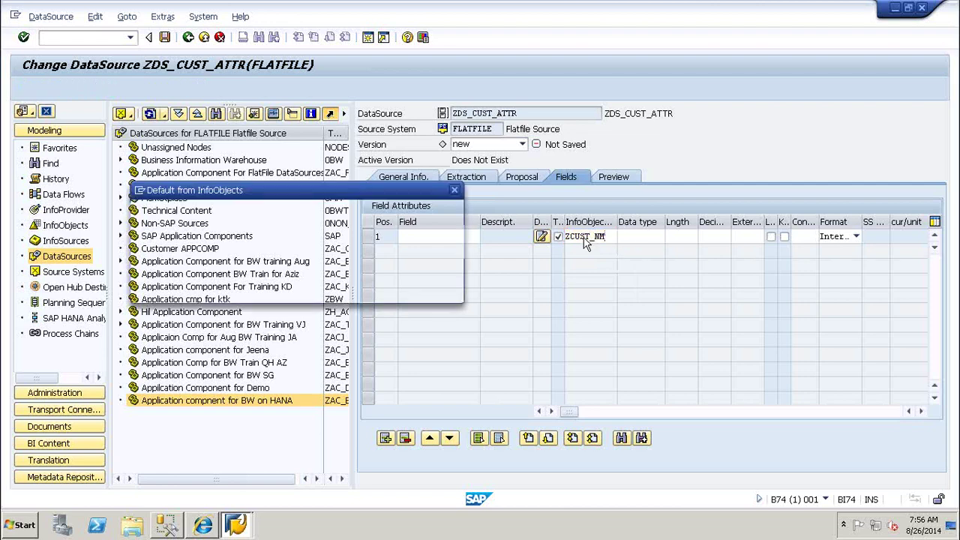
key("Return")
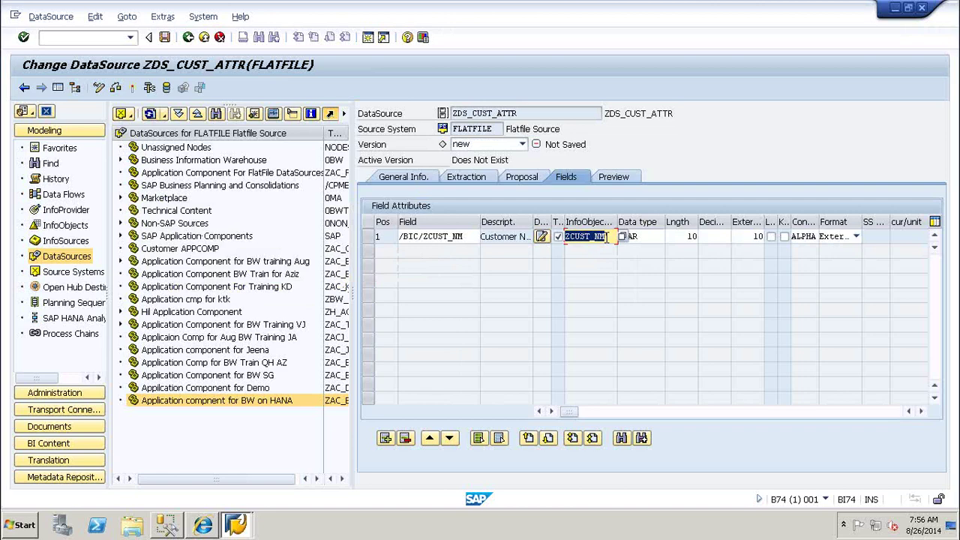
left_click(606, 236)
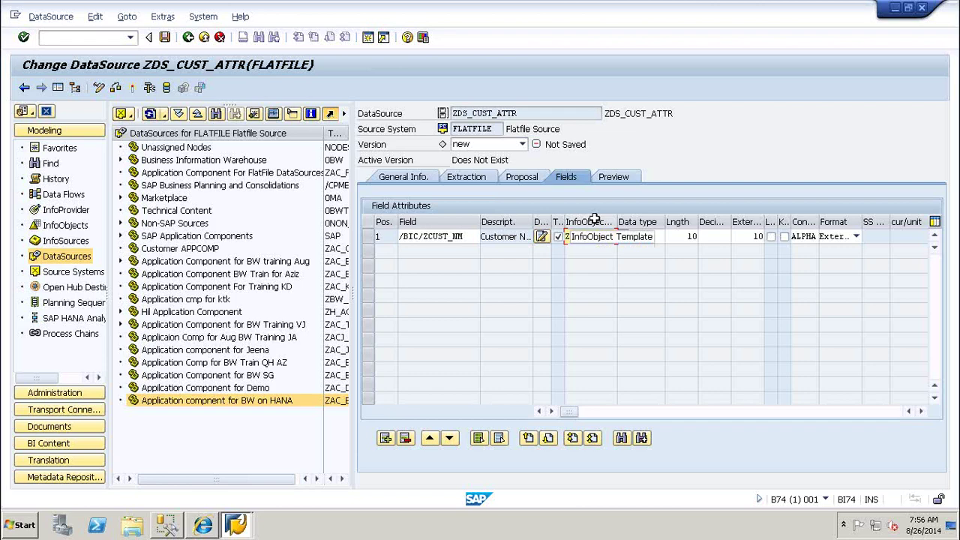
type("CUST_NM")
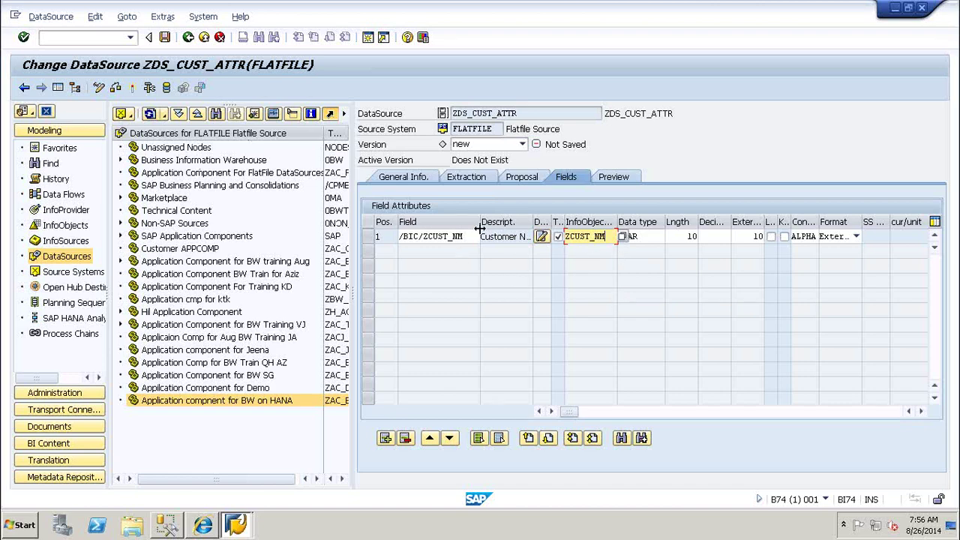
Step: Activate the DataSource, return to the DataSource tree and select the technical name ZDS_CUST_ATTR
left_click(132, 87)
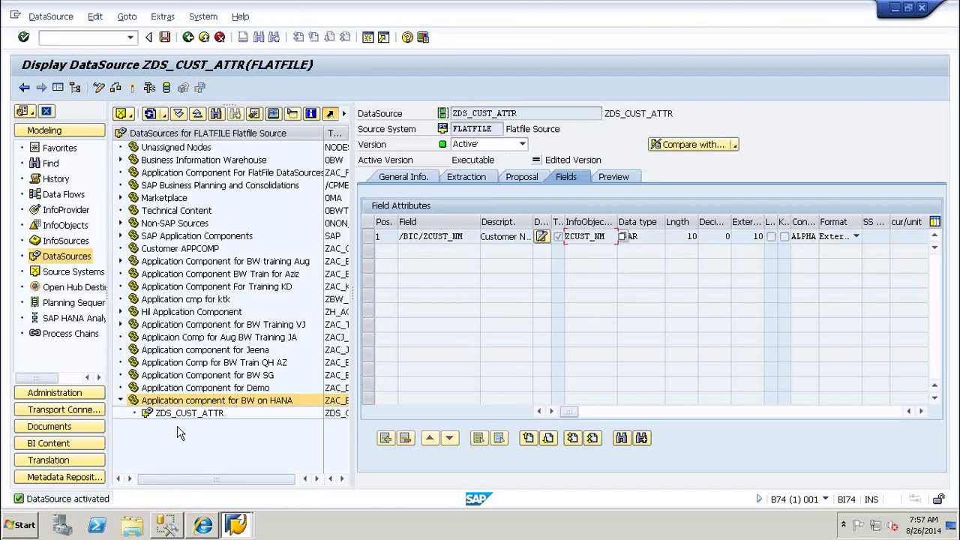
left_click(188, 37)
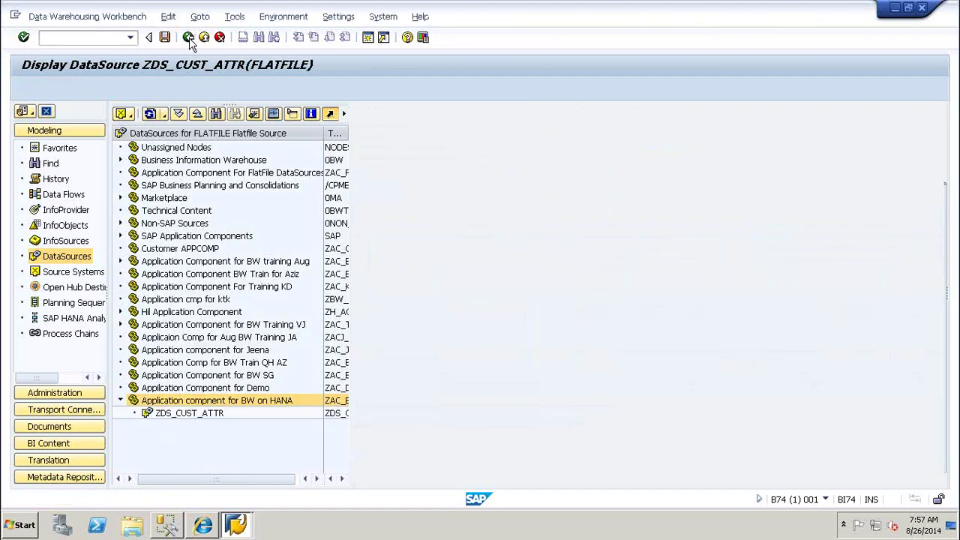
left_click(351, 417)
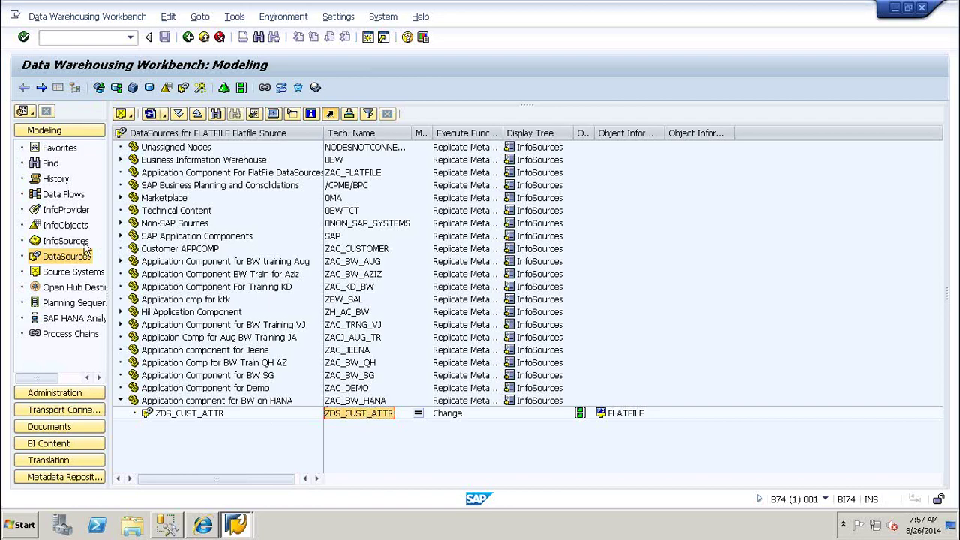
Step: Under InfoArea for BW on HANA training in the InfoProvider tree, start a new transformation for Customer Number (Attributes)
left_click(56, 213)
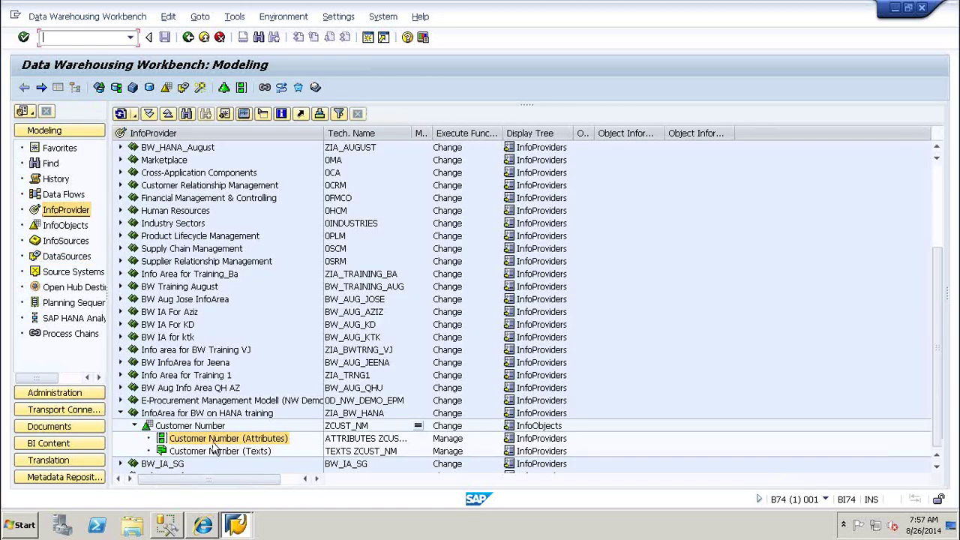
left_click(214, 441)
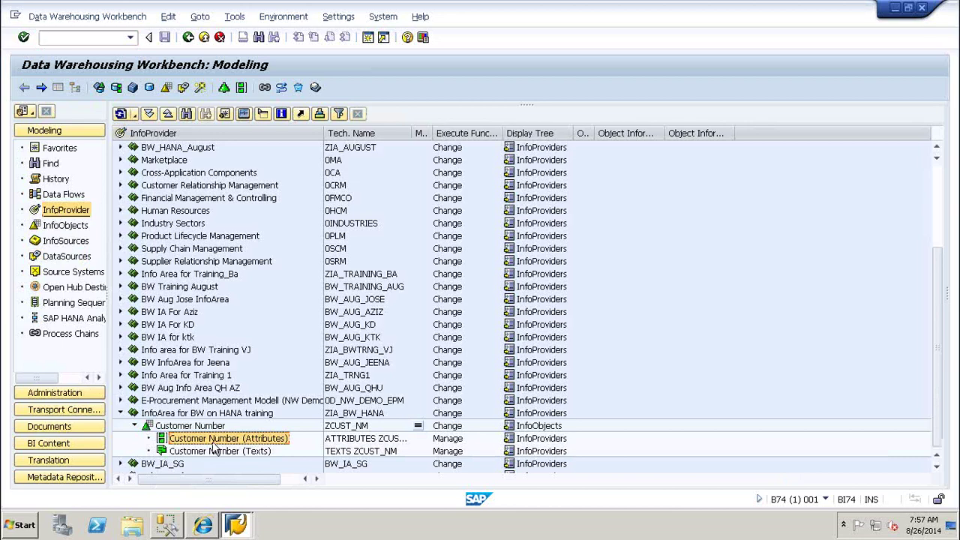
right_click(215, 446)
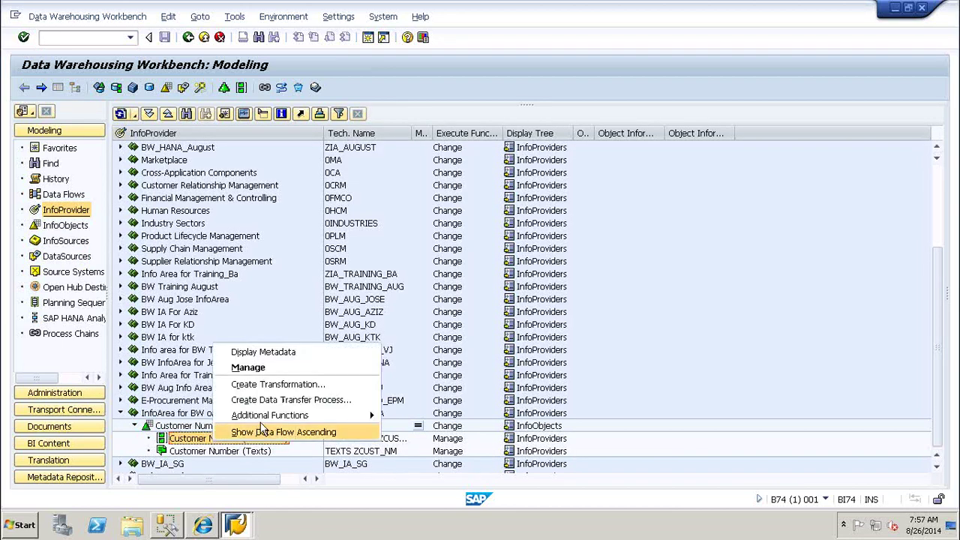
left_click(200, 443)
right_click(198, 440)
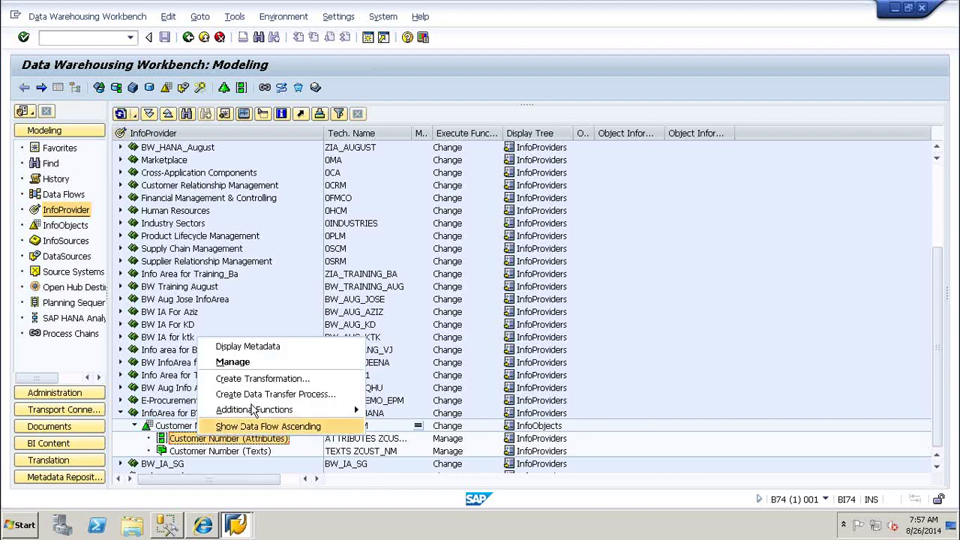
left_click(258, 379)
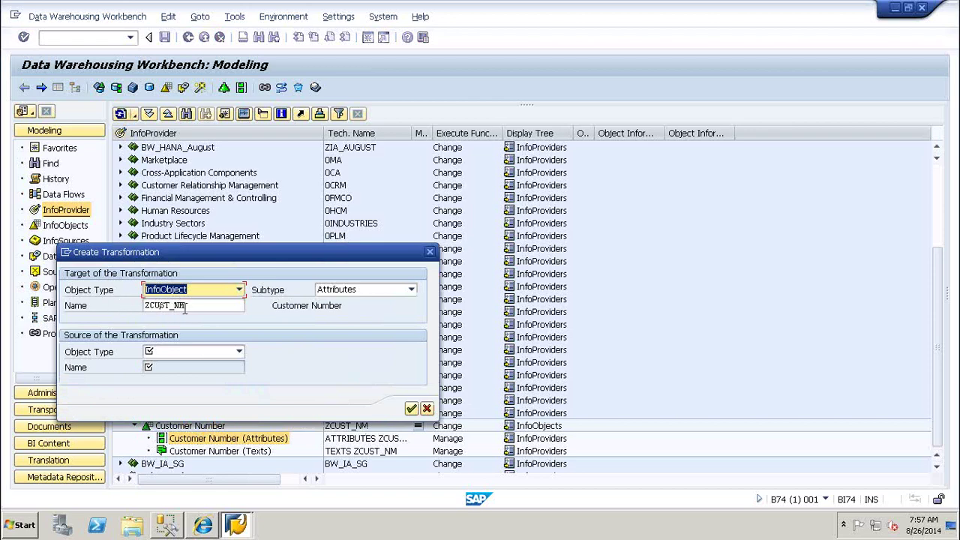
Step: Set the transformation's source to DataSource ZDS_CUST_ATTR from source system FLATFILE and generate the transformation
left_click(240, 353)
left_click(165, 366)
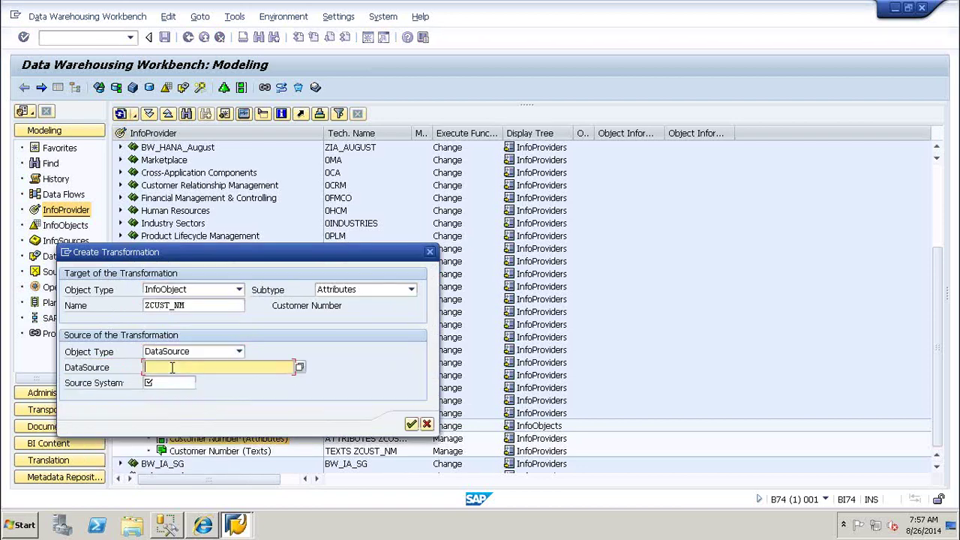
type("ZDS_CUST_ATTR")
left_click(169, 381)
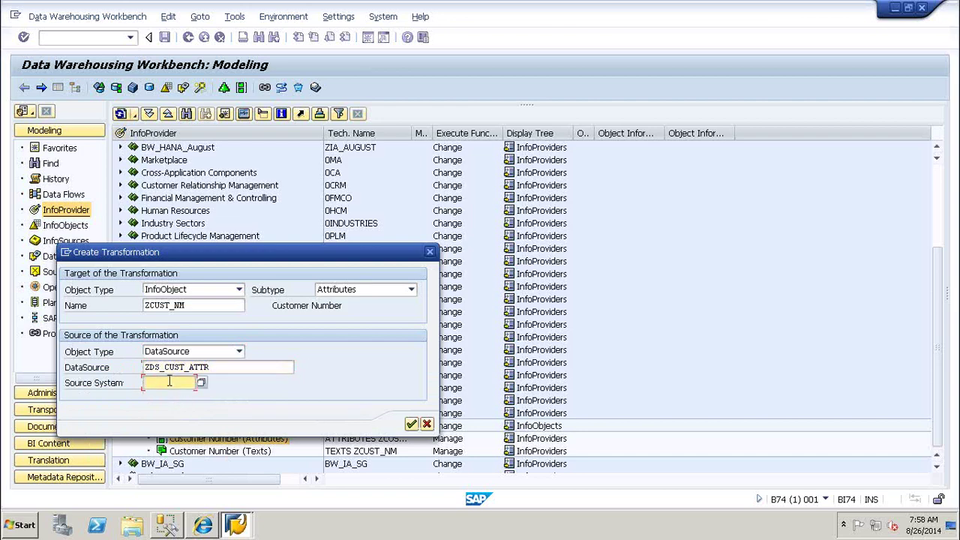
type("F")
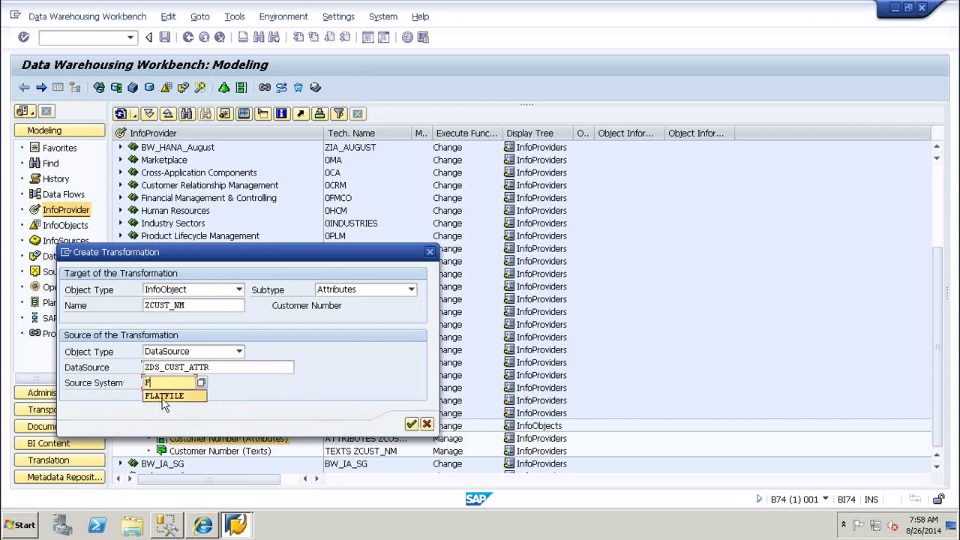
left_click(162, 397)
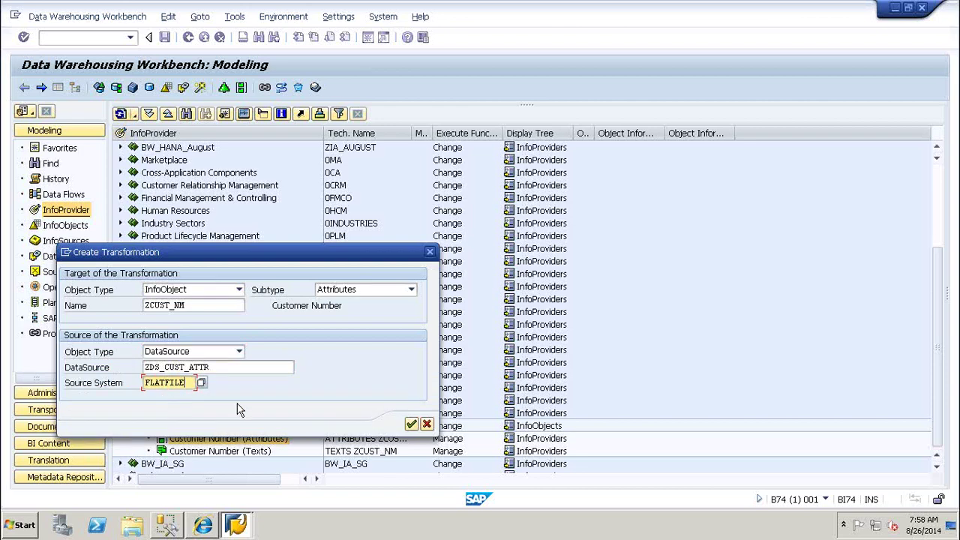
left_click(412, 425)
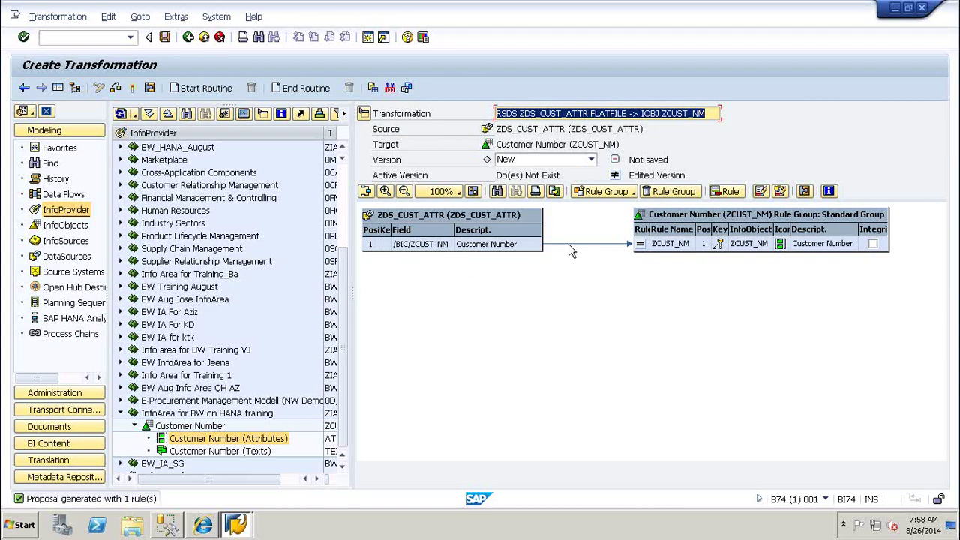
Step: Review the ZCUST_NM rule details and available rule types without changing them, and activate the transformation
left_click(638, 245)
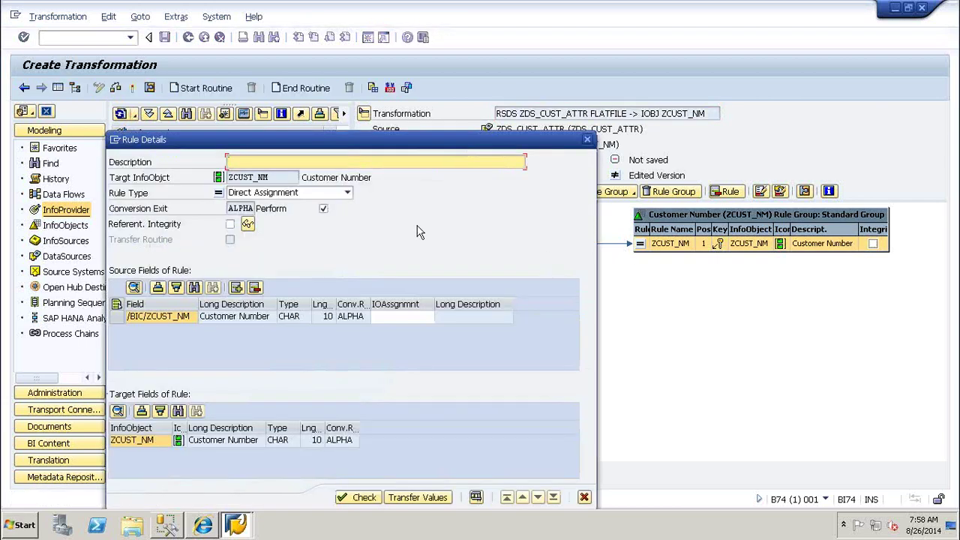
left_click(347, 193)
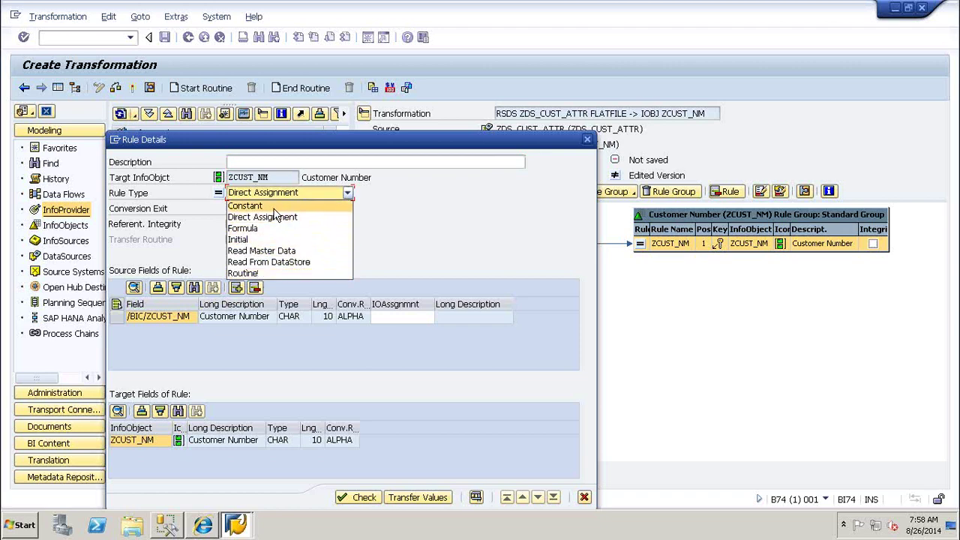
left_click(442, 237)
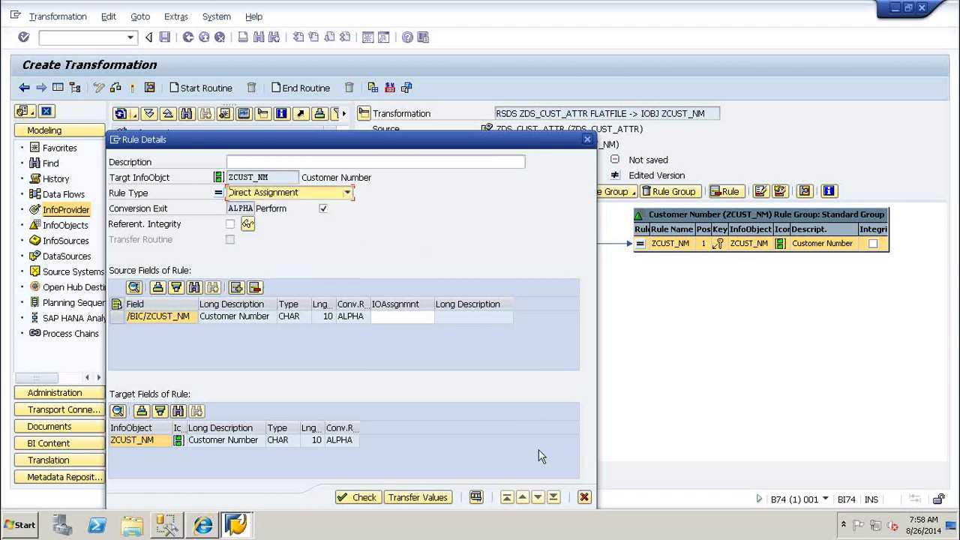
left_click(585, 497)
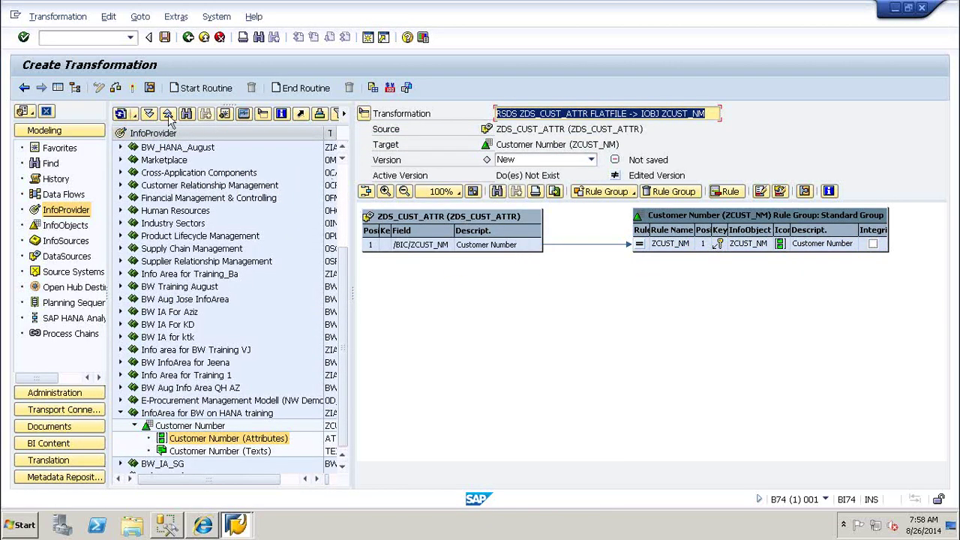
left_click(132, 87)
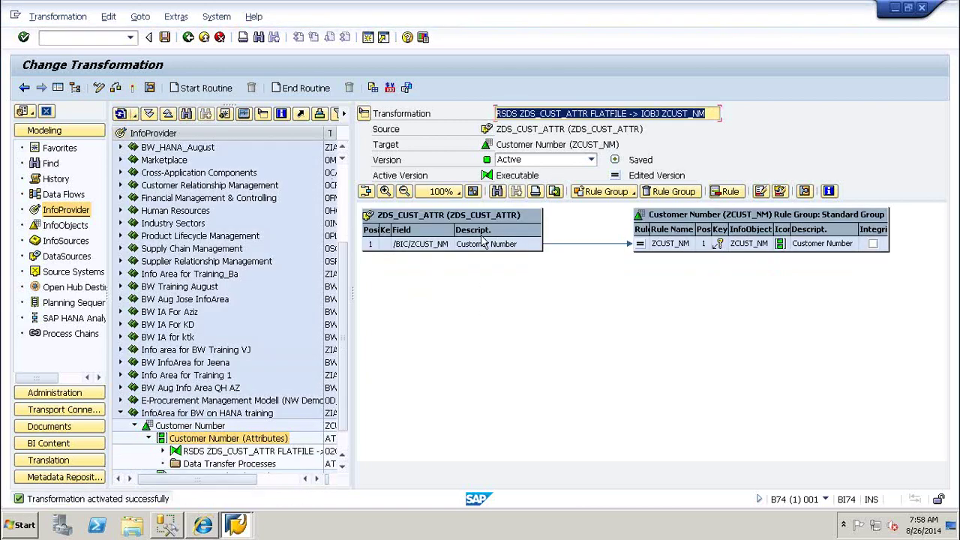
Step: Display the DataSource ZDS_CUST_ATTR beneath the new transformation and examine its extraction settings
left_click(162, 451)
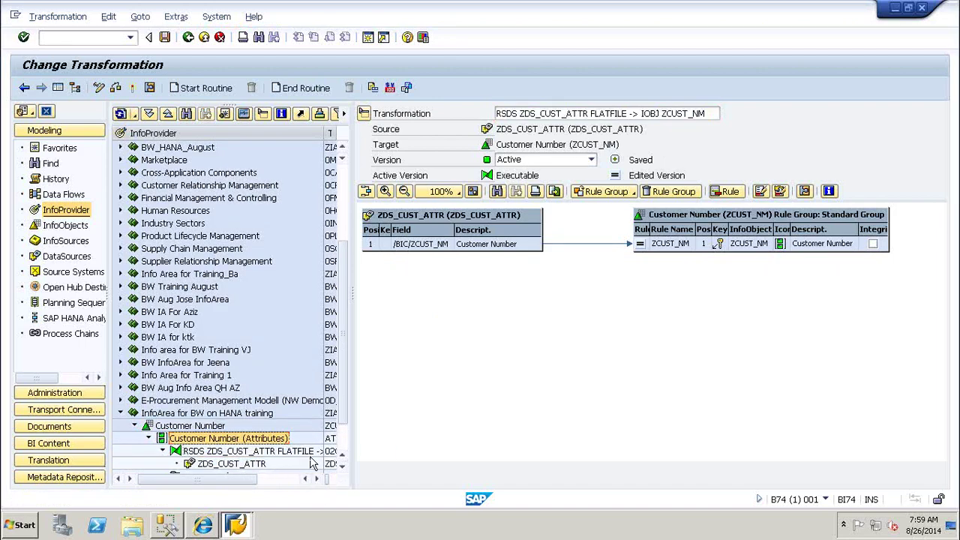
scroll(347, 444, "down", 2)
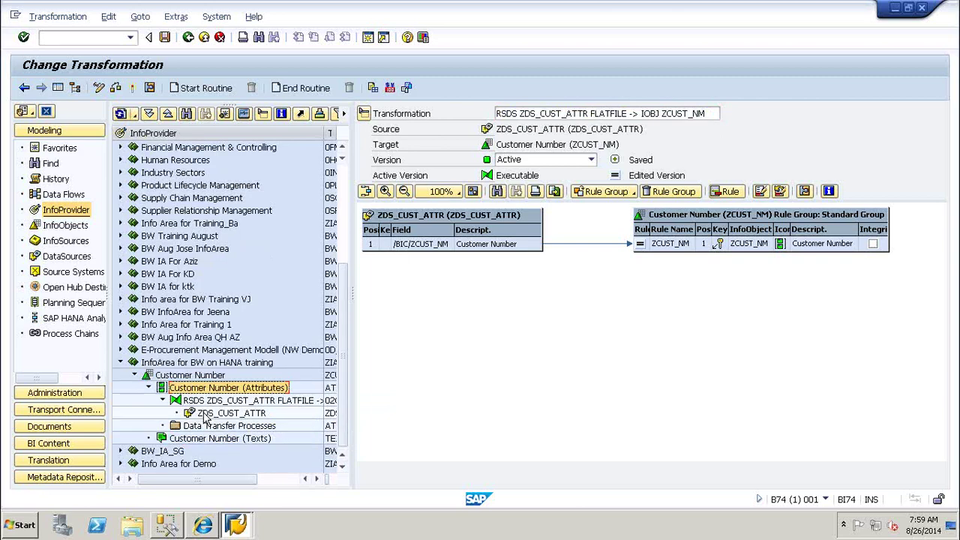
right_click(204, 415)
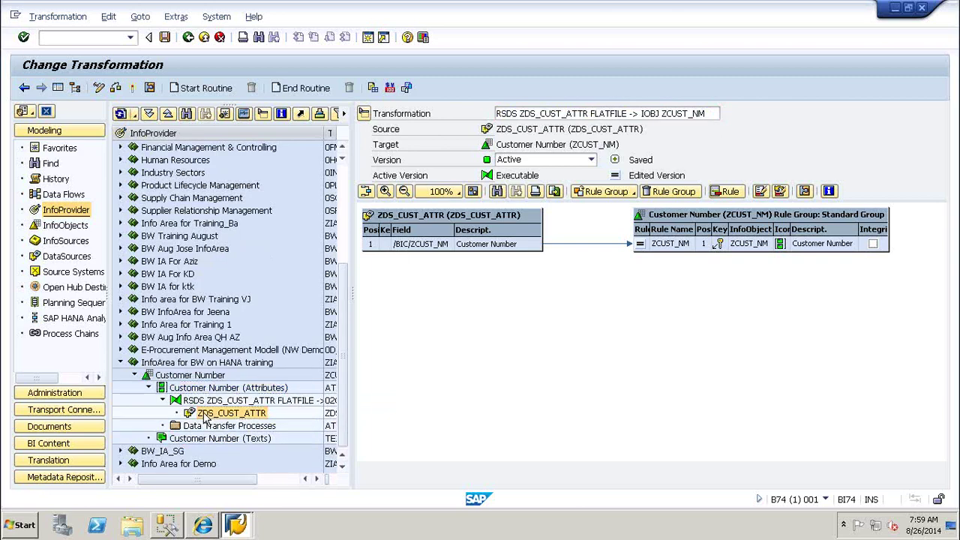
left_click(442, 444)
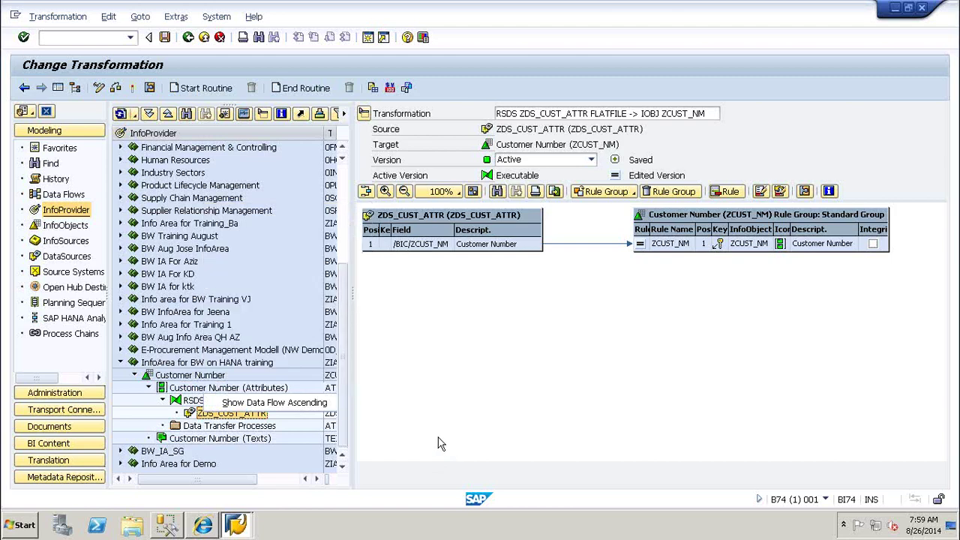
double_click(214, 415)
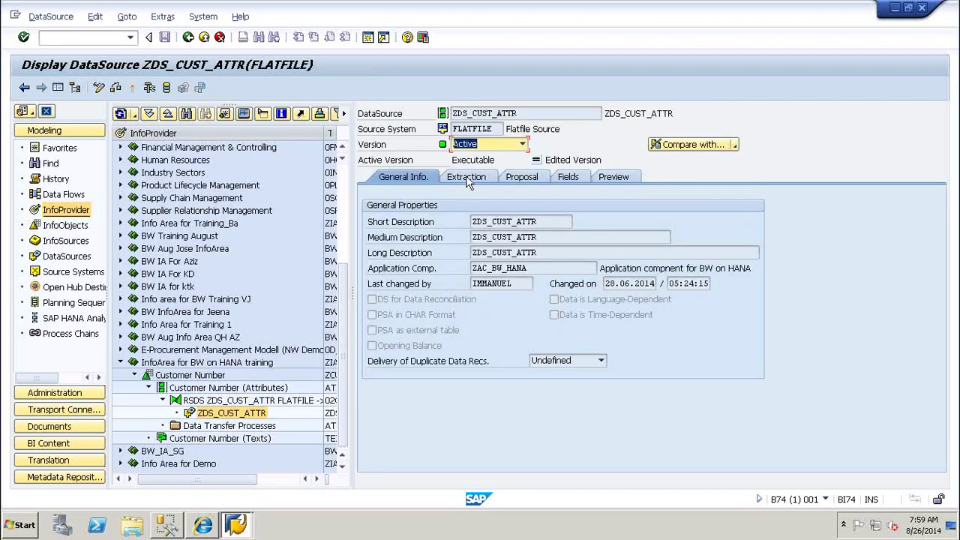
left_click(467, 178)
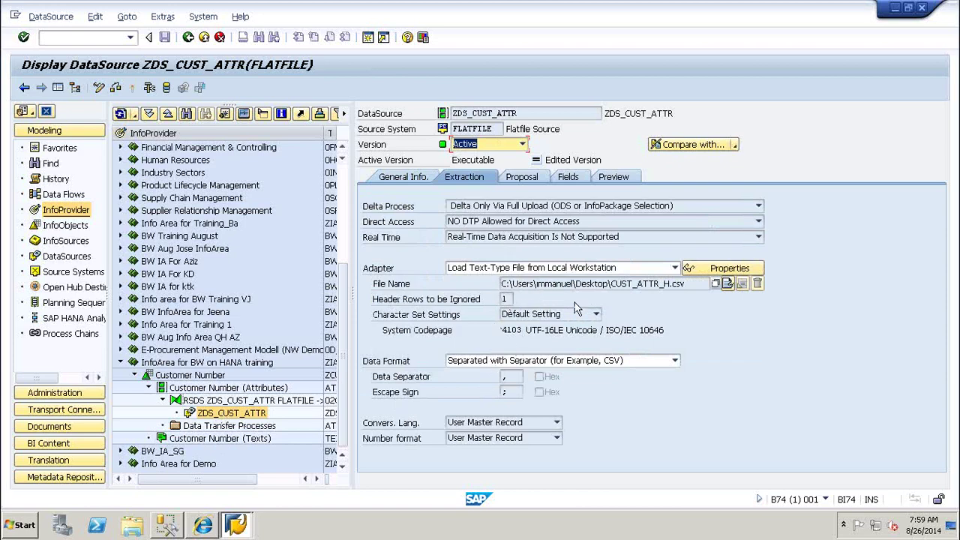
Step: Create an InfoPackage for DataSource ZDS_CUST_ATTR with the description IP_ZDS_CUST_ATTR
right_click(234, 416)
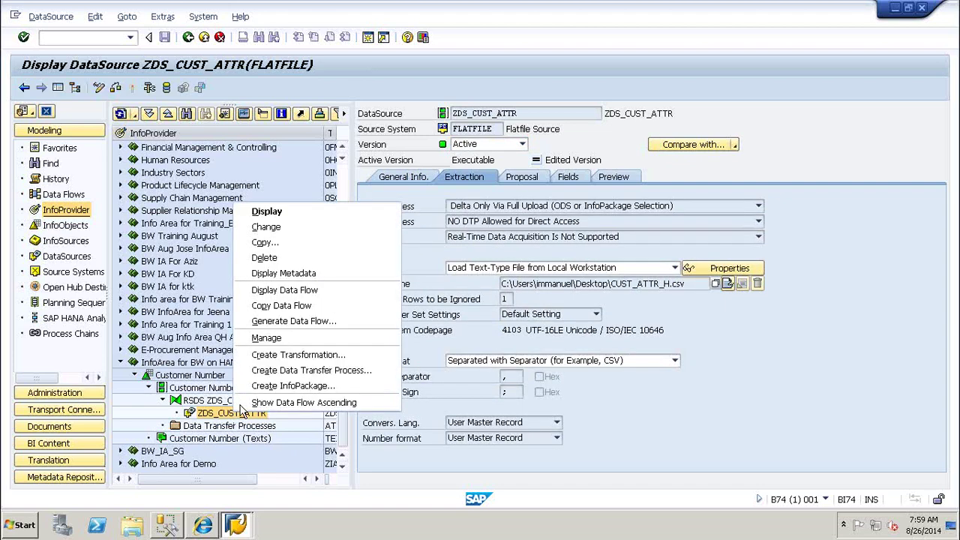
left_click(304, 386)
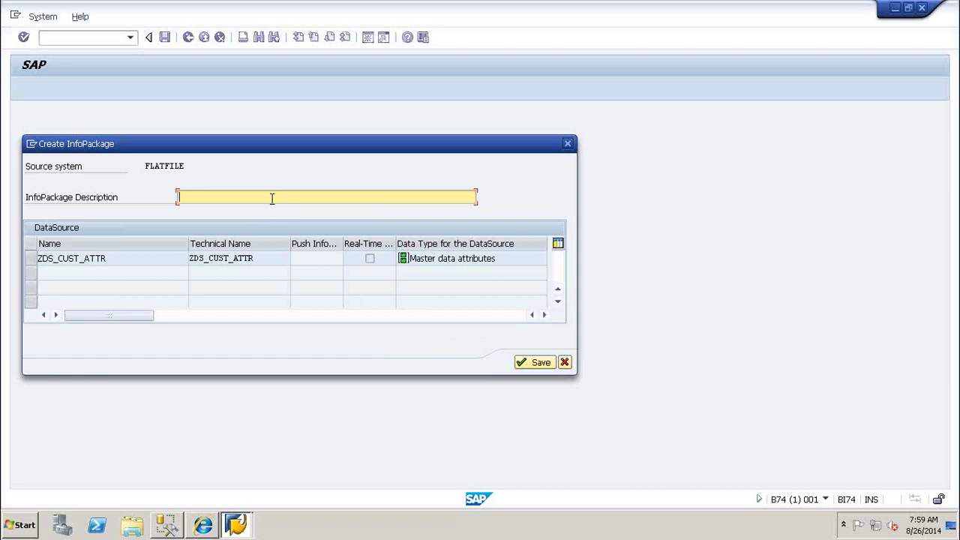
type("ip")
type("IP_")
left_click_drag(264, 258, 179, 259)
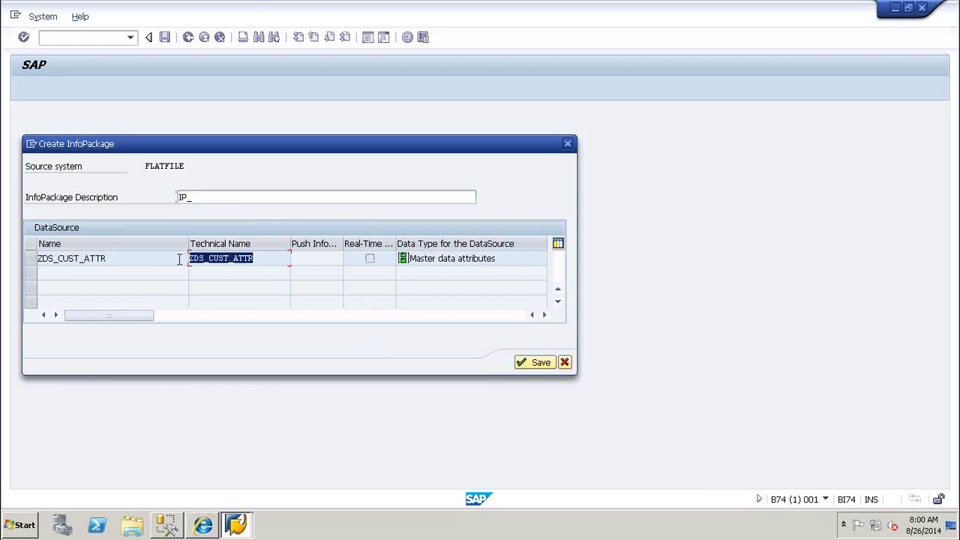
key("ctrl+c")
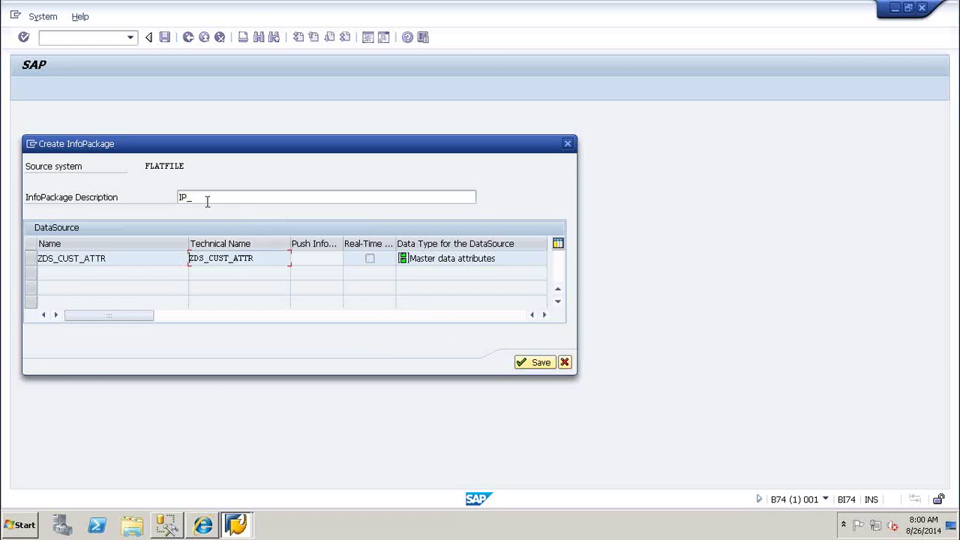
left_click(207, 201)
key("ctrl+v")
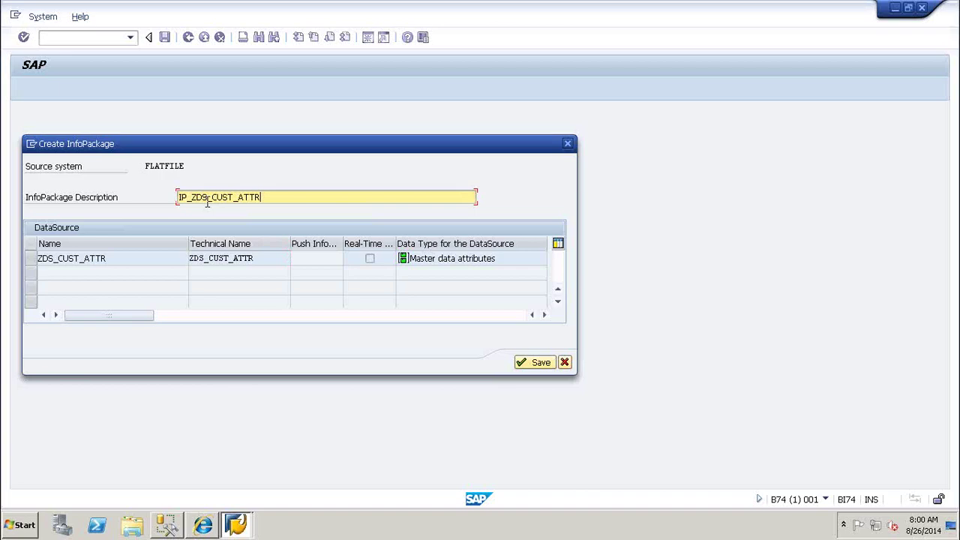
left_click(534, 363)
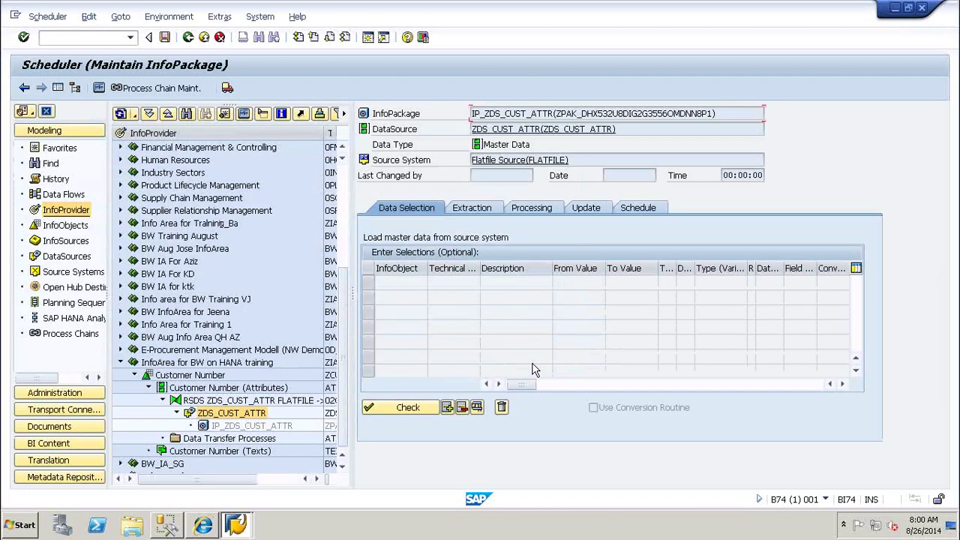
Step: Review the InfoPackage's extraction, processing and update settings, and start the data load immediately, allowing access to CUST_ATTR_H.csv
left_click(472, 212)
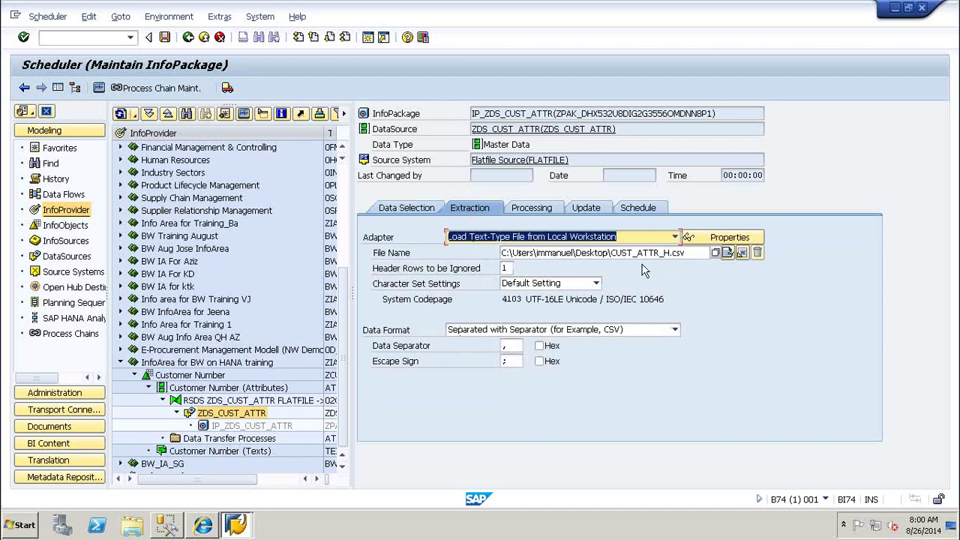
left_click(534, 212)
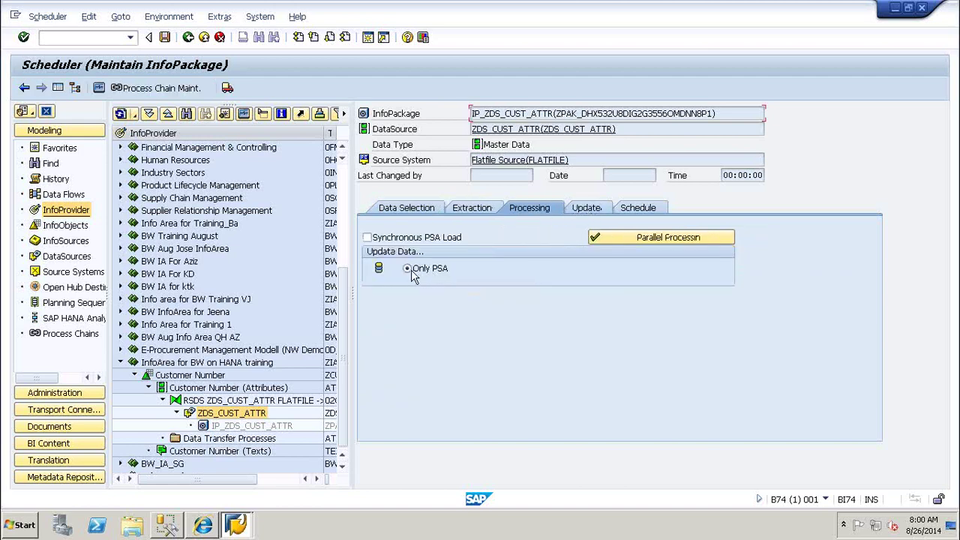
left_click(586, 211)
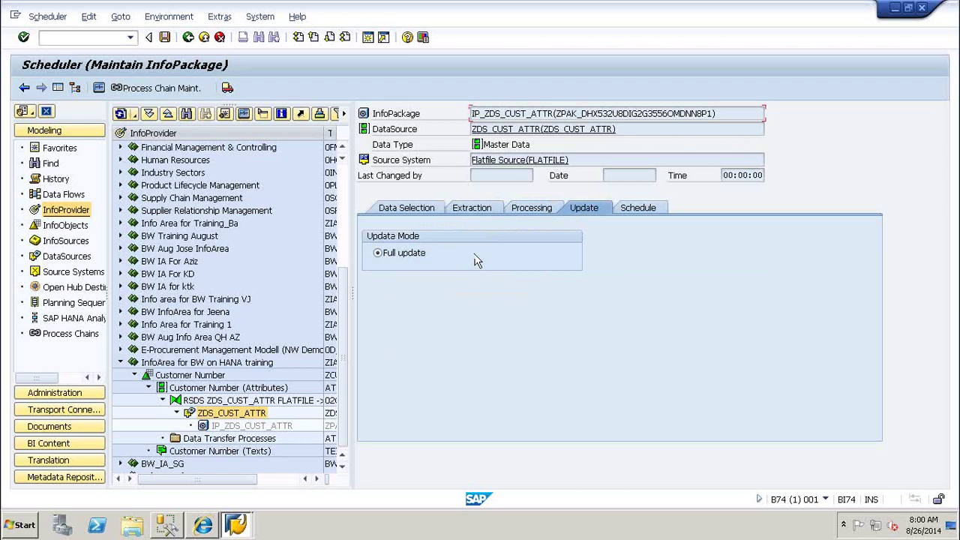
left_click(644, 210)
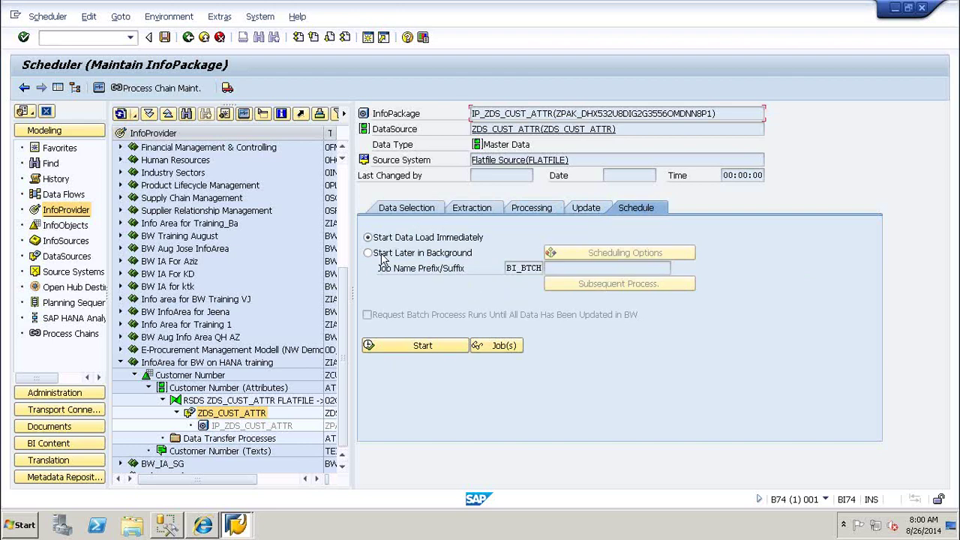
left_click(423, 346)
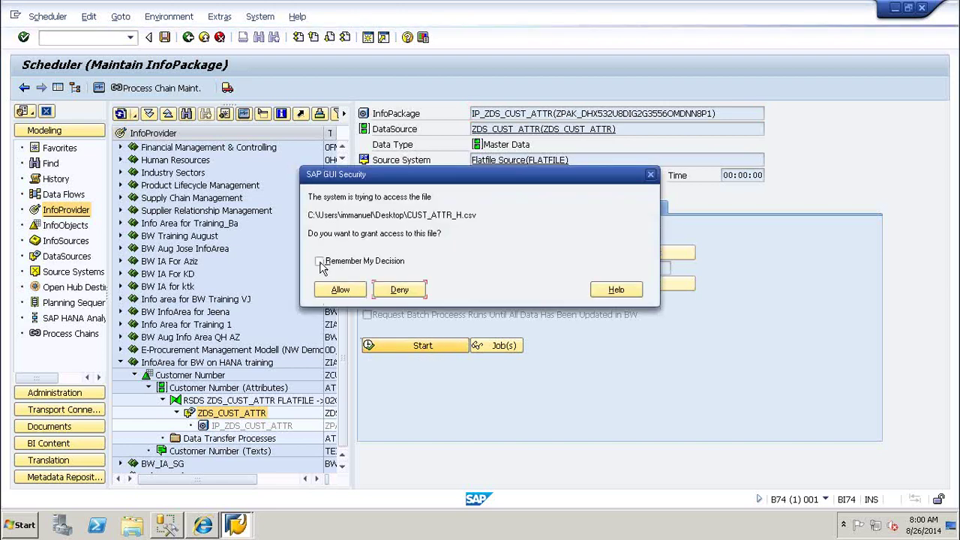
left_click(341, 289)
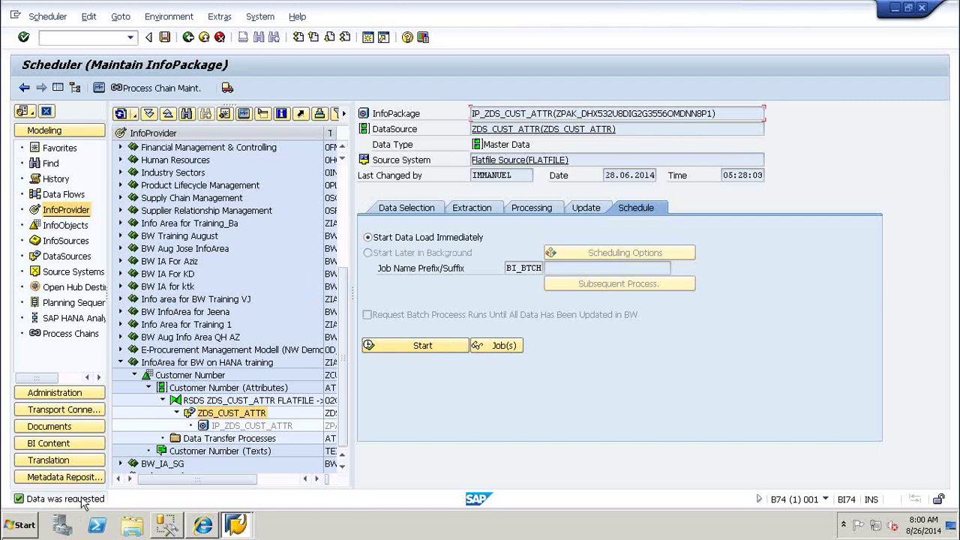
Step: Check the InfoPackage load in the monitor, display all of the request's PSA records, and return to the InfoPackage
left_click(100, 89)
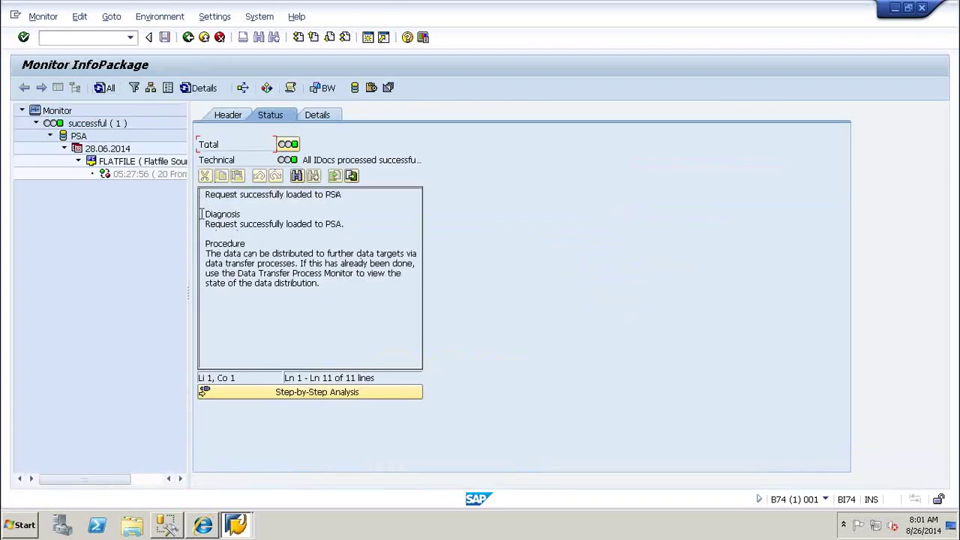
left_click(144, 174)
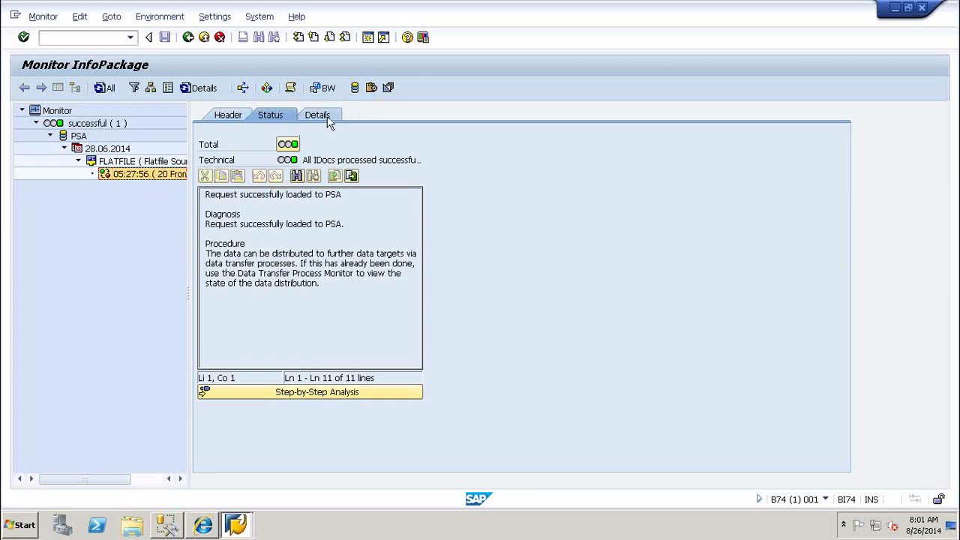
left_click(356, 88)
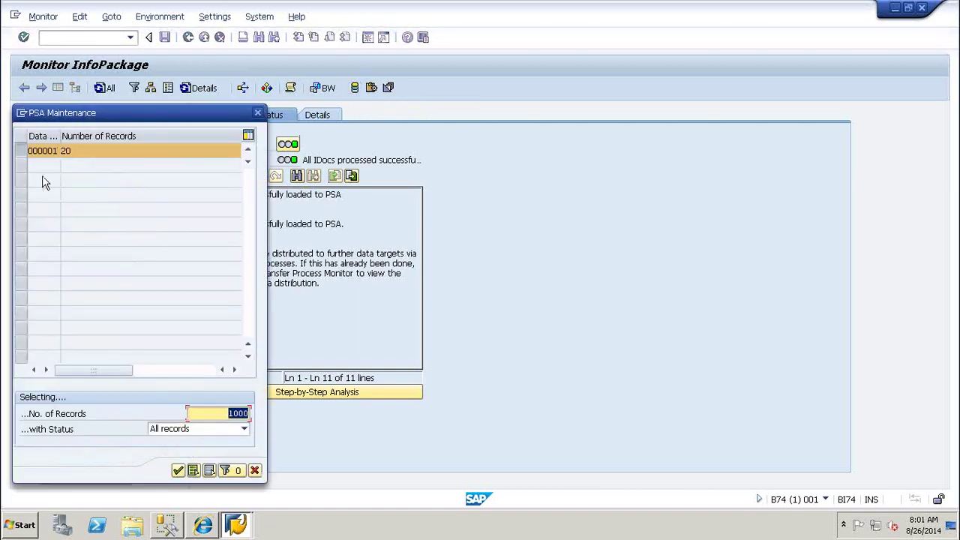
type("1900")
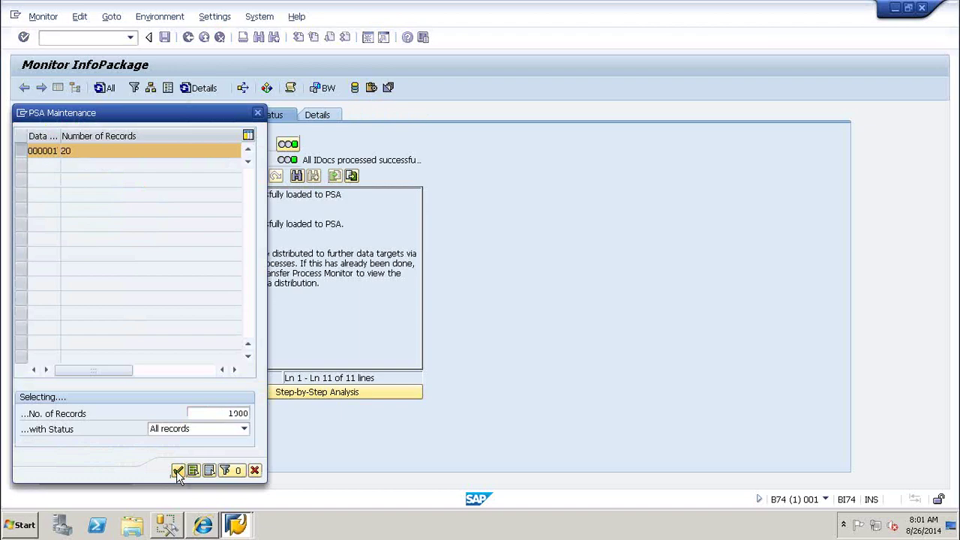
left_click(178, 471)
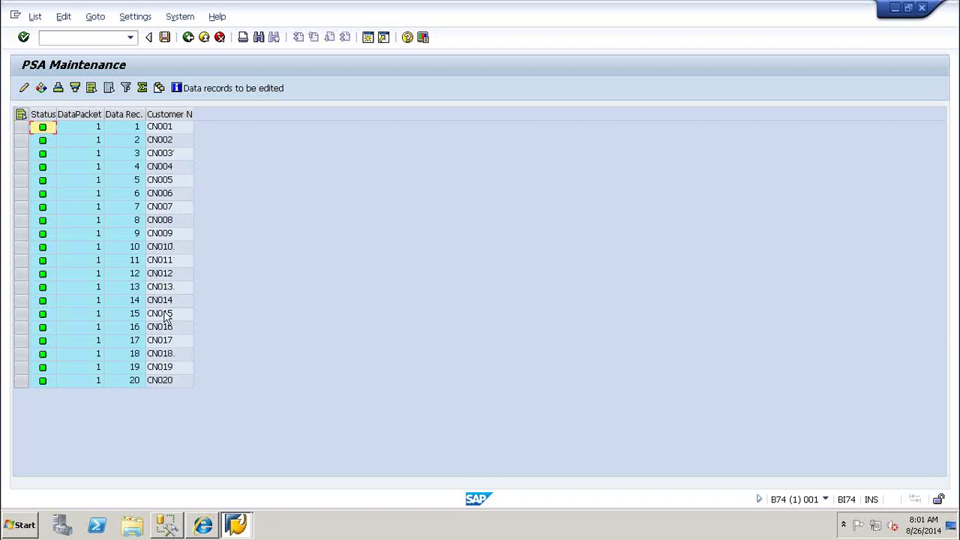
left_click(188, 38)
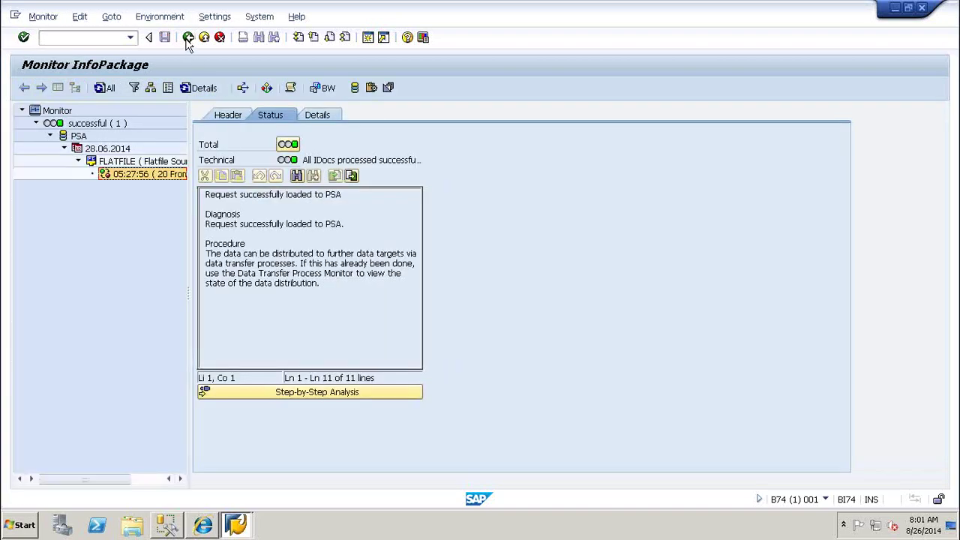
left_click(187, 37)
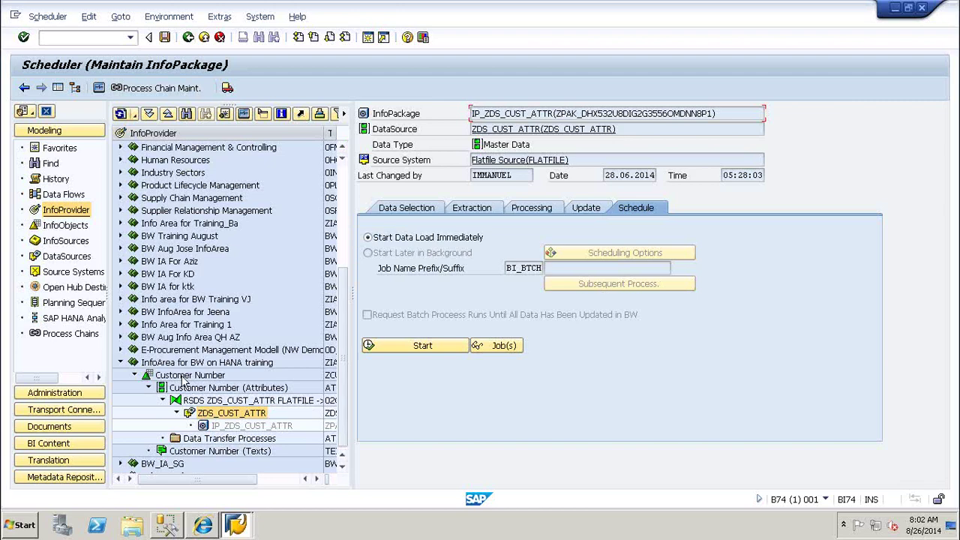
Step: Create a standard data transfer process from DataSource ZDS_CUST_ATTR in FLATFILE to the Customer Number attributes ZCUST_NM
left_click(230, 440)
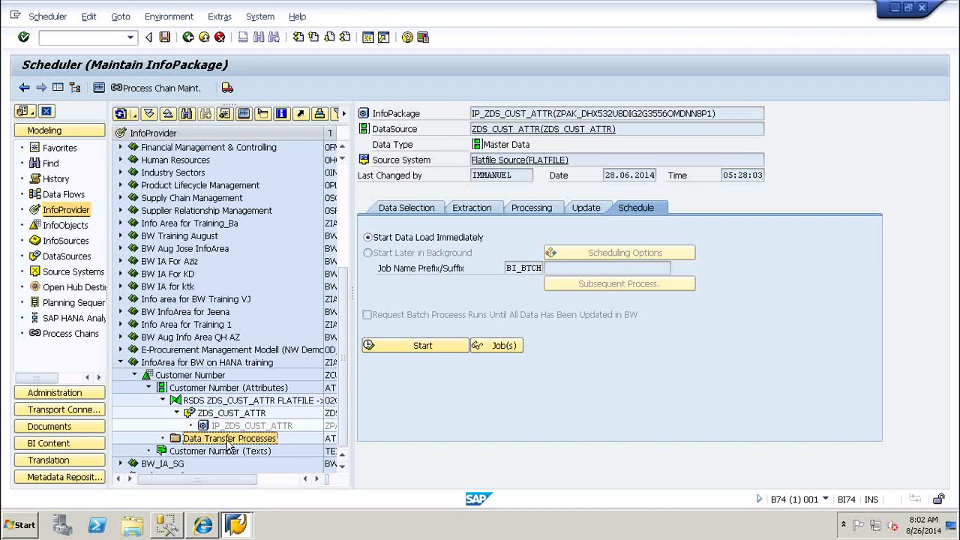
right_click(229, 444)
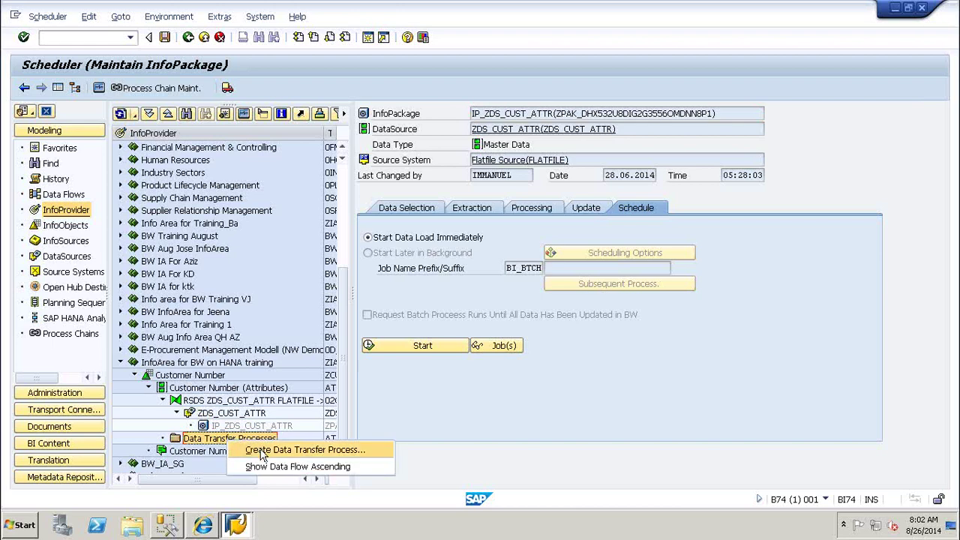
left_click(262, 450)
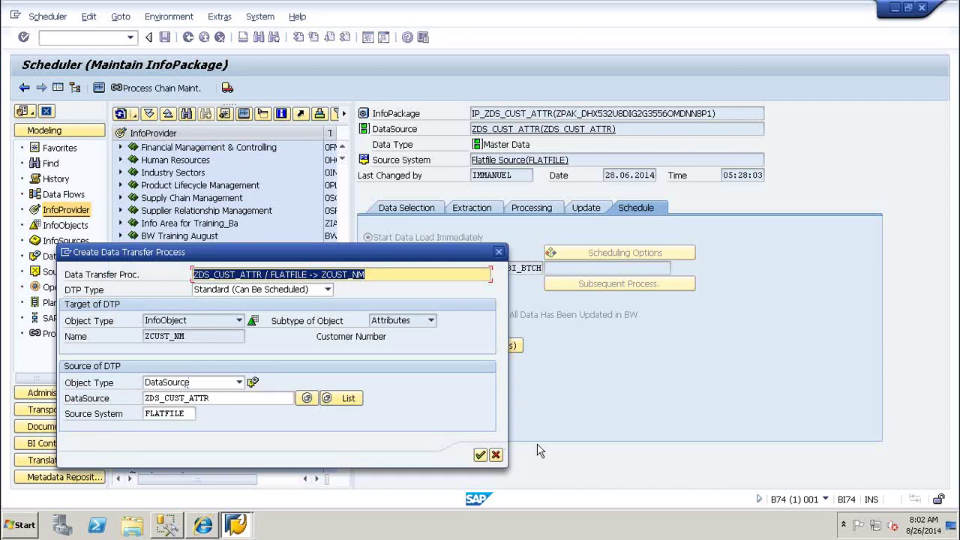
left_click(480, 457)
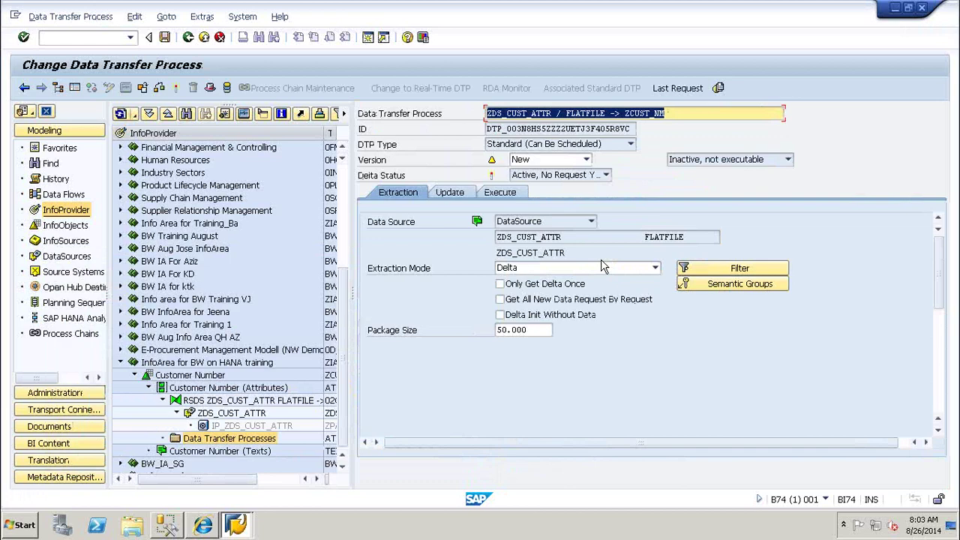
Step: Activate the data transfer process, accepting the consistency check, and execute it serially in the background with the request monitor displayed
left_click(500, 193)
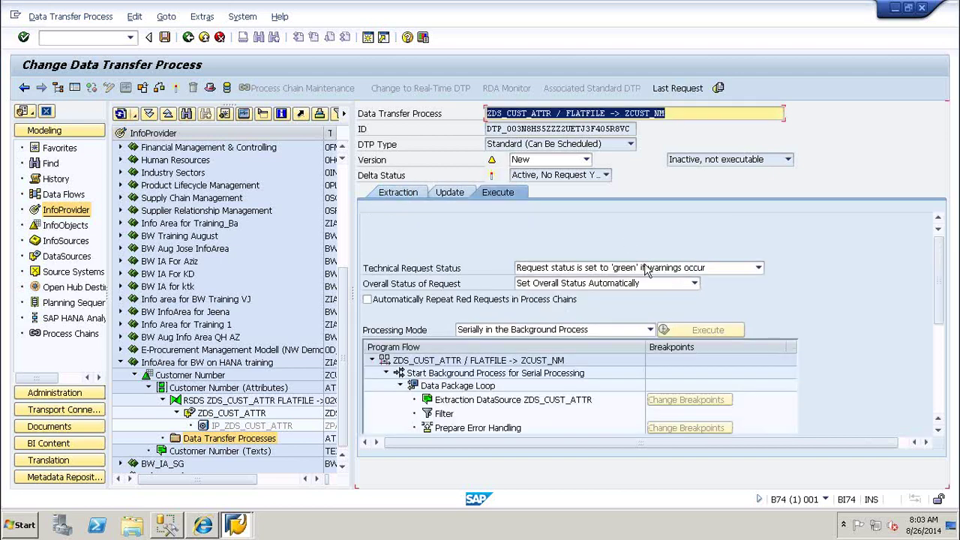
left_click(680, 330)
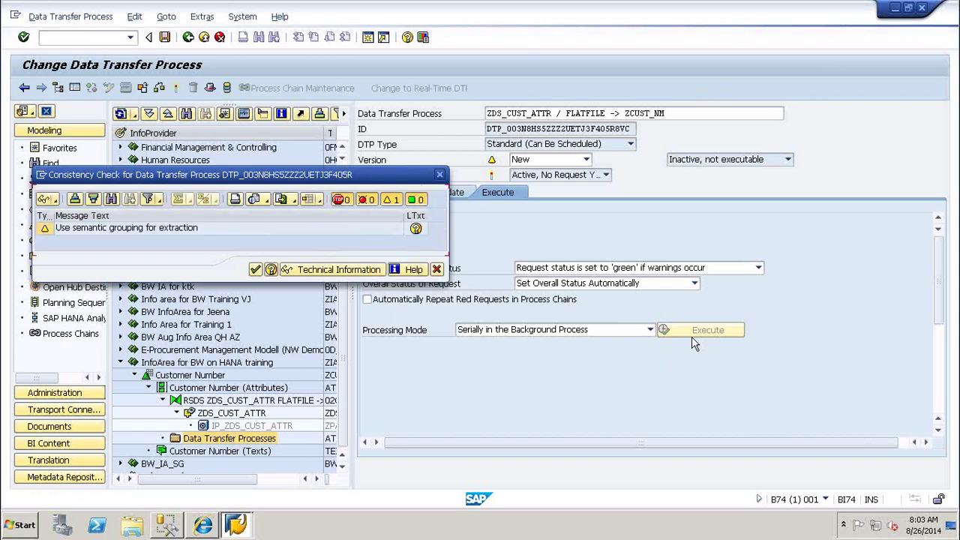
left_click(255, 270)
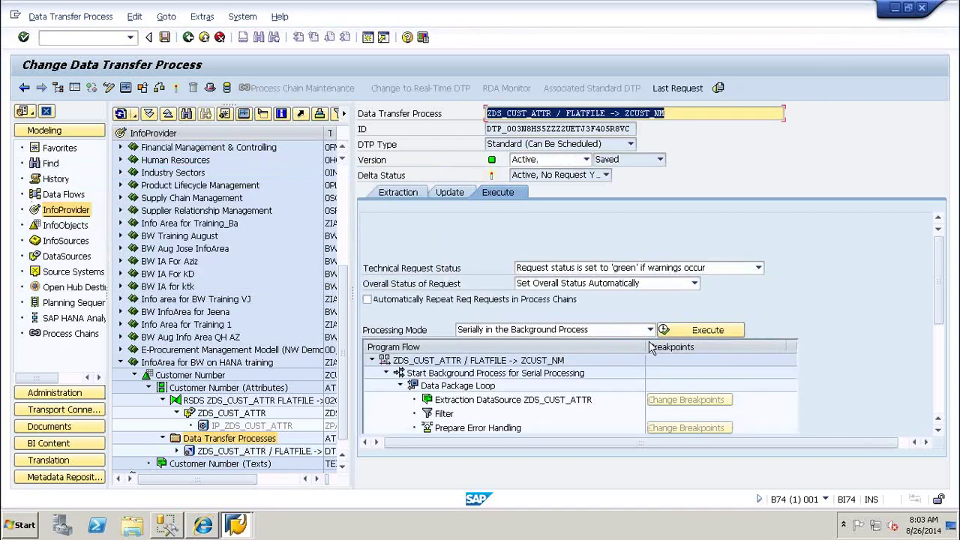
left_click(704, 331)
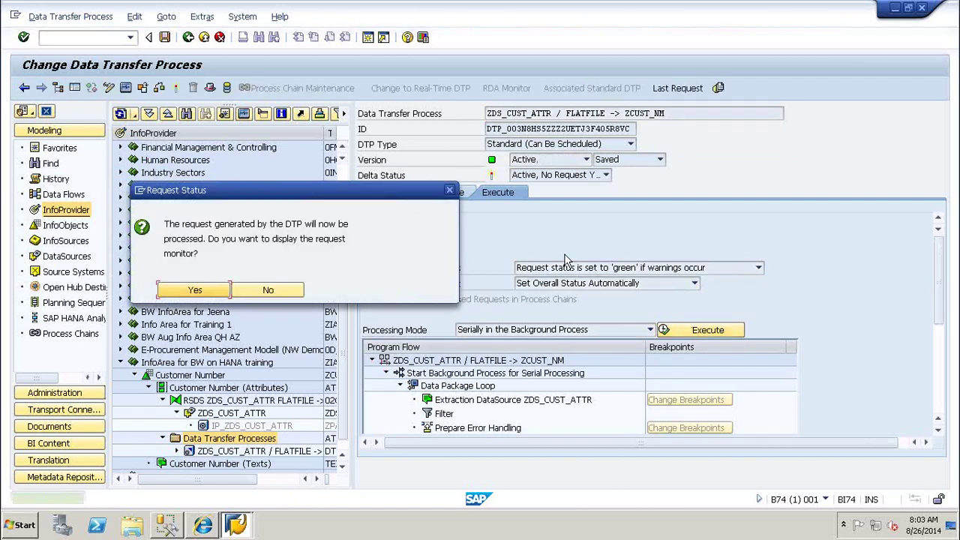
left_click(199, 291)
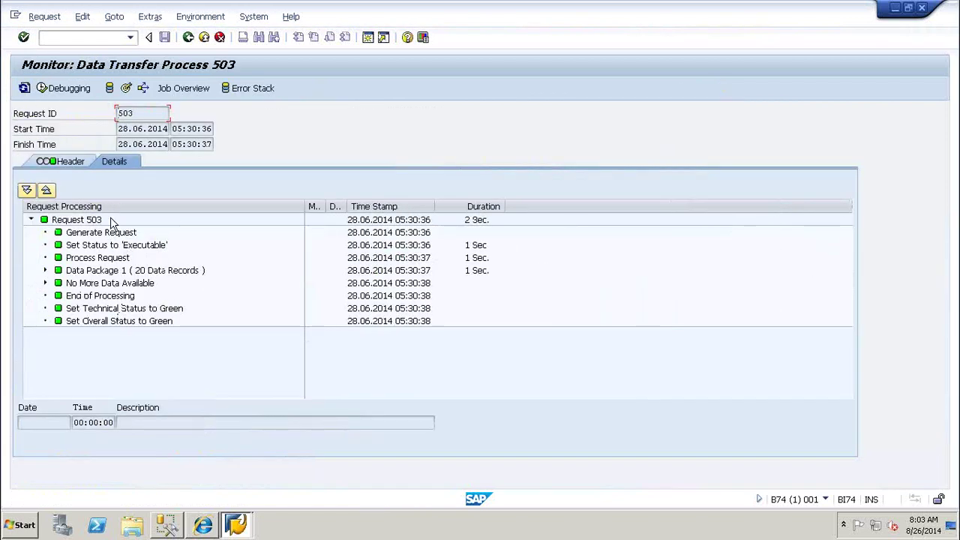
Step: Examine the transferred and added record counts of the load request in the administration of InfoObject ZCUST_NM
left_click(125, 88)
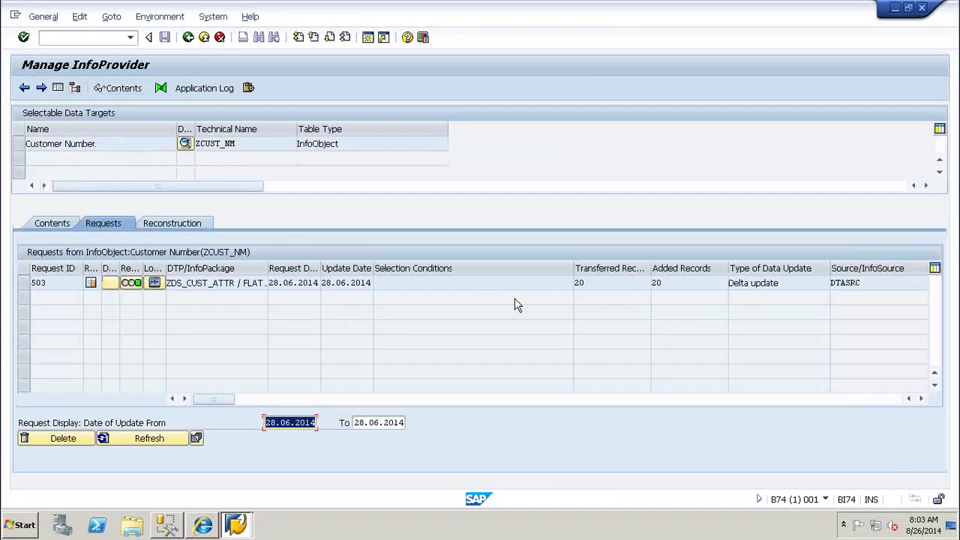
left_click(613, 282)
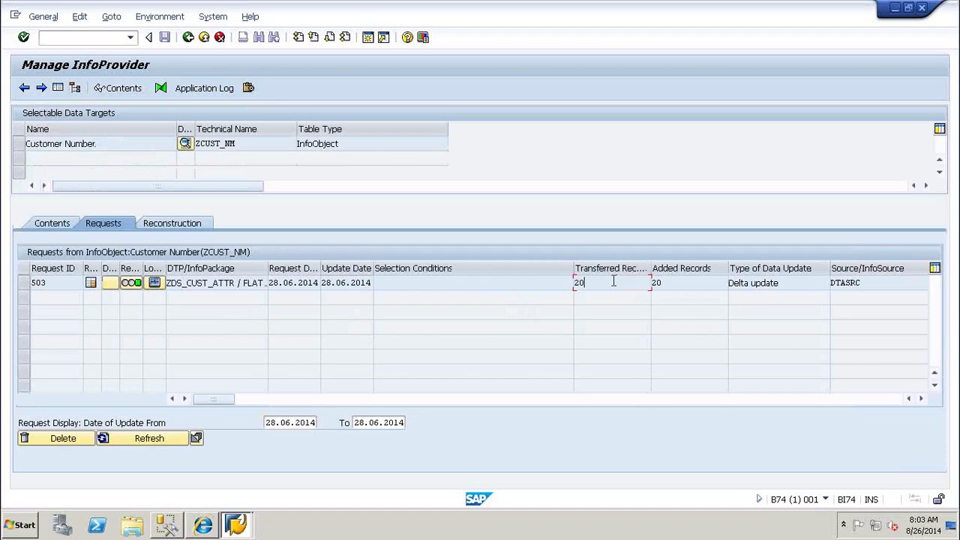
left_click(683, 284)
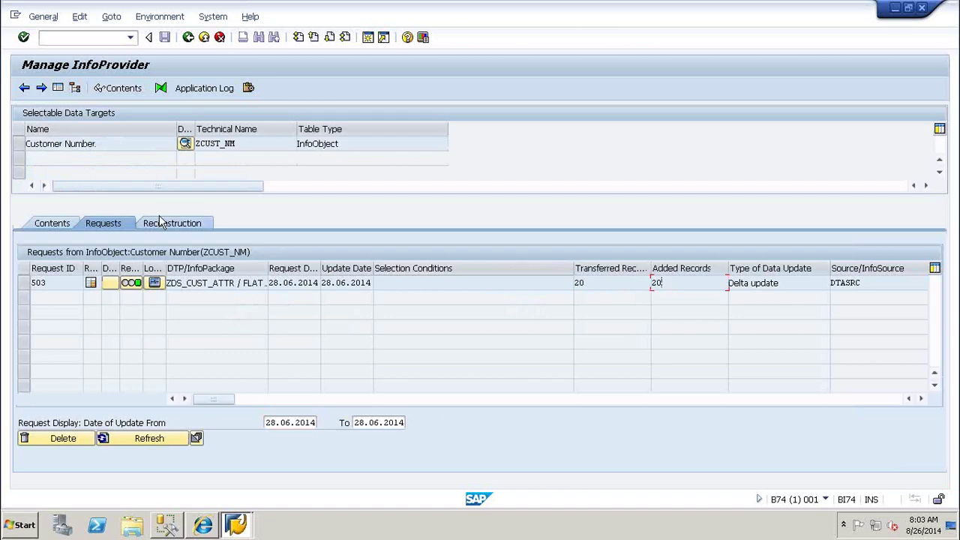
left_click(188, 38)
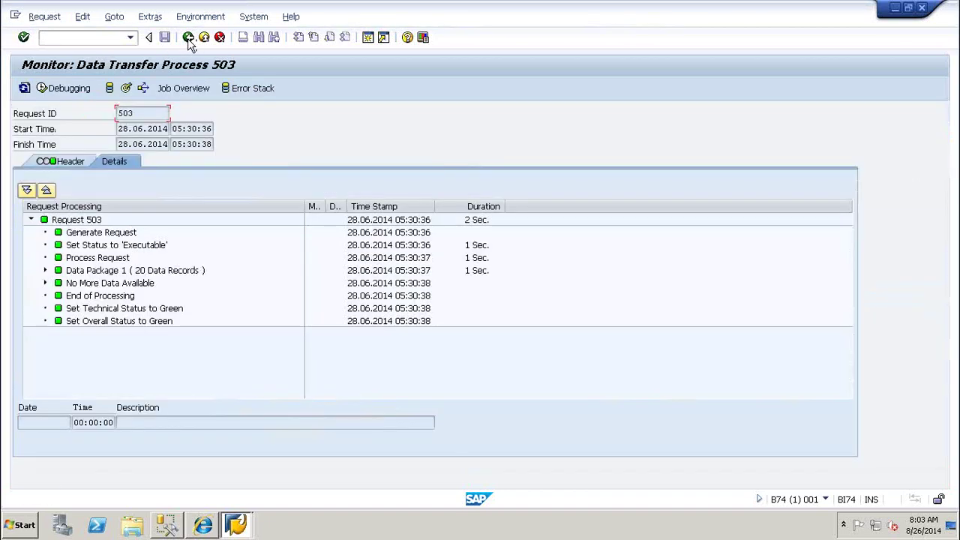
Step: Leave the monitor, transfer process, InfoPackage and transformation, and return to the modeling overview with the Customer Number (Attributes) branch collapsed
left_click(188, 38)
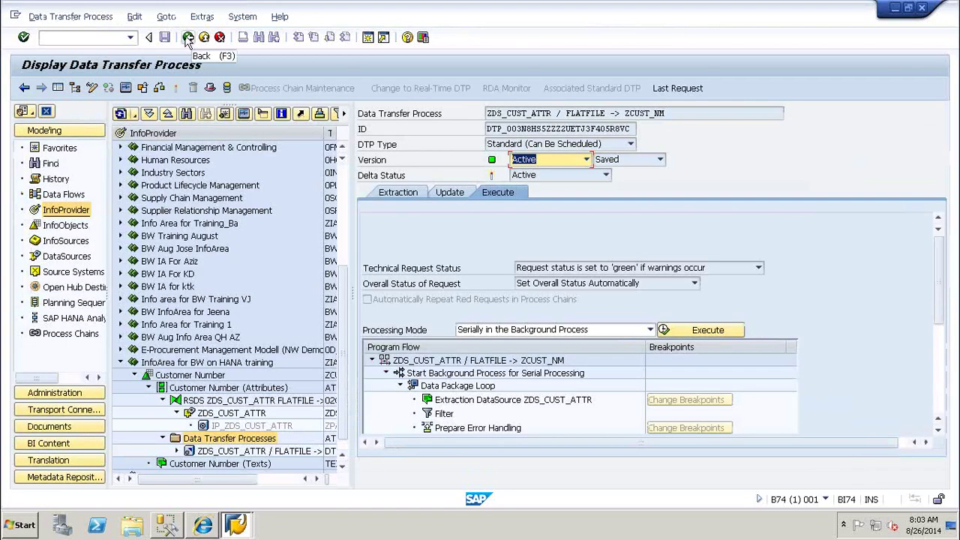
left_click(189, 38)
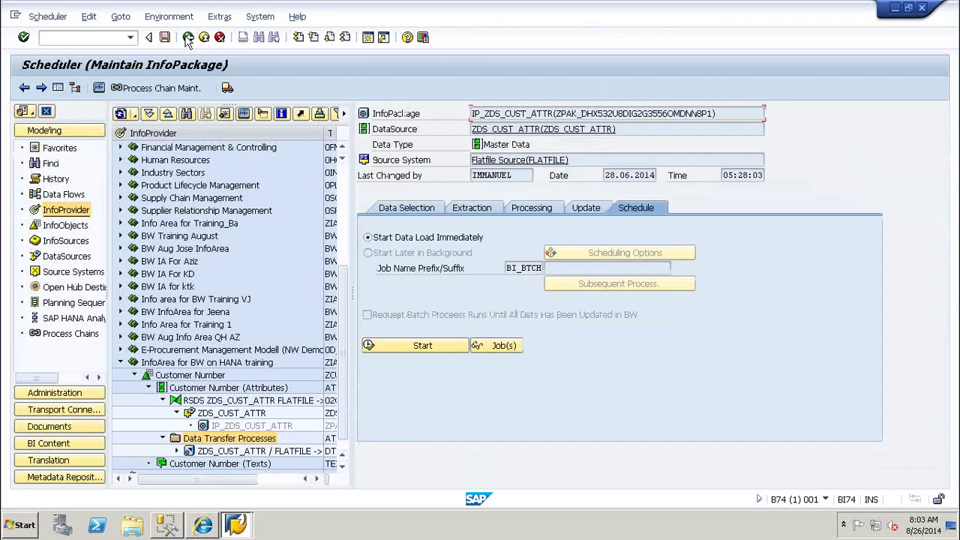
left_click(189, 38)
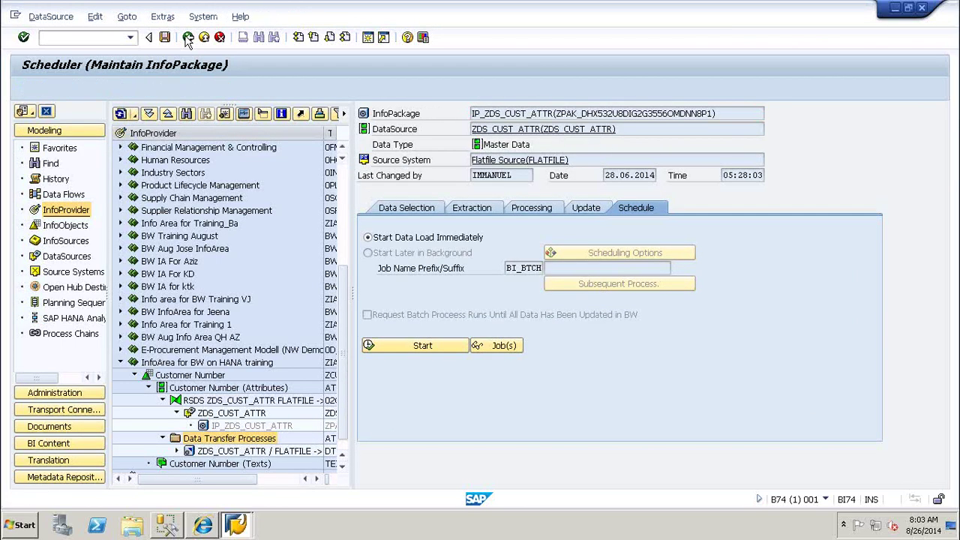
left_click(188, 38)
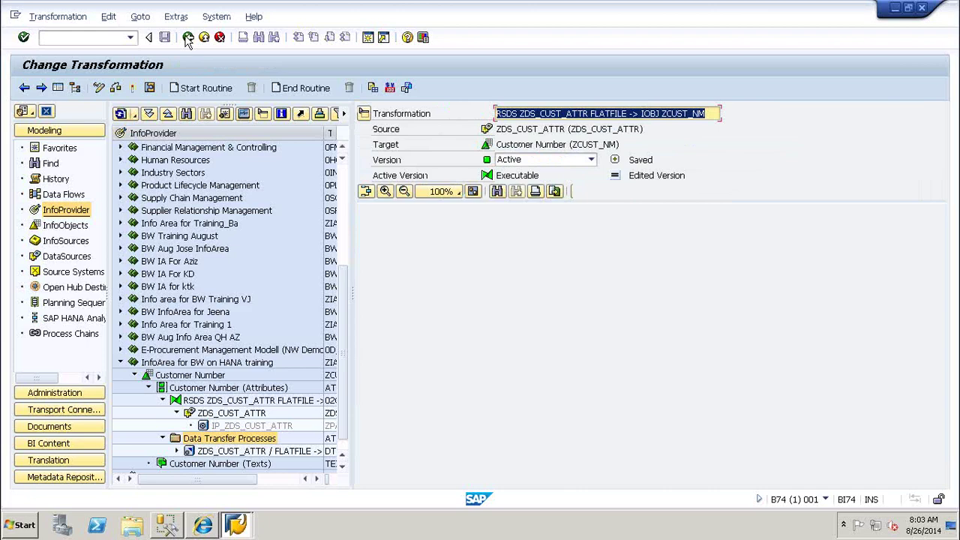
left_click(189, 37)
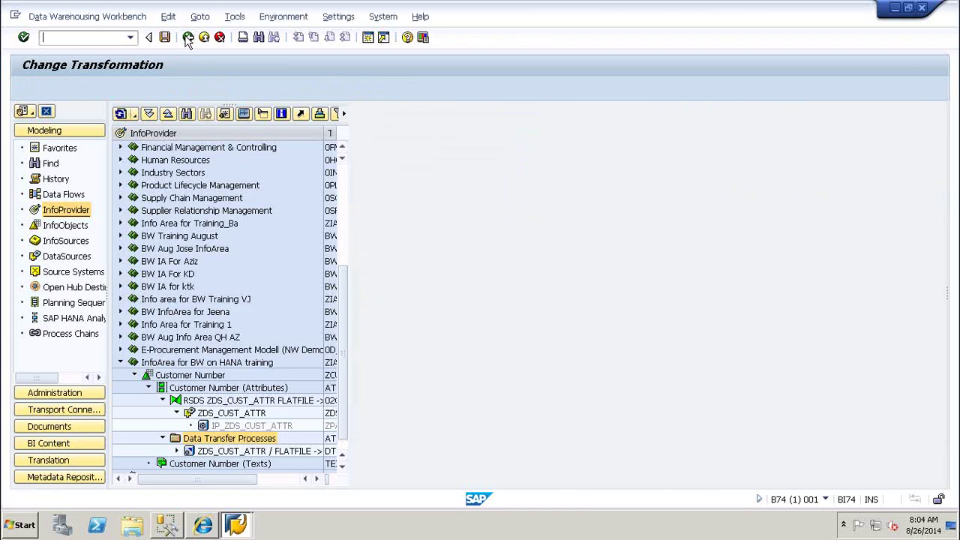
left_click(148, 388)
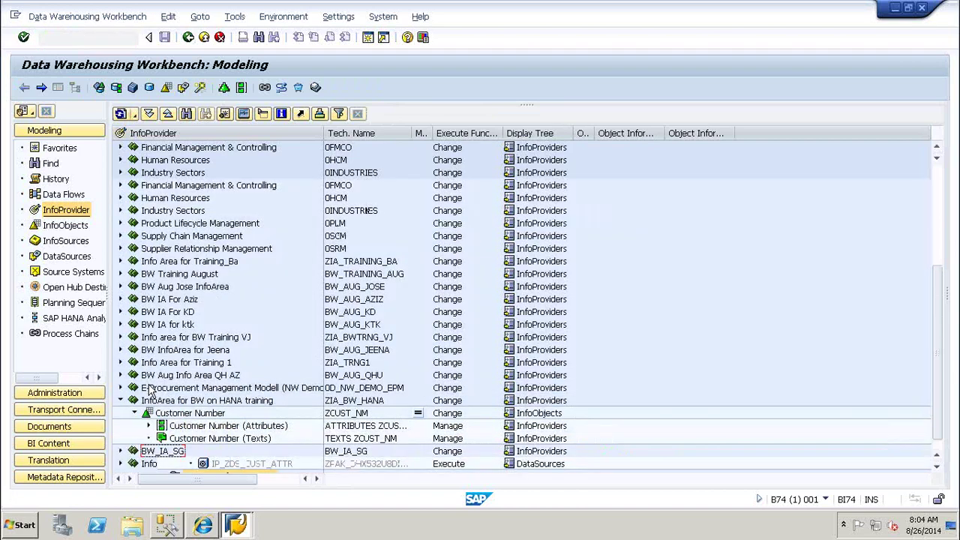
left_click(187, 426)
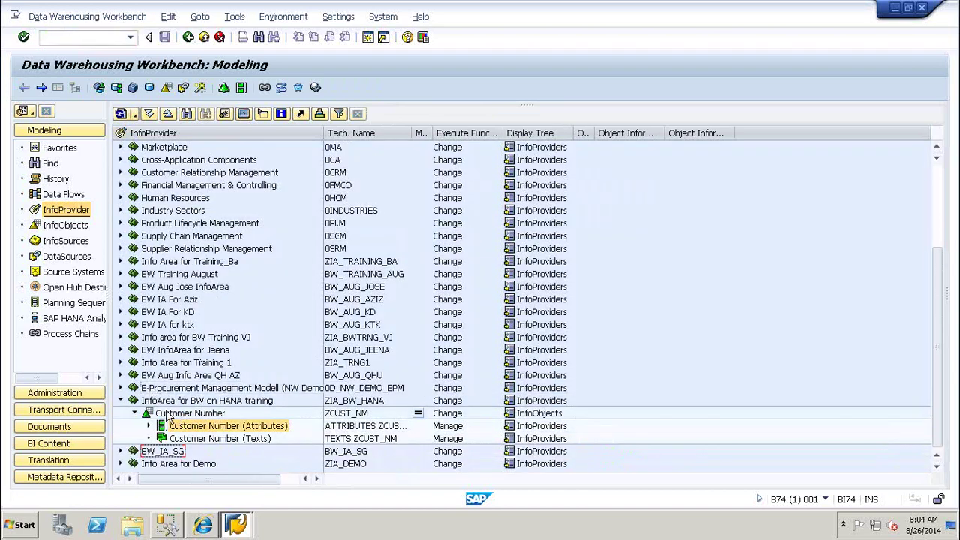
Step: Create DataSource ZDS_CUST_TXT_H with data type Master Data Text for source system FLATFILE under application component ZAC_BW_HANA
left_click(201, 442)
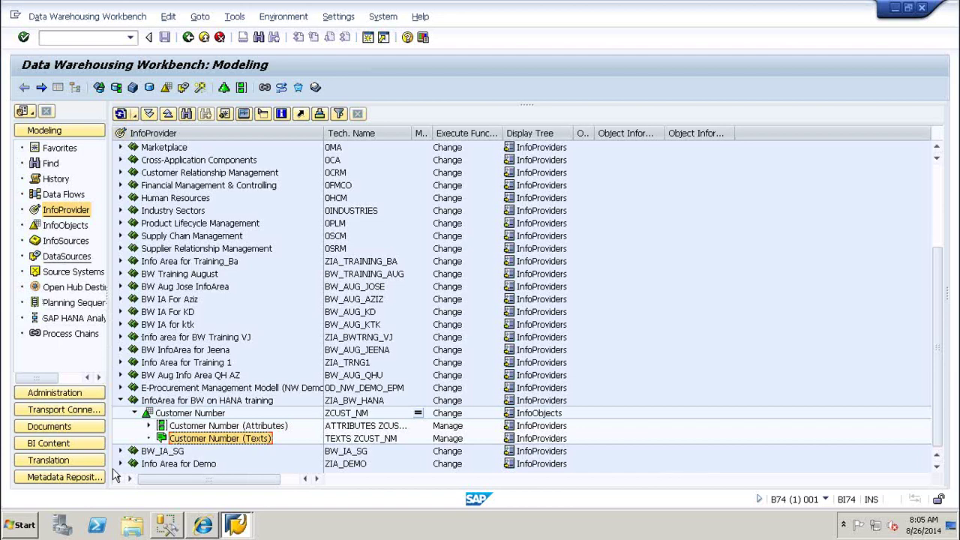
left_click(62, 257)
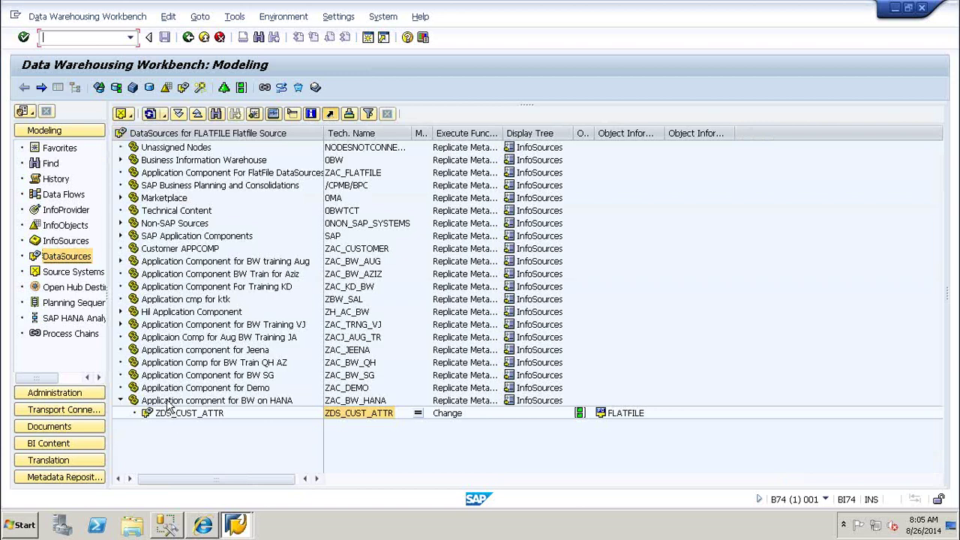
right_click(168, 403)
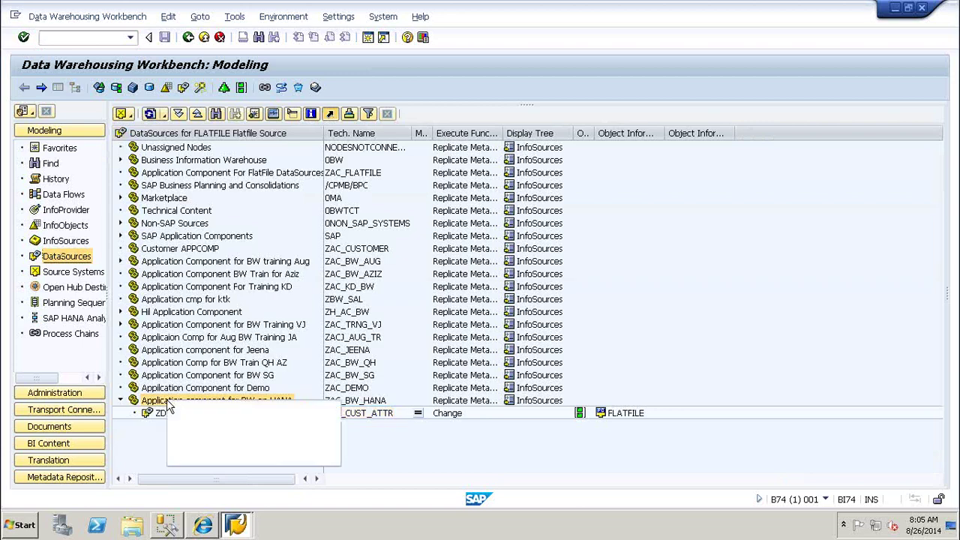
left_click(228, 458)
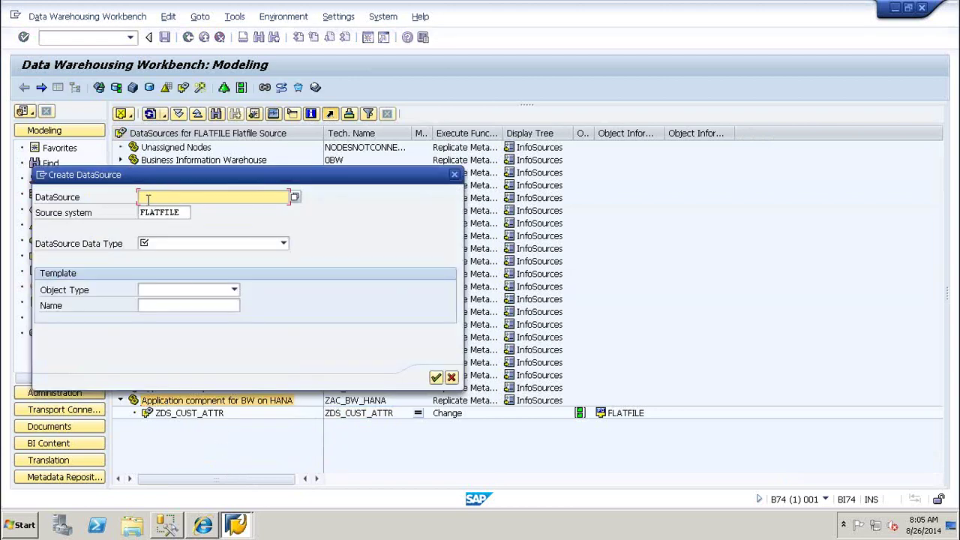
type("z")
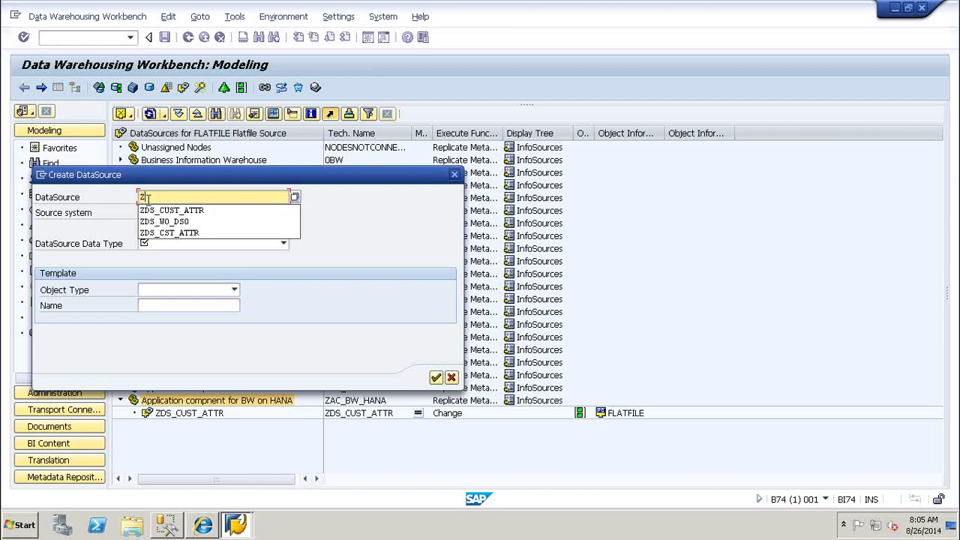
type("DS_CUST")
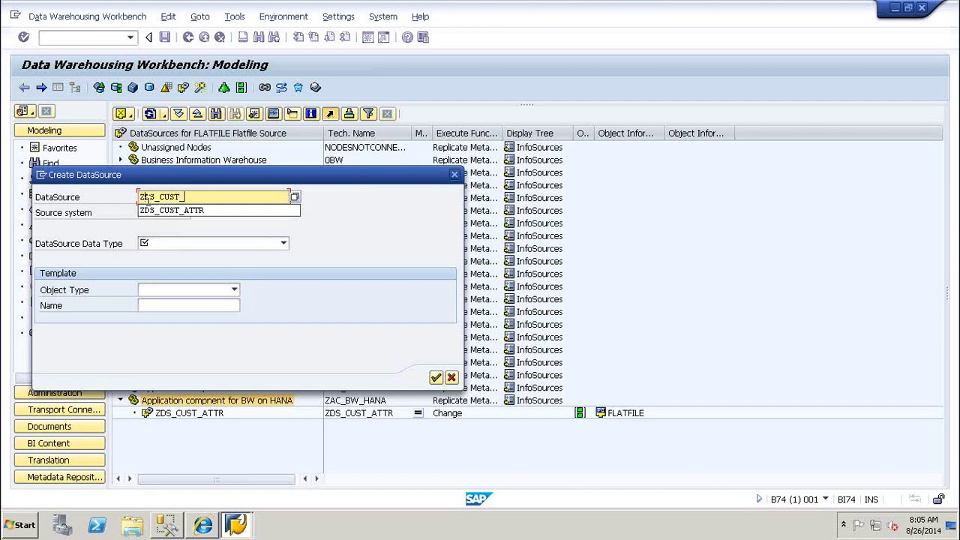
type("_TXT")
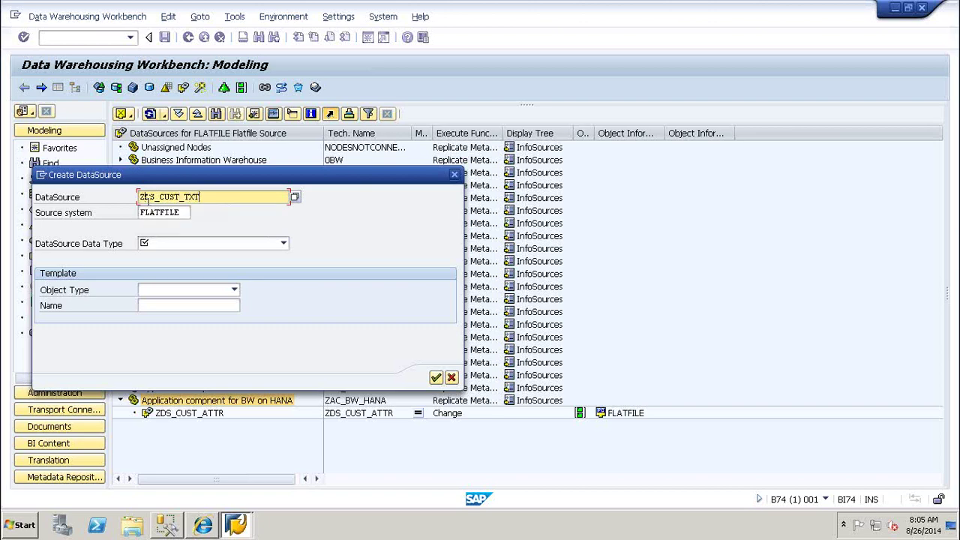
type("_H")
left_click(172, 244)
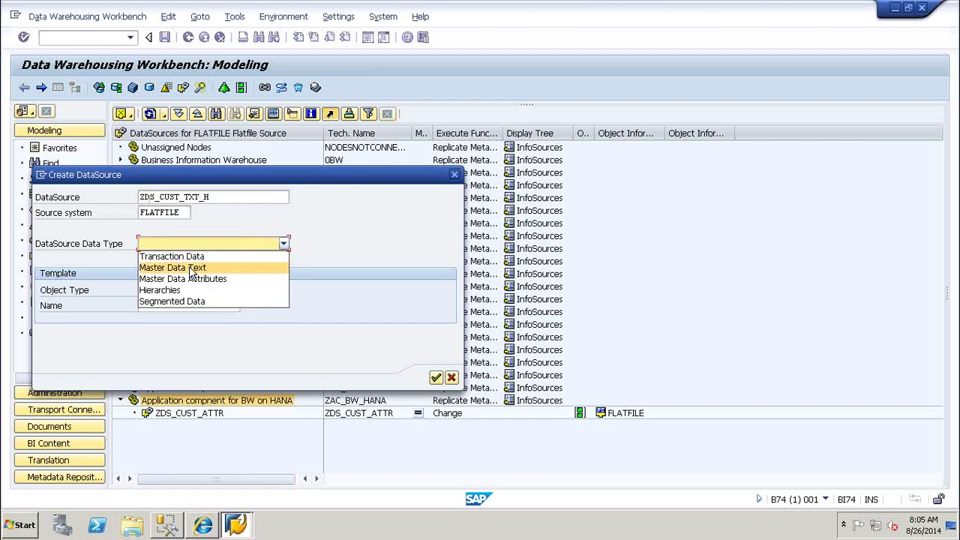
left_click(189, 269)
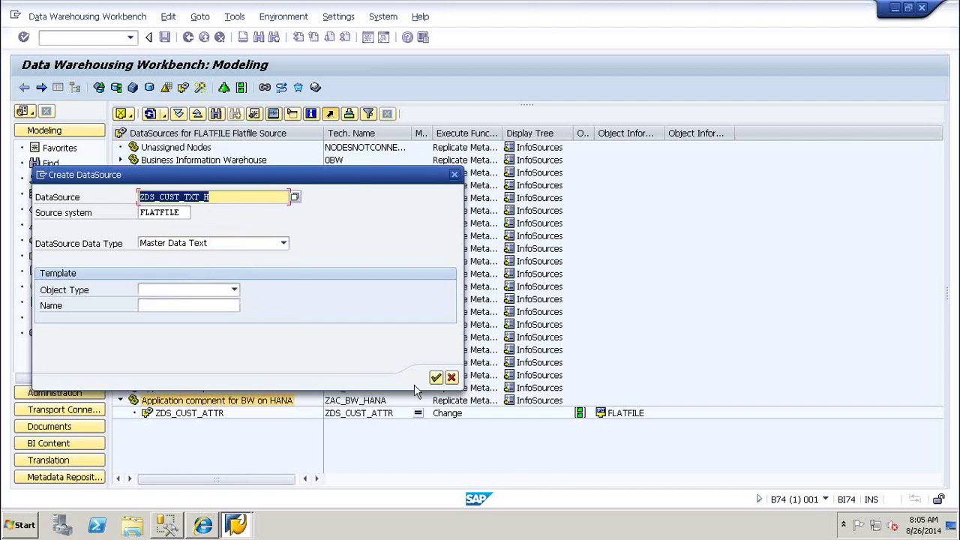
left_click(435, 377)
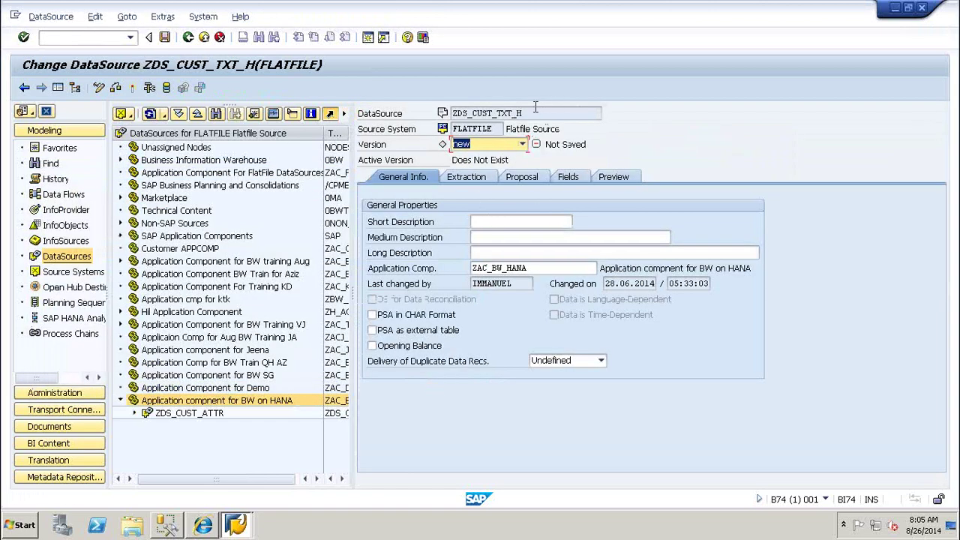
Step: Set the DataSource's short, medium and long descriptions to ZDS_CUST_TXT_H and show its extraction settings
left_click_drag(528, 114, 450, 114)
key("ctrl+c")
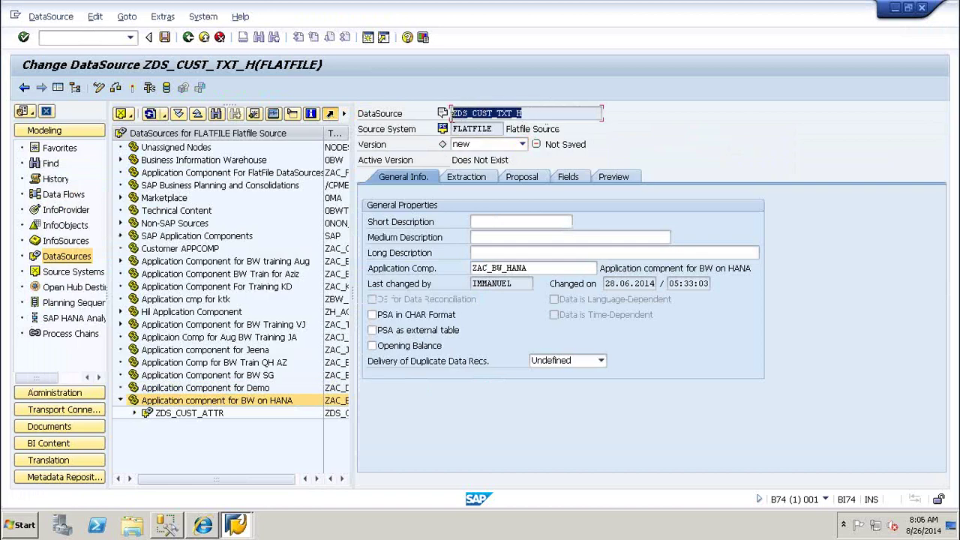
left_click(492, 221)
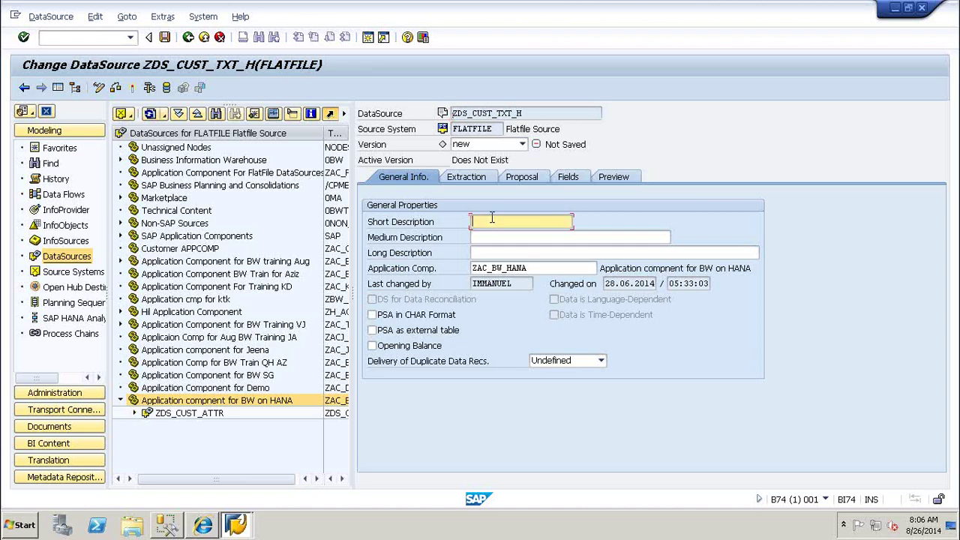
key("ctrl+v")
left_click(491, 237)
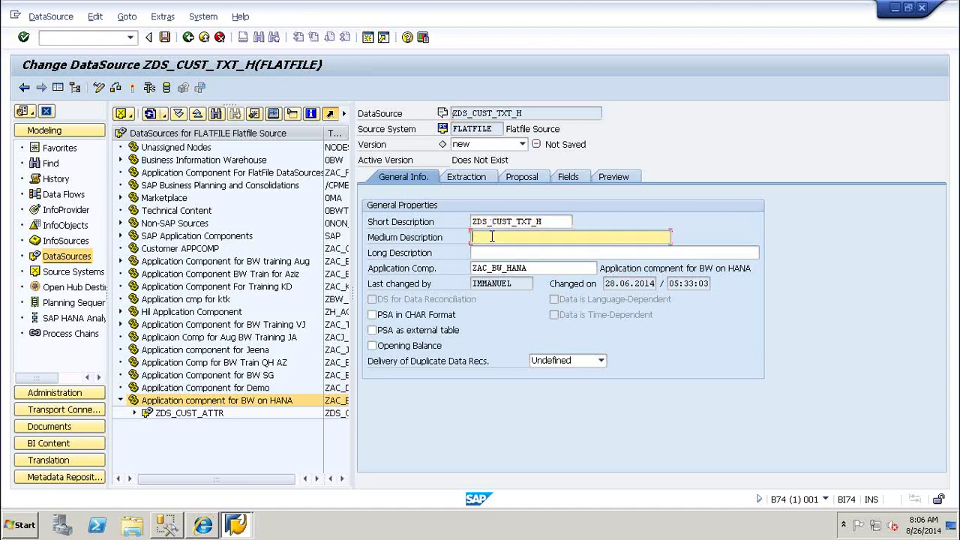
key("ctrl+v")
left_click(493, 252)
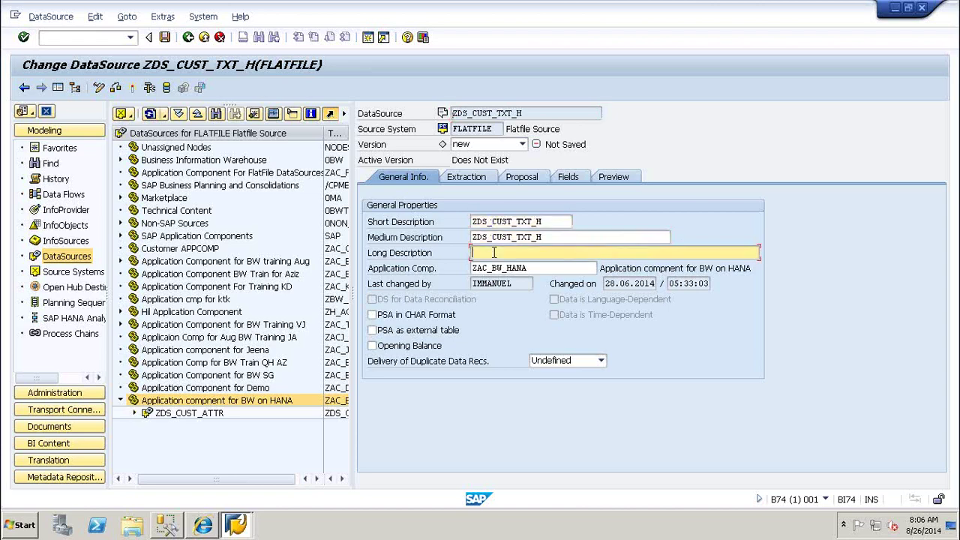
key("ctrl+v")
left_click(469, 181)
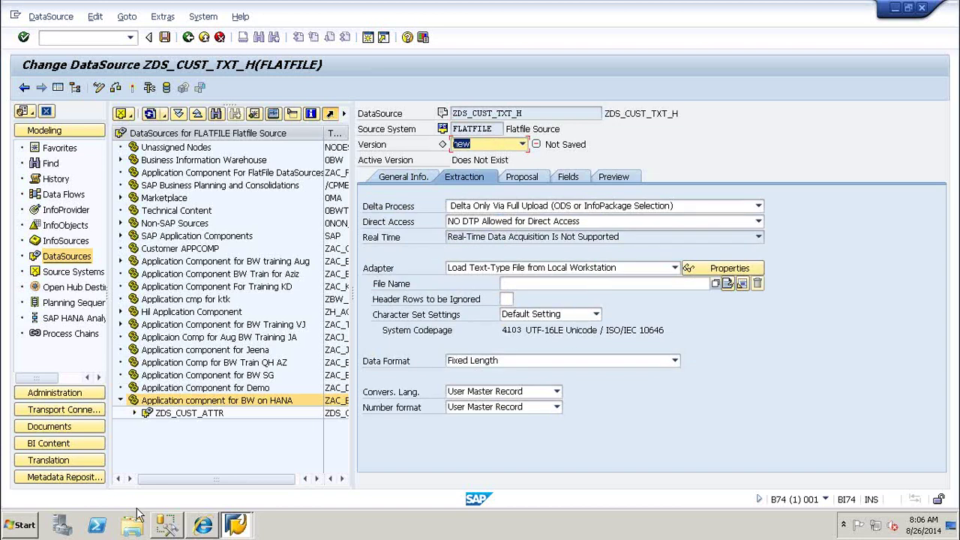
Step: Switch to Excel by running excel from Windows to get a blank workbook
left_click(20, 527)
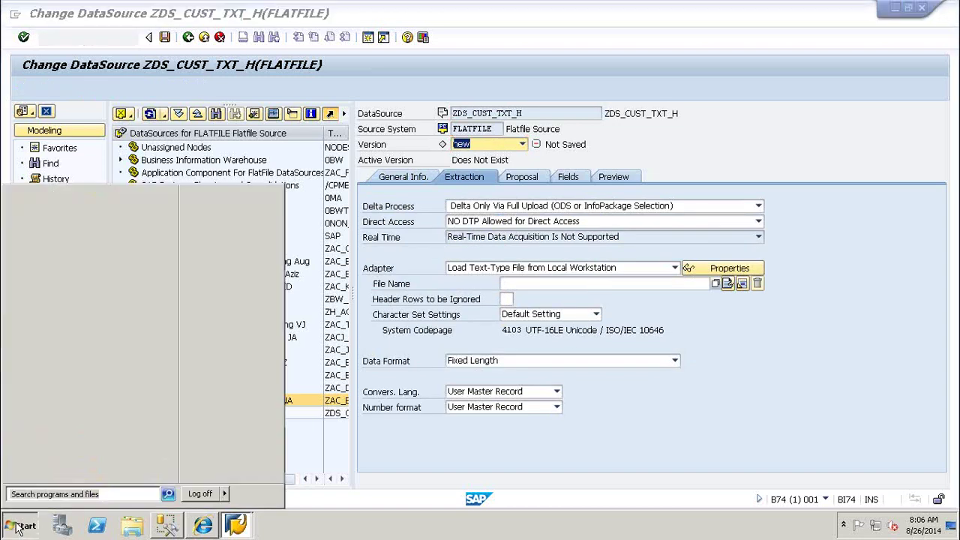
left_click(197, 442)
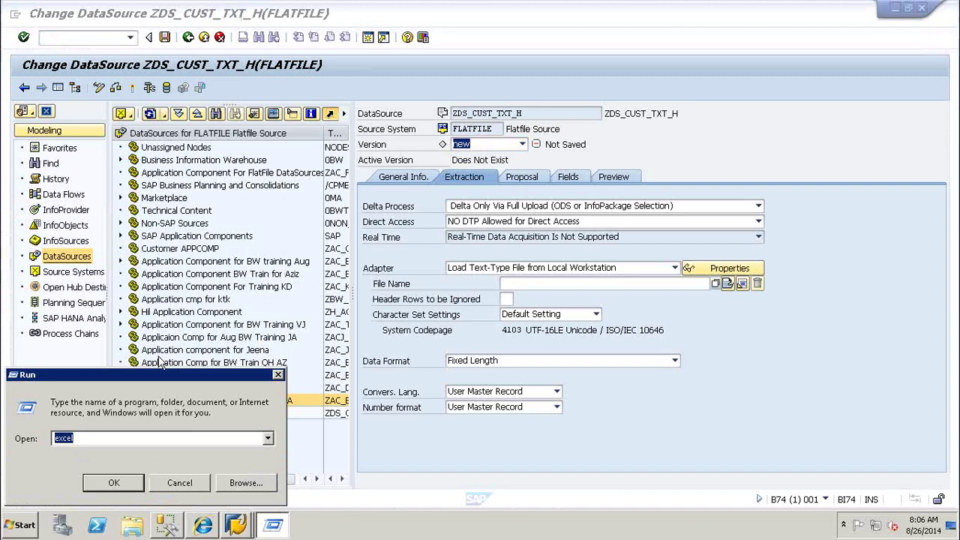
left_click(114, 483)
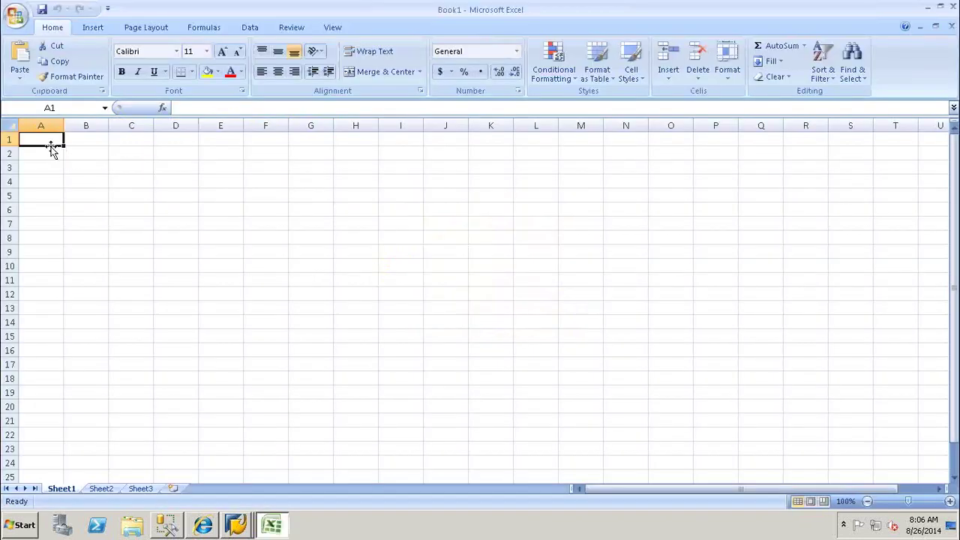
Step: Enter the headers ZCUST_NM, 0LANGU and 0TXTSH in cells A1 to C1, widening column A slightly
type("ZCUS")
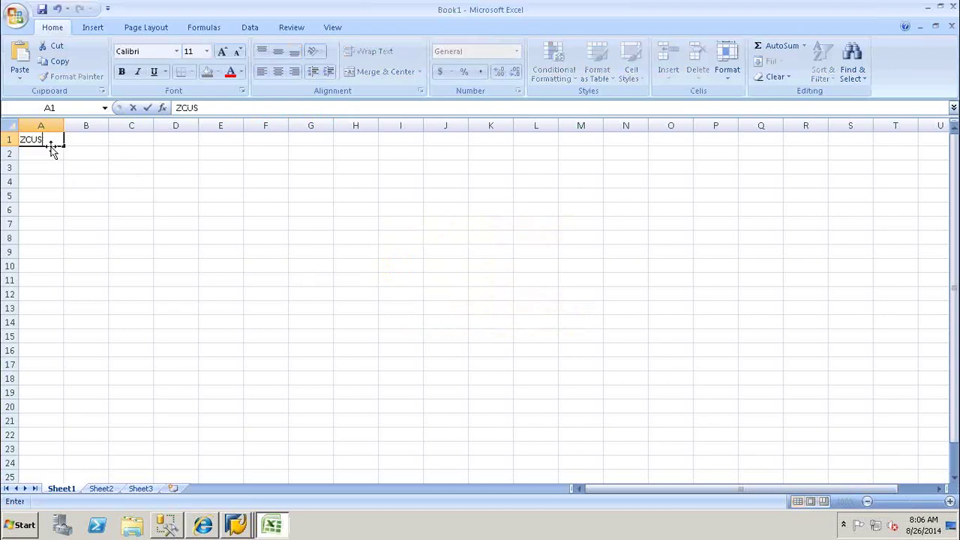
type("T_NM")
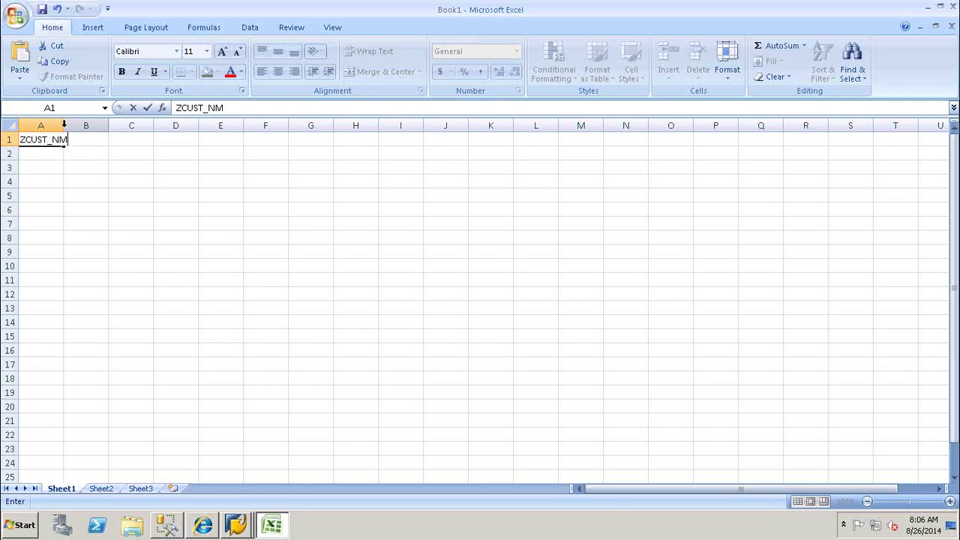
left_click_drag(64, 125, 71, 125)
left_click(80, 139)
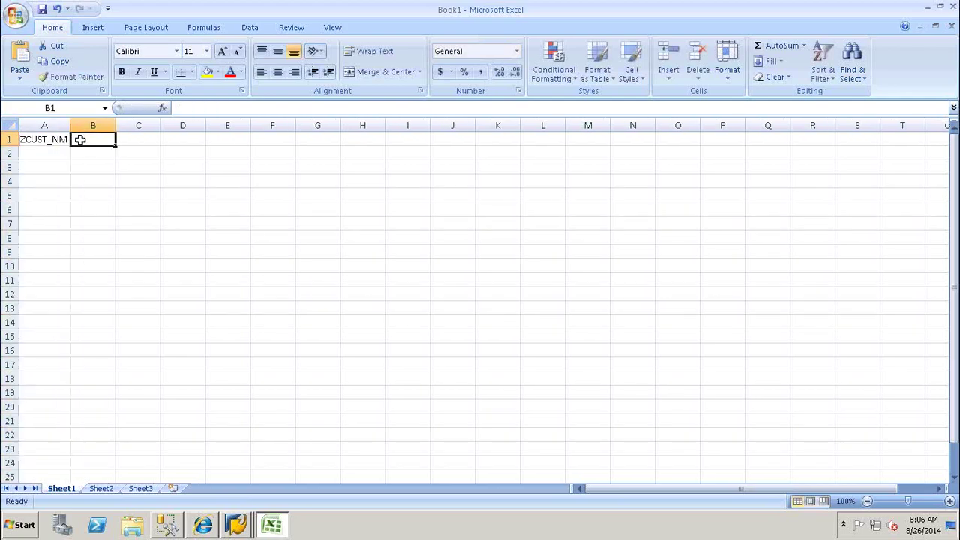
type("0LAN")
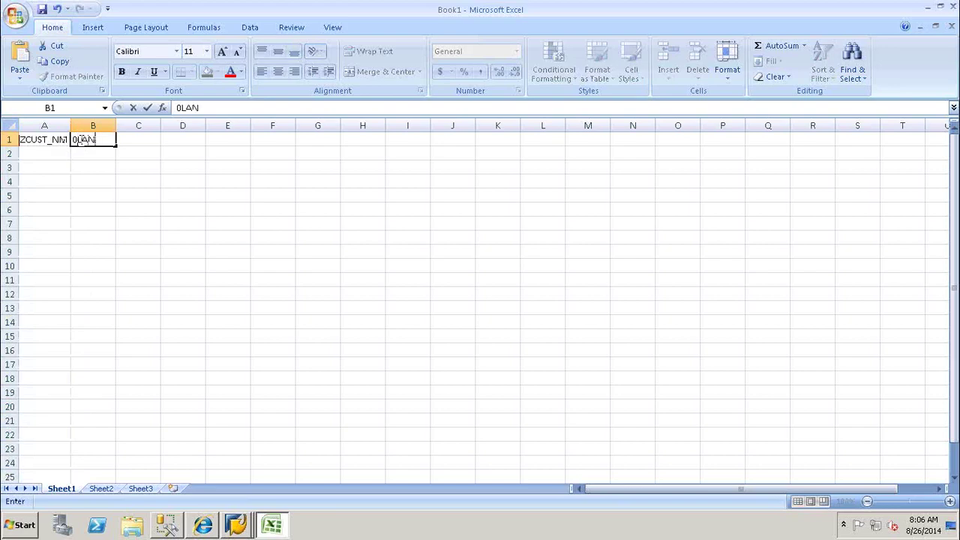
type("GU")
left_click(130, 140)
type("0")
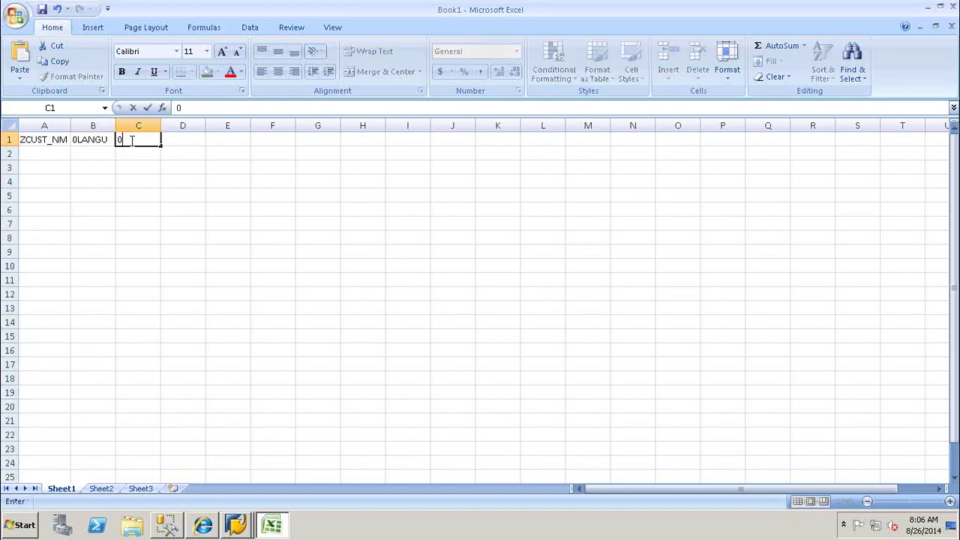
type("TK")
type("TSH")
Step: Fill A2:A21 with twenty consecutive customer numbers and B2:B21 with the language code E
left_click(50, 155)
type("CN001")
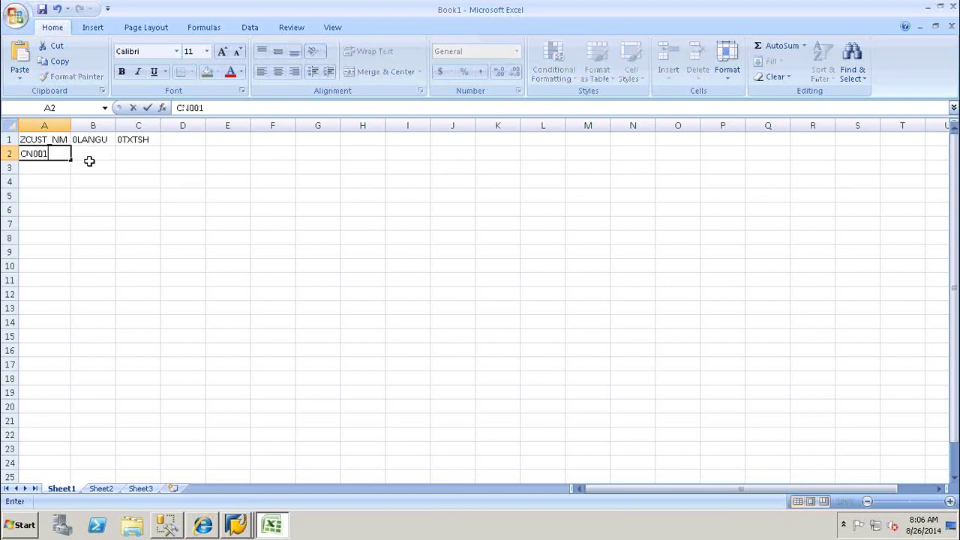
left_click_drag(71, 160, 56, 423)
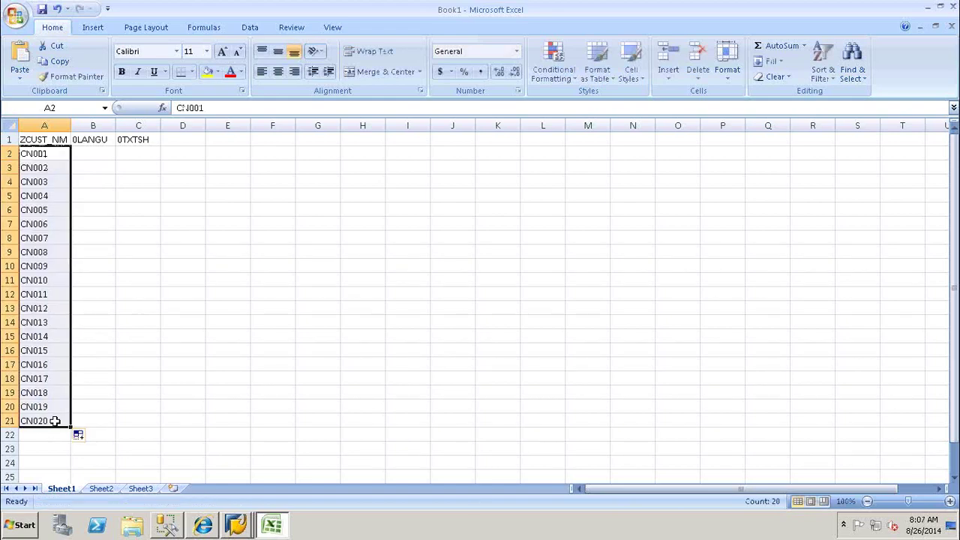
left_click(92, 156)
type("E")
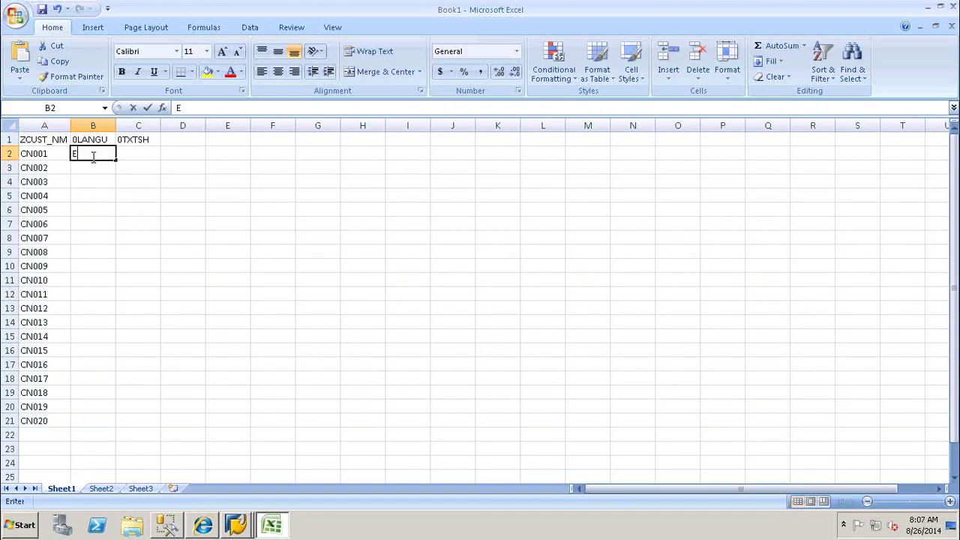
left_click_drag(114, 161, 106, 422)
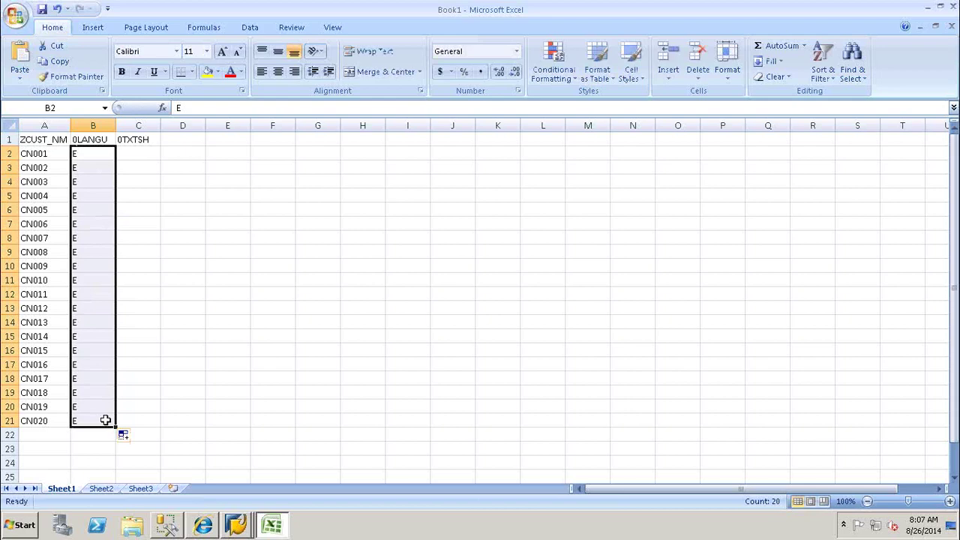
Step: Fill C2:C21 with the short texts CUSTOMER1 to CUSTOMER20 and fit the column width to the entry
left_click(133, 154)
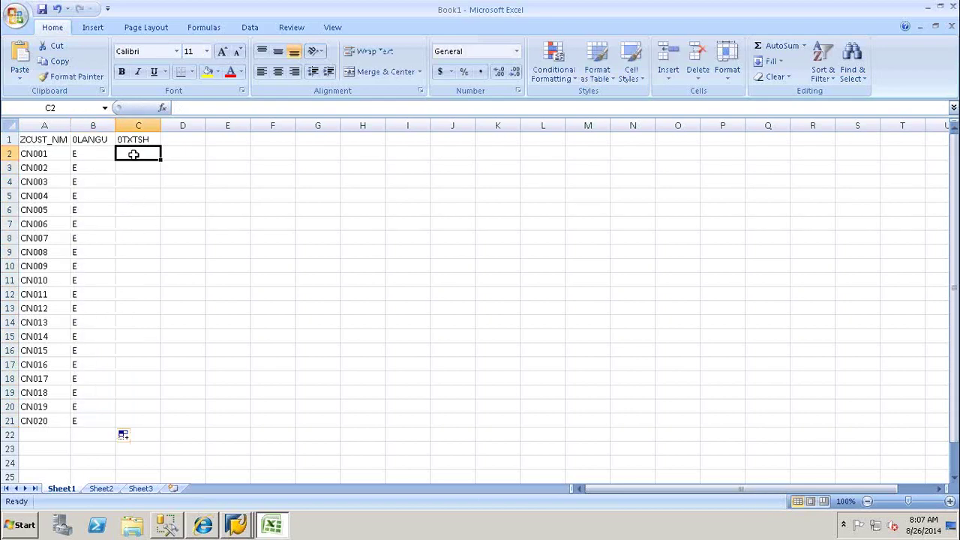
type("CUSTOME")
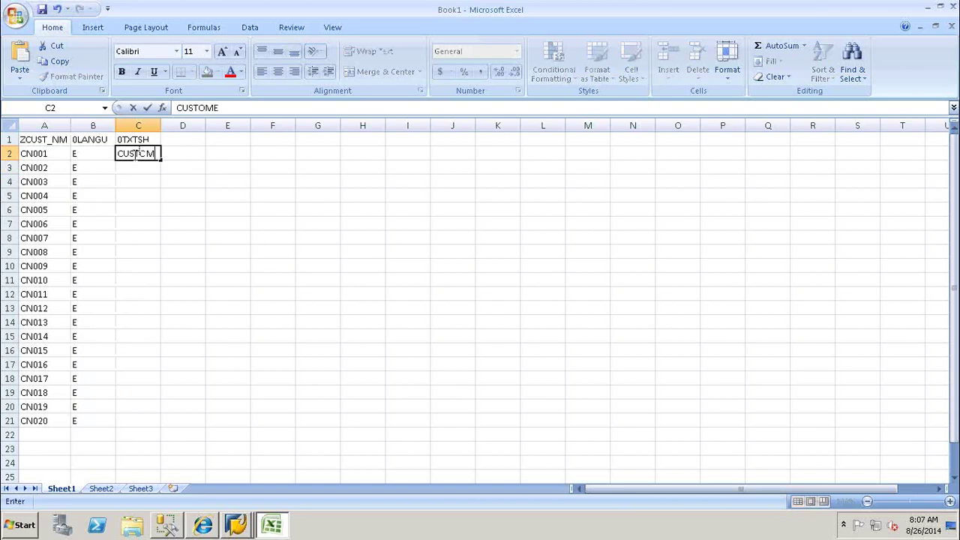
type("R1")
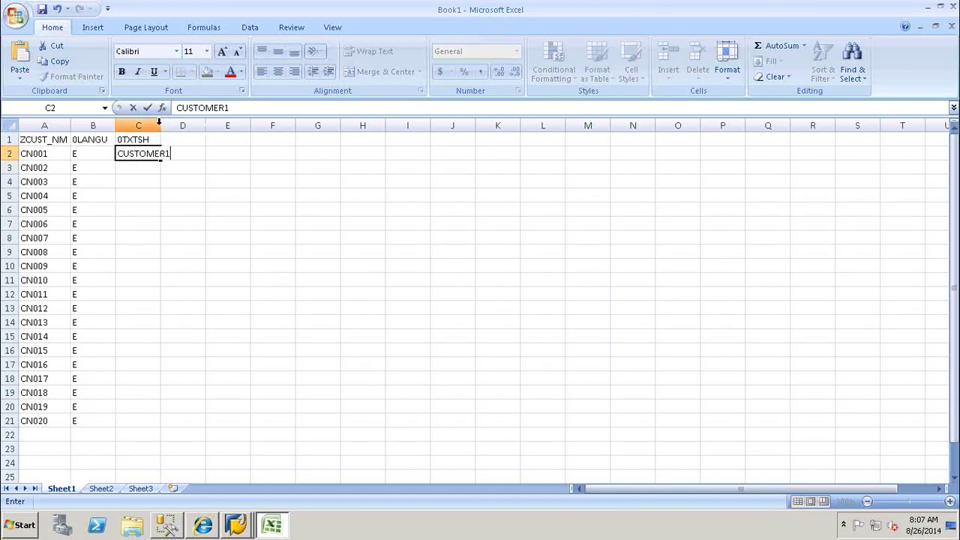
left_click(160, 122)
double_click(160, 122)
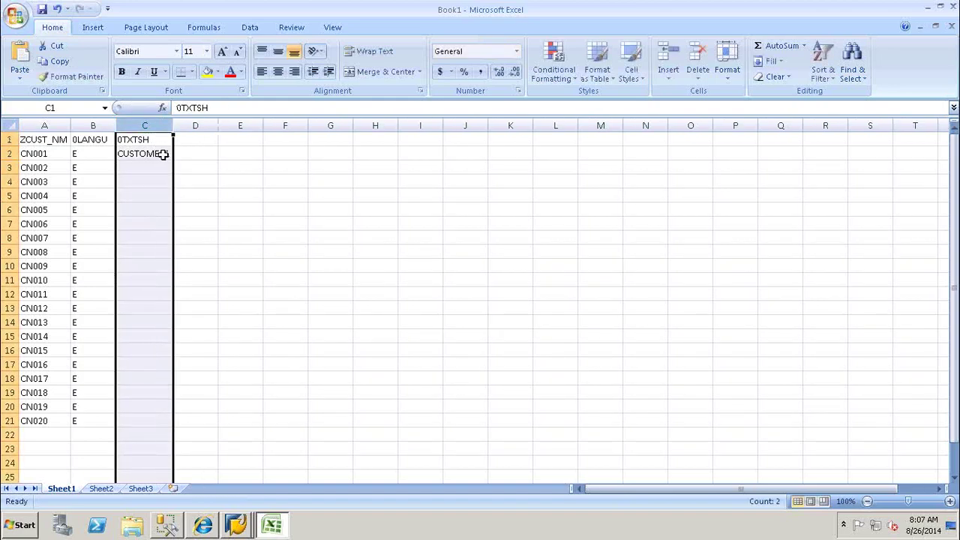
left_click(163, 154)
left_click_drag(174, 159, 153, 421)
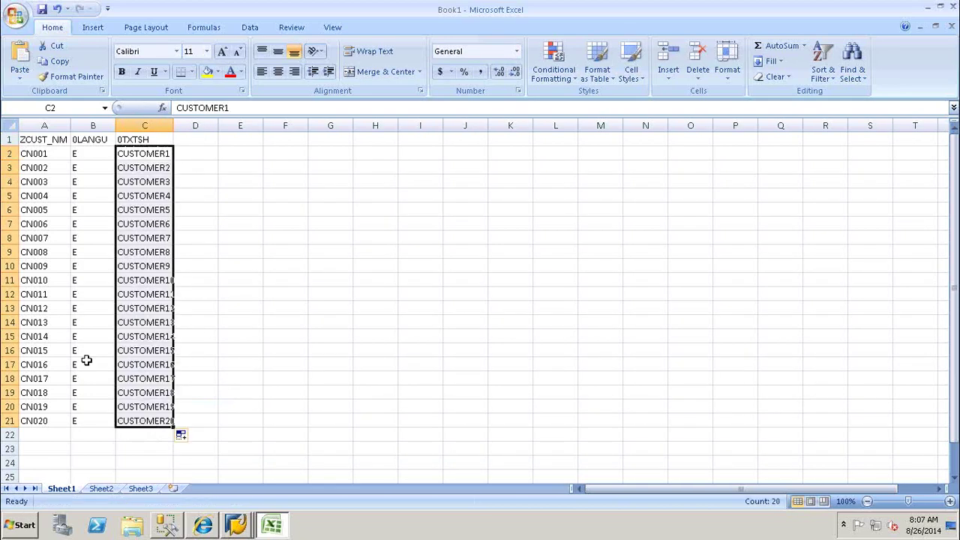
Step: Save the active sheet to the Desktop as CUST_TXT_H in CSV (Comma delimited) format, keeping that format, and close Excel
left_click(15, 15)
mouse_move(56, 144)
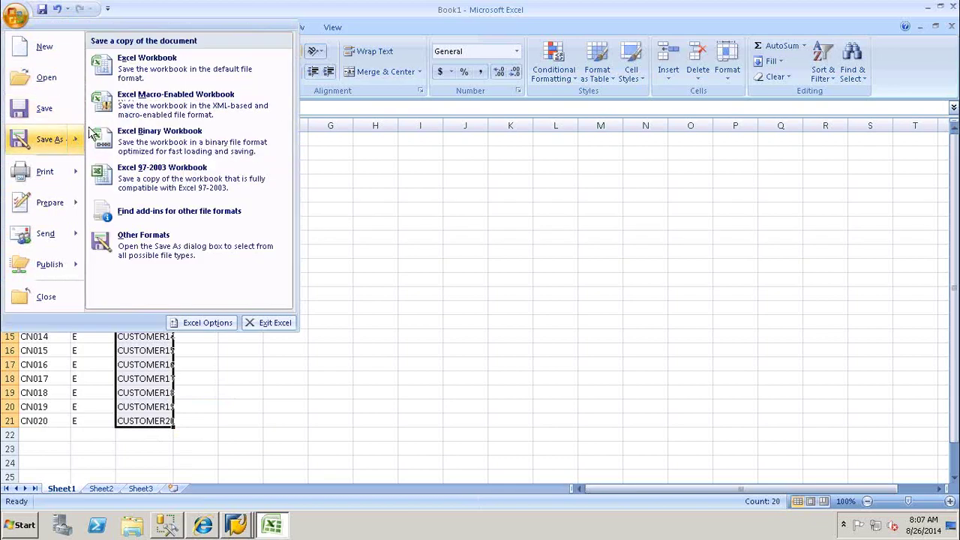
left_click(33, 141)
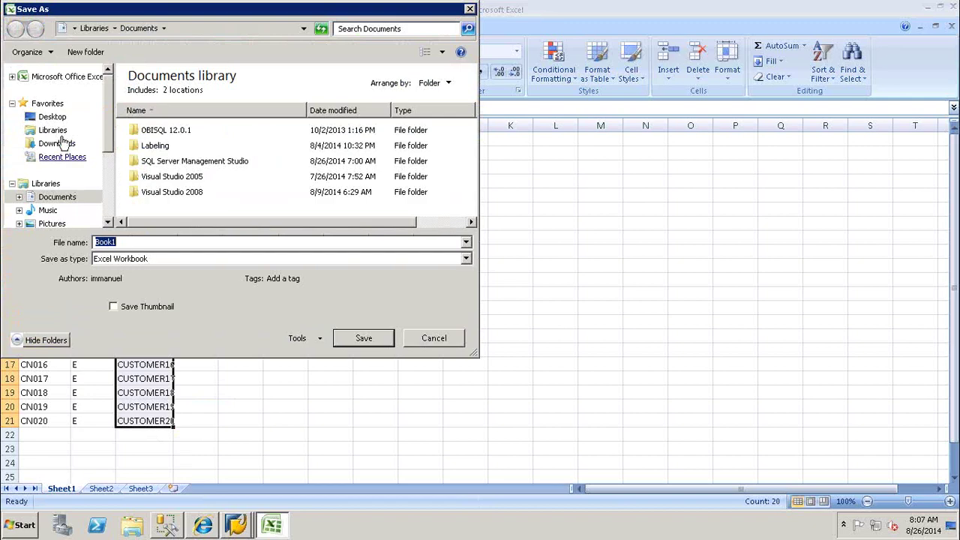
left_click(56, 119)
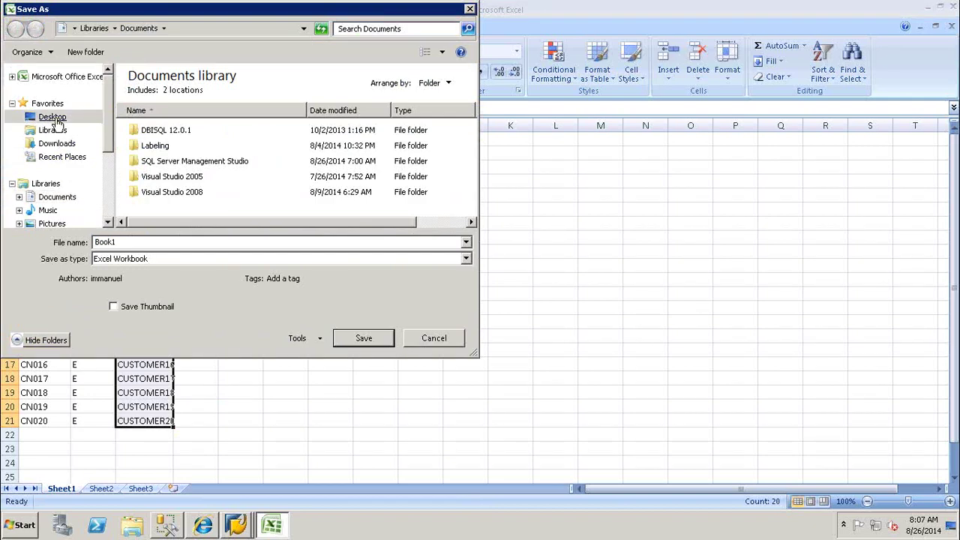
left_click(133, 242)
type("CUST")
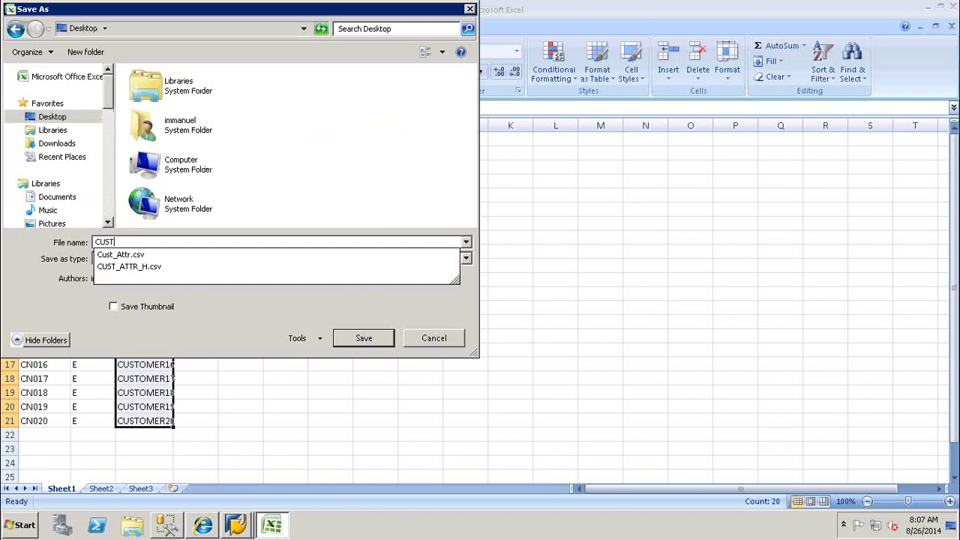
type("_TXT_H")
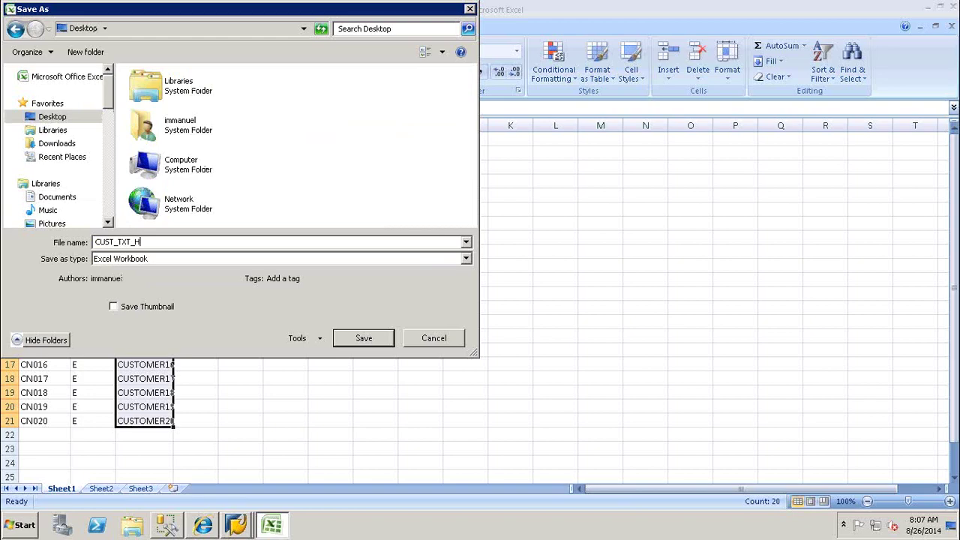
left_click(158, 261)
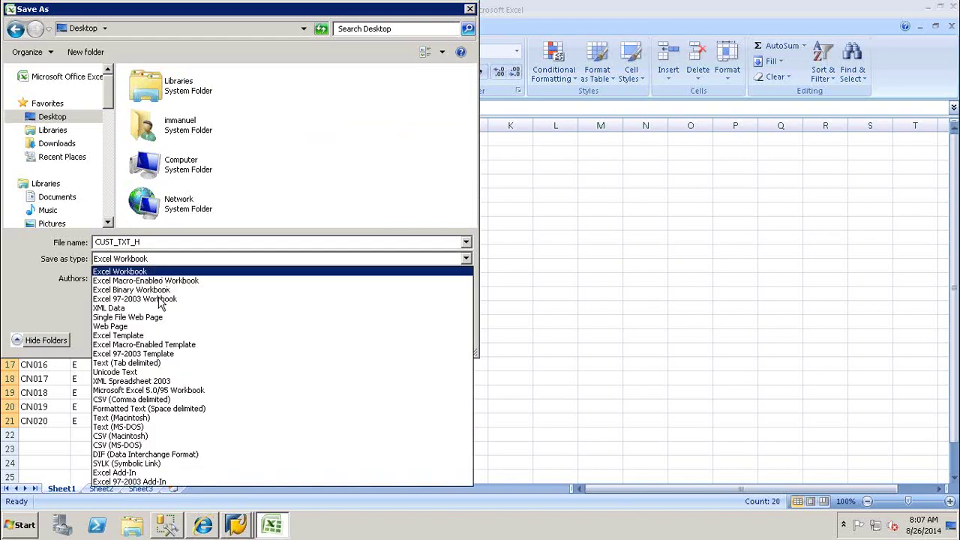
left_click(133, 399)
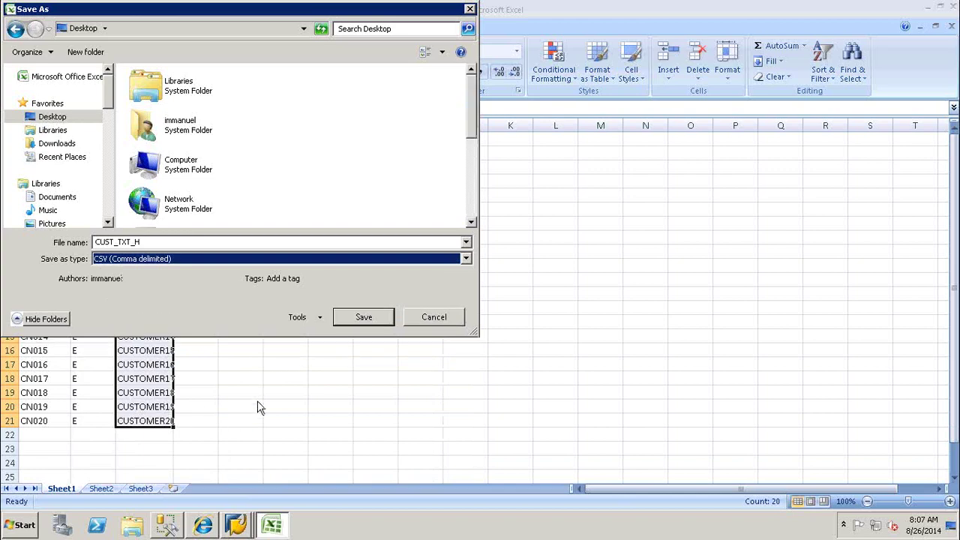
left_click(363, 318)
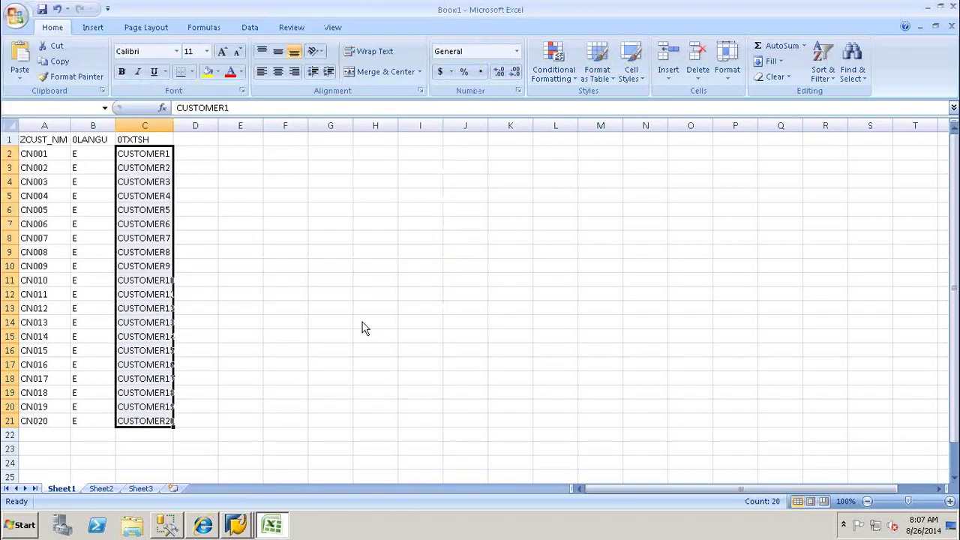
left_click(454, 298)
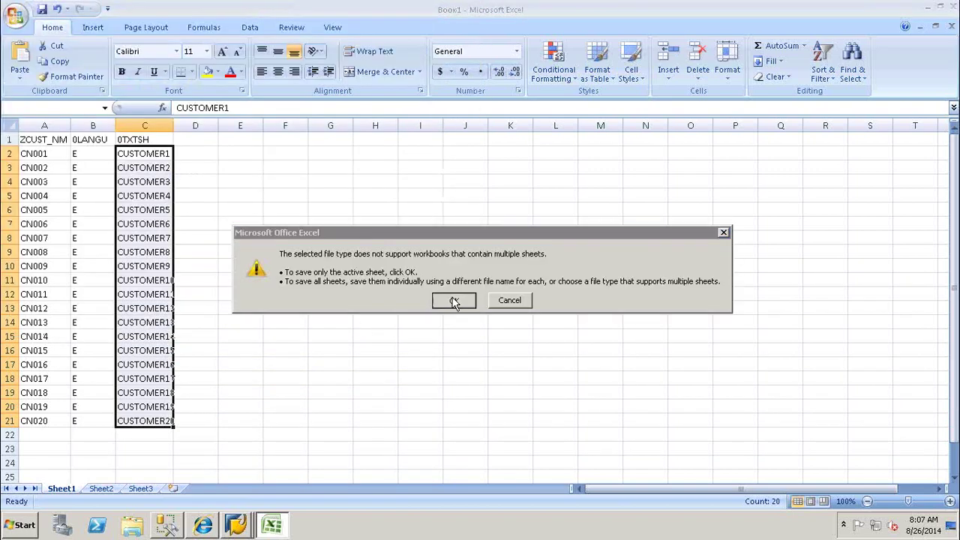
left_click(425, 305)
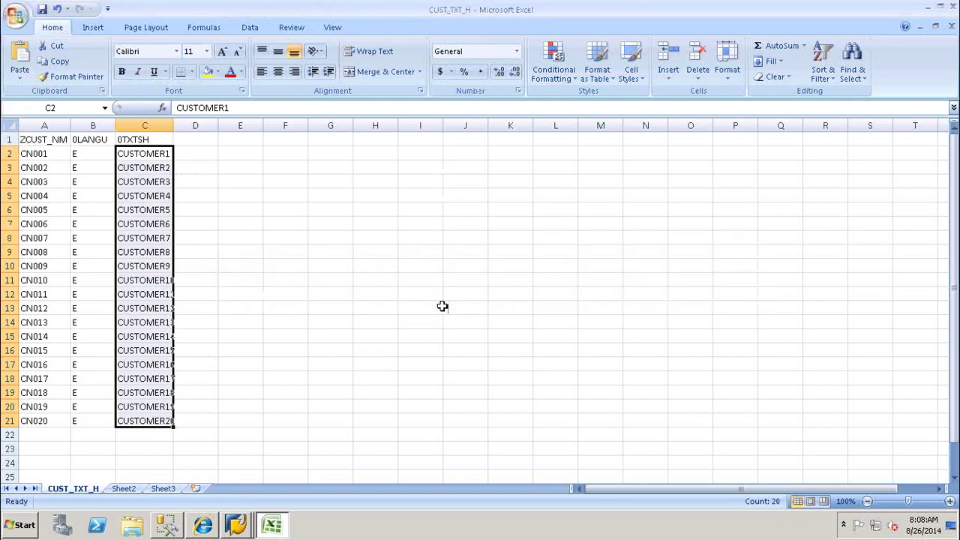
left_click(950, 6)
left_click(482, 292)
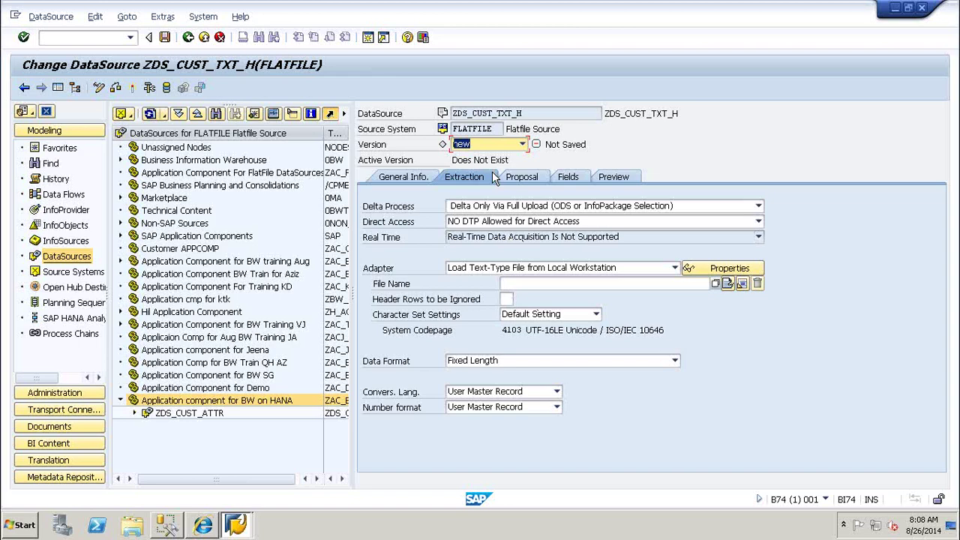
Step: Assign the Desktop file CUST_TXT_H.csv to the DataSource's extraction settings and set the header rows to be ignored to 1
left_click(584, 285)
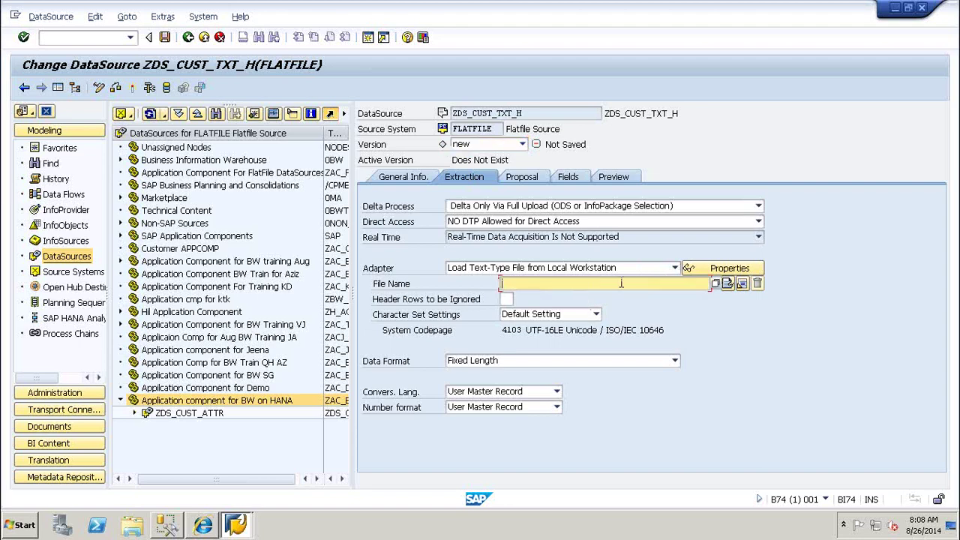
left_click(715, 284)
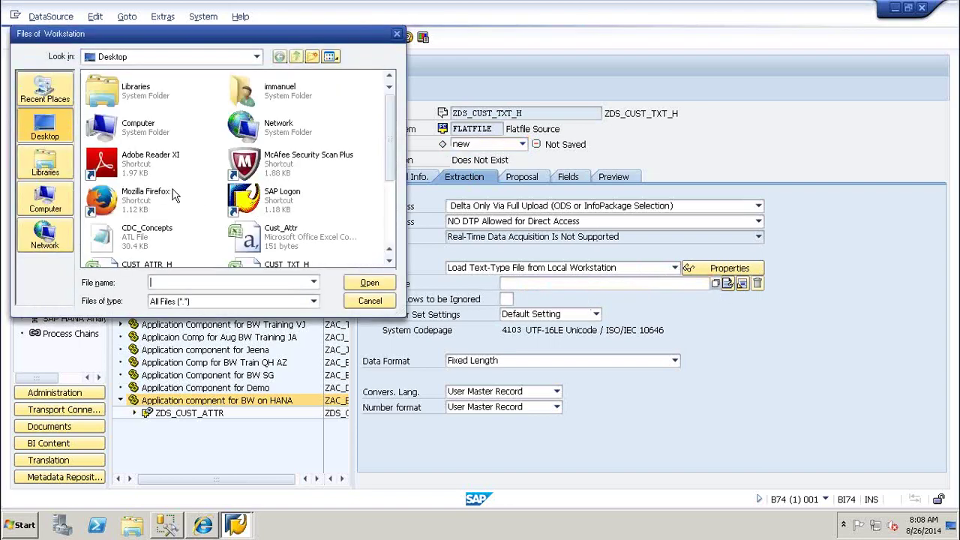
left_click(392, 234)
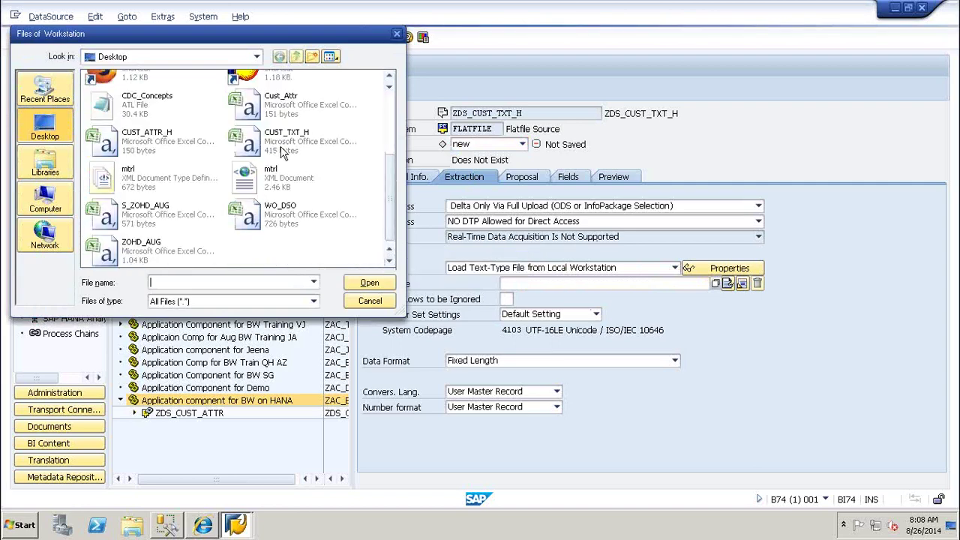
left_click(278, 147)
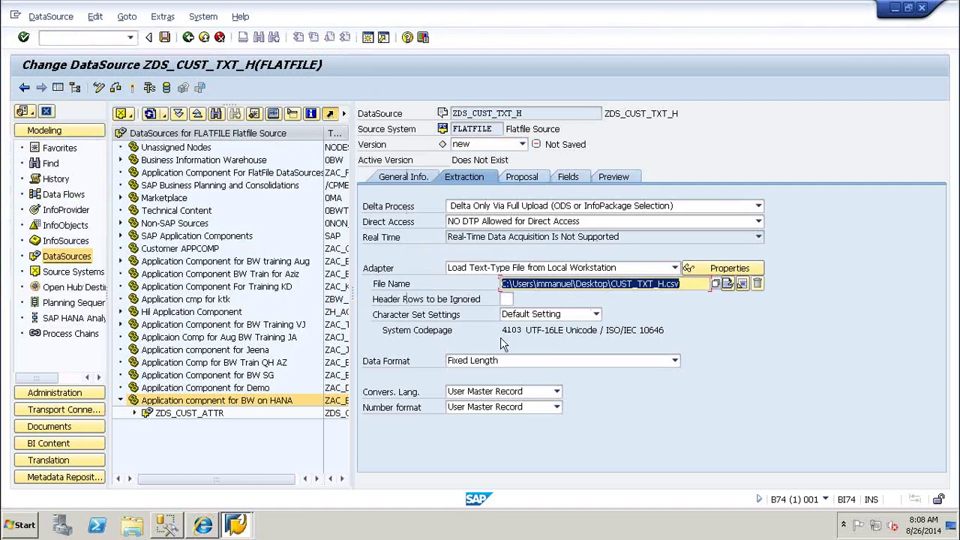
left_click(506, 298)
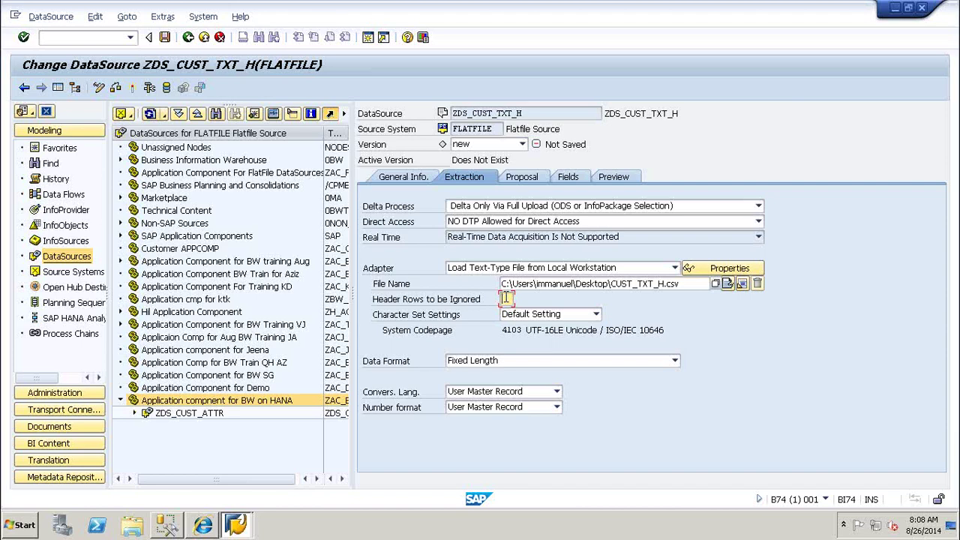
type("1")
Step: Set the data format to Separated with Separator (for Example, CSV), with a comma as data separator and a semicolon as escape sign
left_click(558, 361)
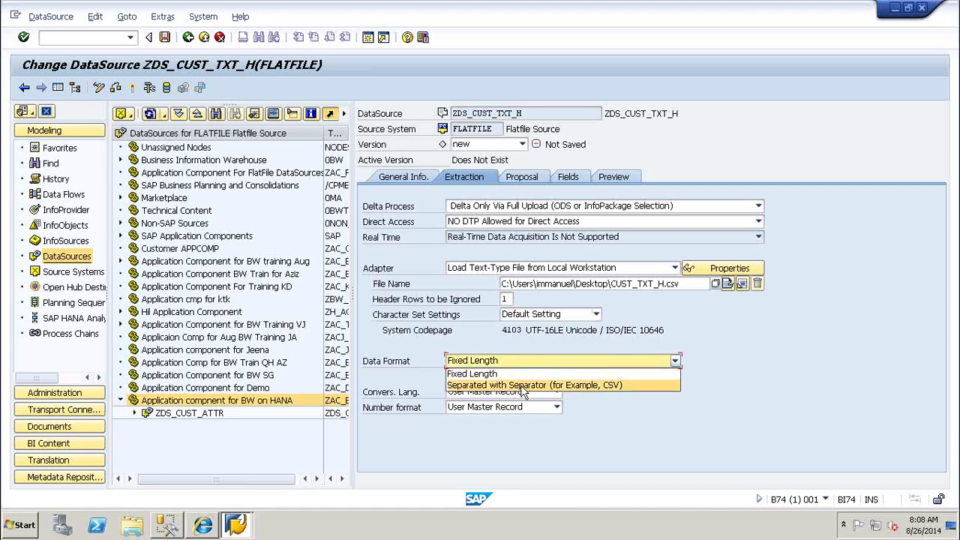
left_click(522, 388)
left_click(513, 377)
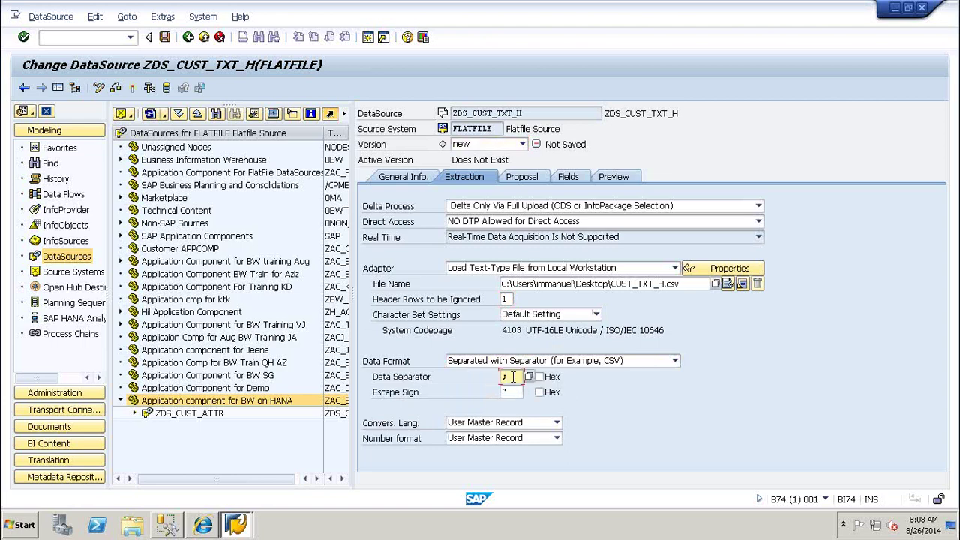
key("BackSpace")
type(",")
left_click(510, 391)
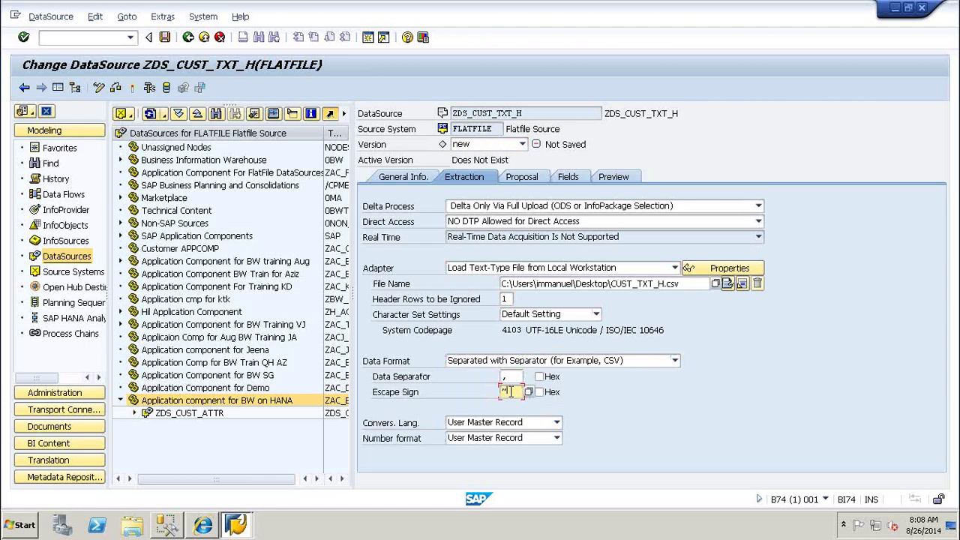
key("BackSpace")
type(";")
Step: Assign InfoObject ZCUST_NM to the first field of the DataSource and copy its field properties from the InfoObject
left_click(567, 180)
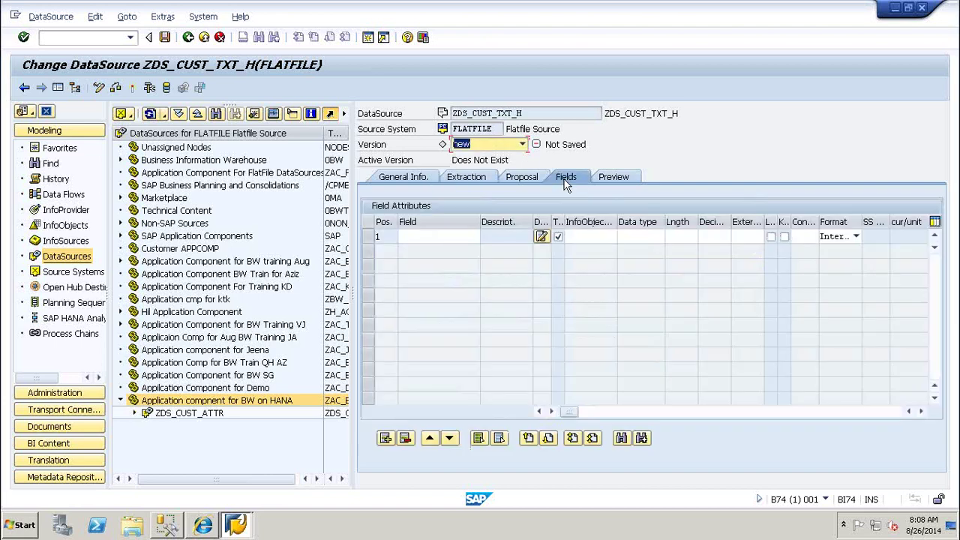
left_click(584, 237)
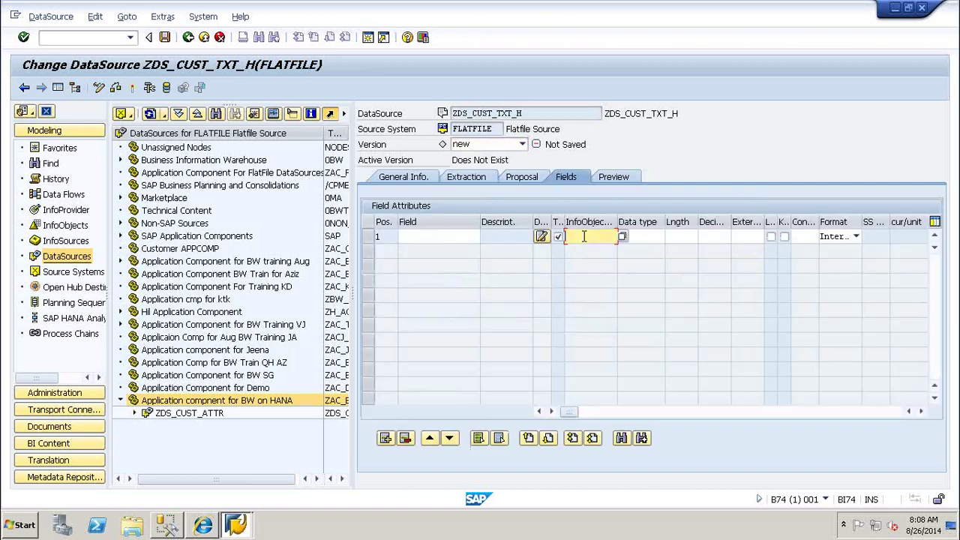
left_click(584, 236)
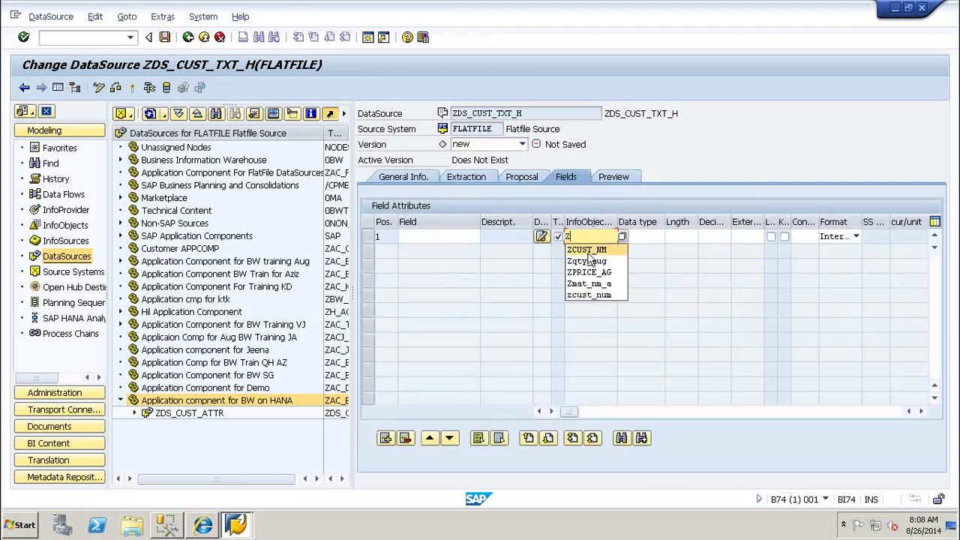
left_click(589, 249)
key("Return")
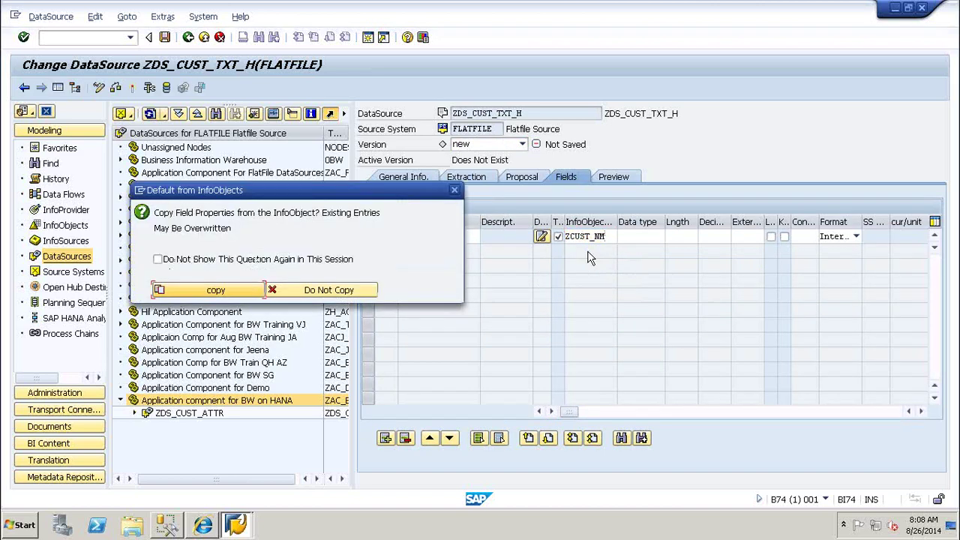
key("Return")
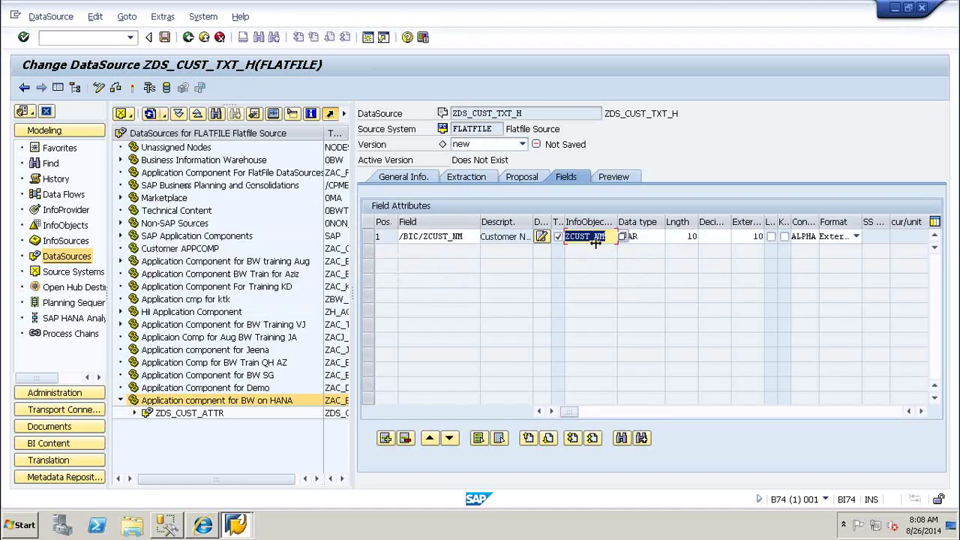
Step: Add two empty field rows below ZCUST_NM and start the InfoObject entry in row 2
left_click(385, 437)
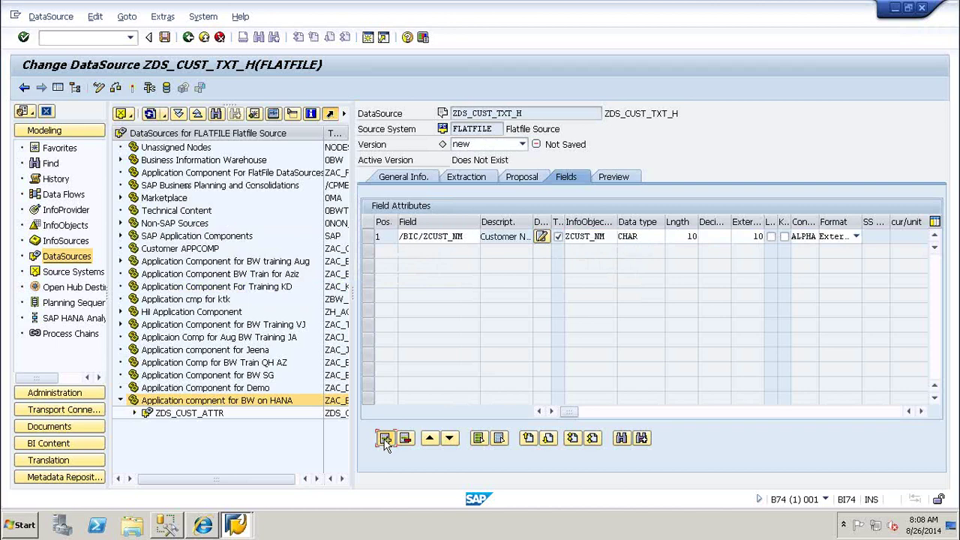
left_click(585, 253)
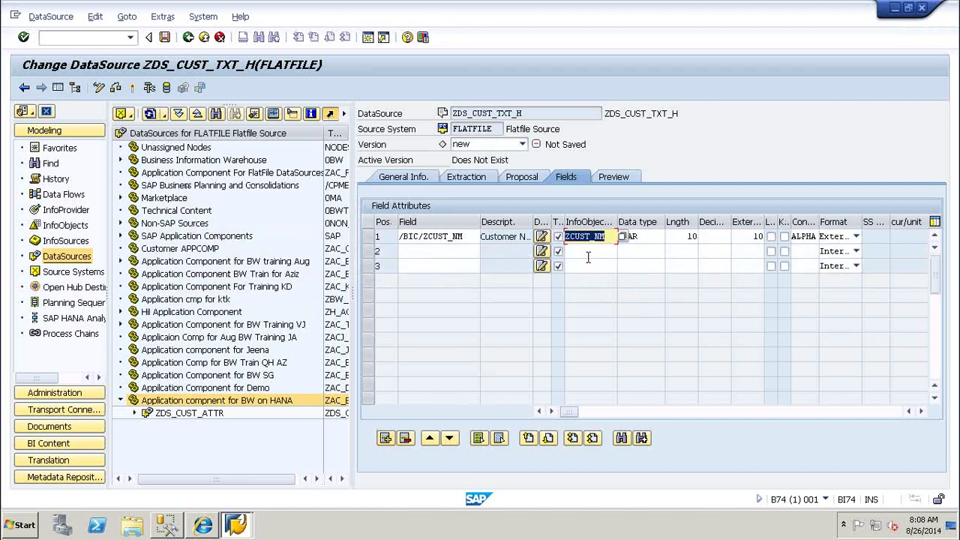
Step: Assign InfoObject 0LANGU to the second DataSource field and copy its field properties
type("0LANGU")
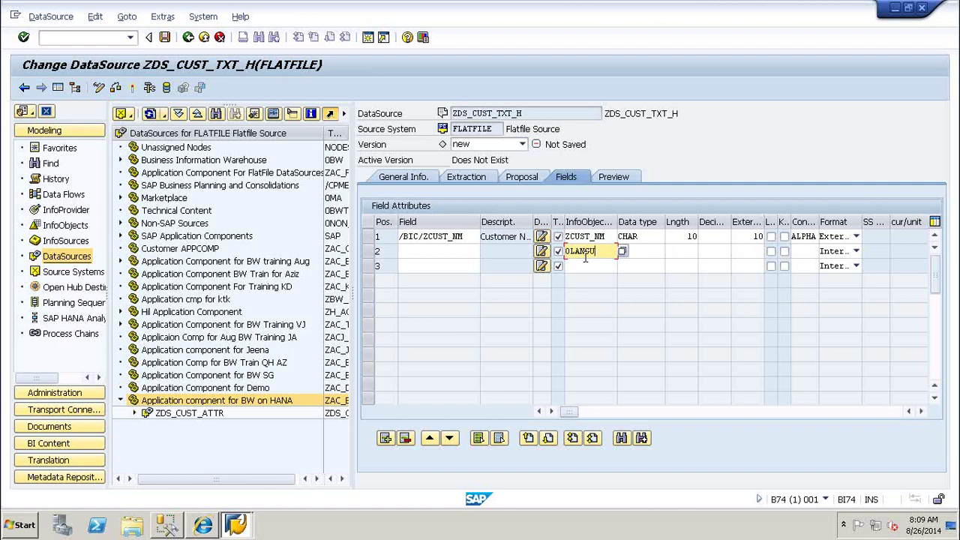
key("Return")
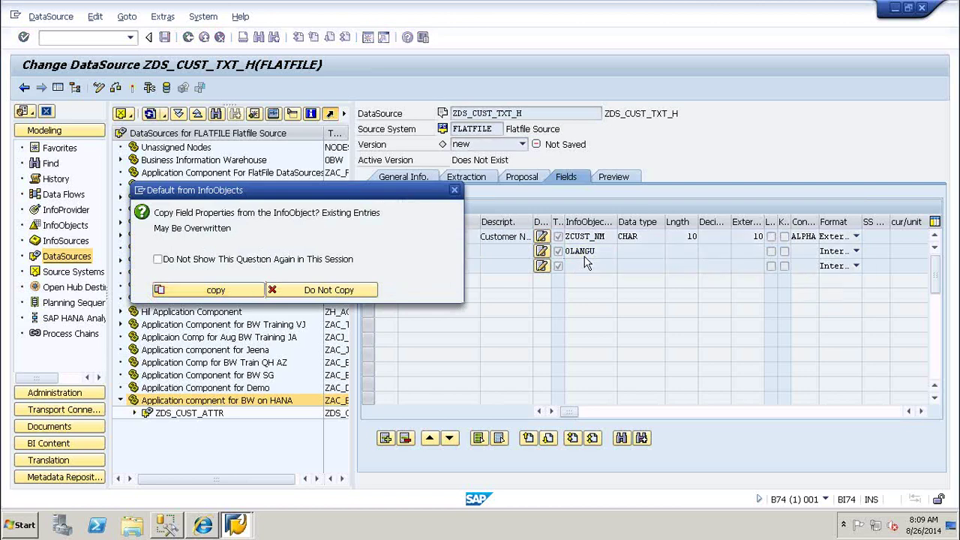
key("Return")
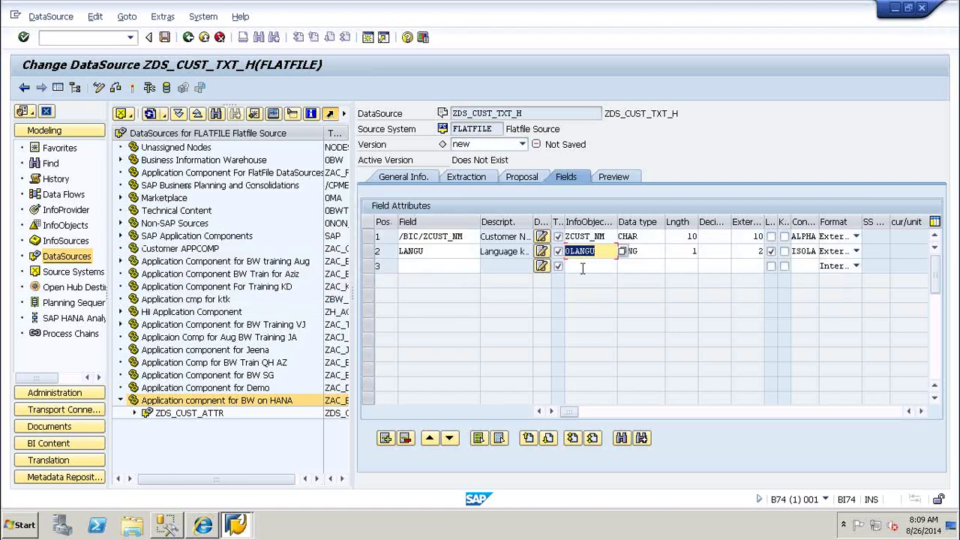
Step: Assign InfoObject 0TXTSH to the third field with its properties copied, and activate DataSource ZDS_CUST_TXT_H
left_click(582, 268)
type("0T")
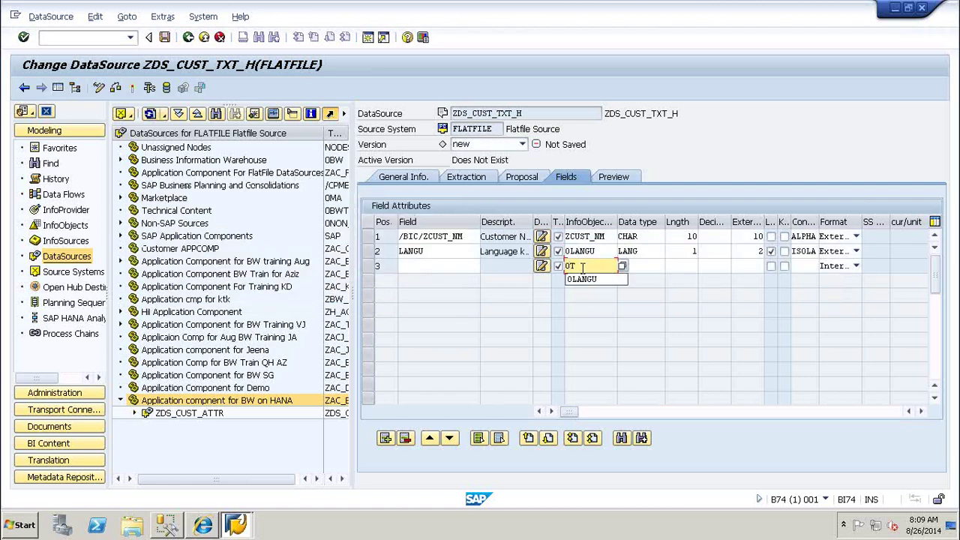
type("XTSH")
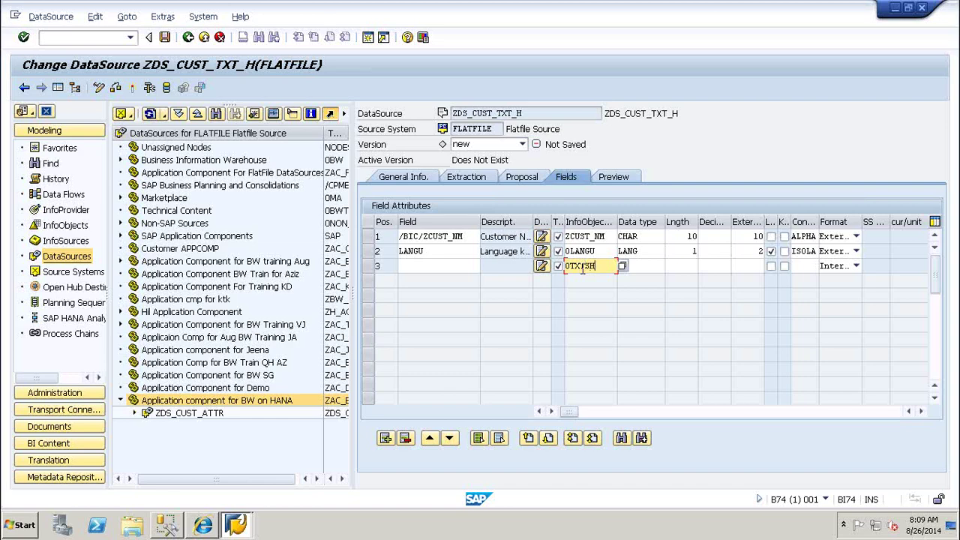
key("Return")
key("Return")
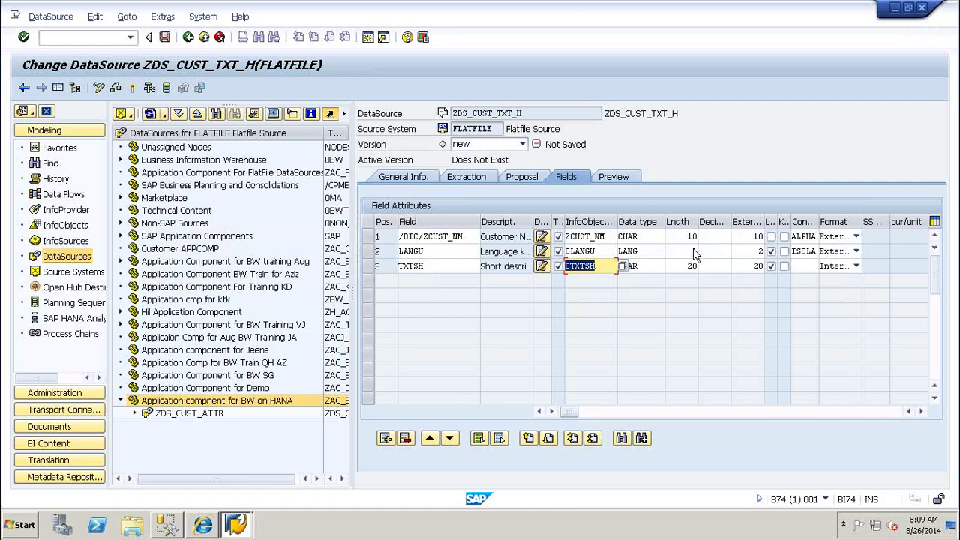
left_click(133, 88)
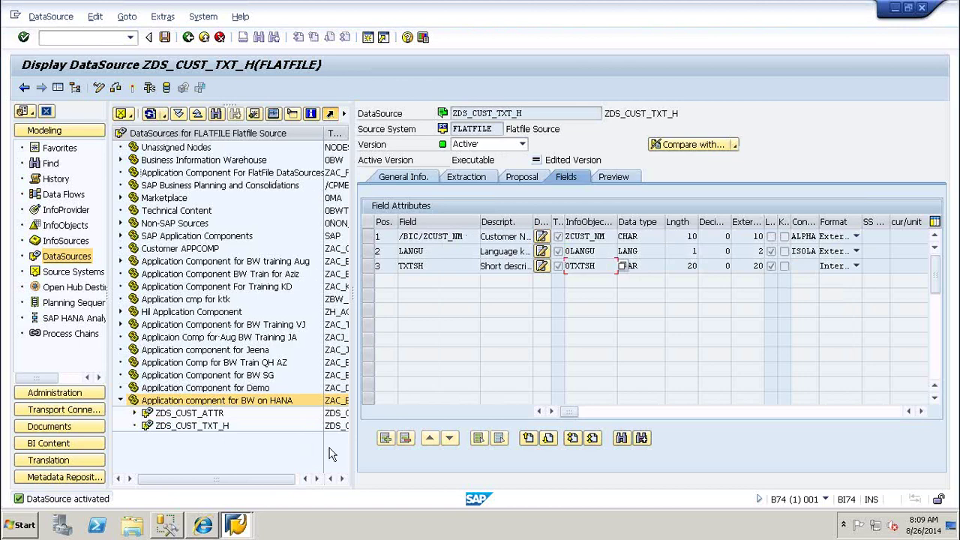
Step: Copy the DataSource's technical name and open a new transformation for the Customer Number (Texts) InfoProvider
left_click(336, 426)
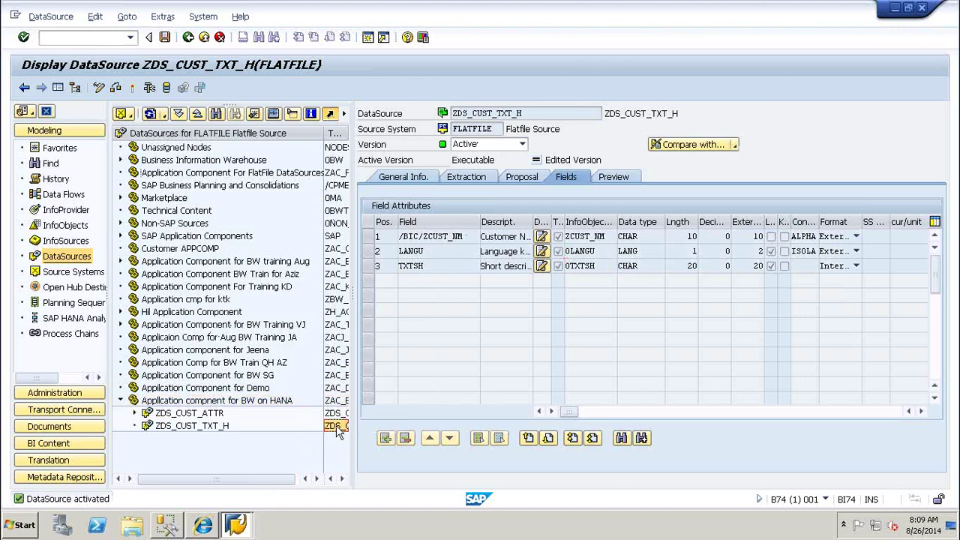
left_click(55, 212)
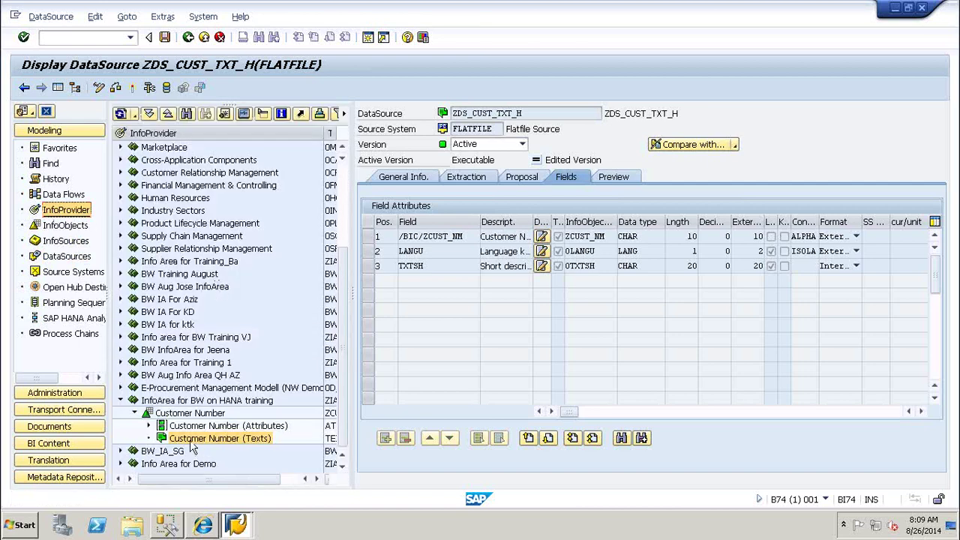
right_click(201, 442)
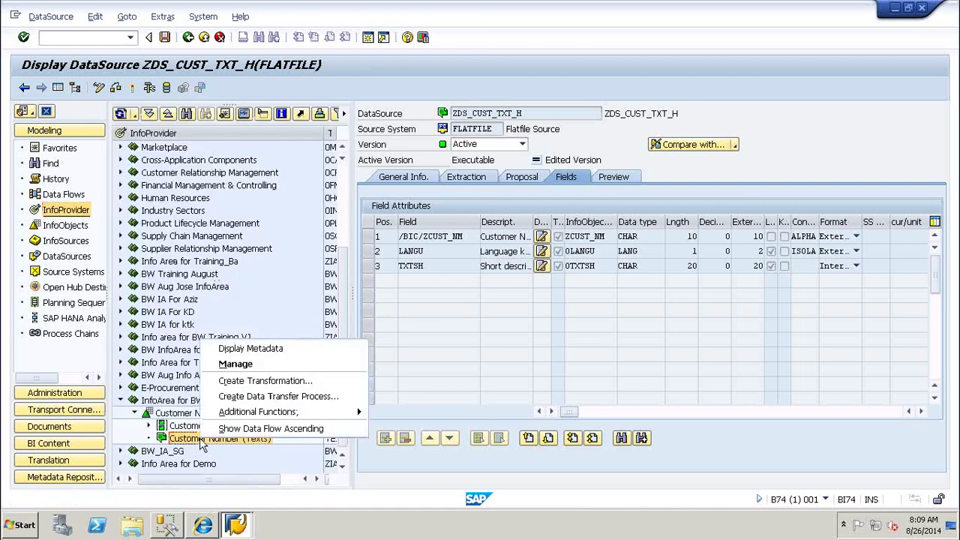
left_click(262, 381)
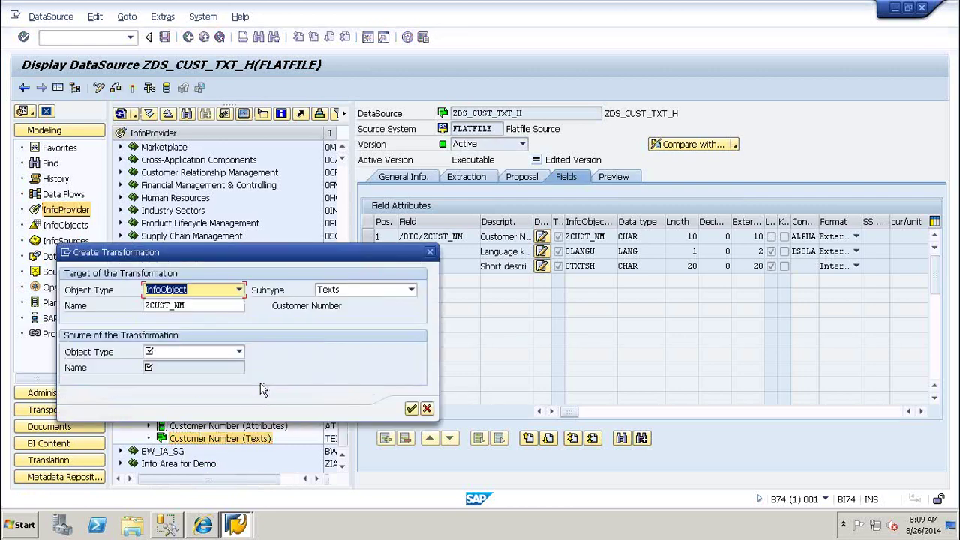
Step: Create the transformation from DataSource ZDS_CUST_TXT_H in source system FLATFILE to the ZCUST_NM texts, and activate it
left_click(239, 352)
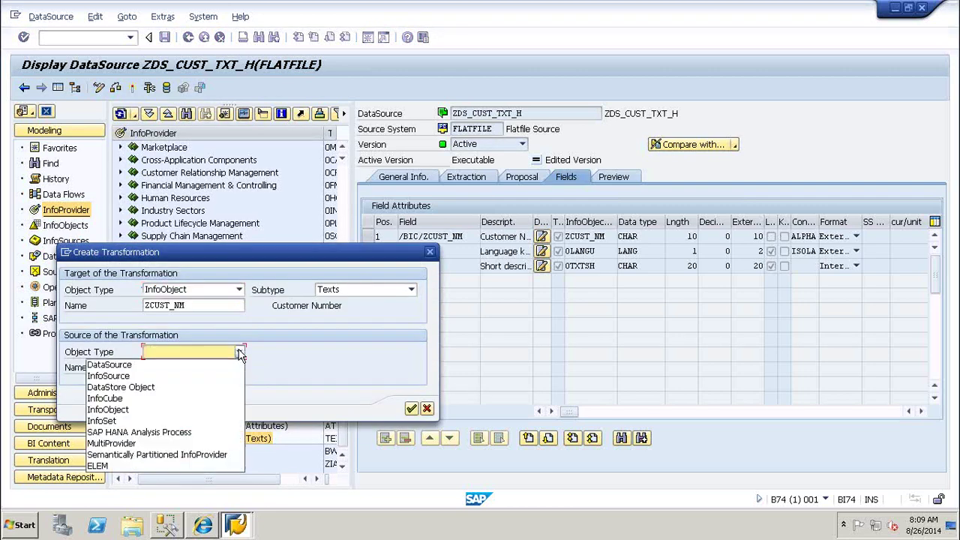
left_click(210, 366)
left_click(192, 367)
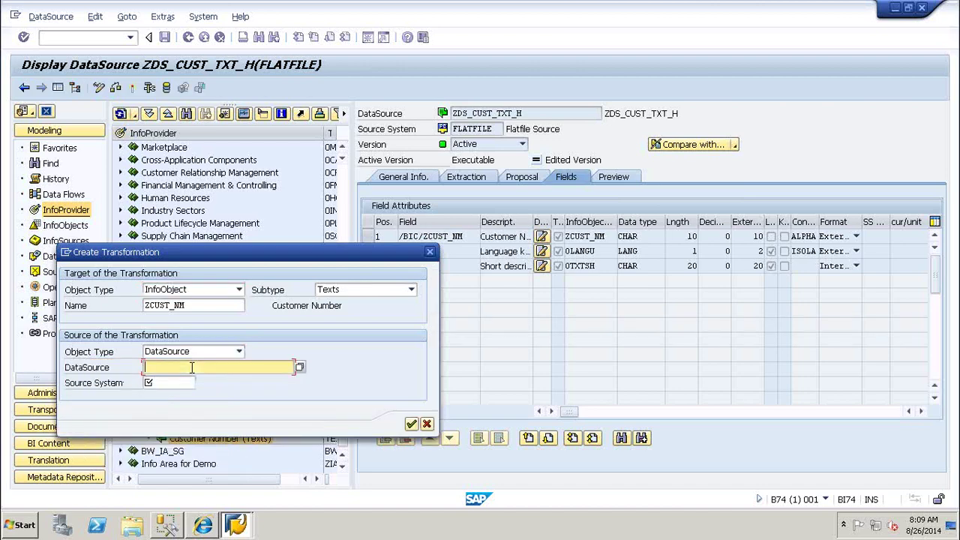
type("ZDS_CUST_TXT_H")
left_click(178, 384)
type("F")
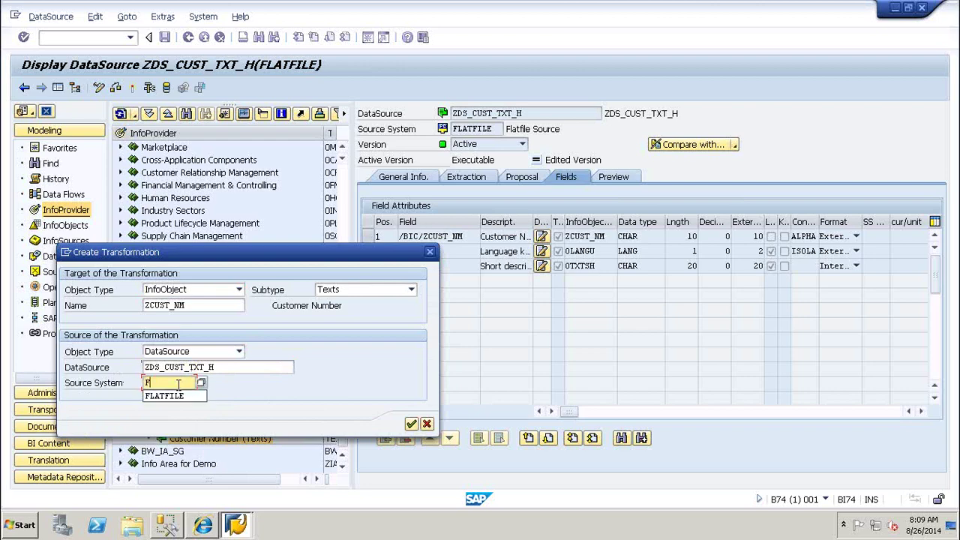
left_click(178, 396)
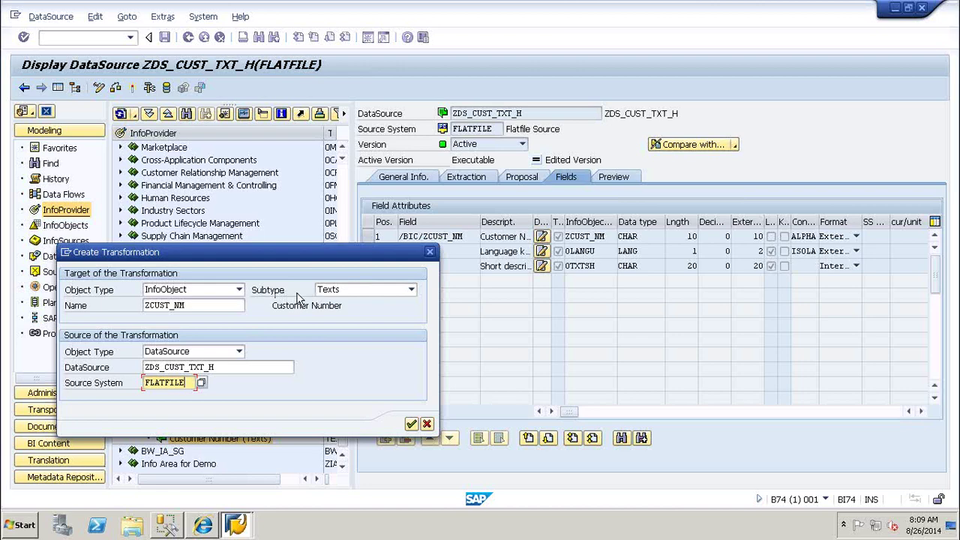
left_click(372, 292)
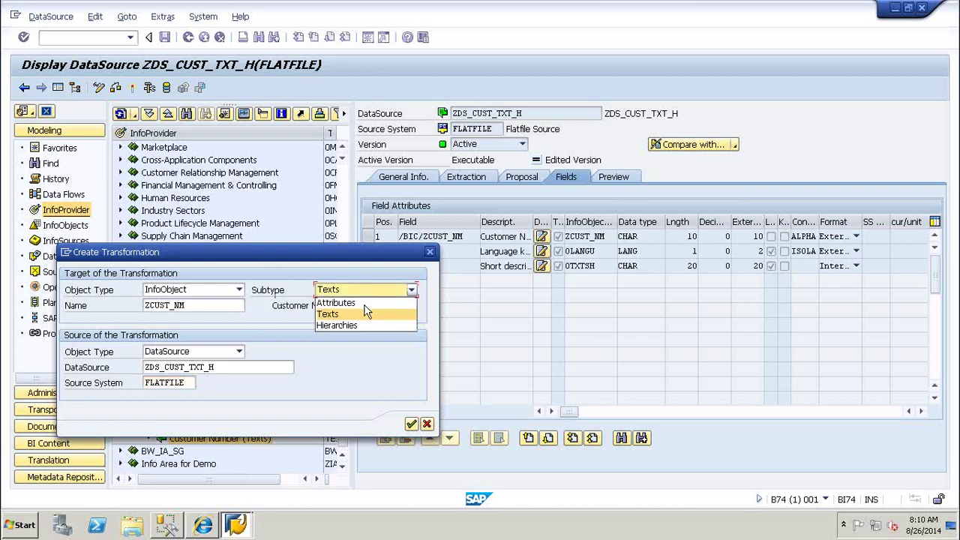
left_click(304, 278)
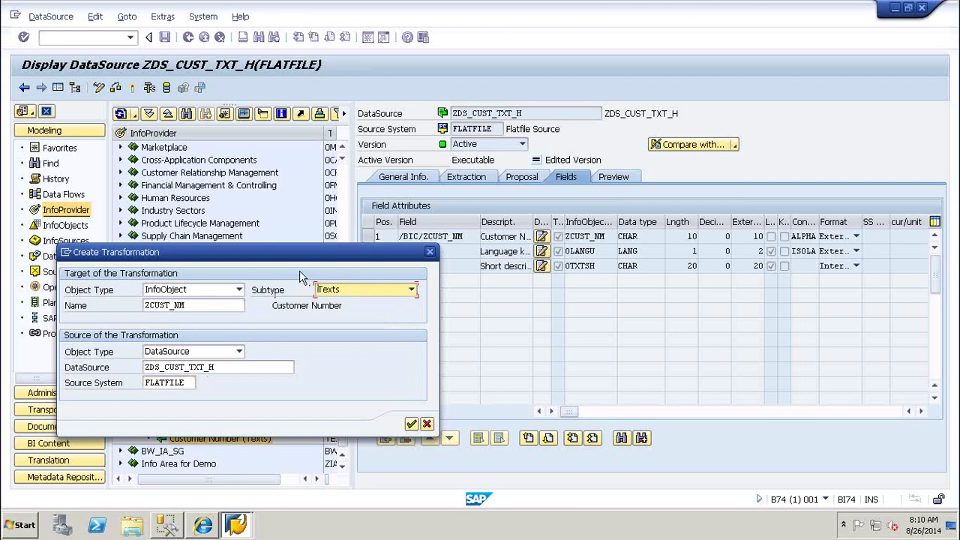
left_click(412, 424)
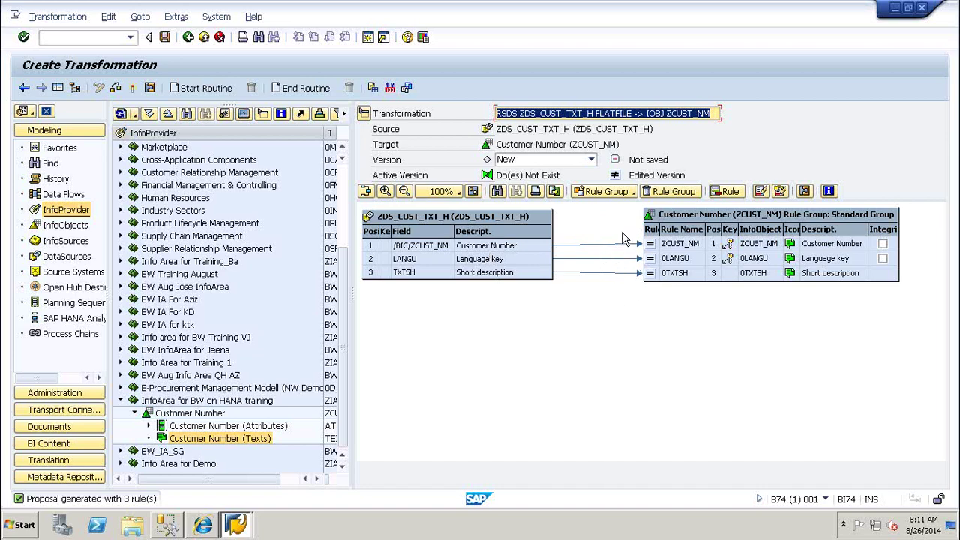
left_click(133, 90)
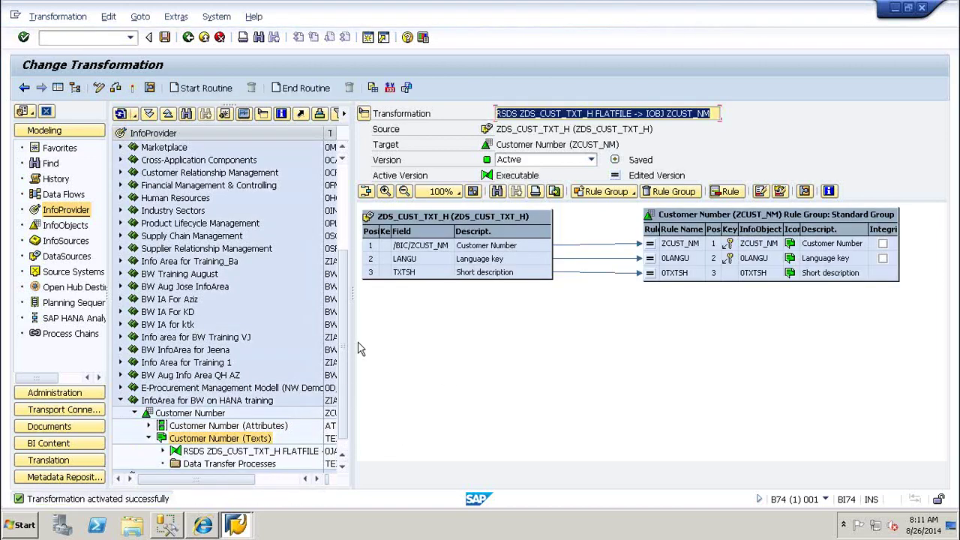
Step: Create an InfoPackage described as IP_ZDS_CUST_TXT_H for the DataSource beneath the new texts transformation
left_click(163, 452)
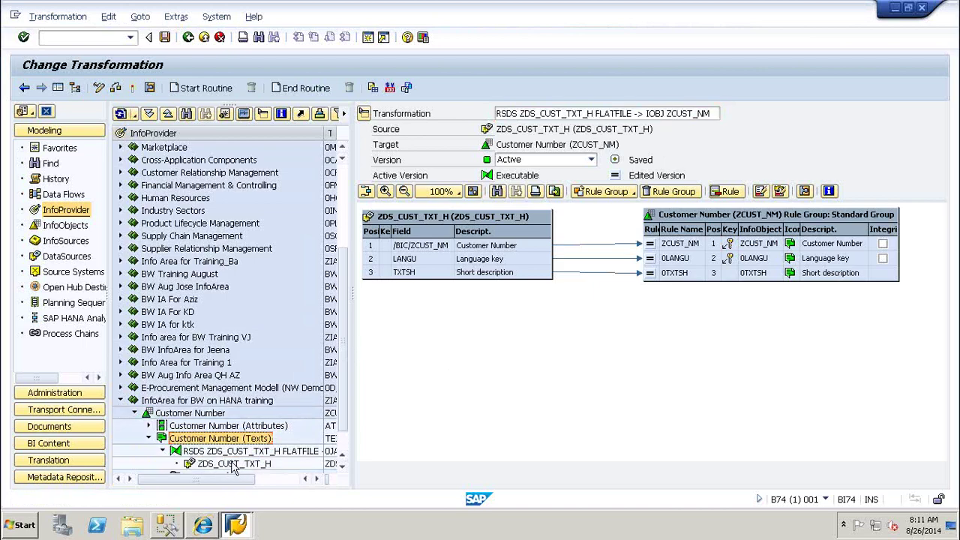
left_click(188, 37)
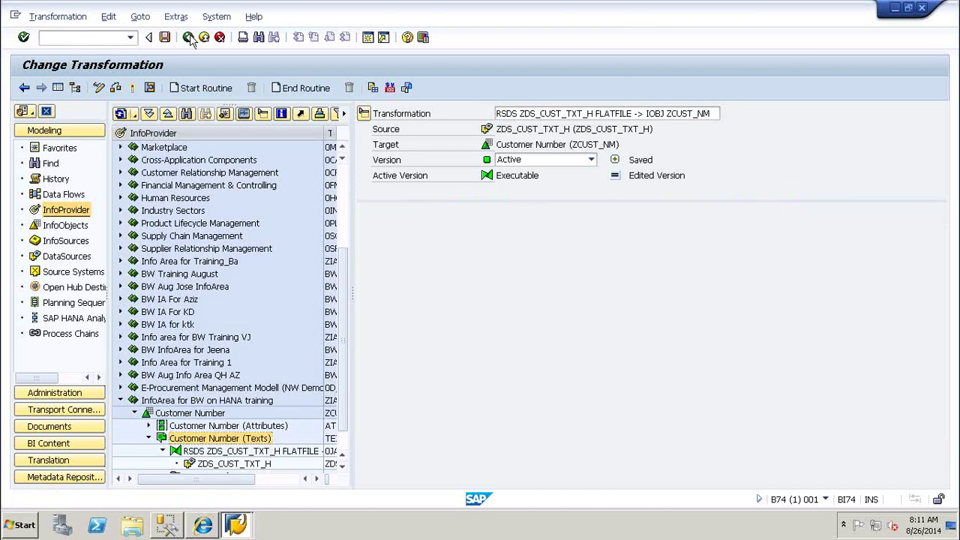
left_click(188, 37)
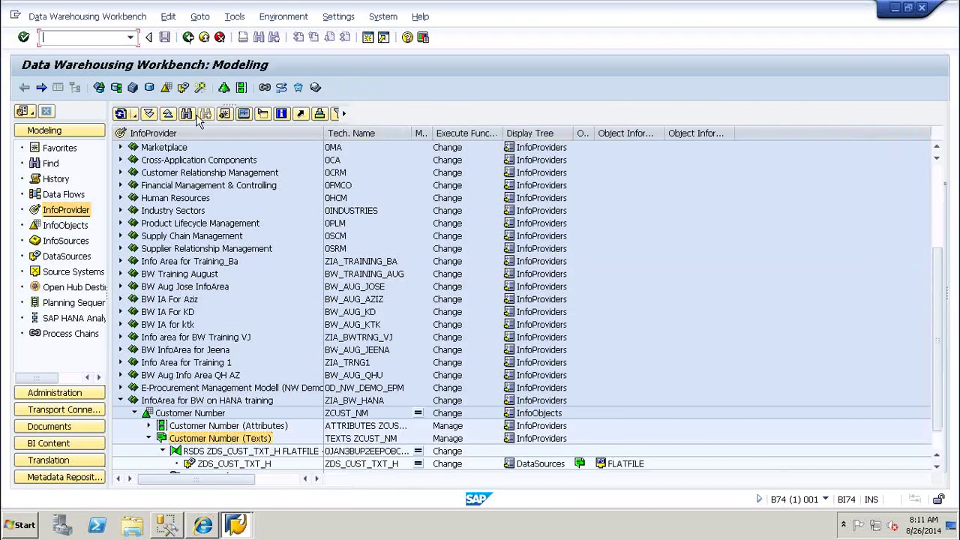
right_click(209, 465)
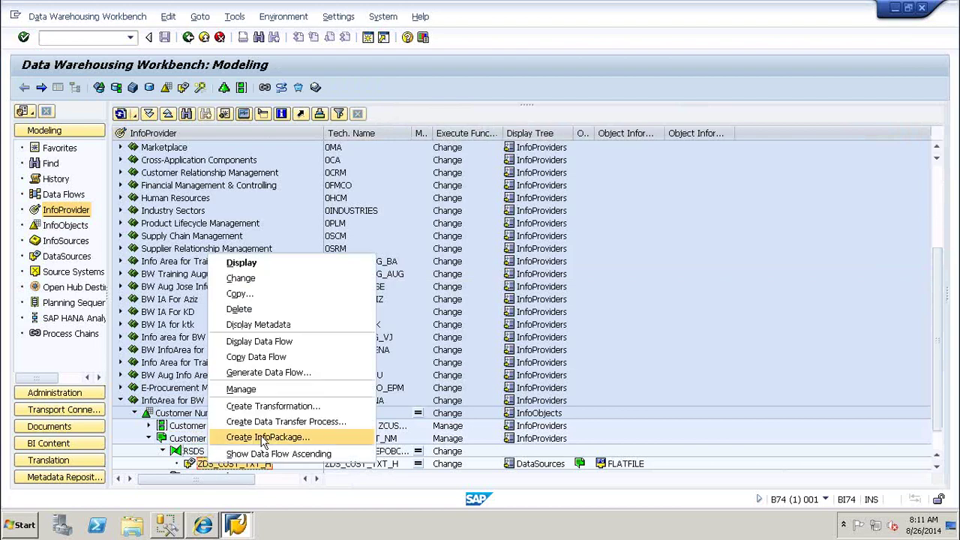
left_click(264, 438)
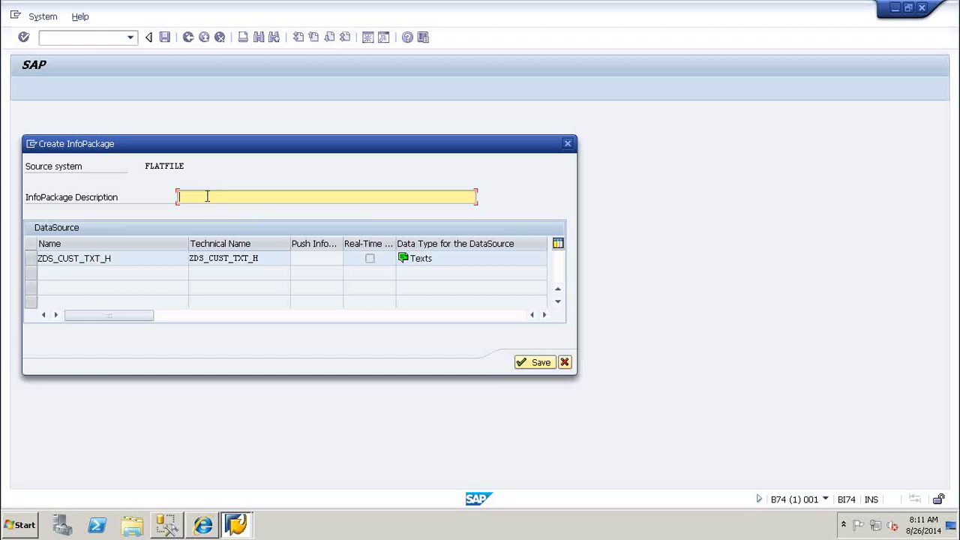
type("IP_")
left_click_drag(268, 258, 182, 258)
key("ctrl+c")
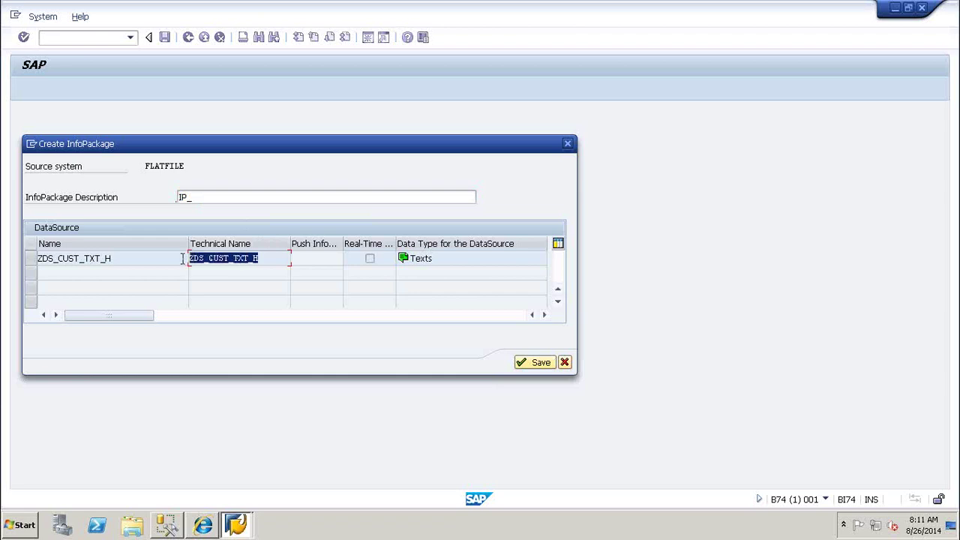
left_click(182, 258)
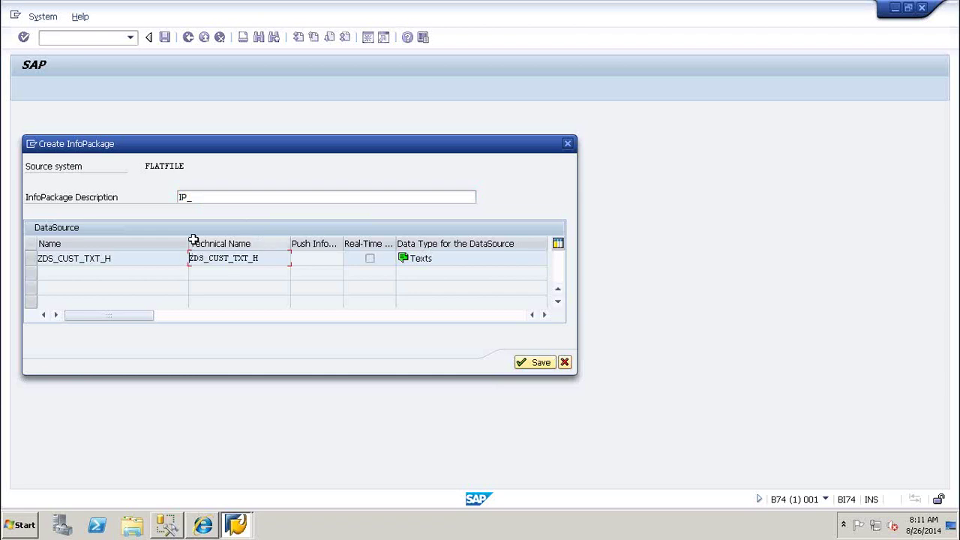
left_click(204, 200)
key("ctrl+v")
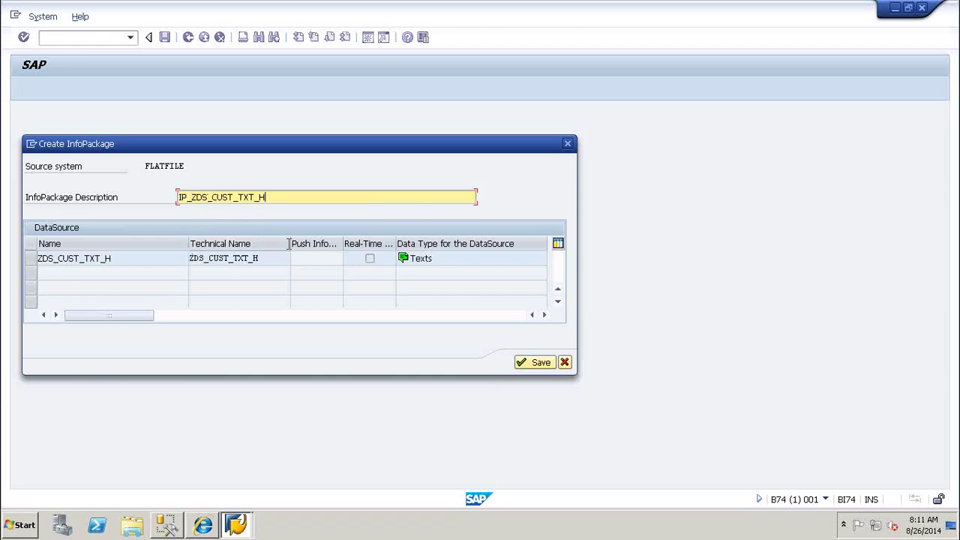
left_click(524, 362)
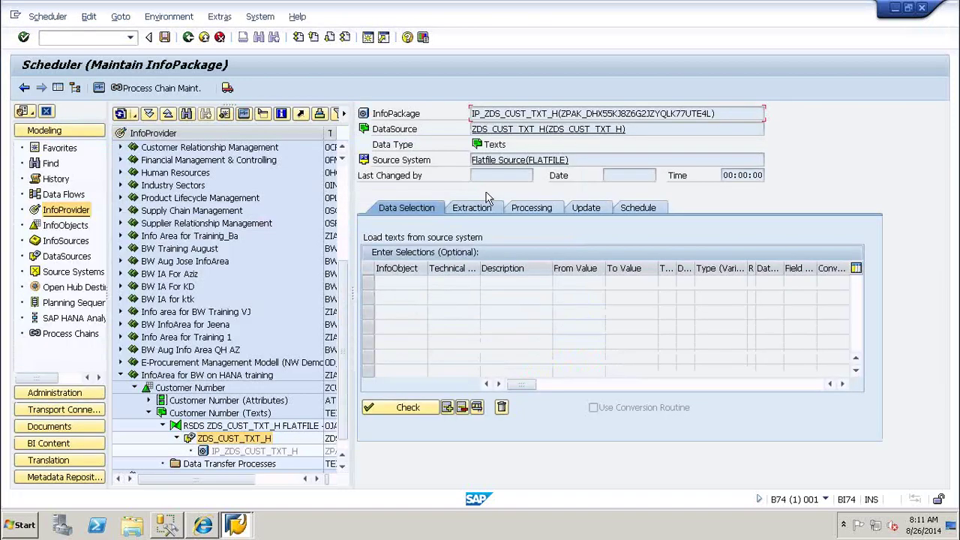
Step: Run the InfoPackage's data load immediately, allowing and remembering access to CUST_TXT_H.csv, and return to the modeling workbench
left_click(647, 207)
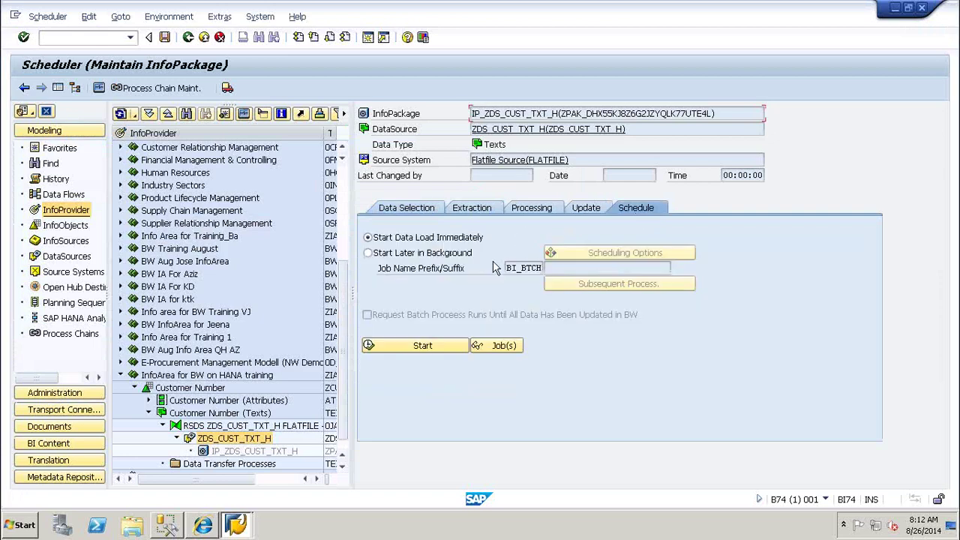
left_click(415, 346)
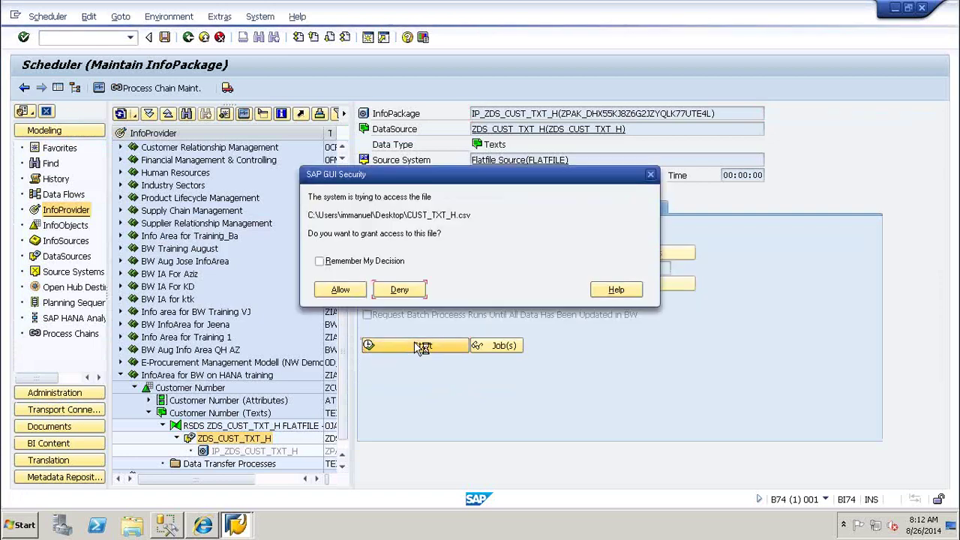
left_click(323, 262)
left_click(337, 289)
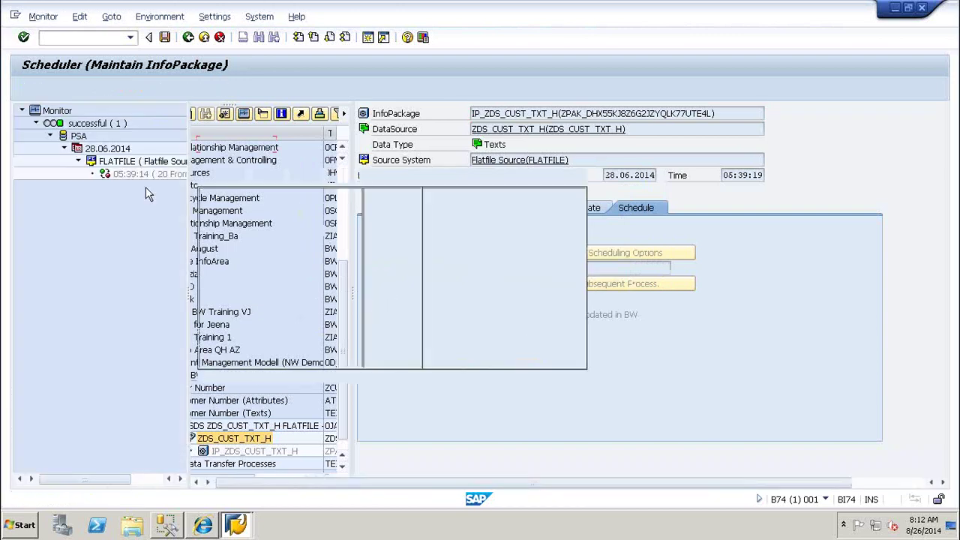
left_click(189, 38)
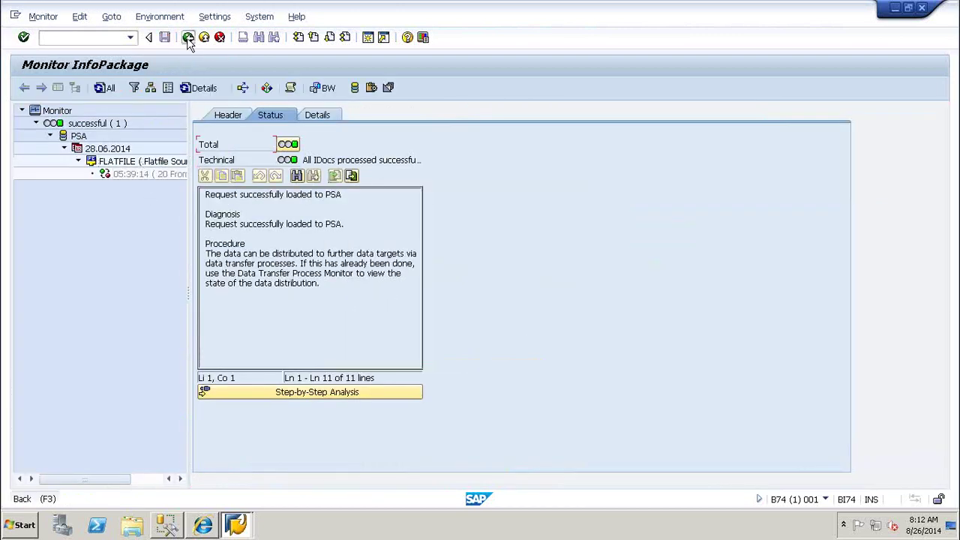
left_click(188, 38)
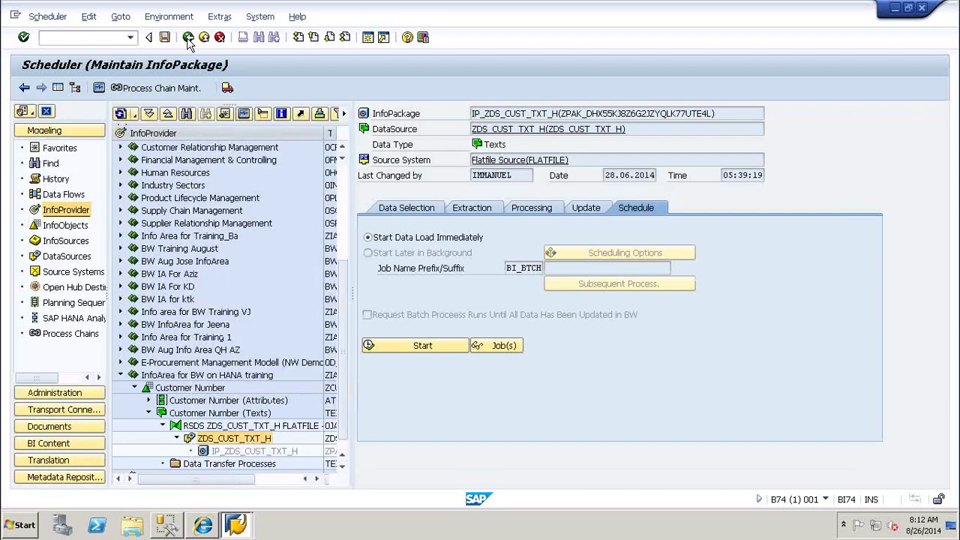
Step: Create the data transfer process from ZDS_CUST_TXT_H / FLATFILE to ZCUST_NM, activate it and accept the consistency check
left_click(231, 464)
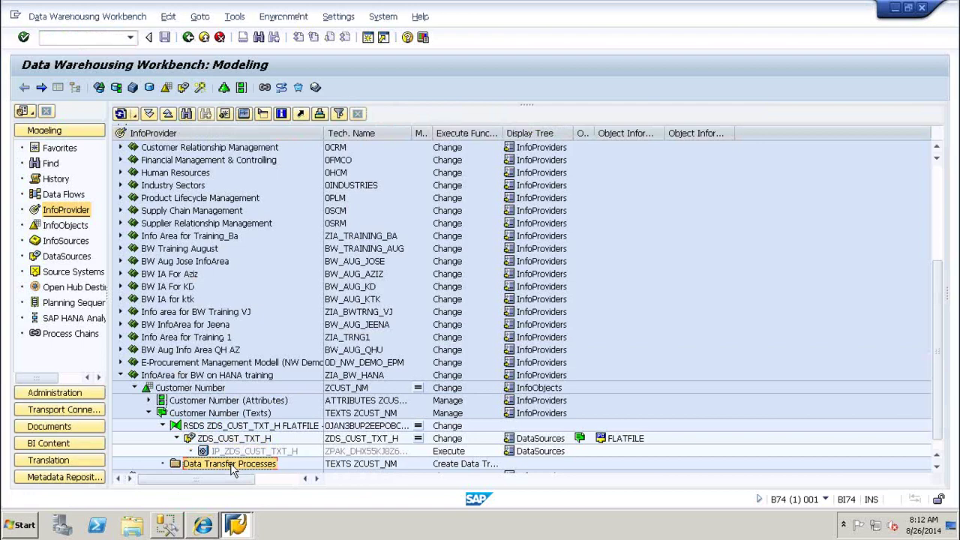
right_click(232, 466)
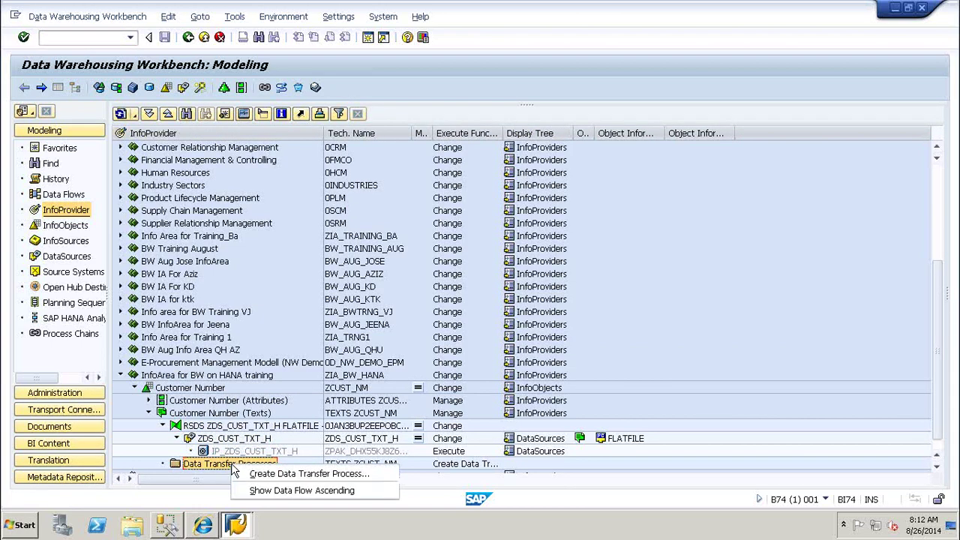
left_click(247, 474)
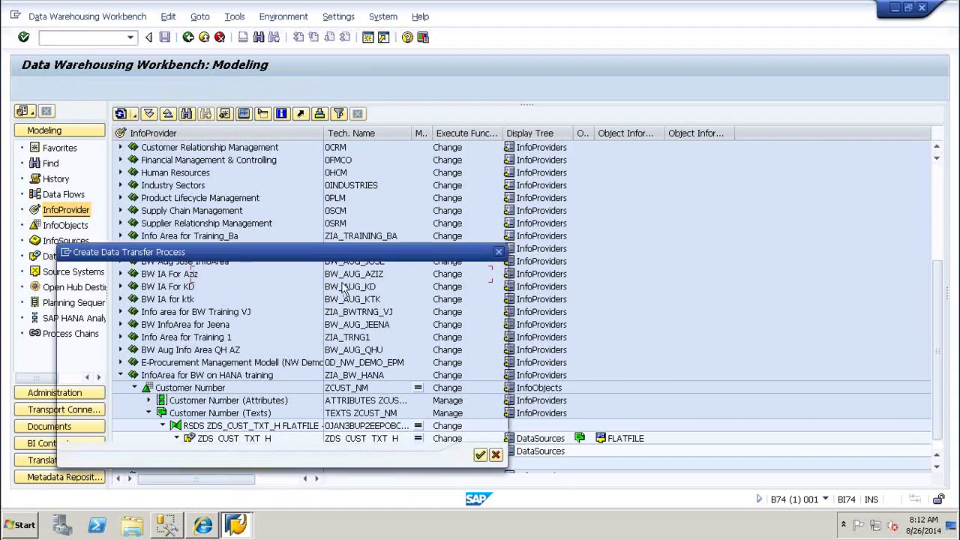
left_click(480, 455)
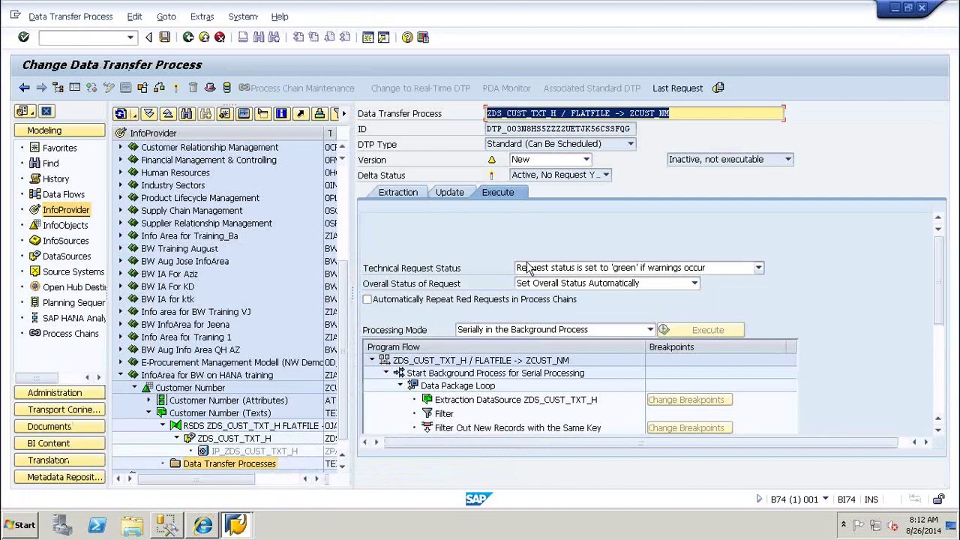
left_click(175, 90)
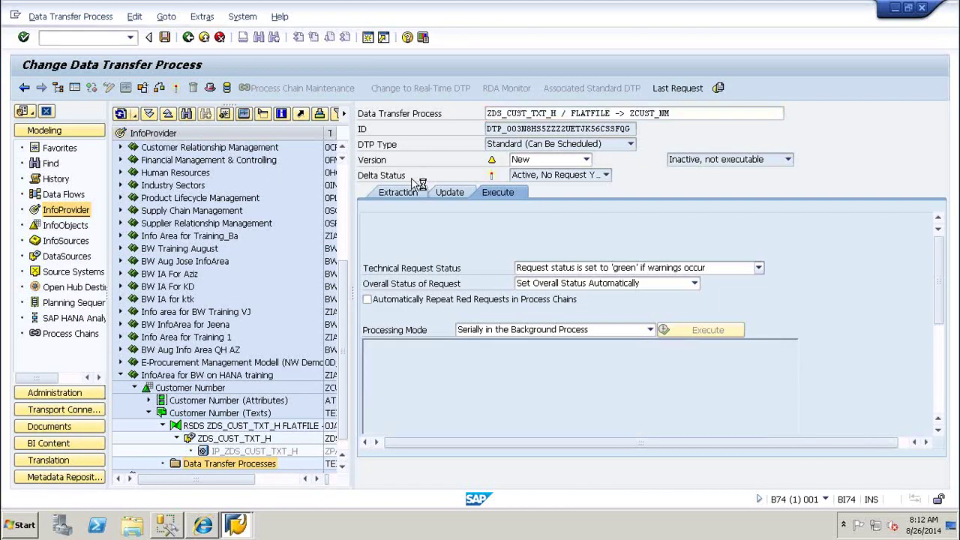
left_click(697, 337)
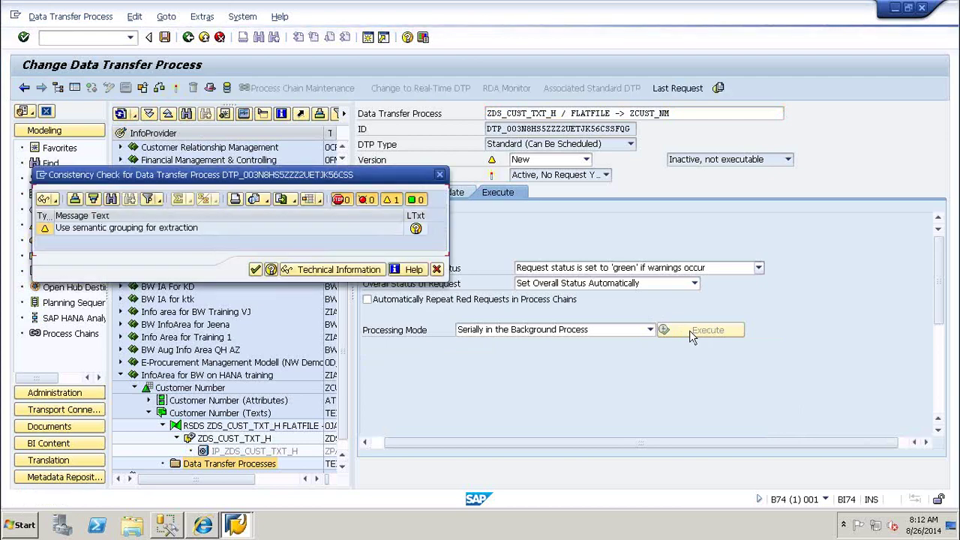
left_click(255, 270)
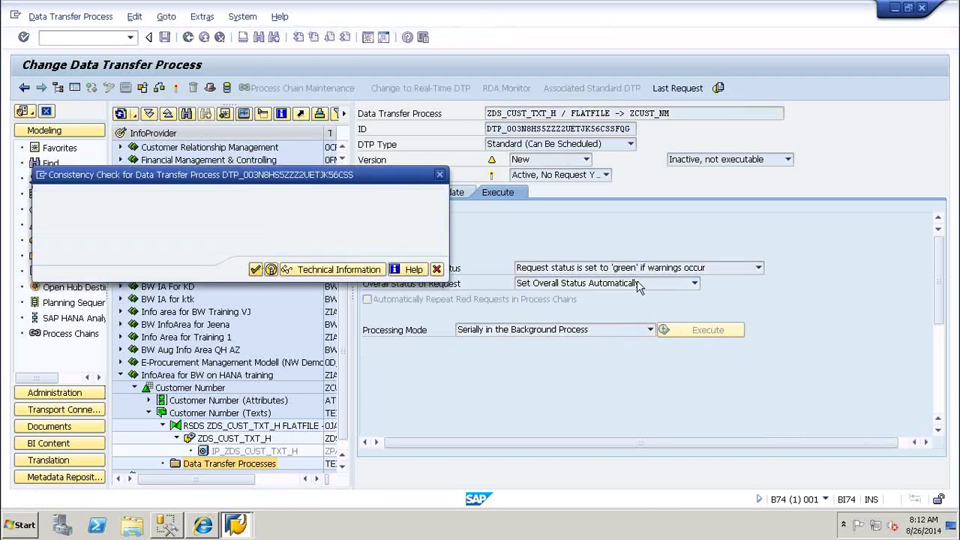
Step: Execute the data transfer process, dismiss the browser security notice and display the request monitor
left_click(702, 330)
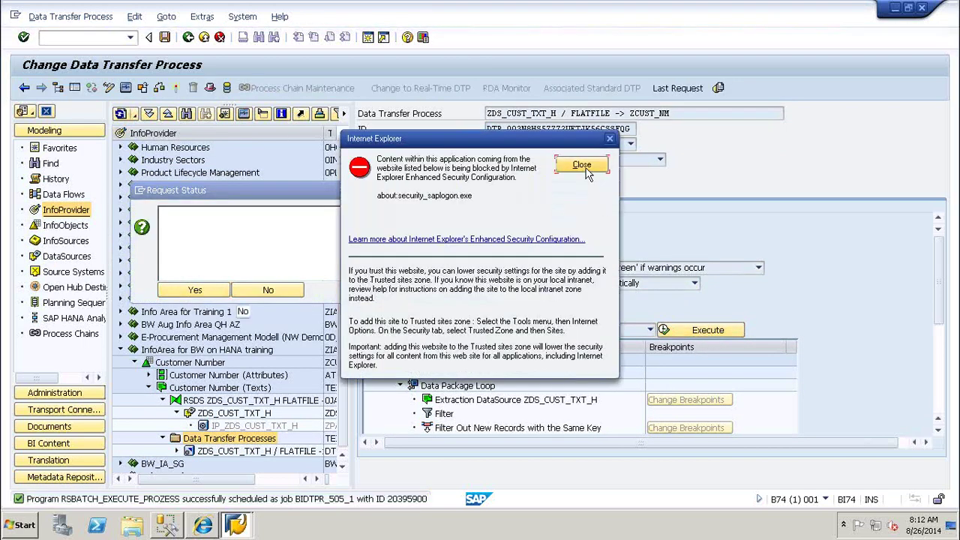
left_click(586, 168)
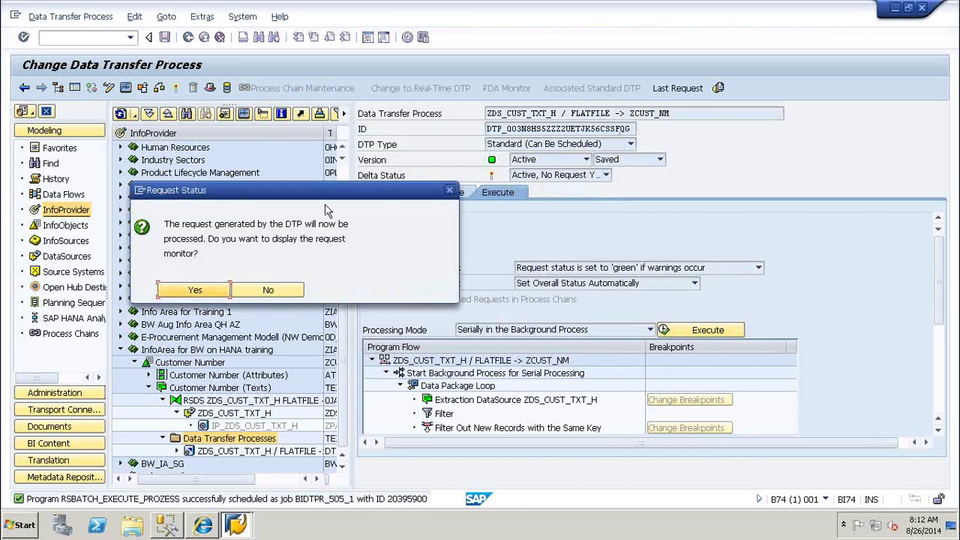
left_click(201, 290)
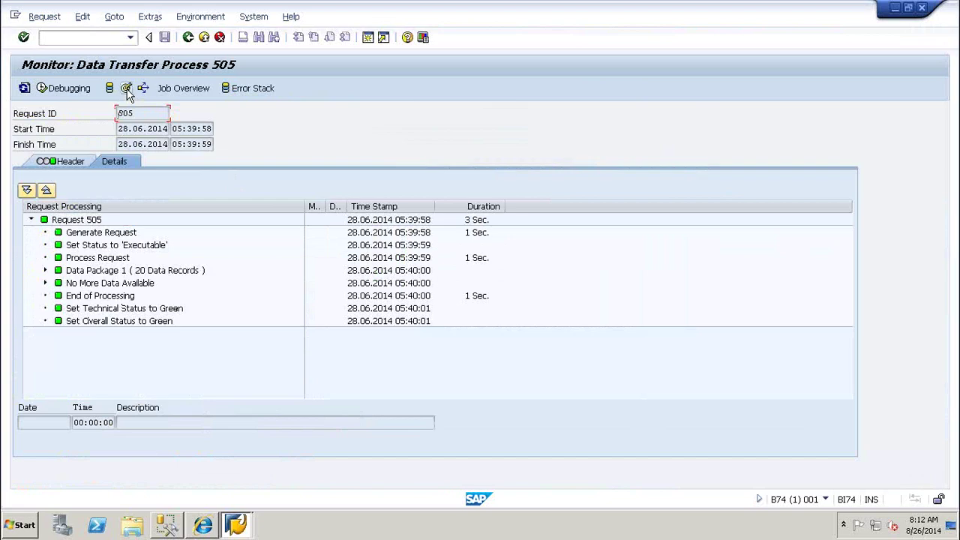
Step: Open the administration of the Customer Number (Texts) target and try to view its contents in the InfoObject Maintenance browser window
left_click(126, 87)
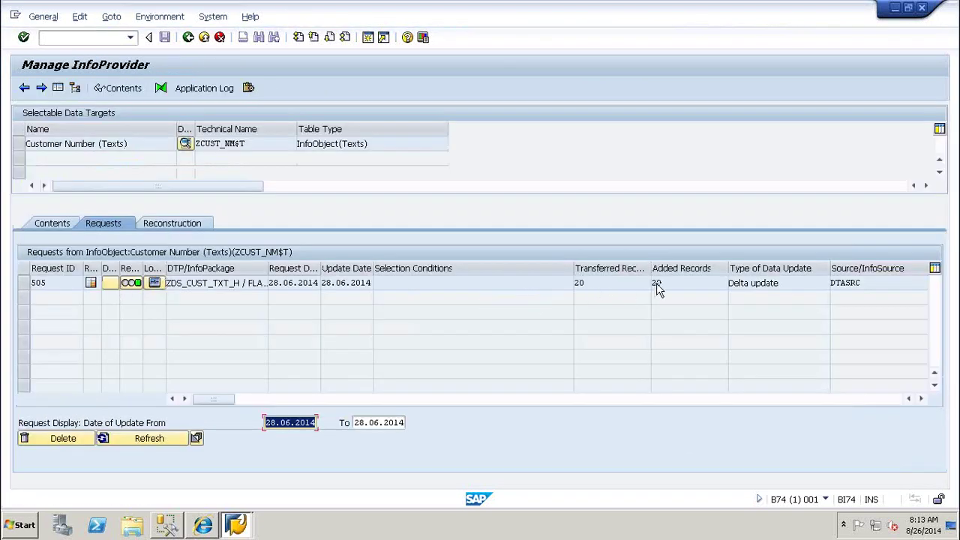
left_click(258, 145)
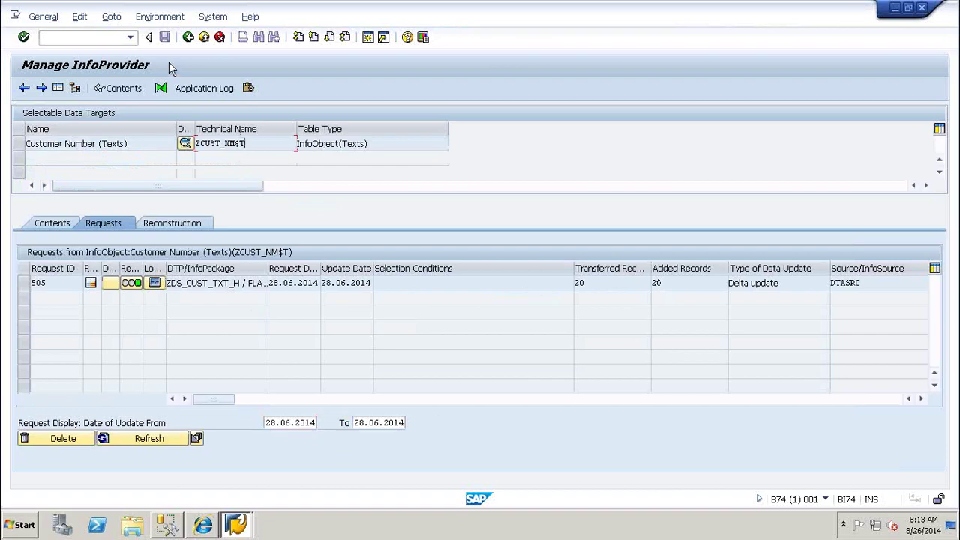
left_click(50, 224)
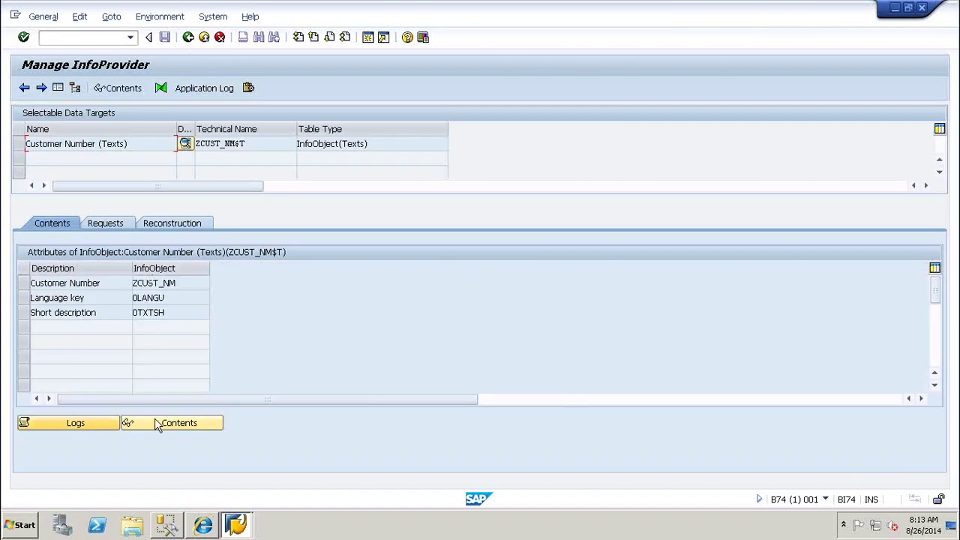
left_click(168, 425)
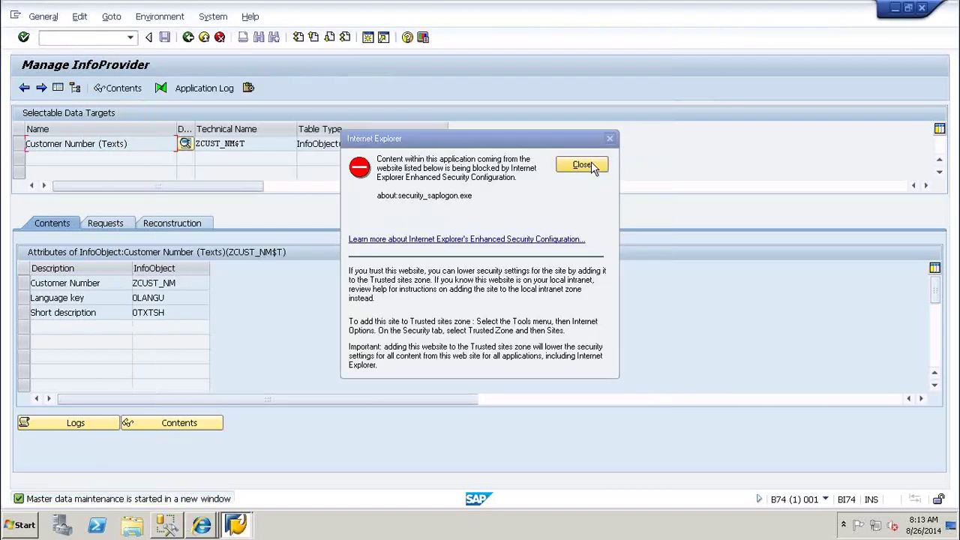
left_click(589, 165)
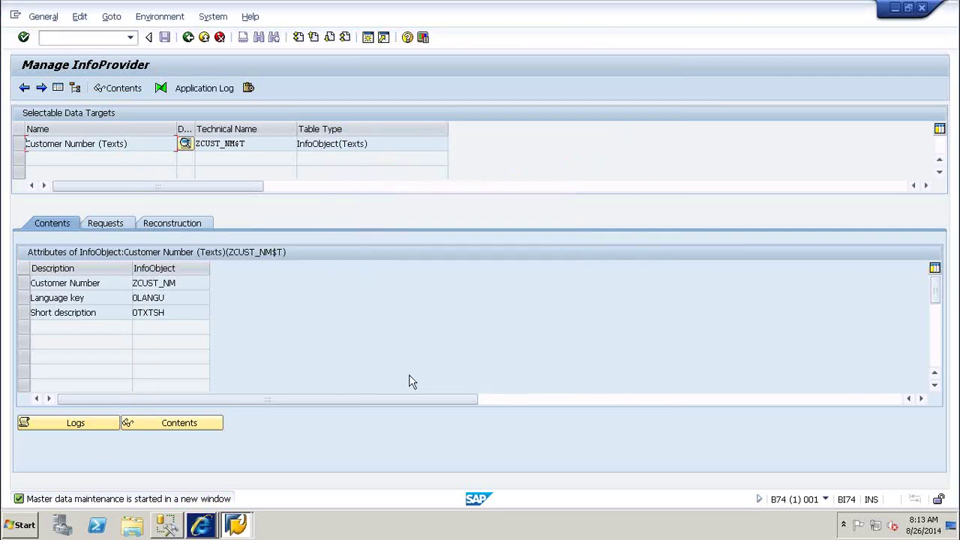
left_click(201, 525)
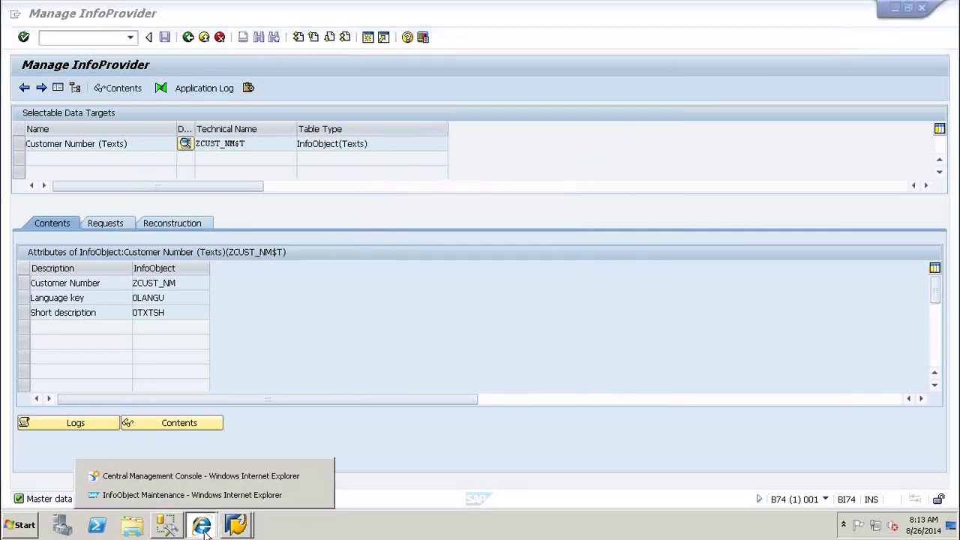
left_click(223, 495)
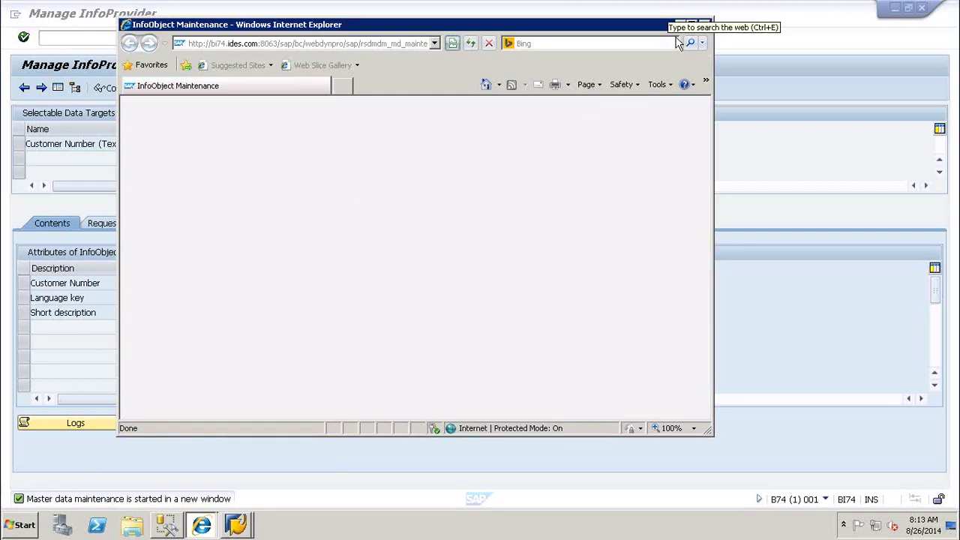
left_click(704, 25)
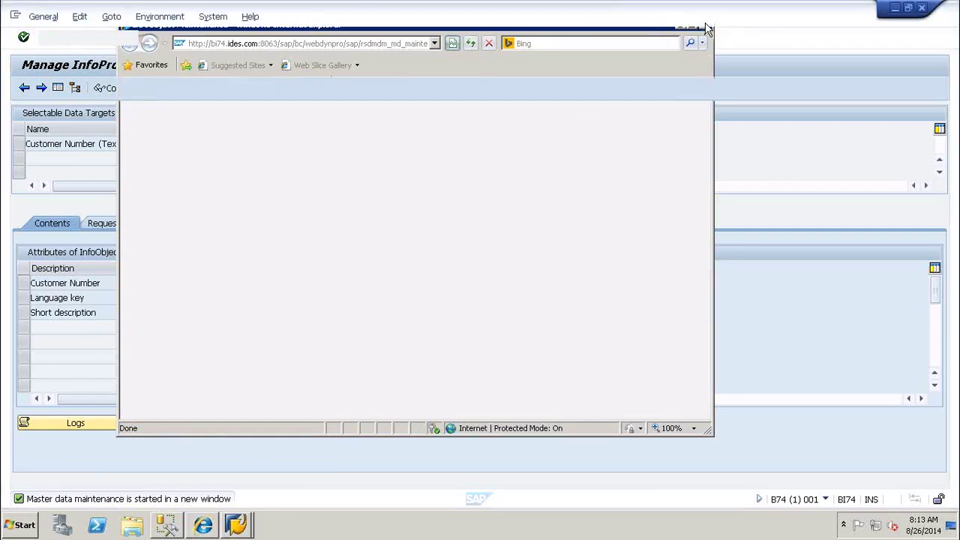
Step: Check the load requests of Customer Number (Texts) and return through the monitor to the modeling workbench
left_click(105, 225)
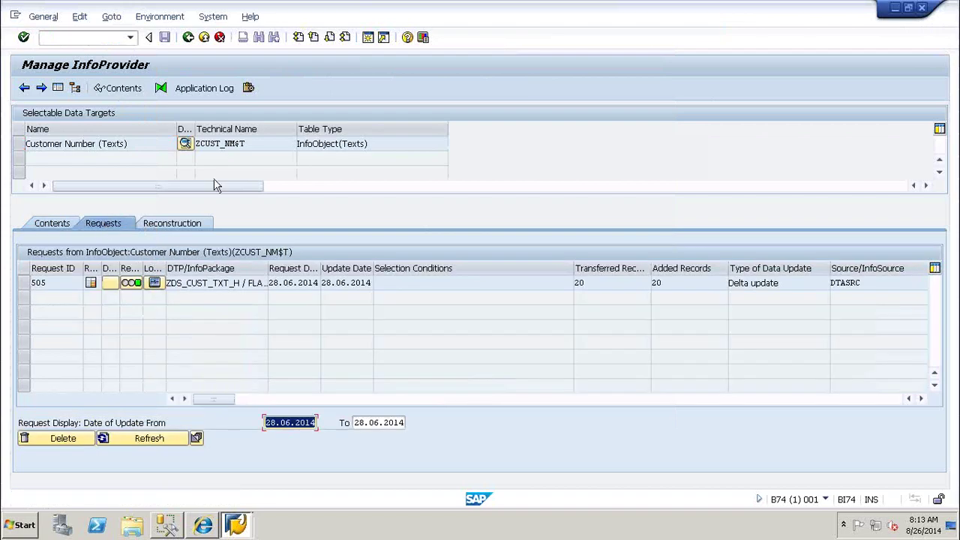
left_click(188, 38)
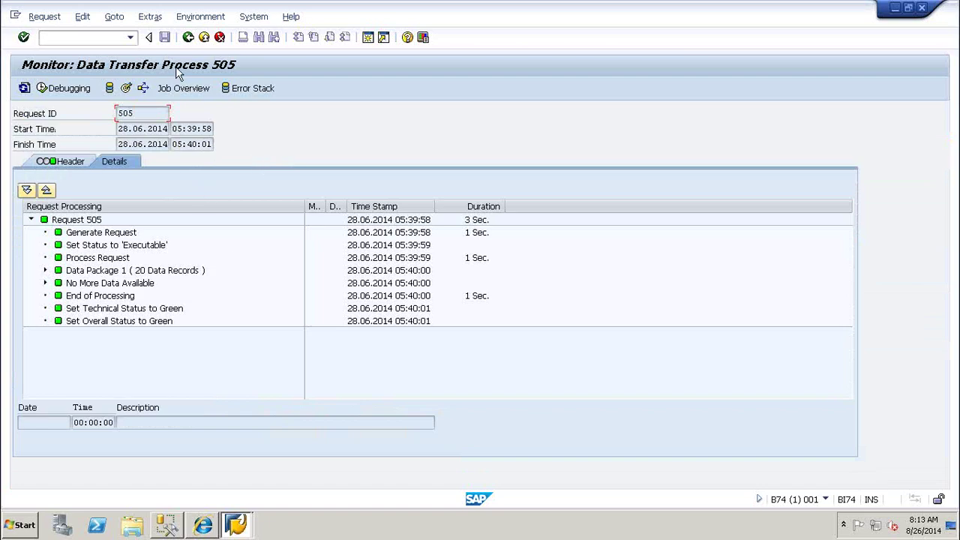
left_click(188, 38)
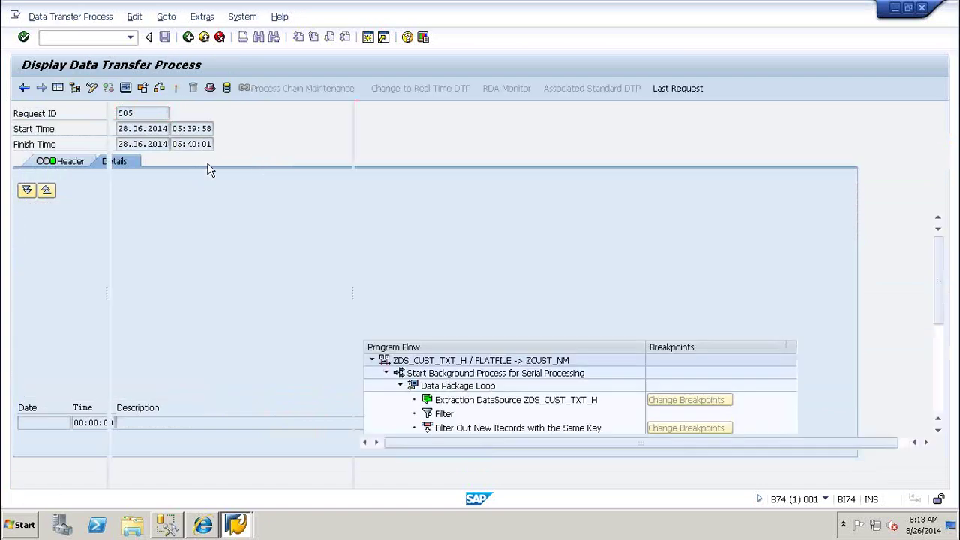
left_click(188, 37)
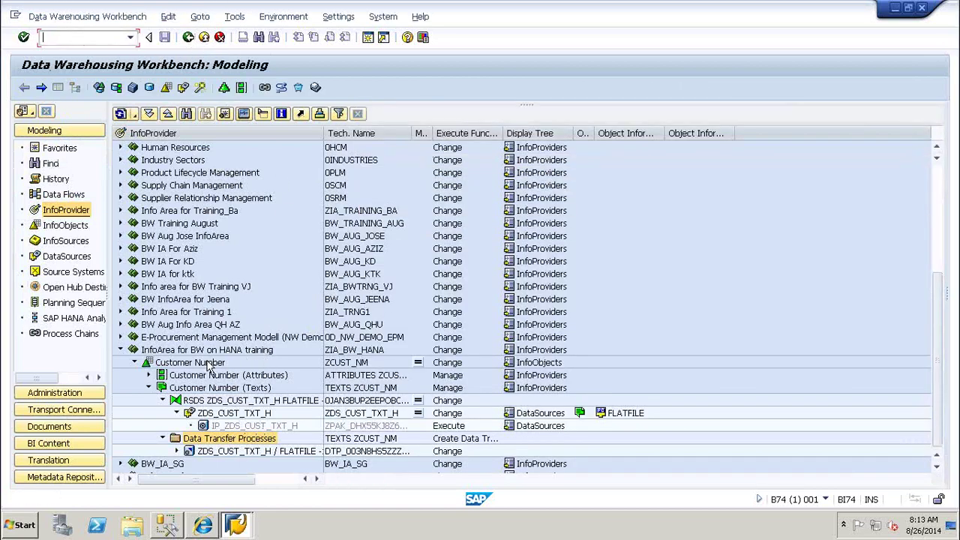
Step: Examine all entries of the Customer Number characteristic's SID table /BIC/SZCUST_NM and return to the characteristic's details
left_click(209, 365)
double_click(209, 365)
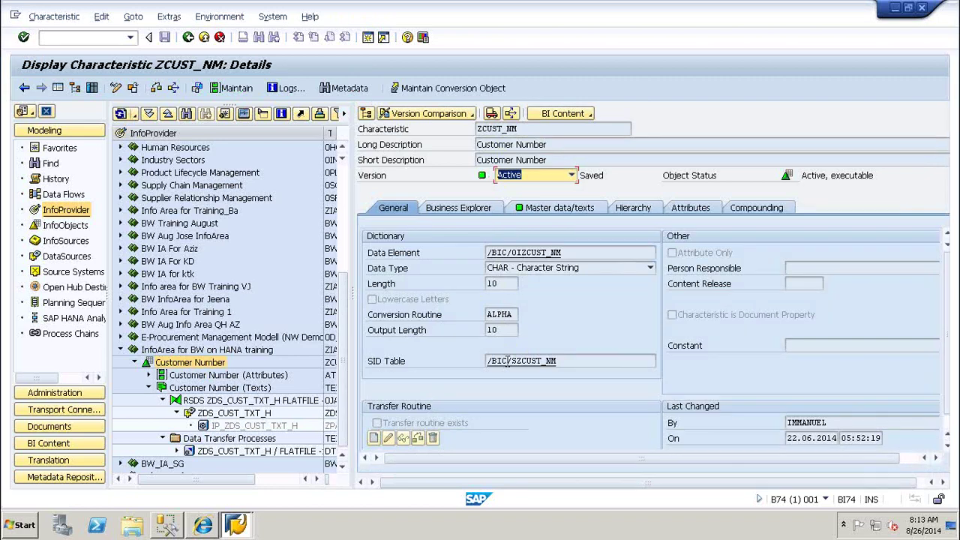
double_click(534, 363)
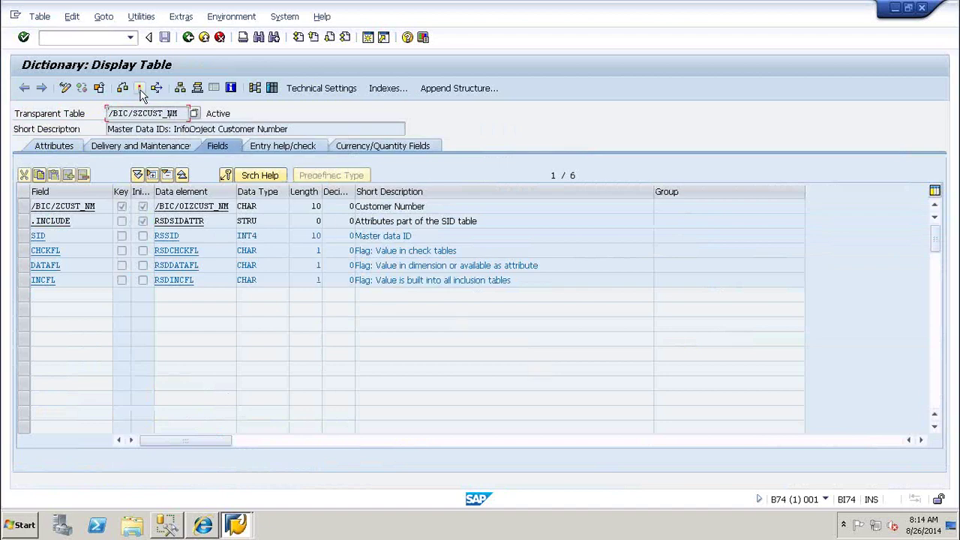
left_click(273, 88)
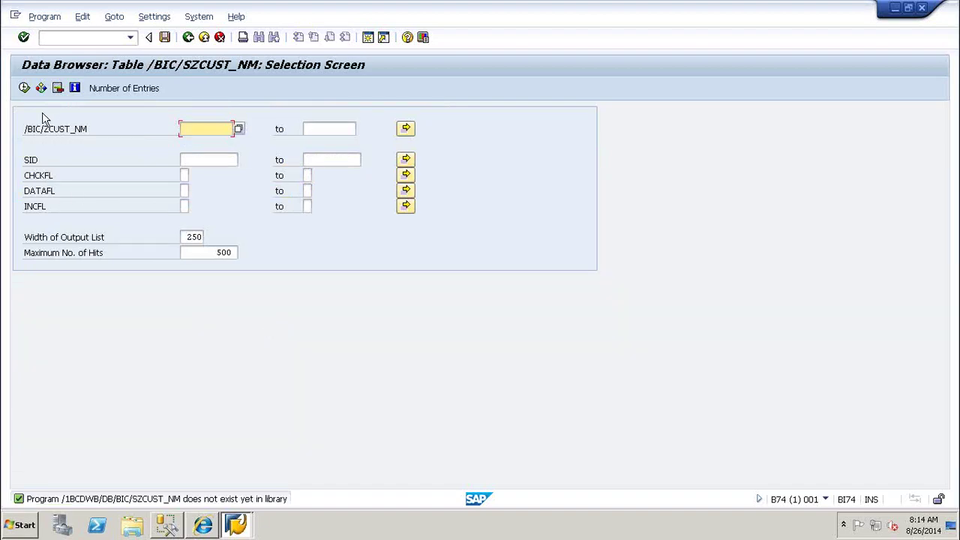
left_click(24, 88)
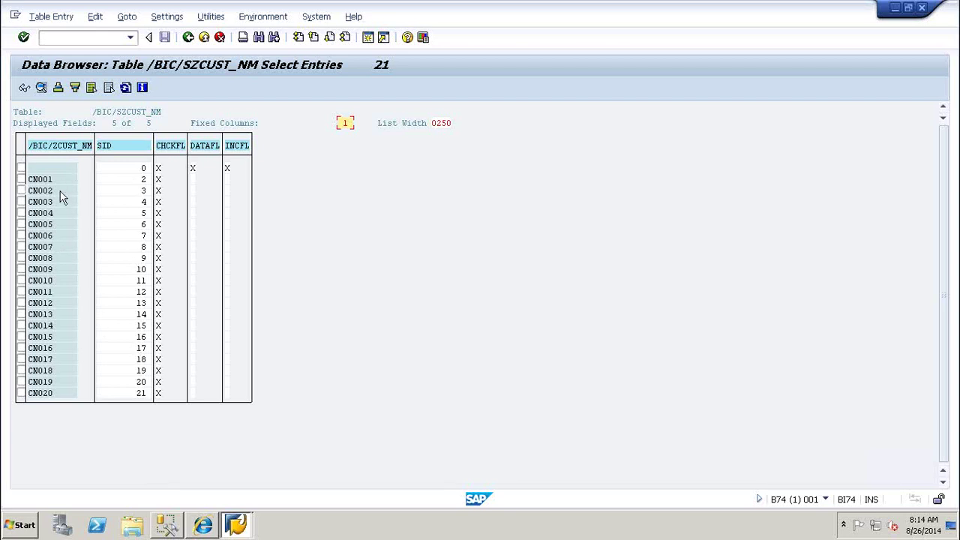
left_click(188, 38)
left_click(188, 38)
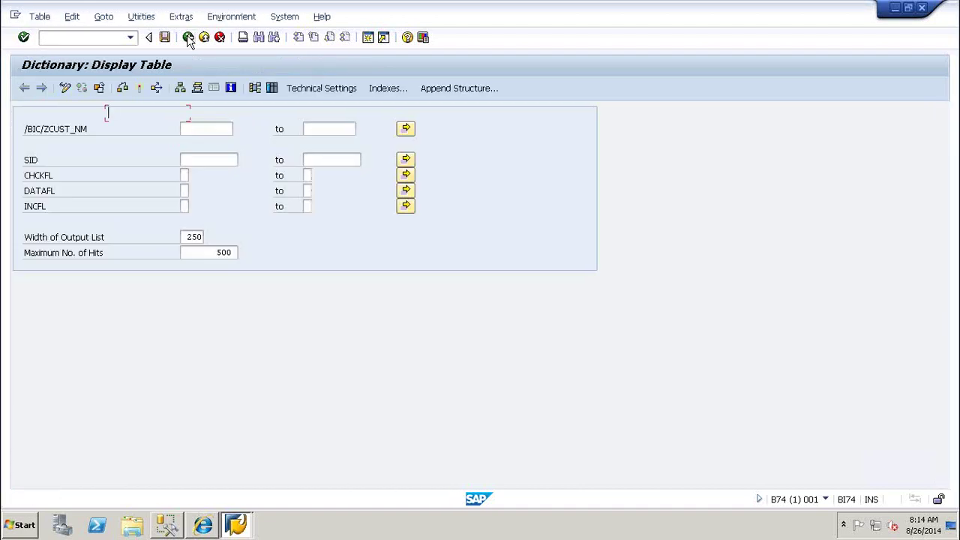
left_click(188, 37)
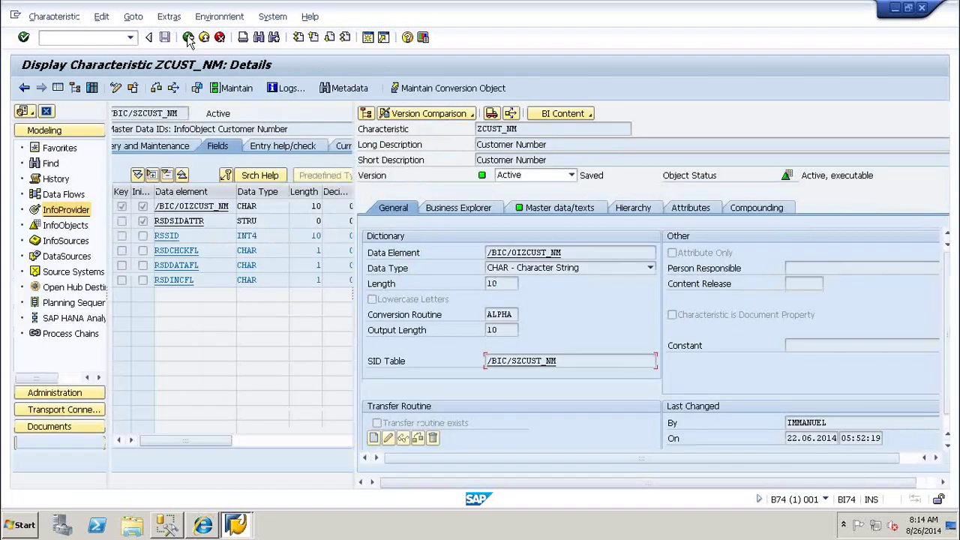
Step: Examine all entries of the characteristic's text table /BIC/TZCUST_NM, return to its details and collapse the Customer Number (Texts) node
left_click(572, 209)
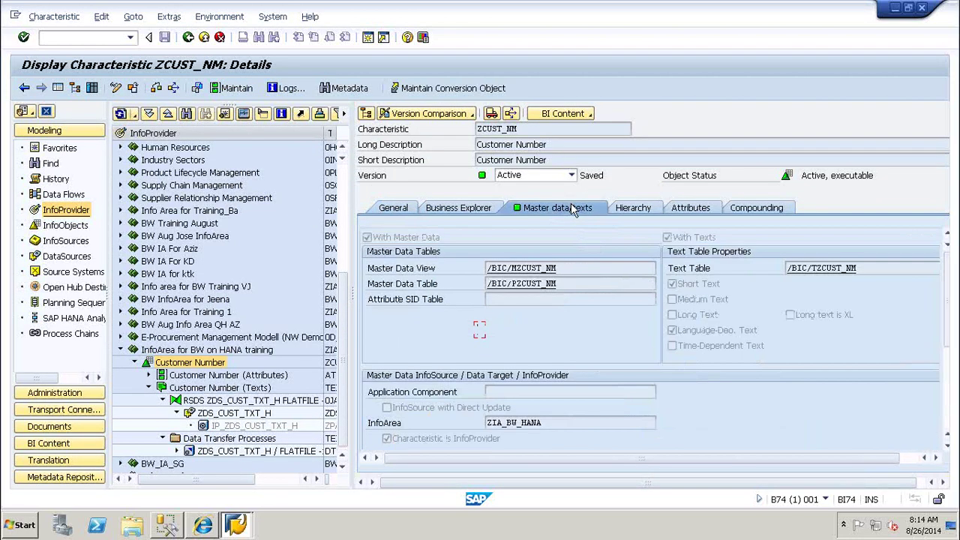
double_click(816, 270)
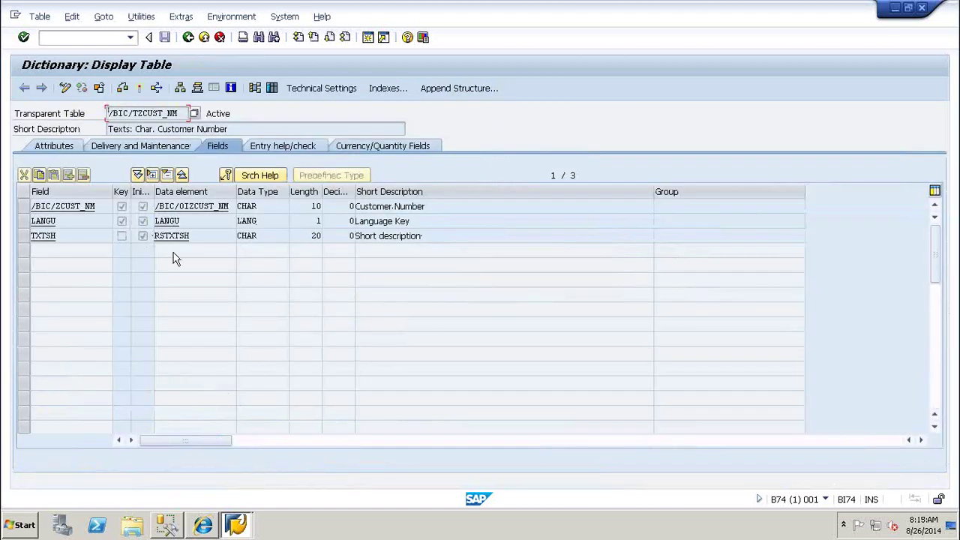
left_click(272, 89)
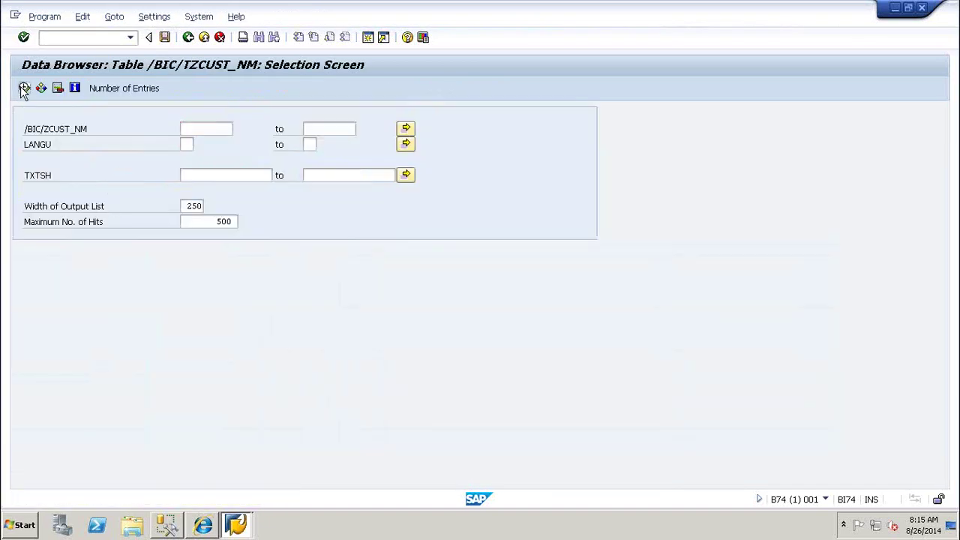
left_click(24, 88)
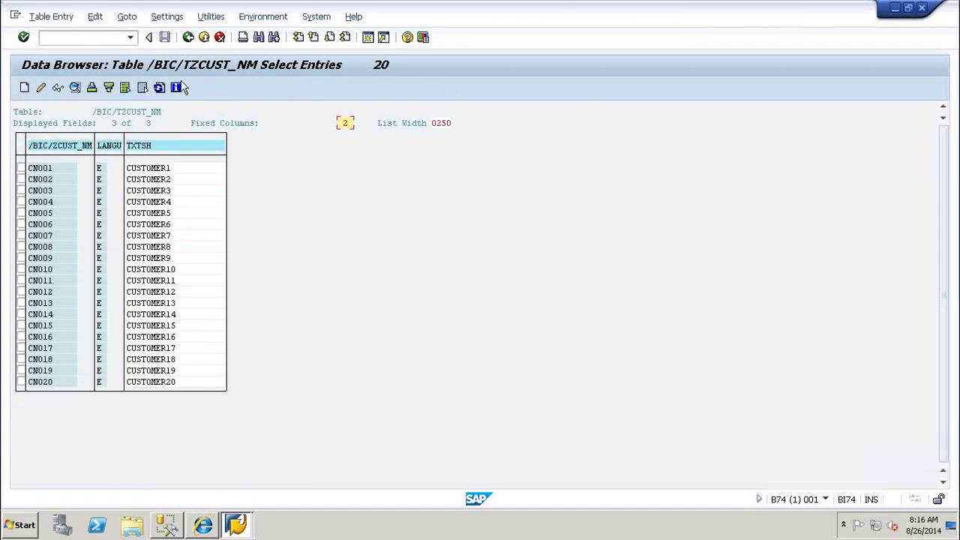
left_click(188, 39)
left_click(188, 39)
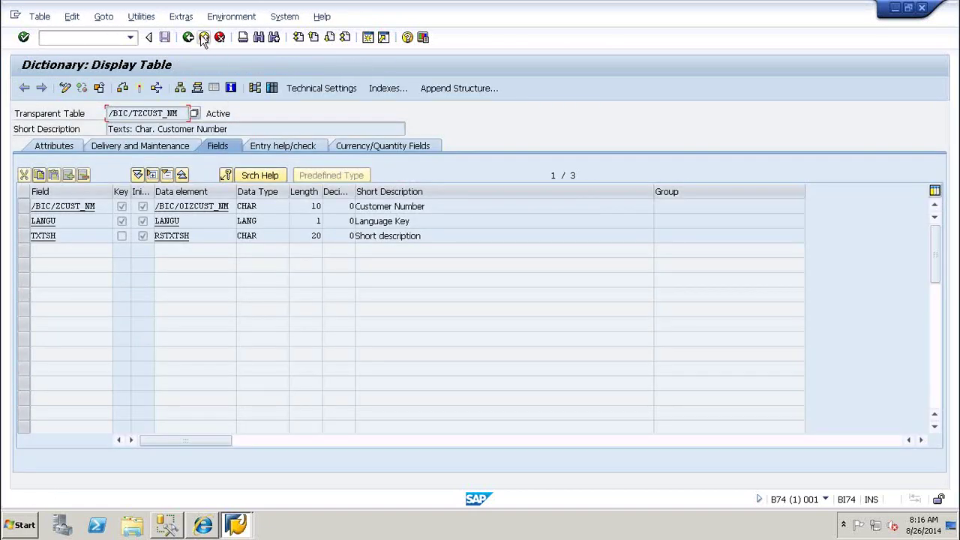
left_click(188, 39)
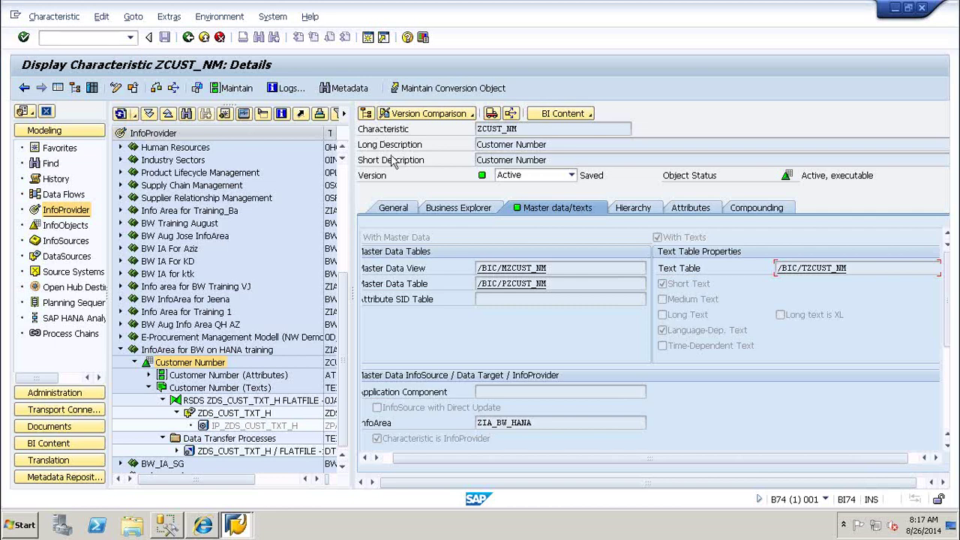
left_click(148, 388)
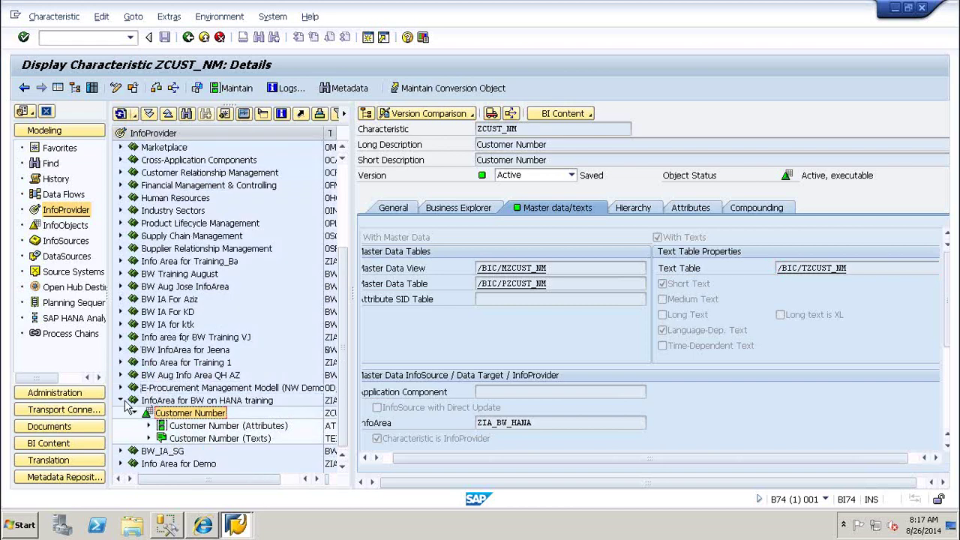
Step: Collapse the InfoArea for BW on HANA training, switch to the InfoObjects tree and search it for 0CUSTOMER
left_click(123, 402)
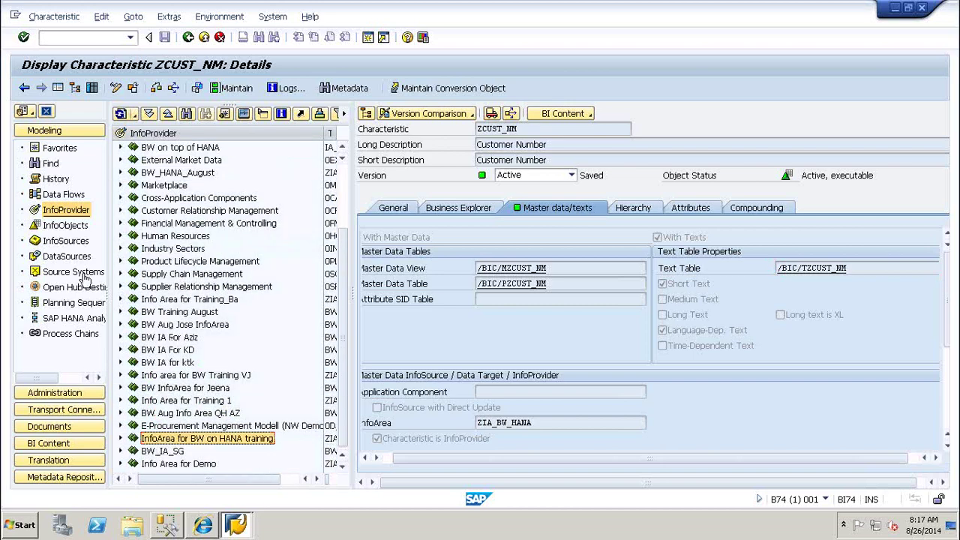
left_click(52, 227)
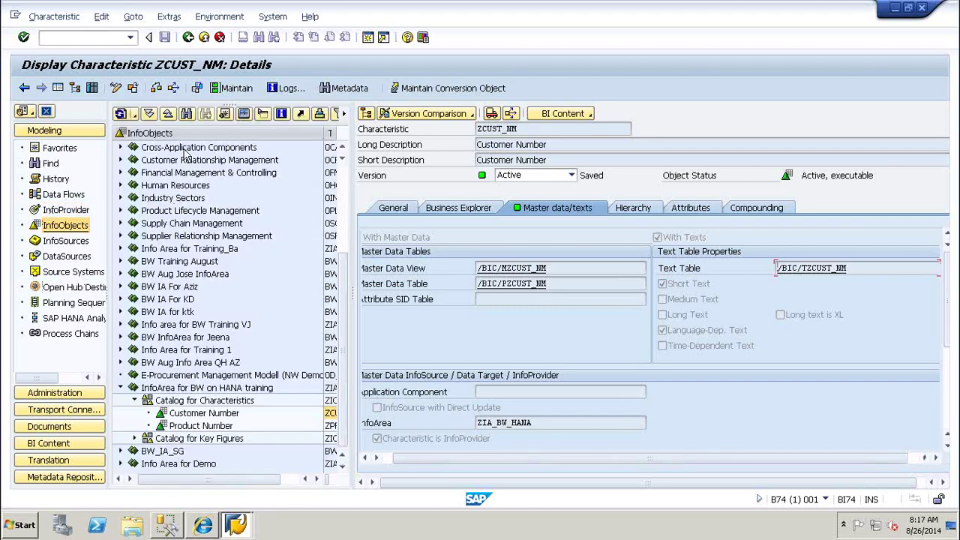
left_click(187, 115)
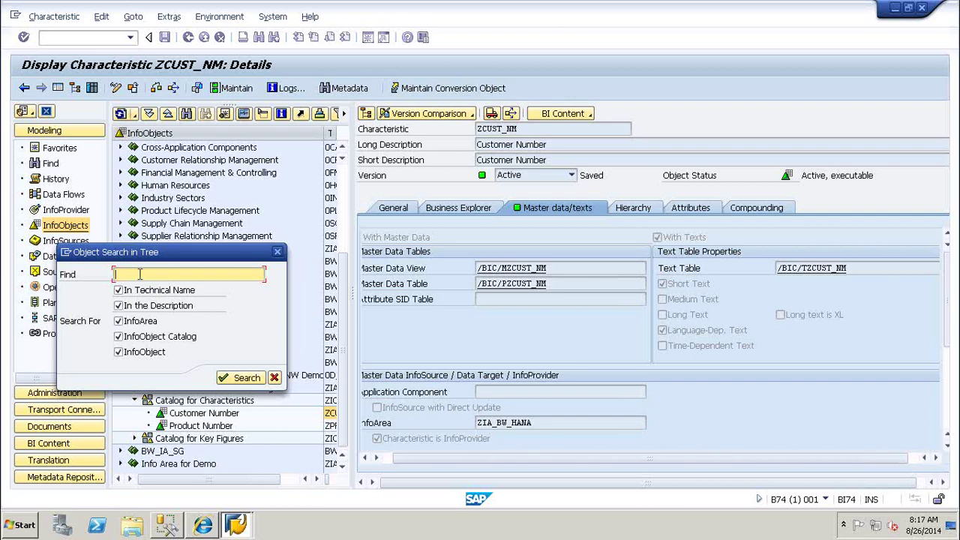
type("0CUSTOMER")
key("Return")
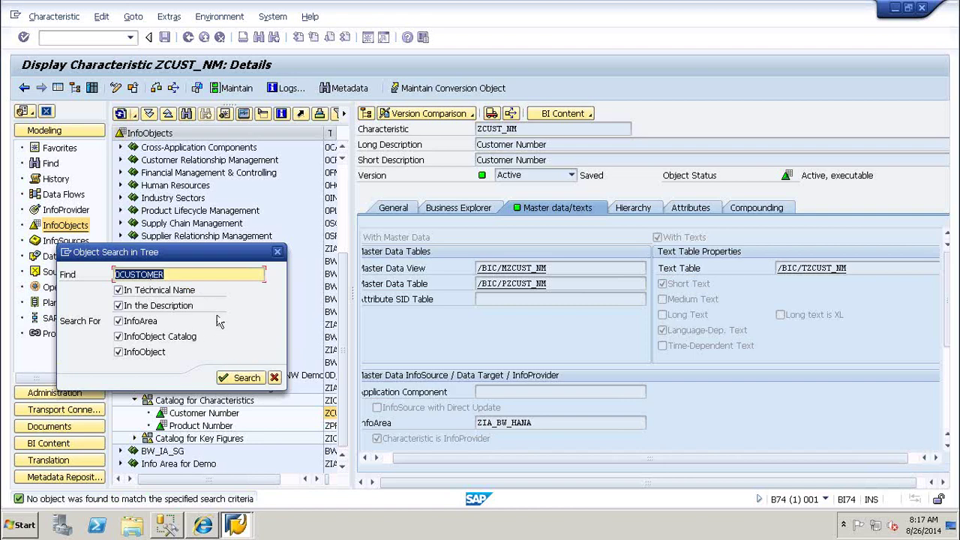
left_click(237, 377)
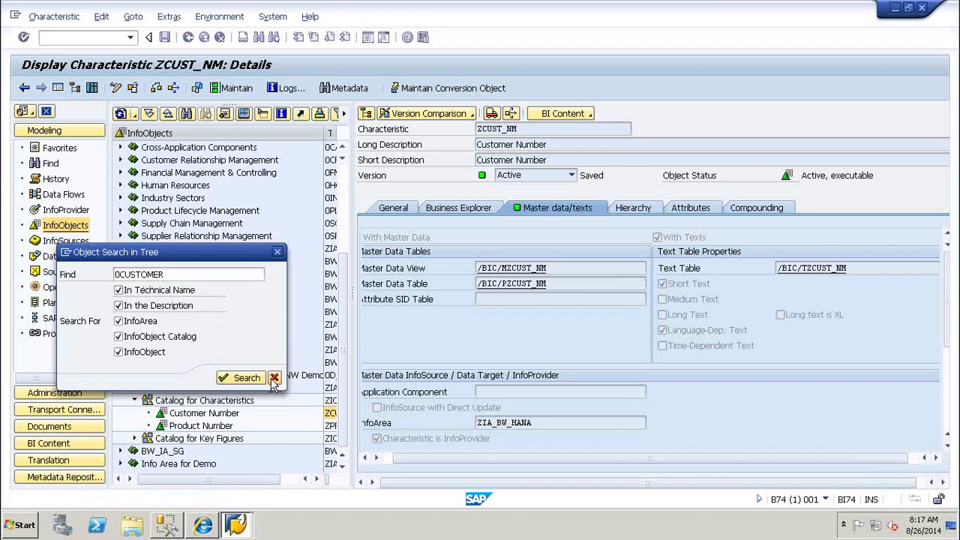
Step: Open the BI Content area and start transaction RSD1 in a new session
left_click(54, 445)
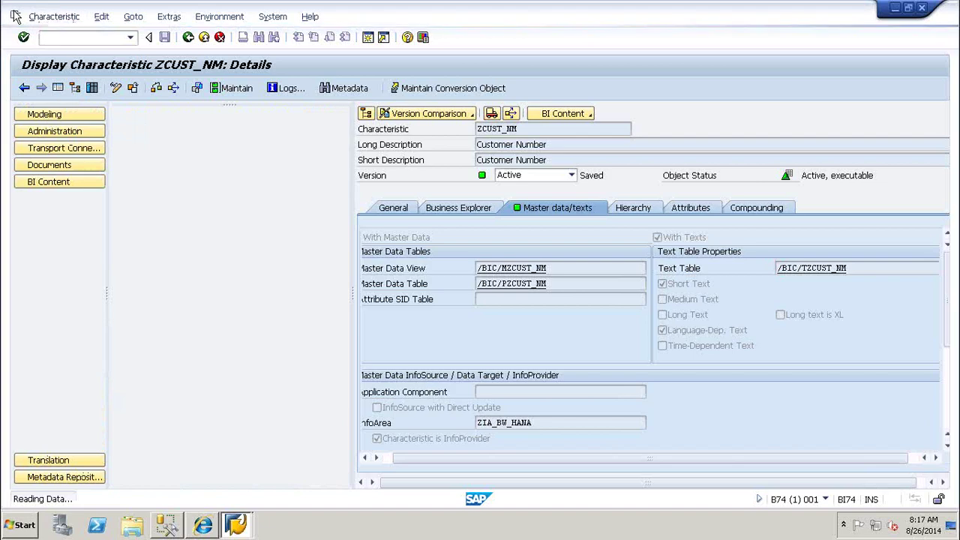
left_click(15, 16)
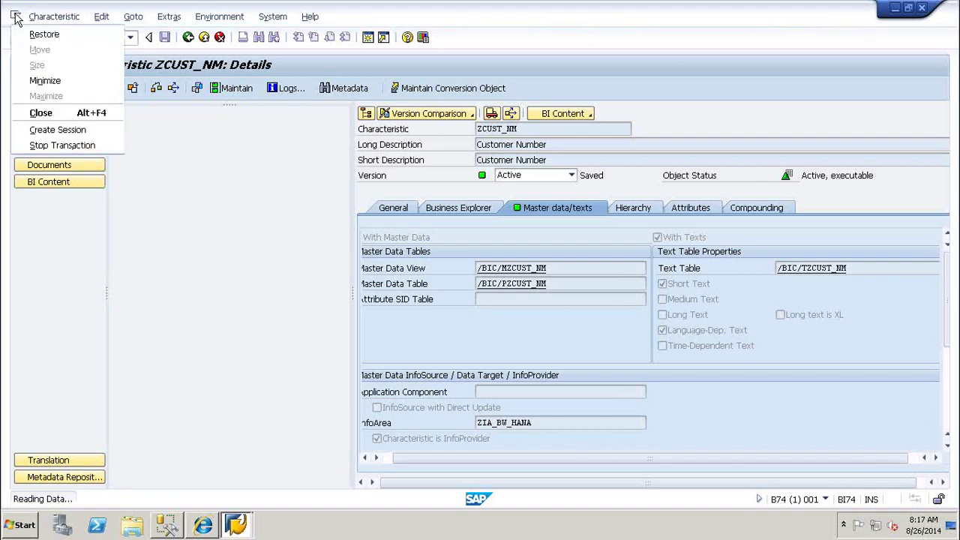
left_click(48, 130)
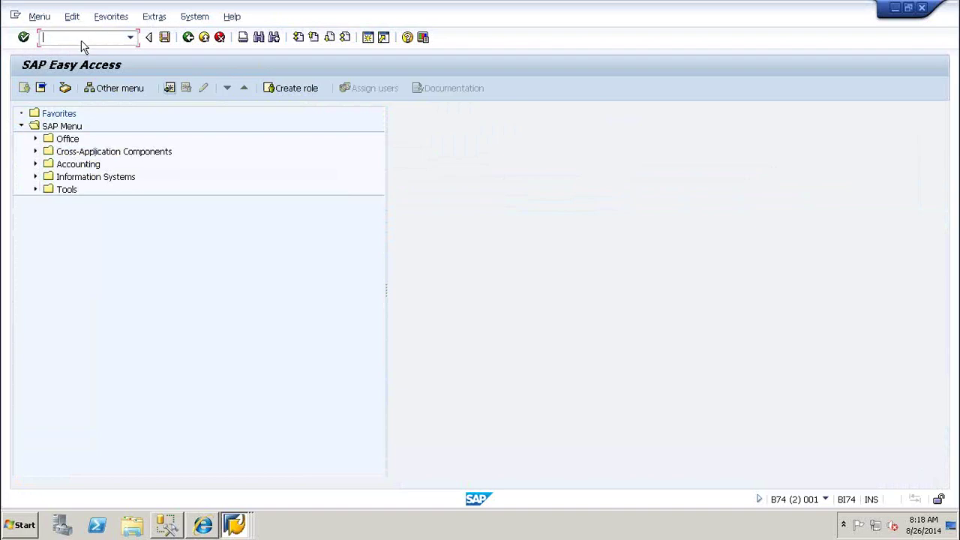
type("rsd1")
key("Return")
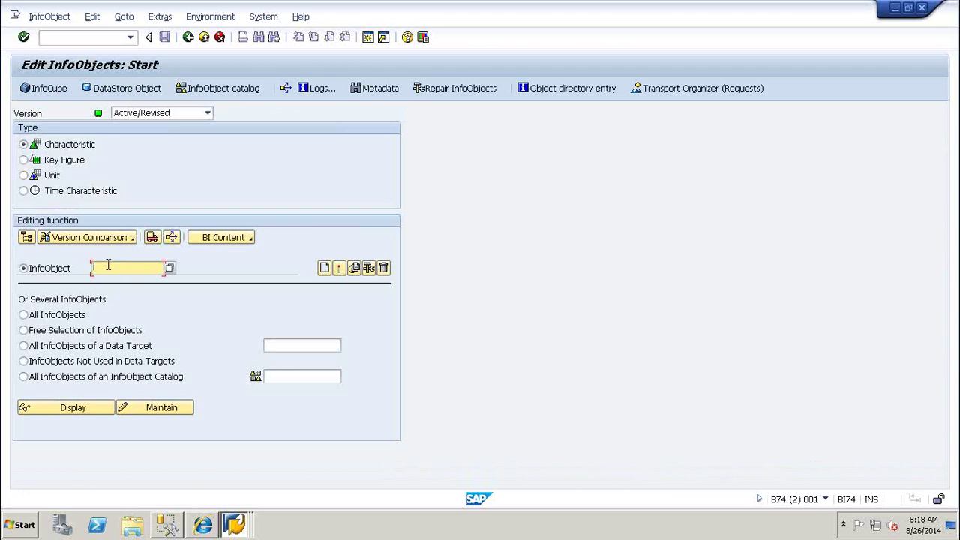
Step: Display characteristic 0CUSTOMER and review its master data/text tables, attributes and general settings
type("0CUSTOMER")
key("Return")
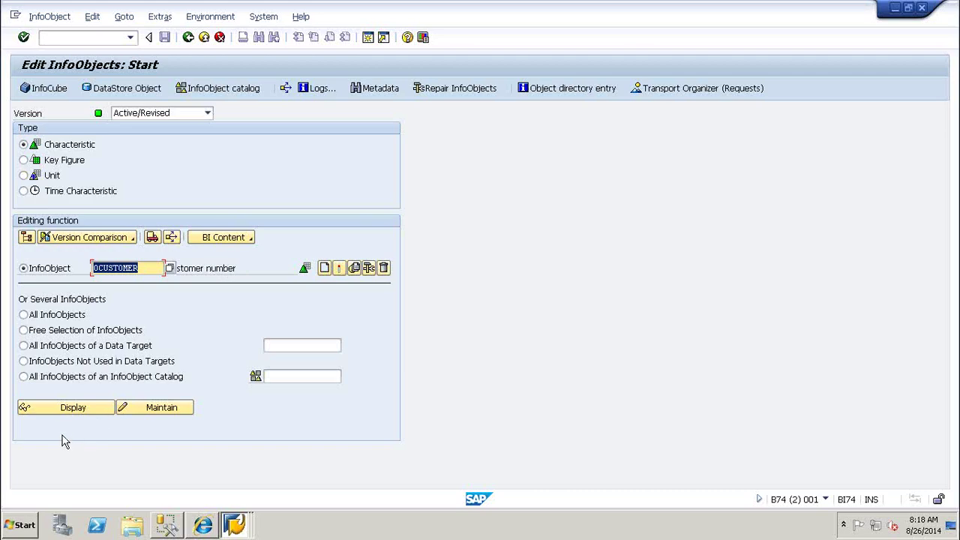
left_click(56, 412)
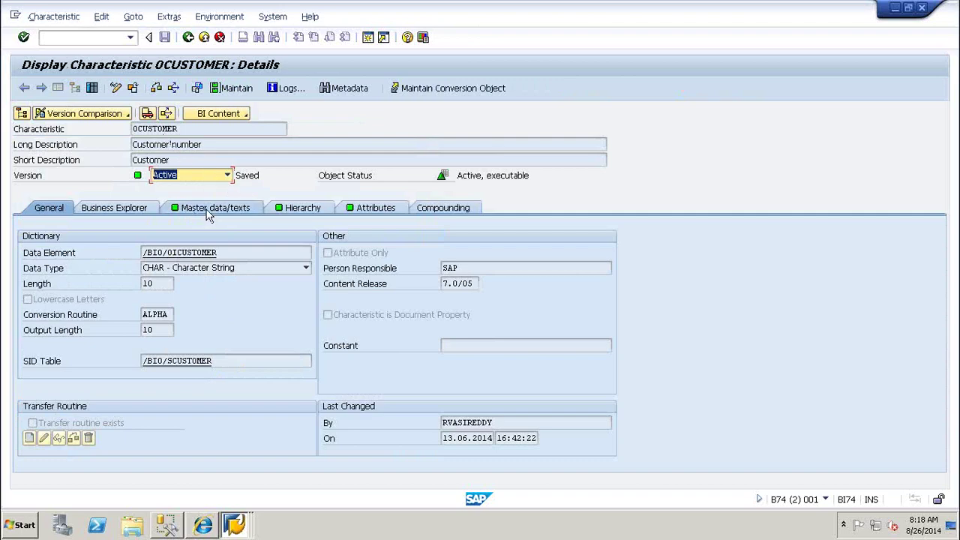
left_click(219, 206)
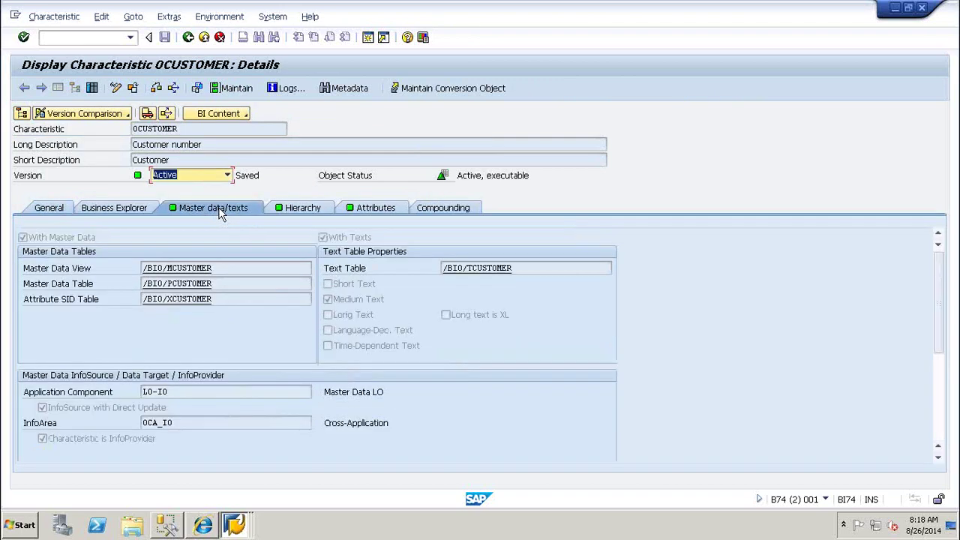
left_click(379, 206)
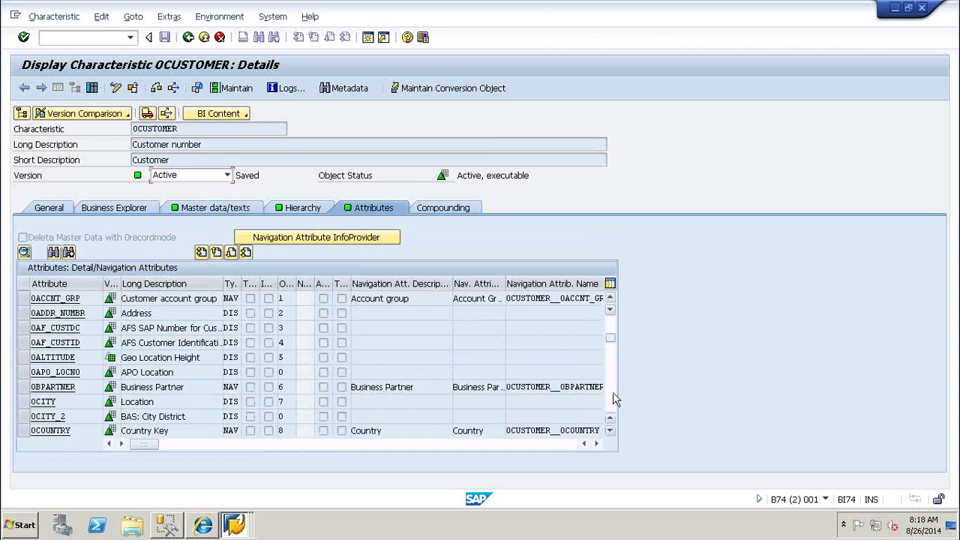
left_click(612, 397)
left_click(612, 397)
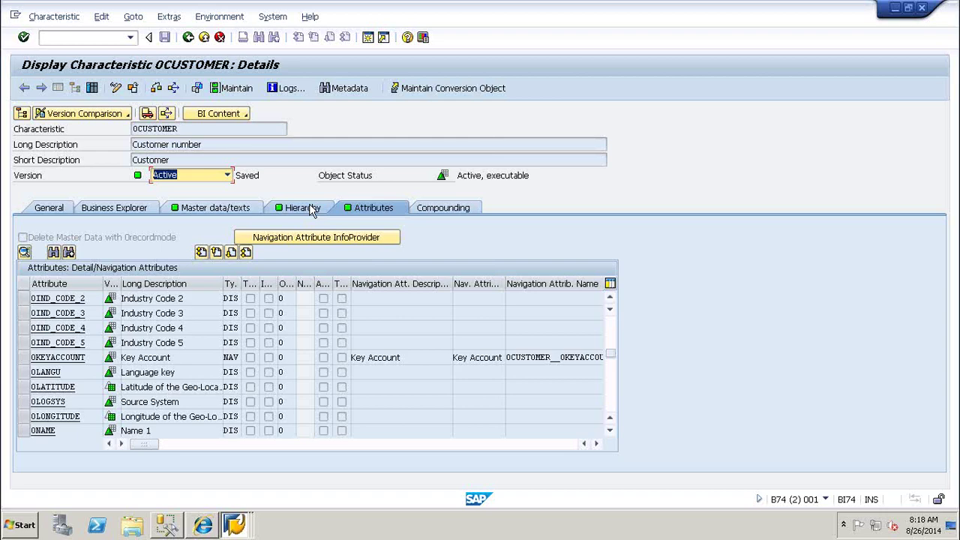
left_click(60, 214)
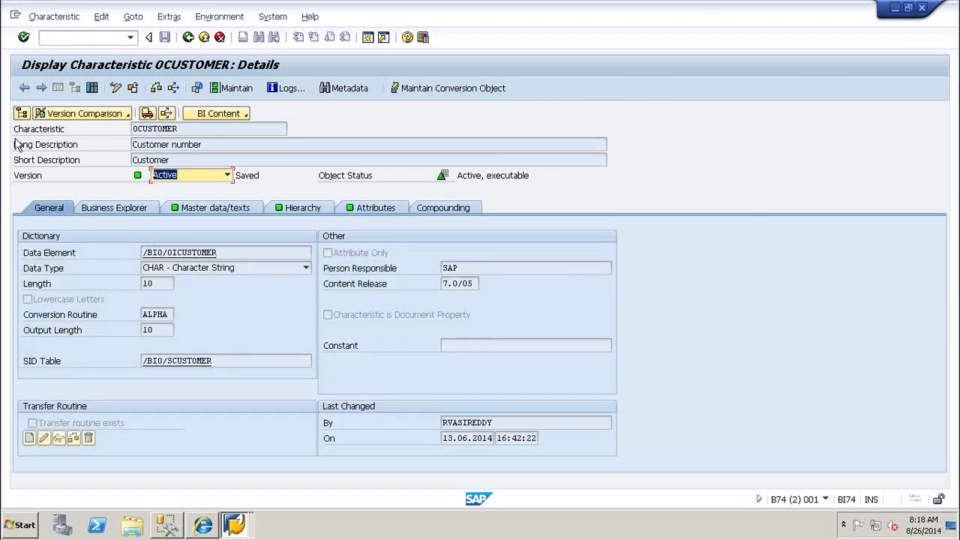
Step: Open table RSTRFIELDSH in the ABAP Dictionary (SE11) in a new session and bring up the selection screen for its contents
left_click(67, 39)
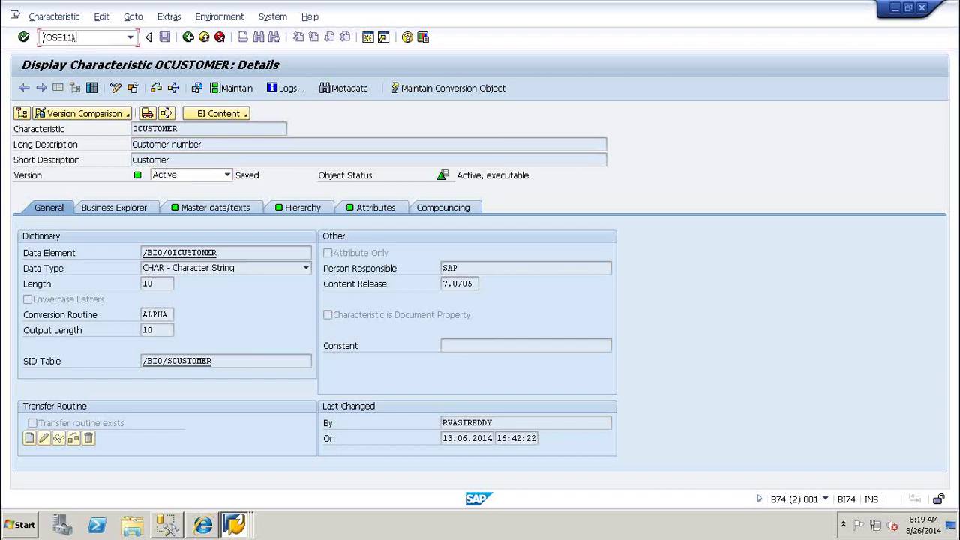
type("/OSE11")
key("Return")
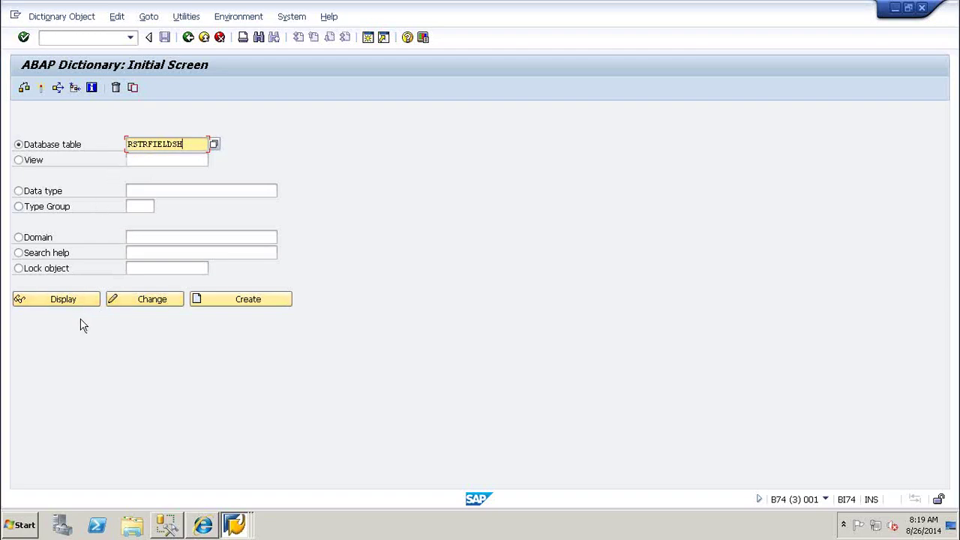
left_click(60, 302)
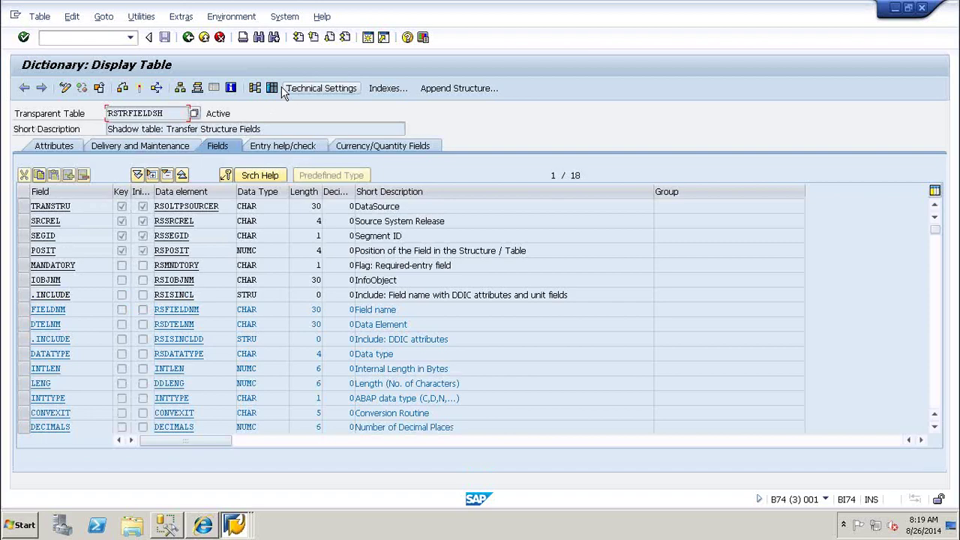
left_click(272, 88)
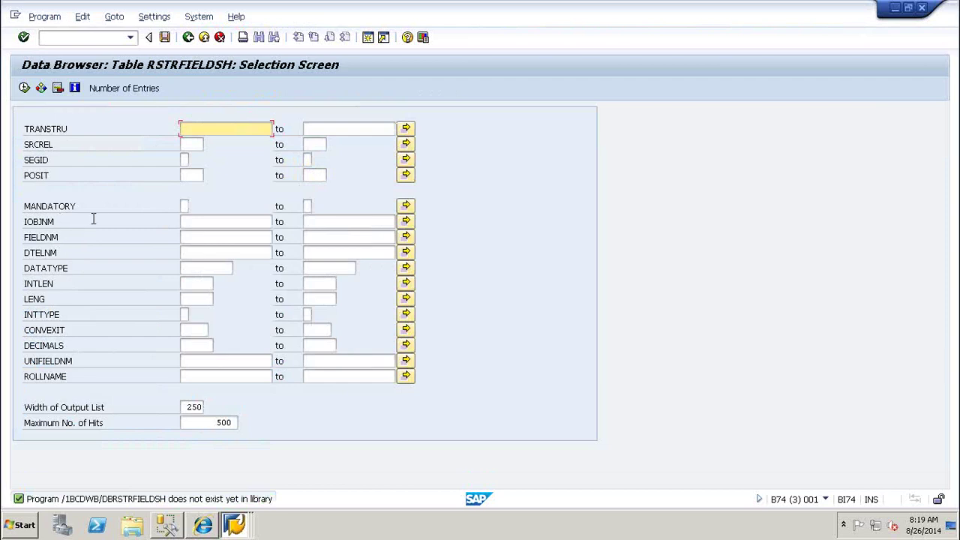
Step: List the RSTRFIELDSH entries whose field name is KUNNR
left_click(204, 238)
type("KU")
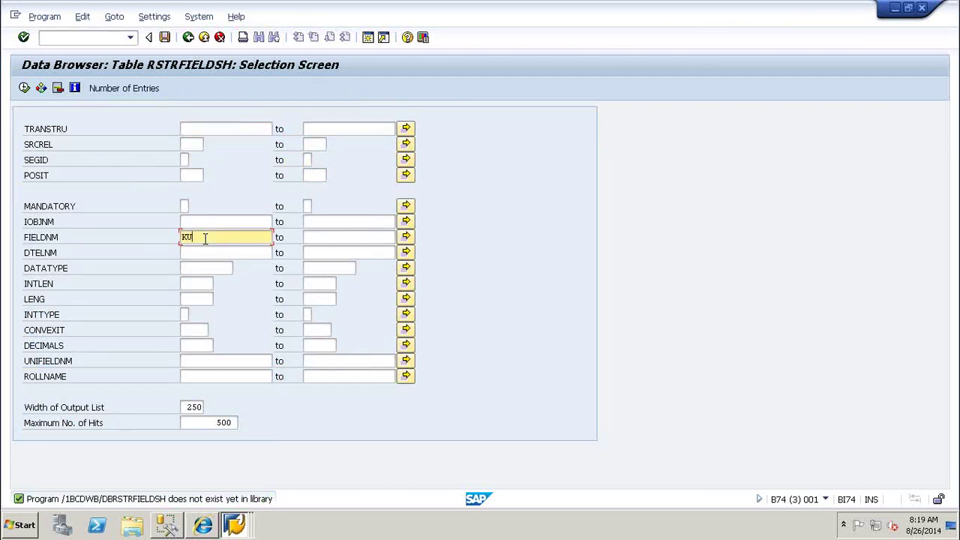
type("NNR")
left_click(188, 222)
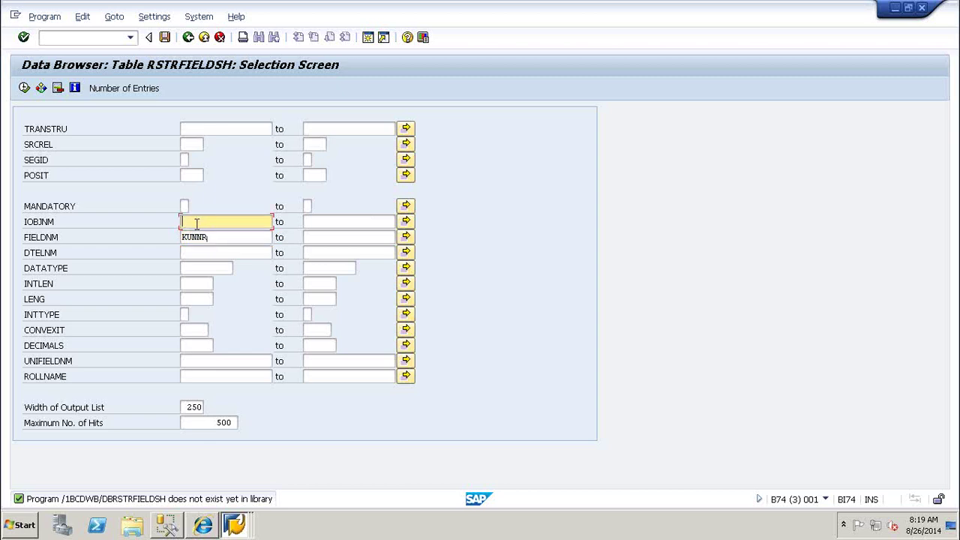
left_click(24, 88)
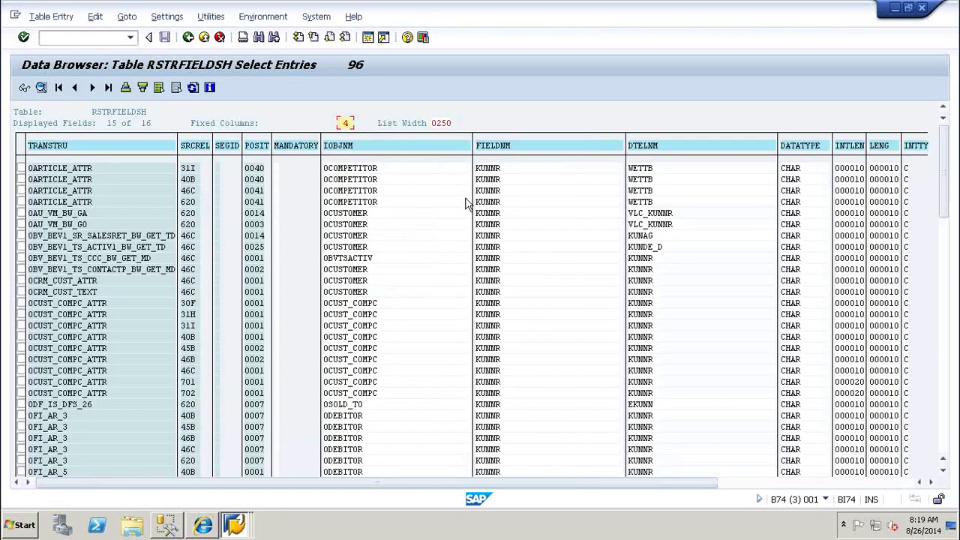
Step: Examine the InfoObjects mapped to KUNNR along with their data types, lengths and conversion exits
left_click(491, 213)
left_click(347, 214)
left_click(365, 202)
left_click(350, 315)
left_click(330, 426)
left_click(947, 405)
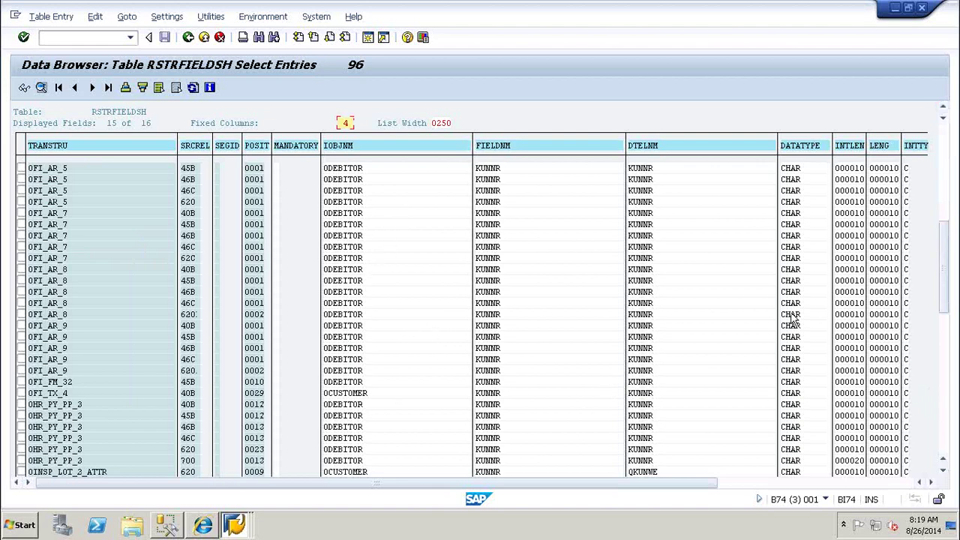
left_click(793, 169)
left_click(847, 169)
left_click_drag(944, 291, 934, 197)
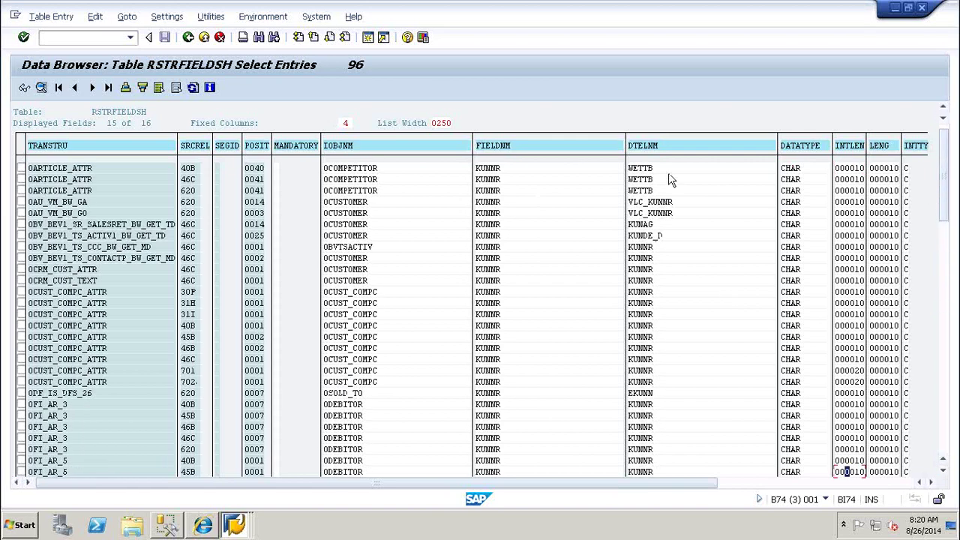
left_click(351, 213)
left_click(747, 480)
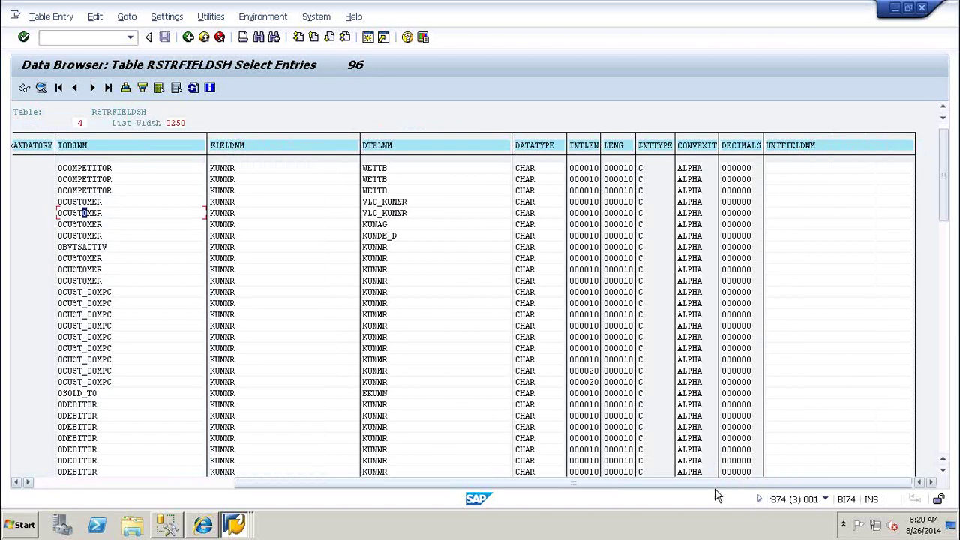
left_click(189, 483)
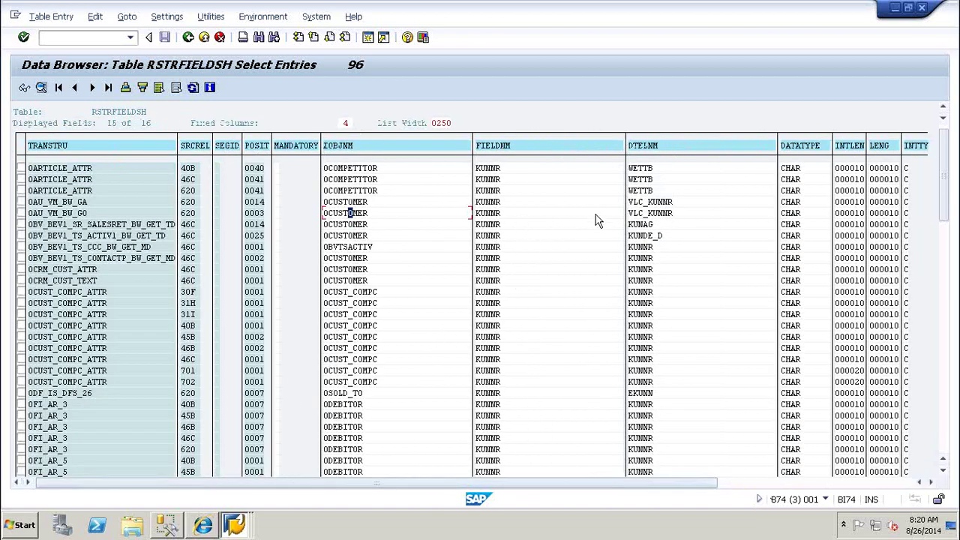
Step: Compare the KUNNR mappings for 0CUSTOMER, 0COMPETITOR, 0DEBITOR and 0SOLD_TO, and return to the selection screen
left_click(486, 215)
left_click(332, 216)
left_click(492, 216)
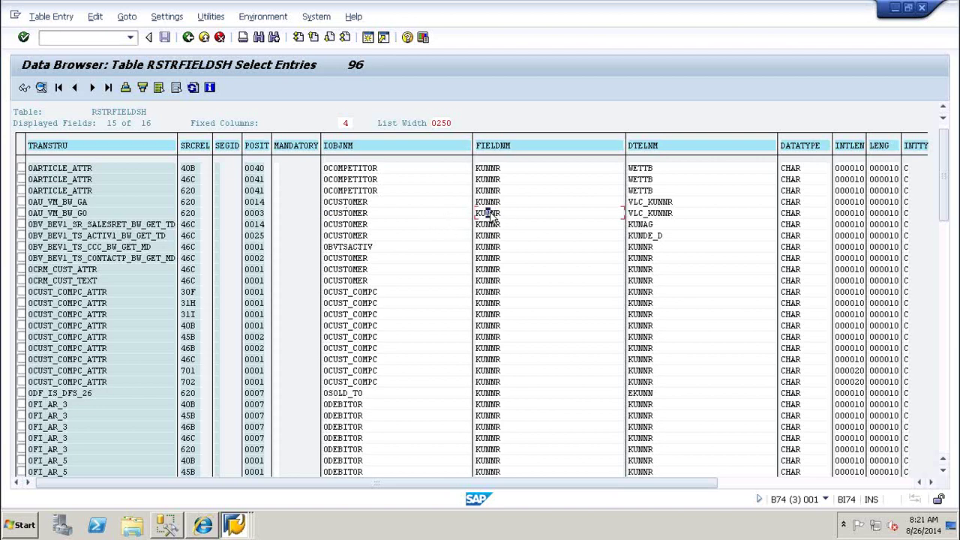
left_click(345, 215)
left_click(340, 180)
left_click(335, 224)
left_click(335, 405)
left_click(335, 393)
left_click(482, 214)
left_click(335, 214)
left_click(188, 39)
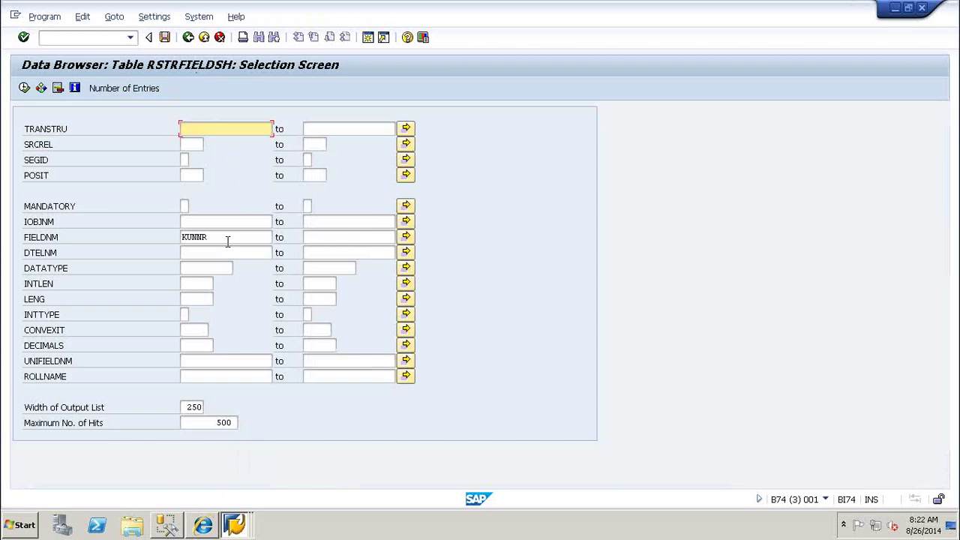
Step: Switch to the BI Content session, widen the InfoProvider tree and its name column, and select InfoArea for Validationsheet
left_click(235, 525)
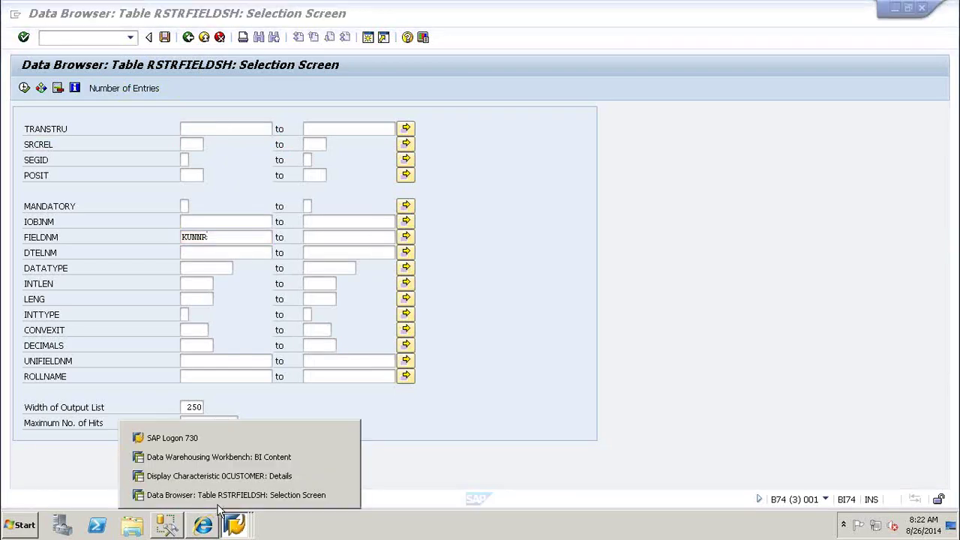
left_click(187, 462)
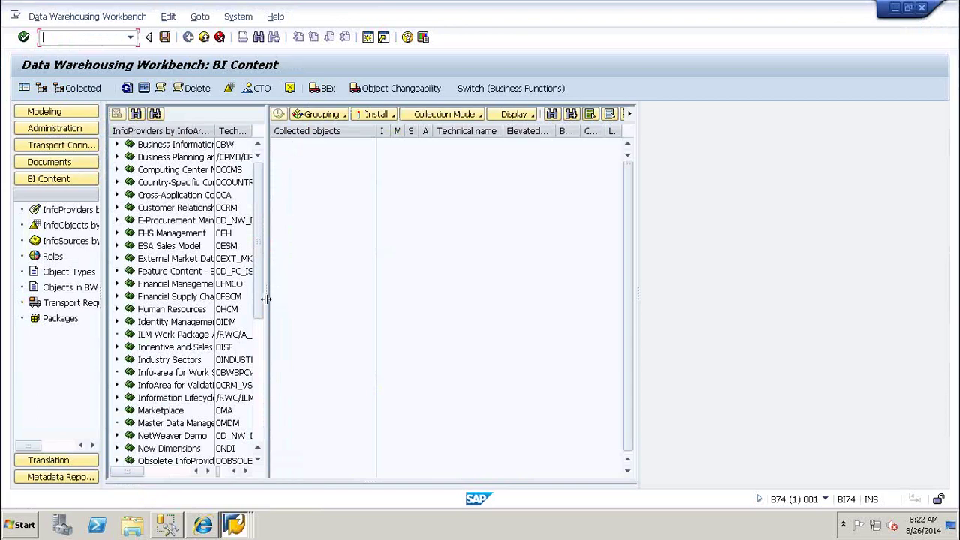
left_click_drag(266, 298, 356, 298)
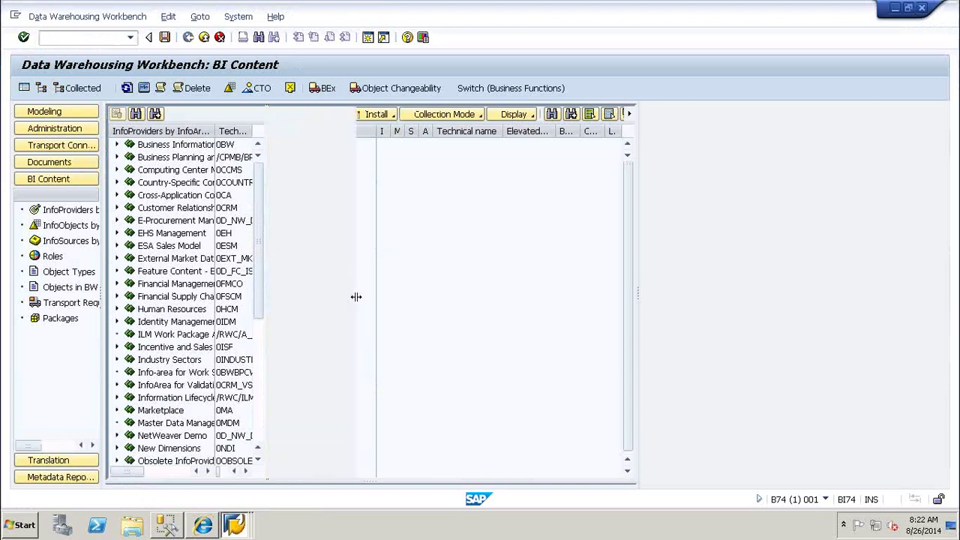
left_click(247, 372)
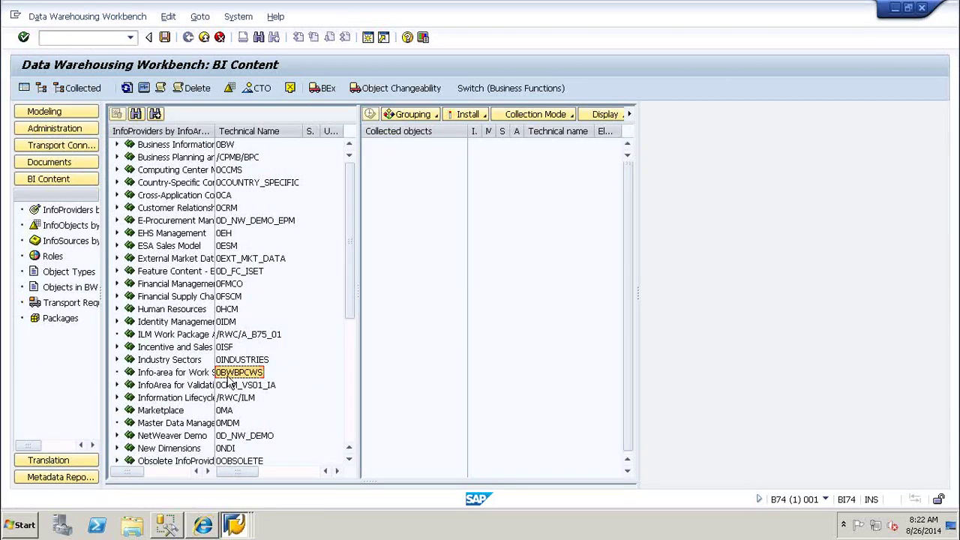
left_click(229, 385)
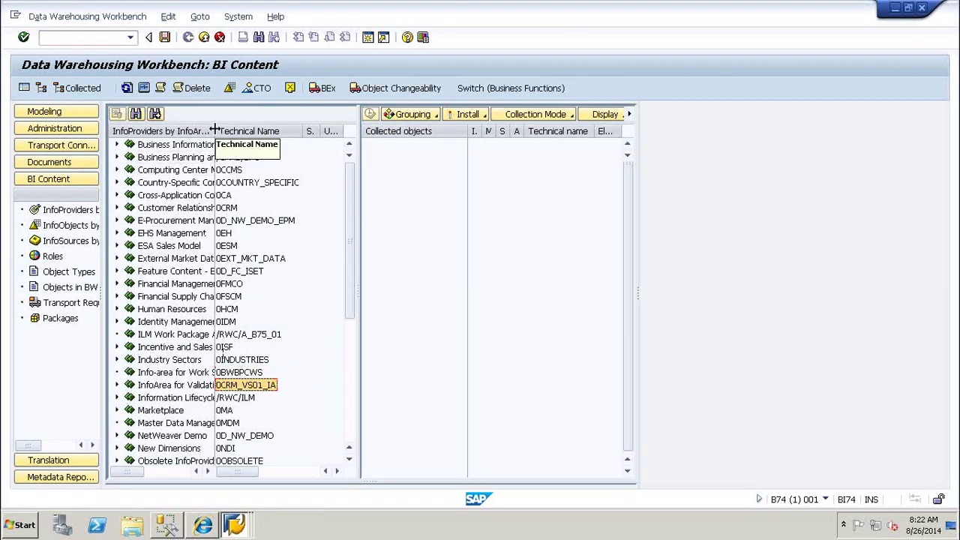
left_click_drag(215, 130, 264, 123)
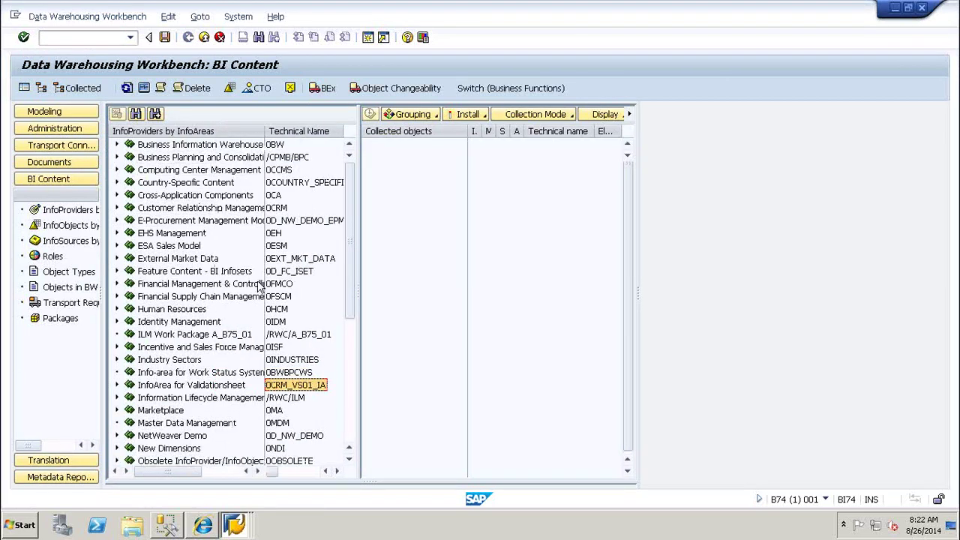
left_click(227, 387)
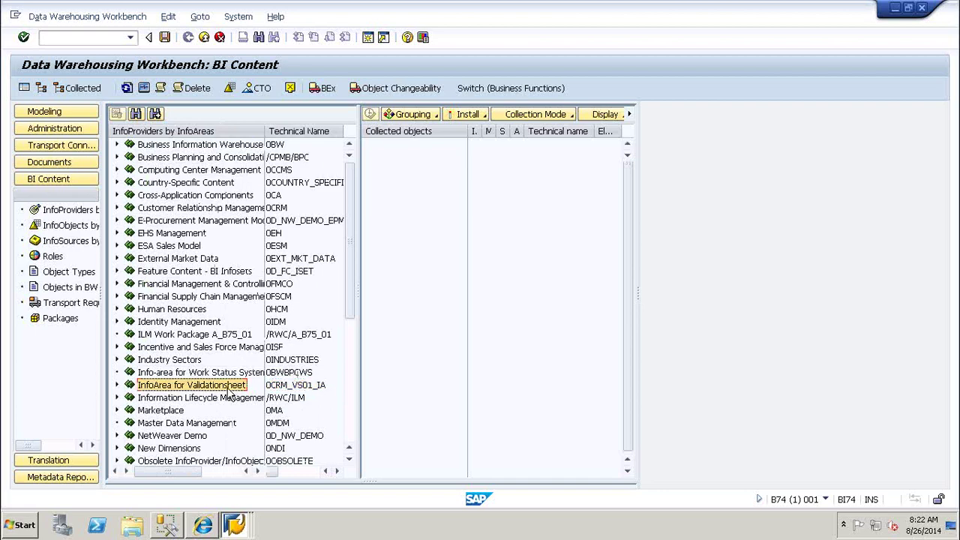
Step: Search the InfoProvider tree for CRM and look through the matching InfoAreas and InfoProviders
left_click(288, 386)
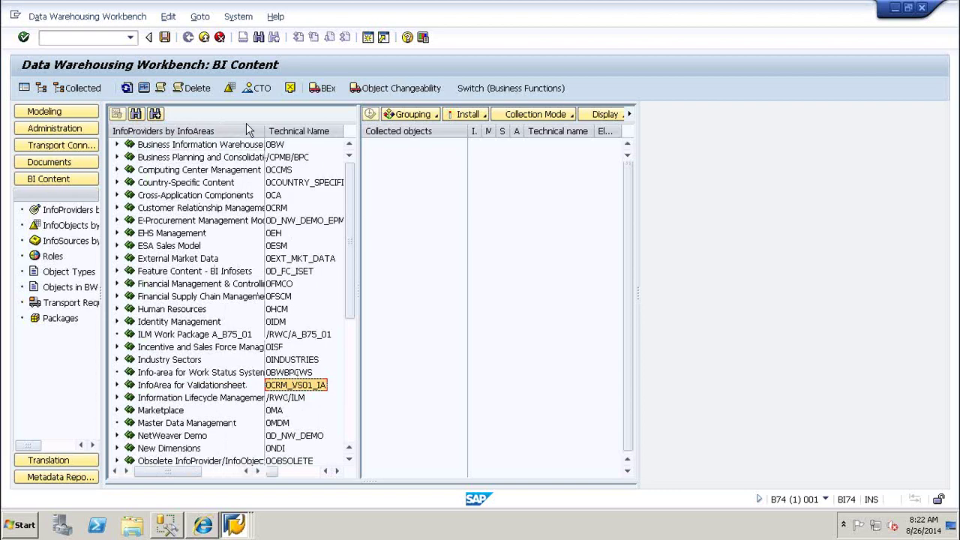
left_click(135, 113)
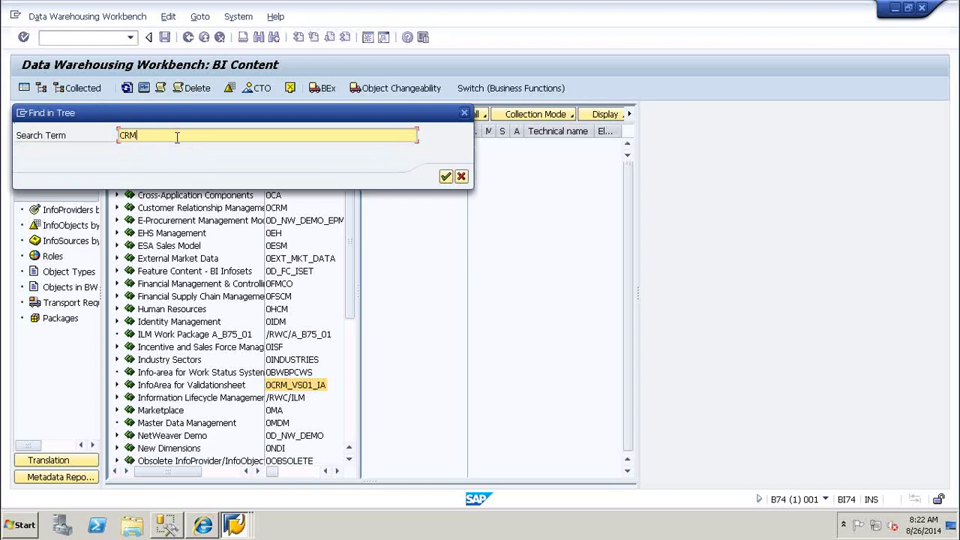
key("Return")
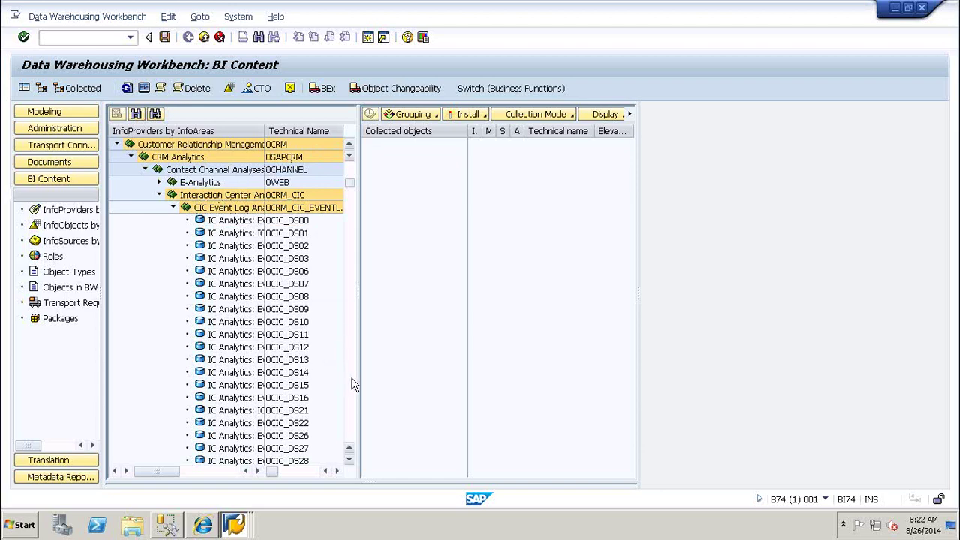
scroll(355, 384, "down", 8)
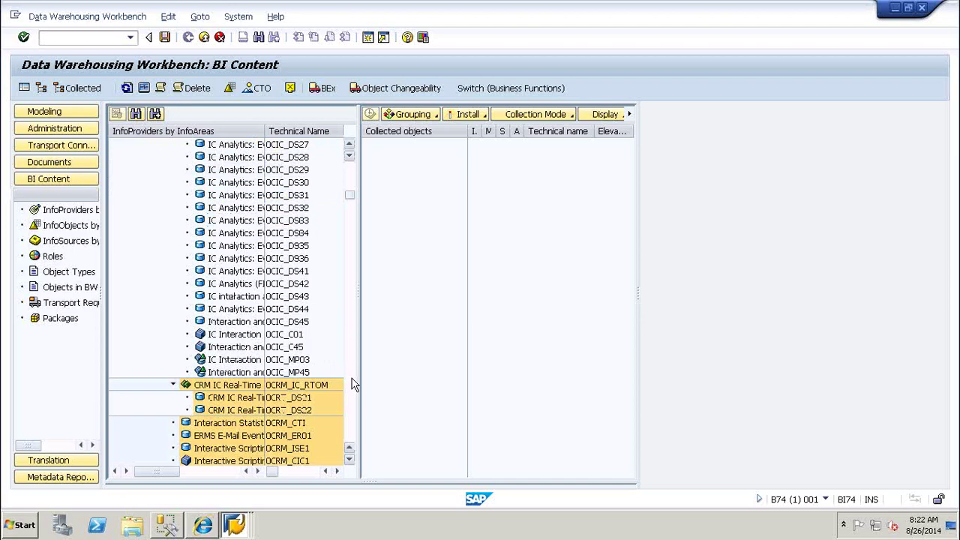
scroll(355, 385, "down", 8)
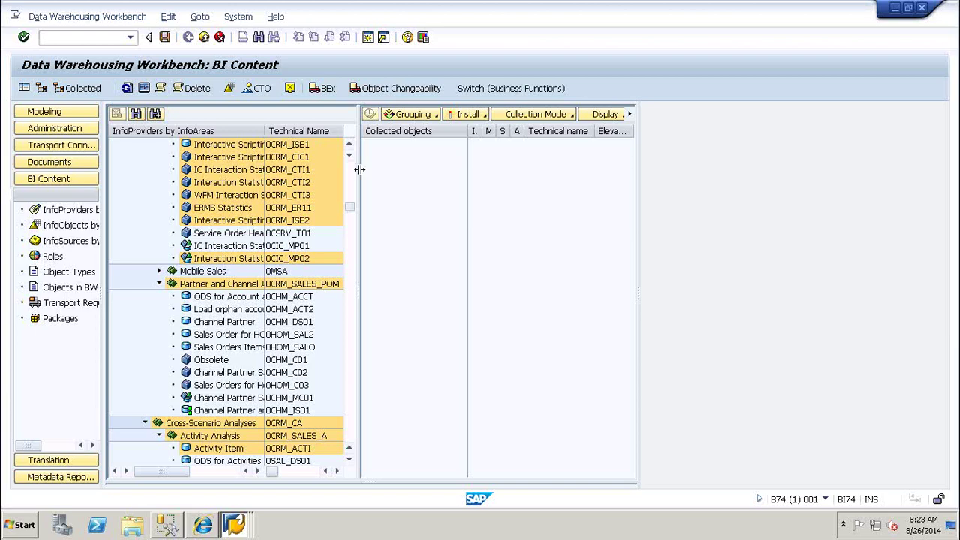
Step: Widen the InfoProvider tree and open the metadata of InfoCube 0CRM_CTI2, dismissing the browser's security notice
left_click_drag(359, 170, 522, 165)
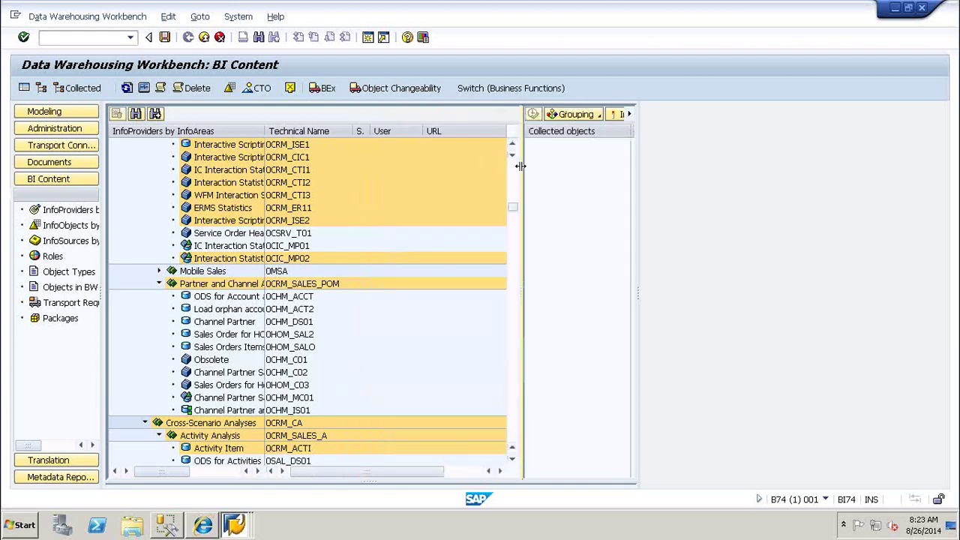
left_click_drag(521, 166, 444, 185)
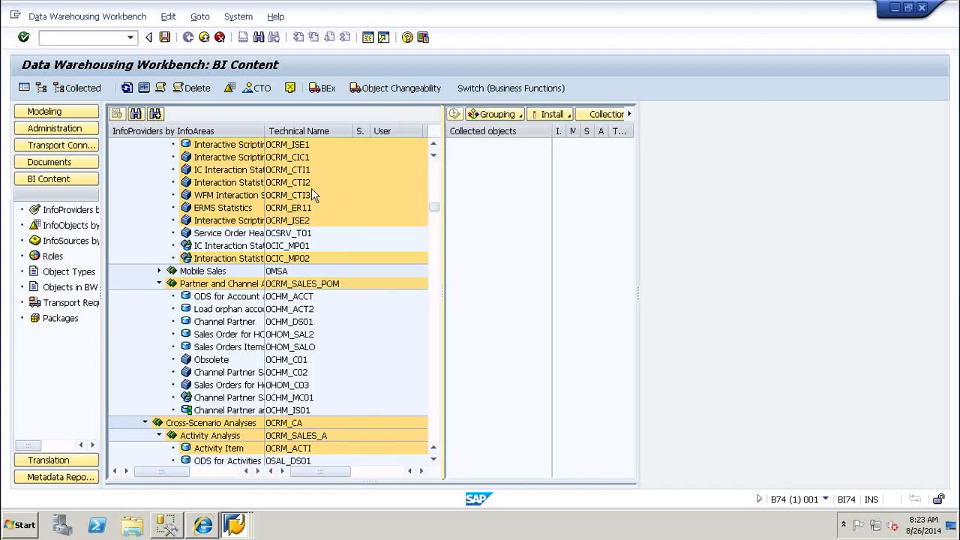
left_click(250, 184)
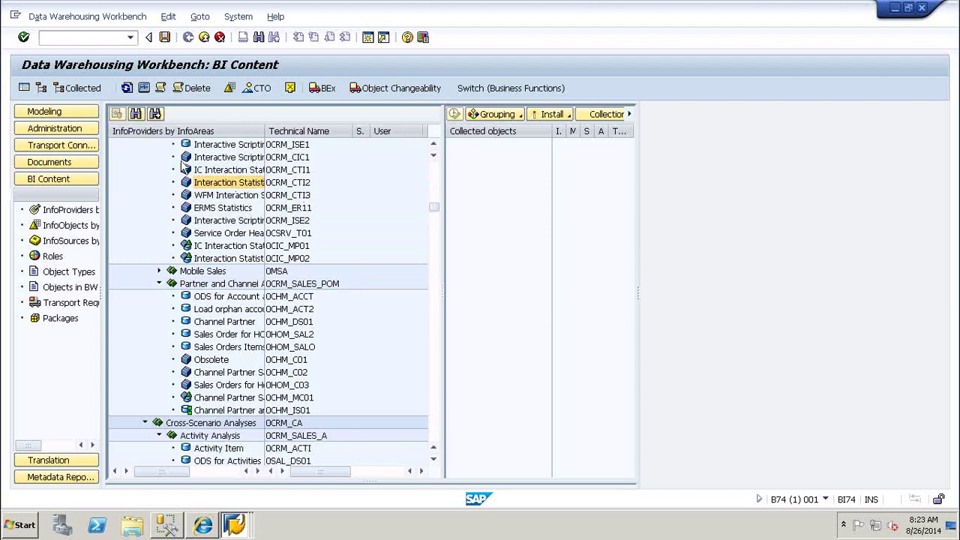
double_click(248, 184)
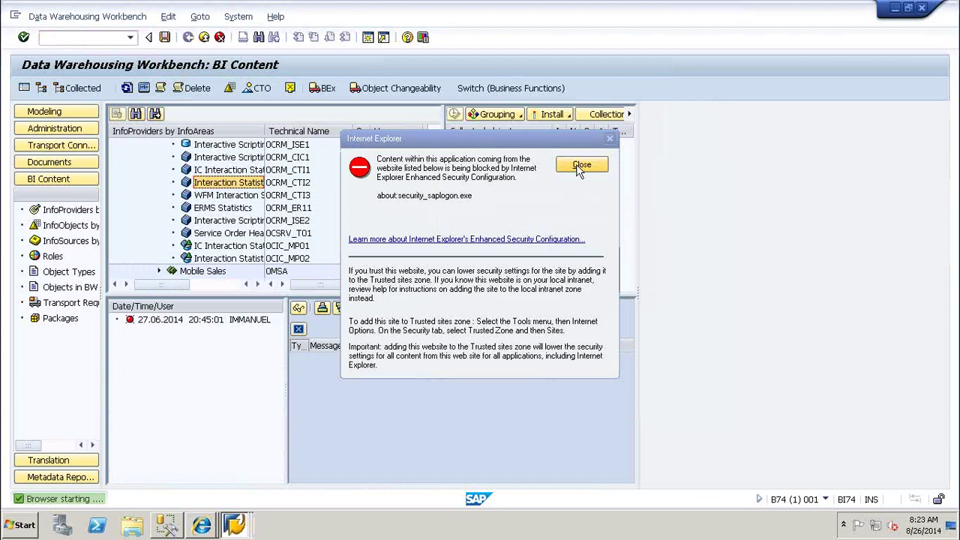
left_click(580, 165)
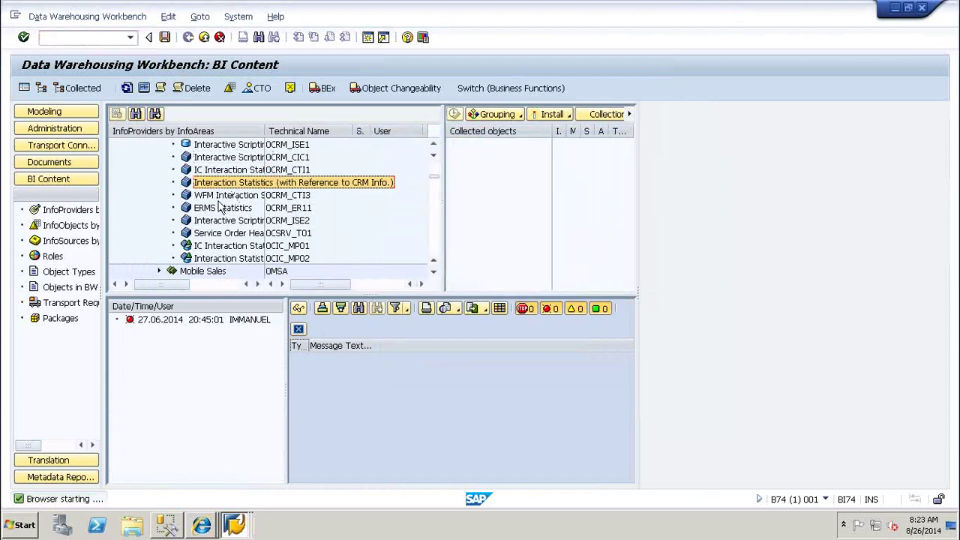
left_click(288, 188)
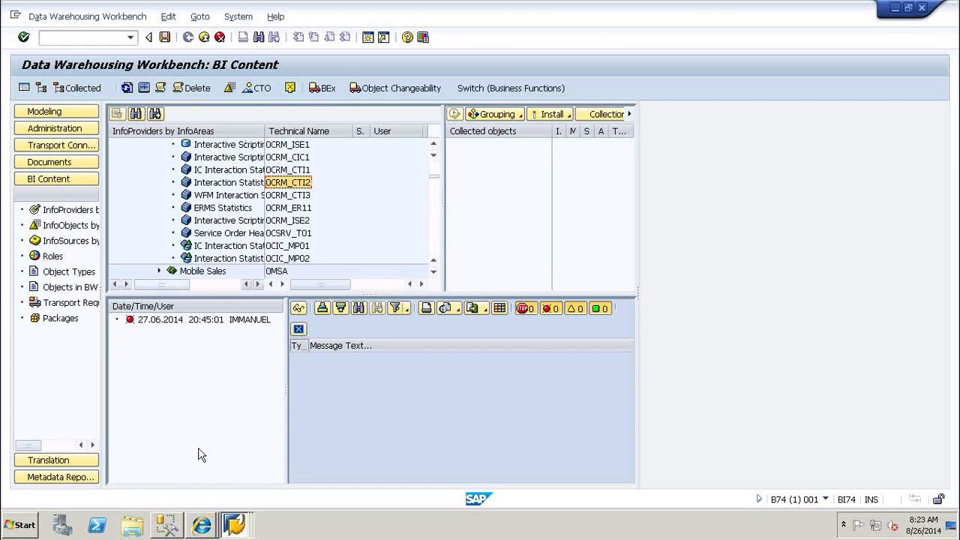
Step: Switch to the BW Metadata Repository window in Internet Explorer, load help.sap.com there and maximize the window
left_click(203, 527)
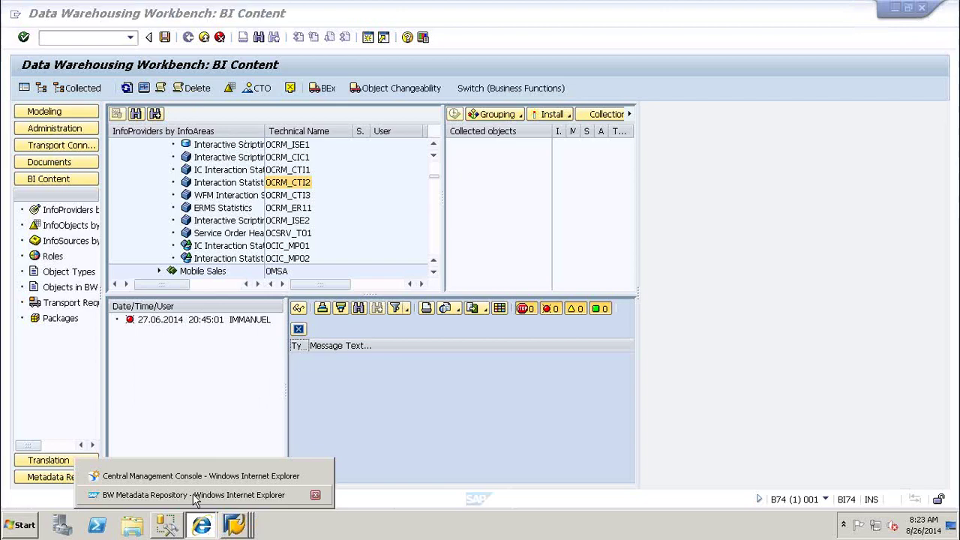
left_click(195, 495)
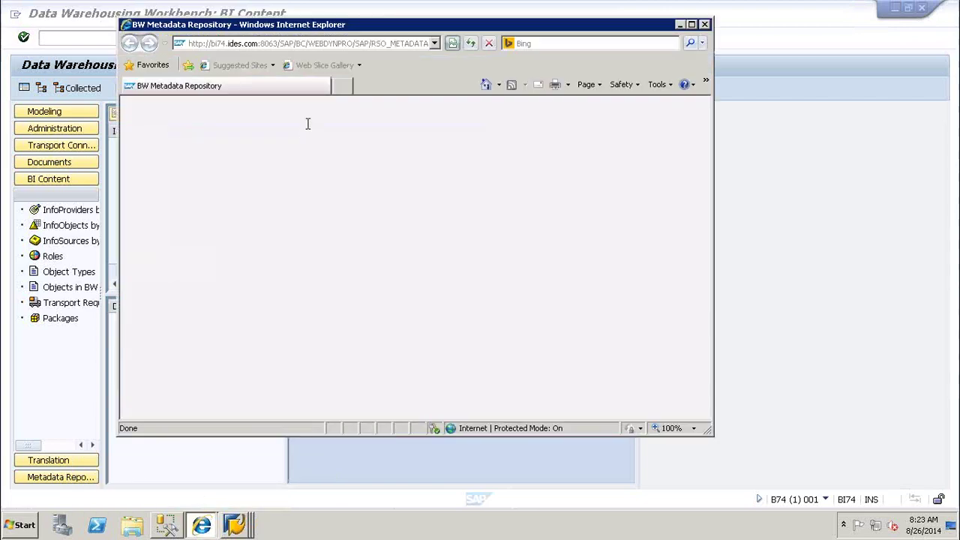
left_click(262, 45)
type("HELP")
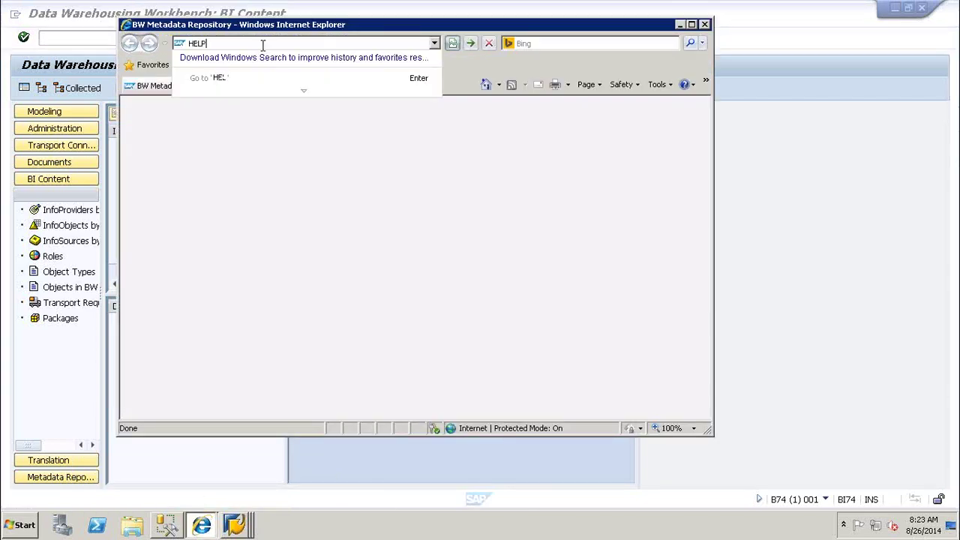
type(".SAP.COM")
key("Return")
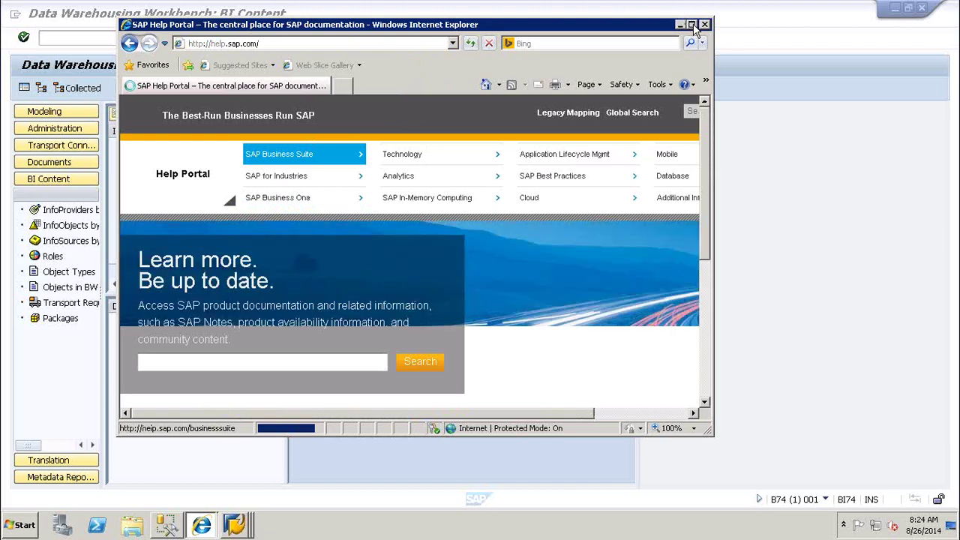
left_click(692, 26)
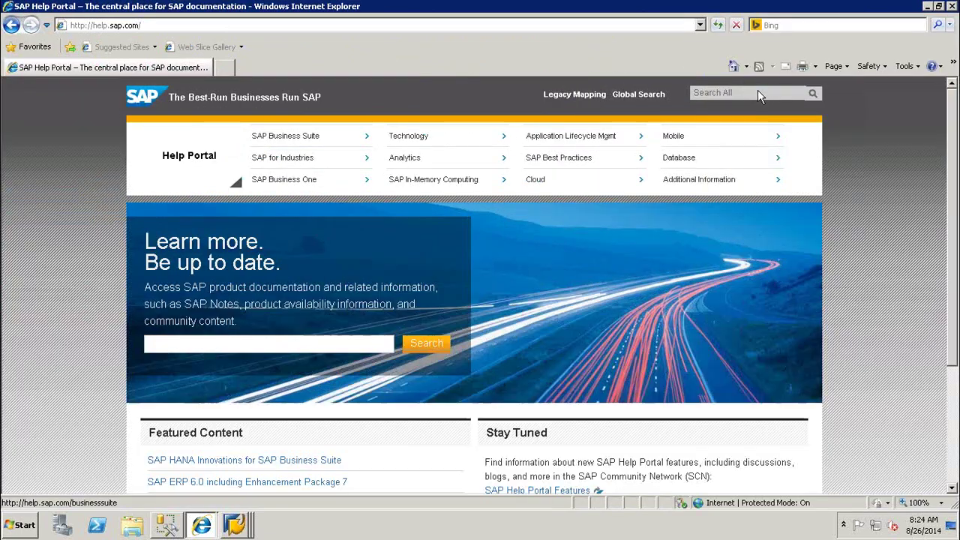
Step: Try to search the SAP Help Portal for 0CRM_CTI2 from its home page
type("0CRM_CT12")
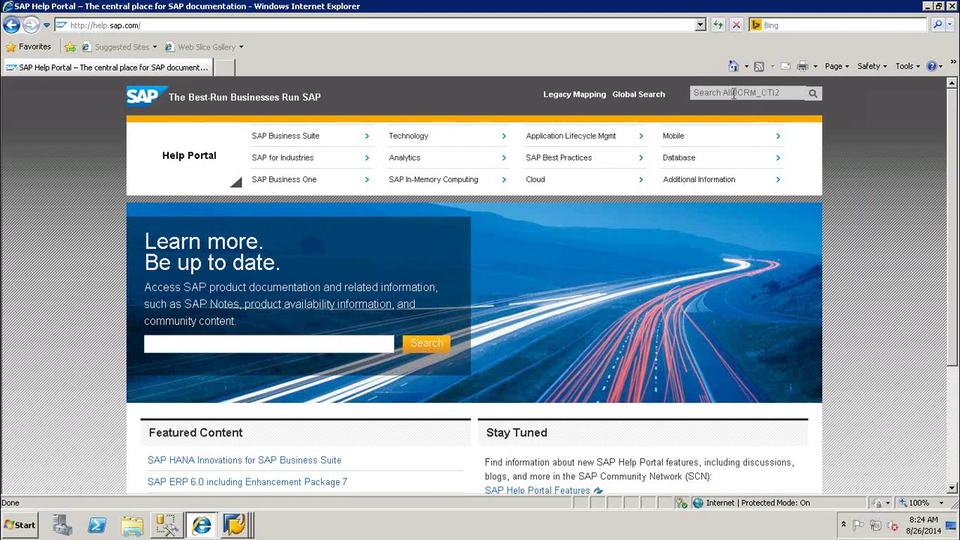
key("BackSpace")
key("BackSpace")
key("BackSpace")
key("BackSpace")
key("BackSpace")
key("BackSpace")
key("BackSpace")
key("BackSpace")
key("BackSpace")
key("BackSpace")
left_click(812, 93)
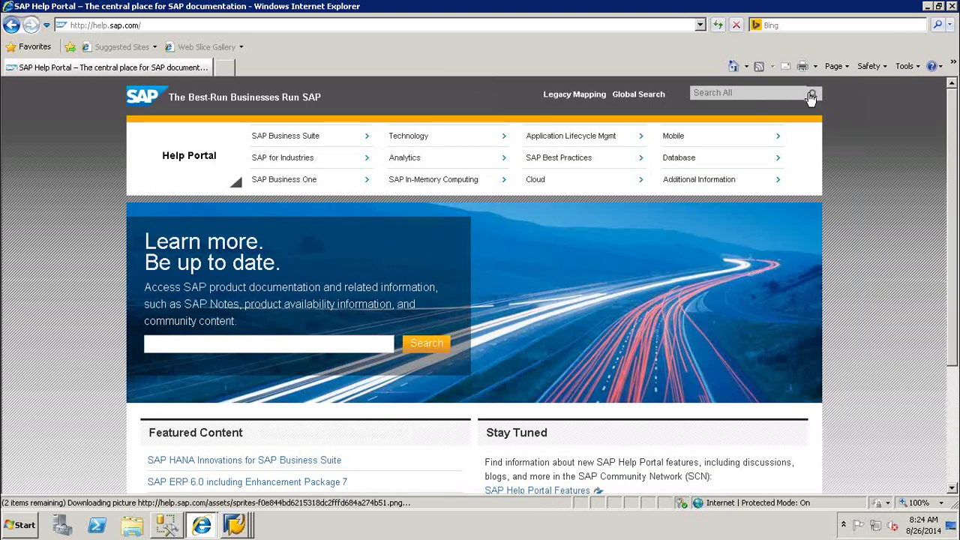
Step: Look through the Help Portal home page and its SAP Business Suite and Analytics pages for relevant documentation
left_click(953, 476)
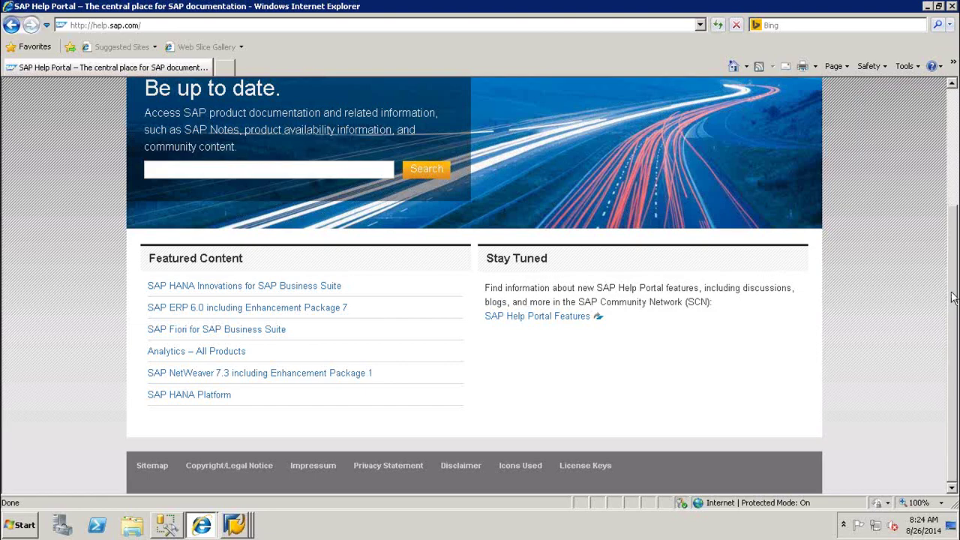
left_click_drag(952, 296, 956, 149)
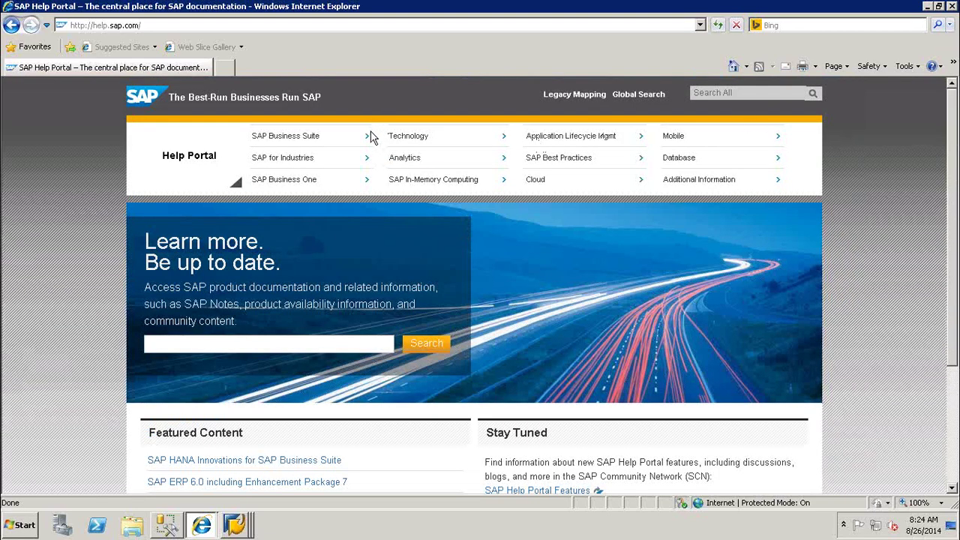
left_click(300, 143)
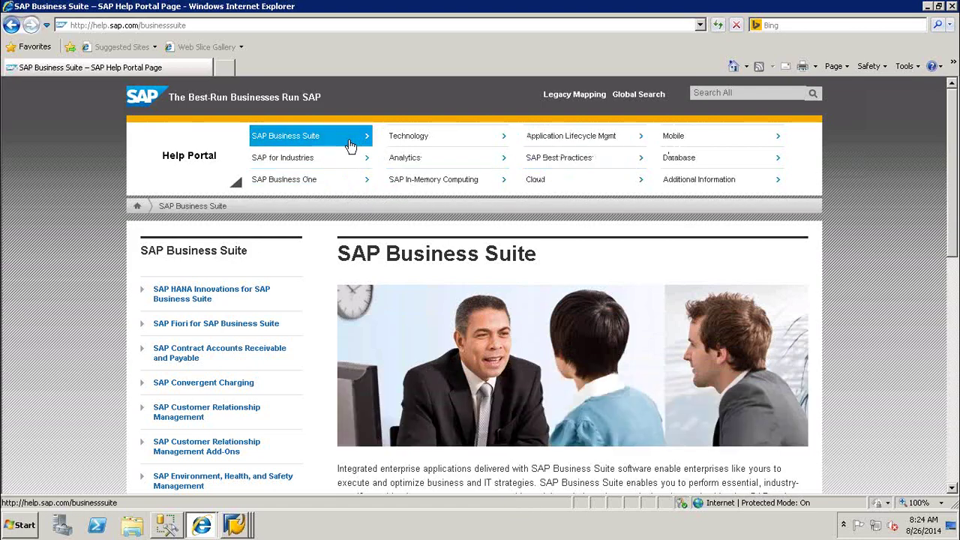
left_click(422, 163)
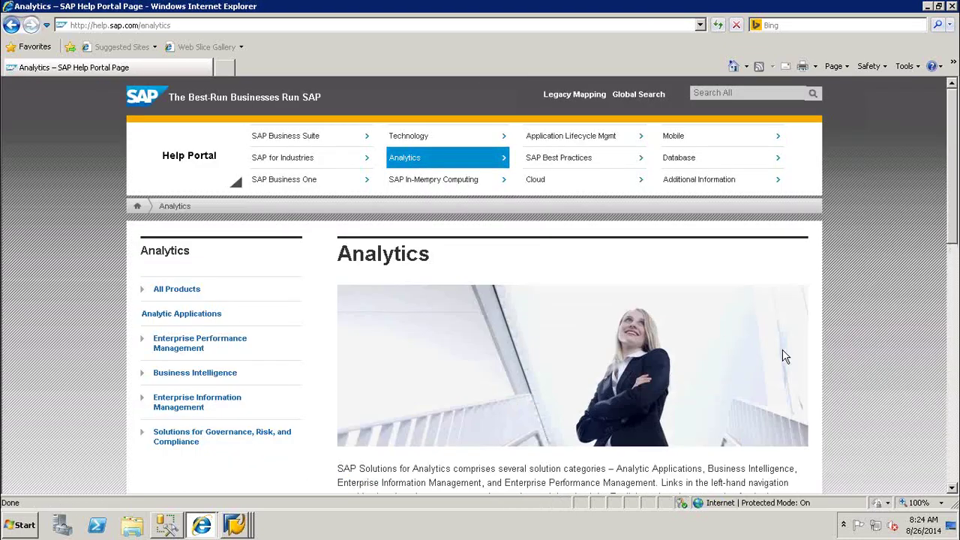
left_click(950, 447)
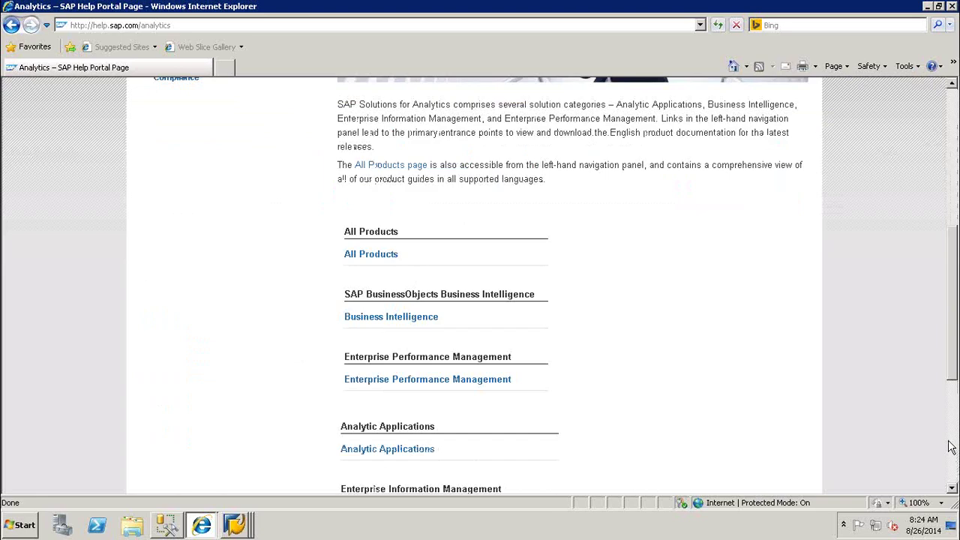
left_click(950, 447)
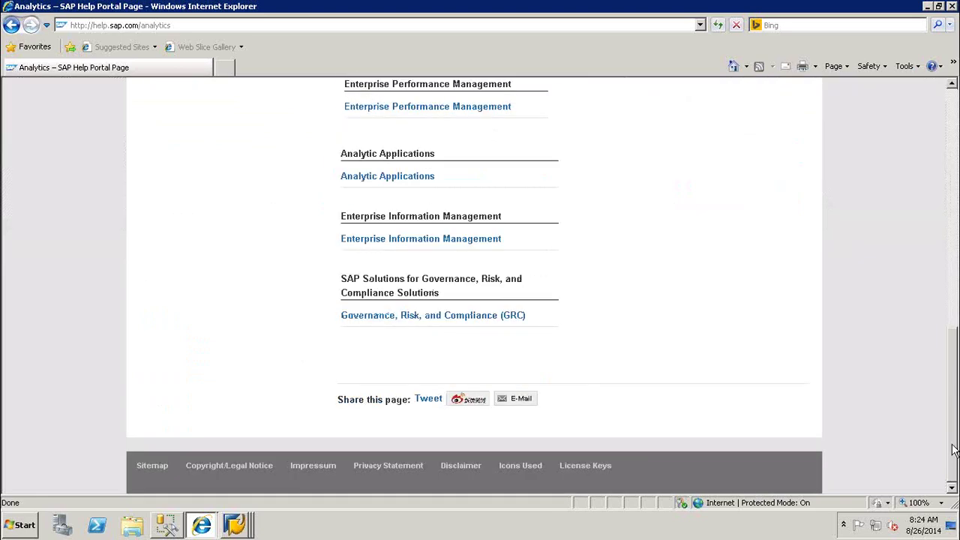
scroll(954, 409, "up", 1)
left_click_drag(953, 409, 956, 240)
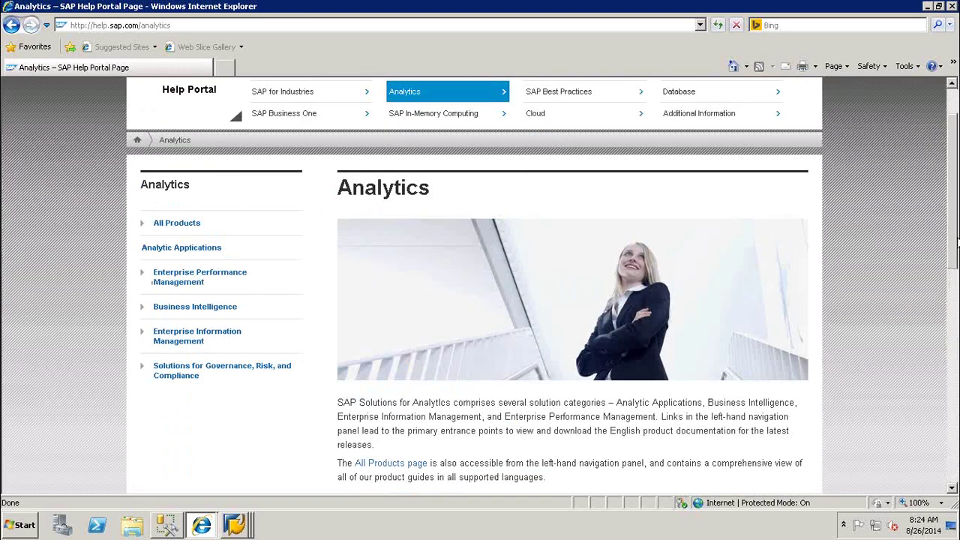
scroll(955, 257, "up", 2)
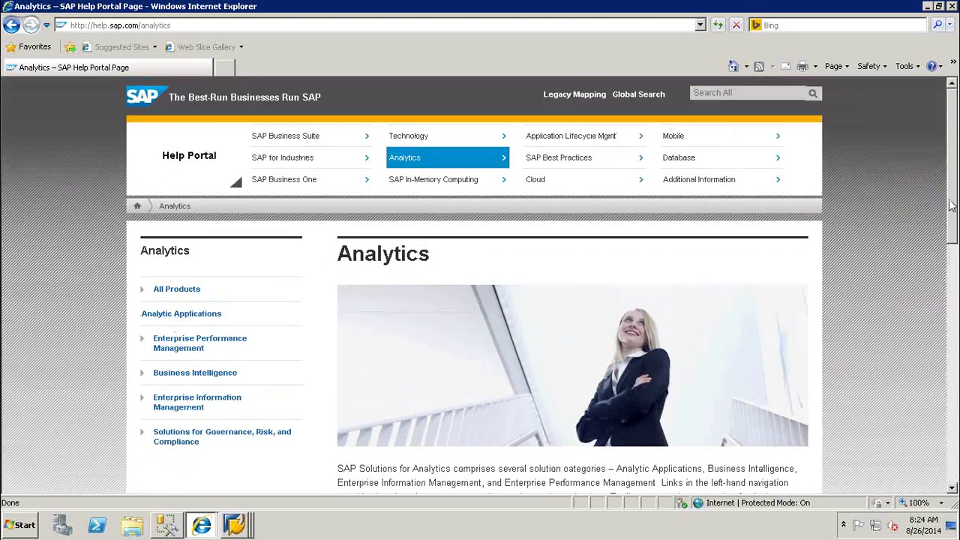
Step: Try to search the Help Portal for 0CRM_CTI2 from the Analytics page
left_click(733, 92)
key("BackSpace")
key("BackSpace")
key("BackSpace")
key("BackSpace")
key("BackSpace")
type("0CRM_CTI2")
left_click(815, 91)
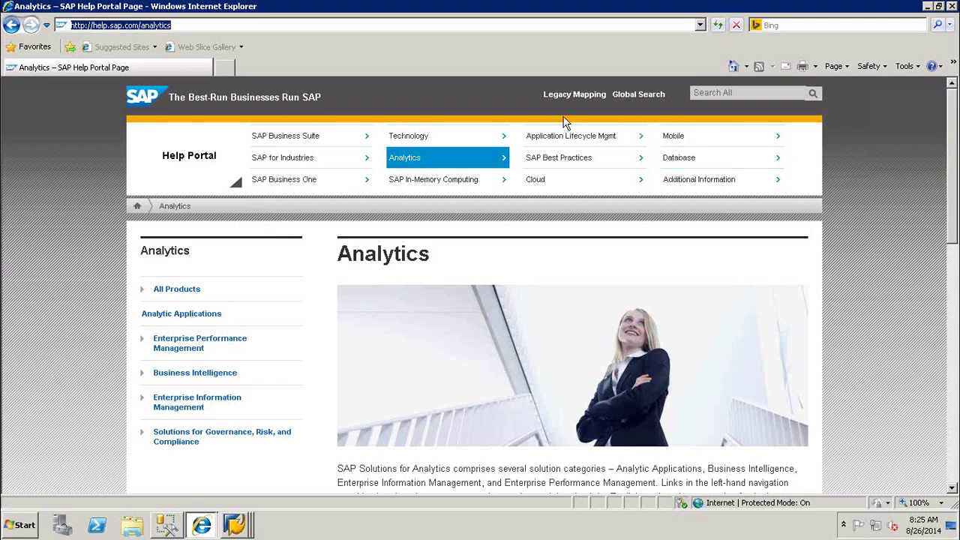
Step: Return to the help.sap.com home page by shortening the Analytics page's address
left_click(181, 26)
key("BackSpace")
key("BackSpace")
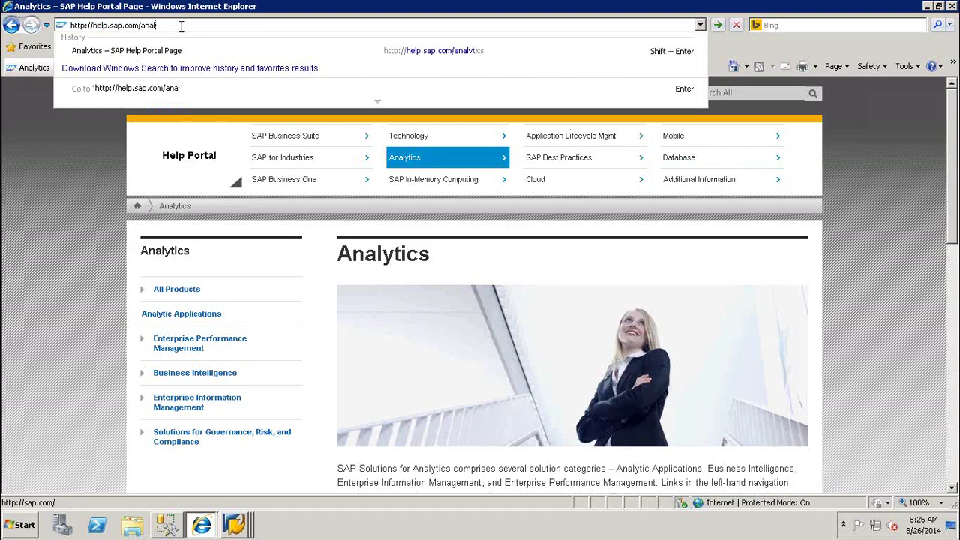
key("BackSpace")
key("BackSpace")
key("BackSpace")
key("BackSpace")
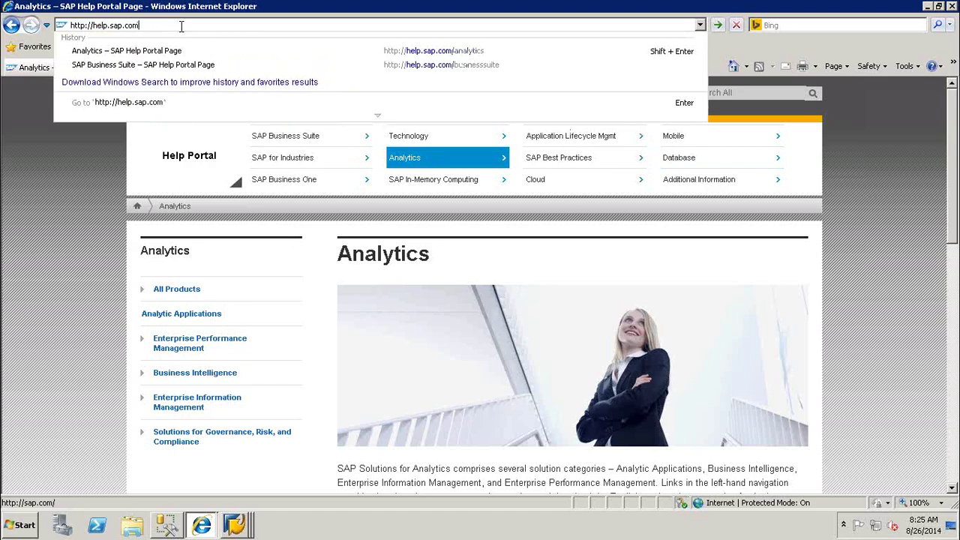
key("Return")
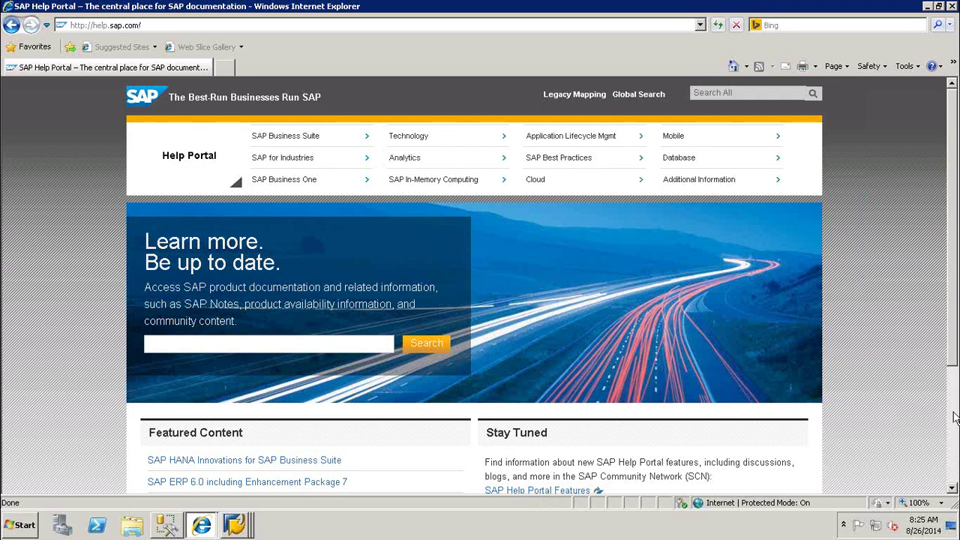
Step: Check the Analytics – All Products page from the featured content and go back to the home page
left_click(953, 414)
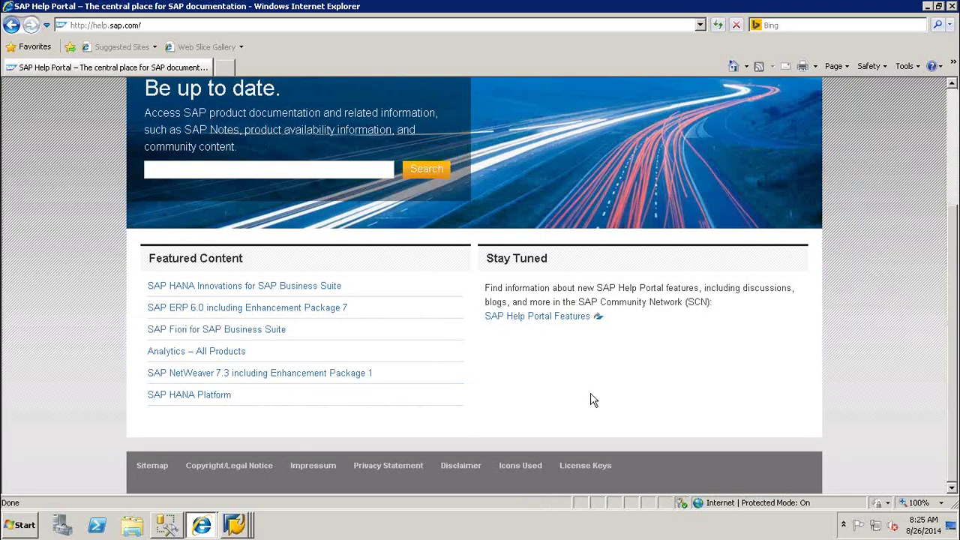
left_click(225, 354)
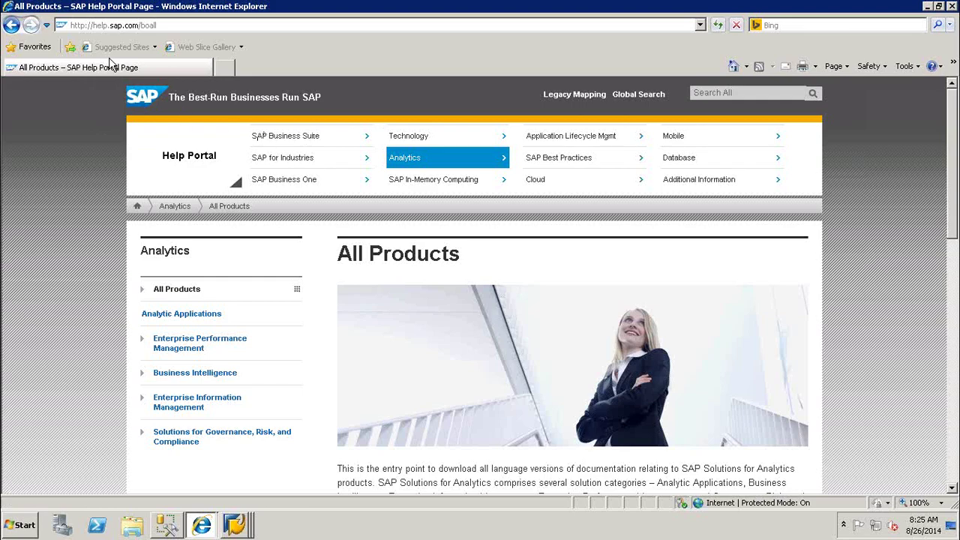
left_click(12, 25)
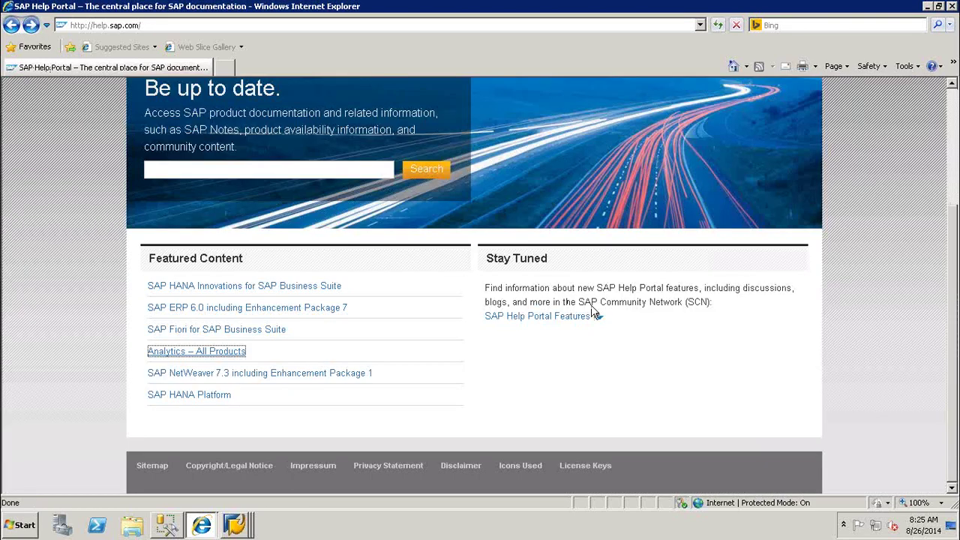
Step: Open the SAP Help Portal Features community page and search the SAP Community Network for 0CRM_CTI2
left_click(569, 318)
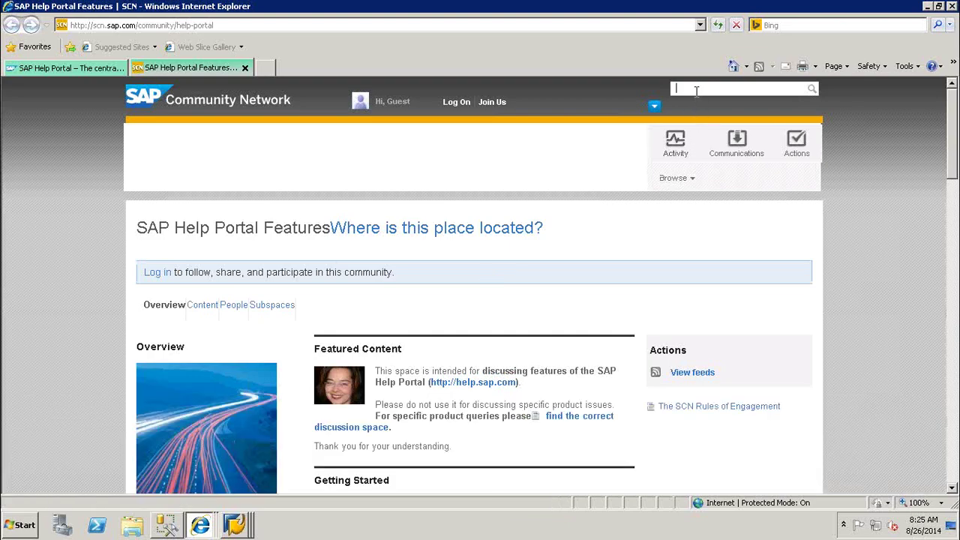
type("0CRM_CTI2")
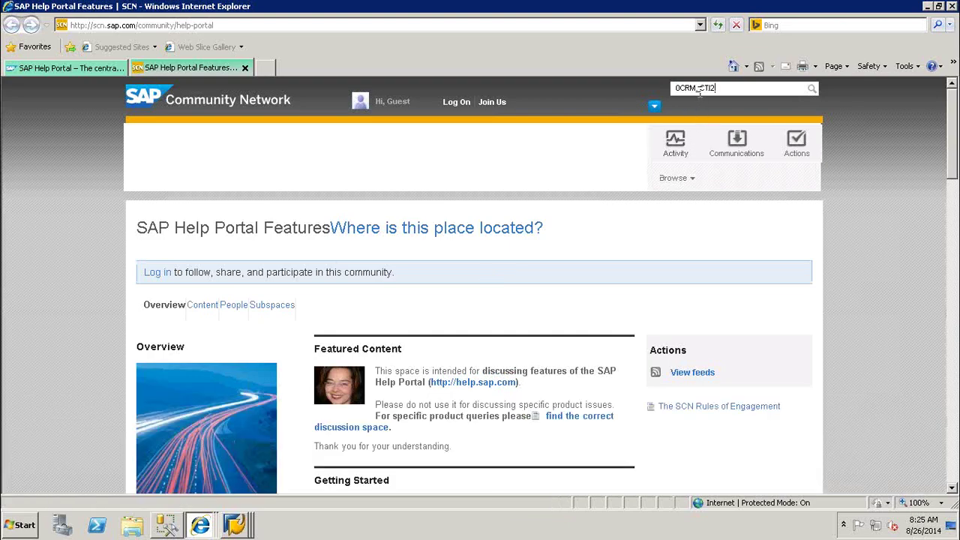
left_click(811, 91)
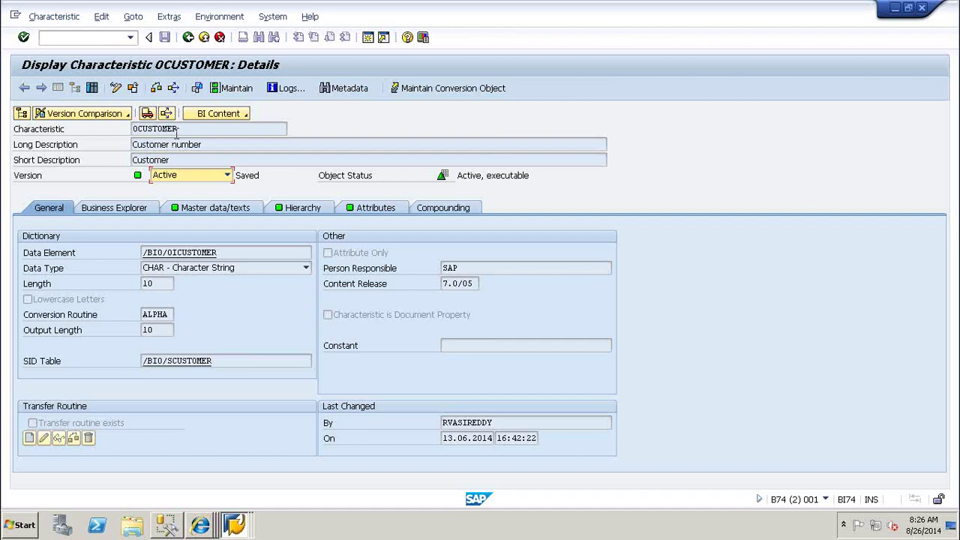
Step: Switch to SAP GUI, leave the 0CUSTOMER details and open the Data Warehousing Workbench's Modeling view
left_click(189, 37)
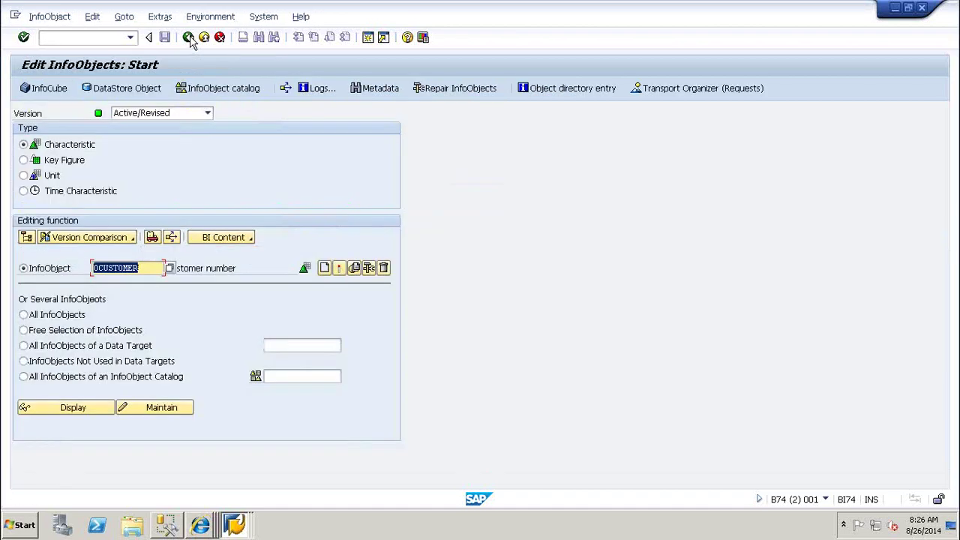
left_click(87, 43)
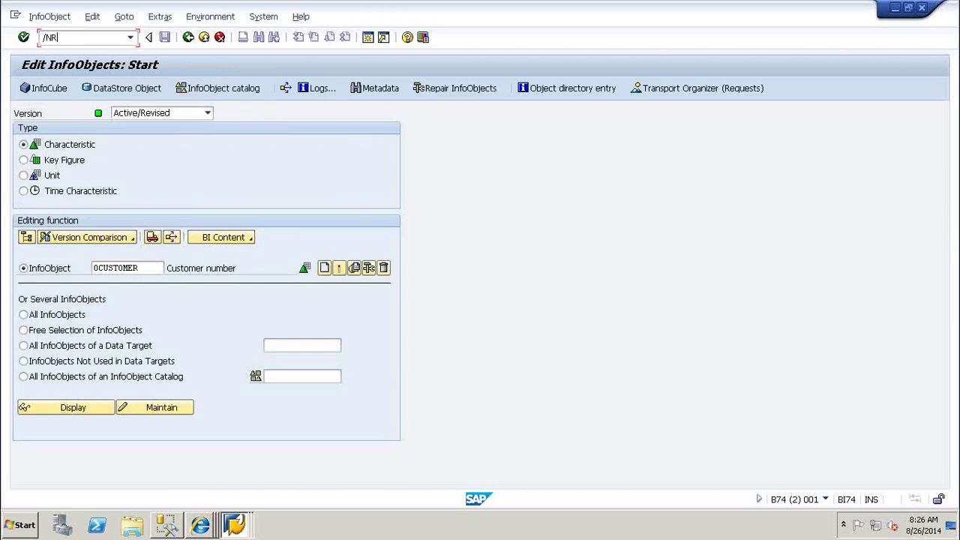
key("Return")
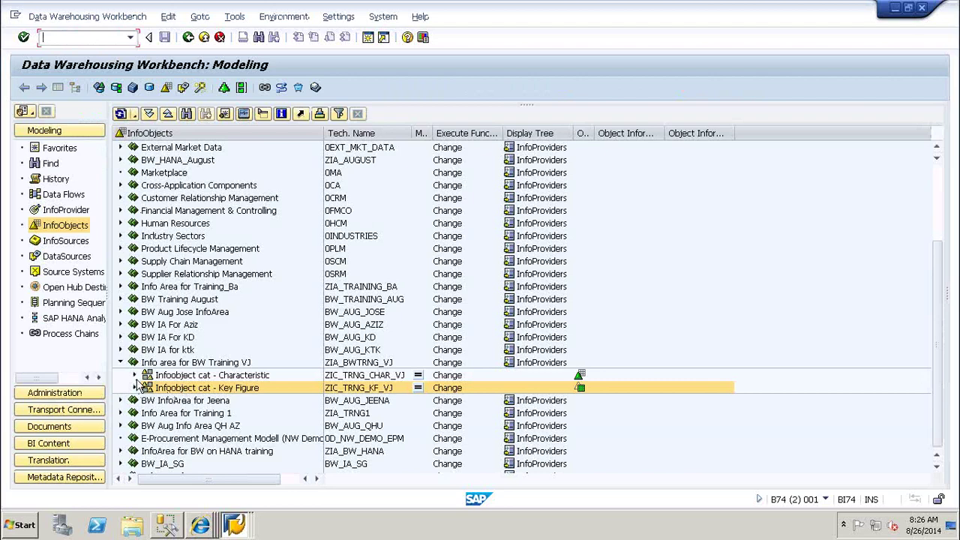
Step: Look through the BW Training VJ characteristics, then find Customer Number (ZCUST_NM) in the BW on HANA training InfoArea's characteristics catalog
left_click(134, 377)
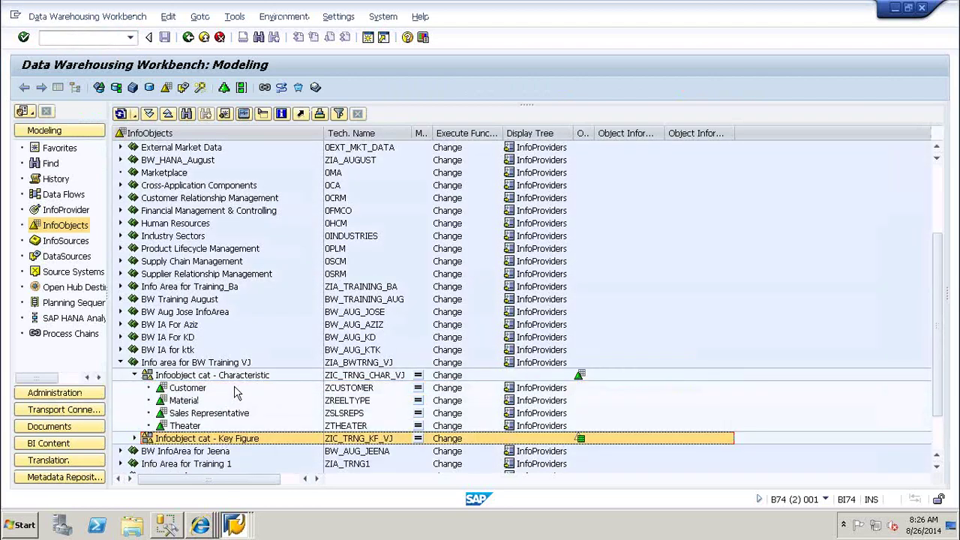
left_click(120, 363)
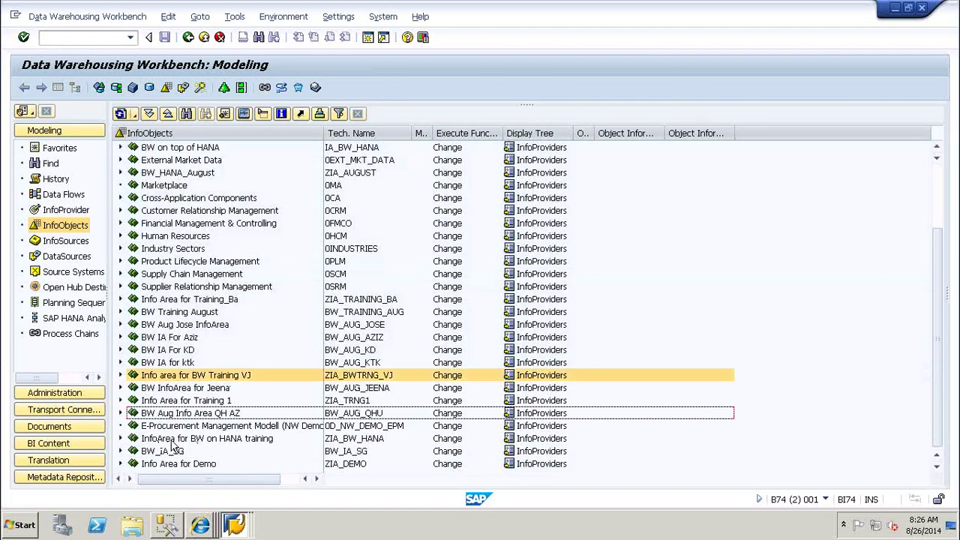
left_click(121, 438)
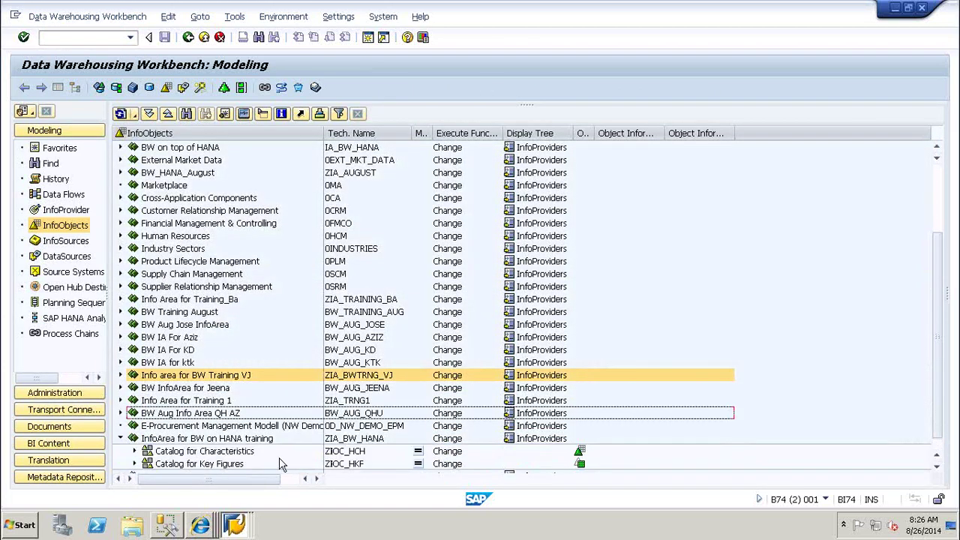
left_click(134, 451)
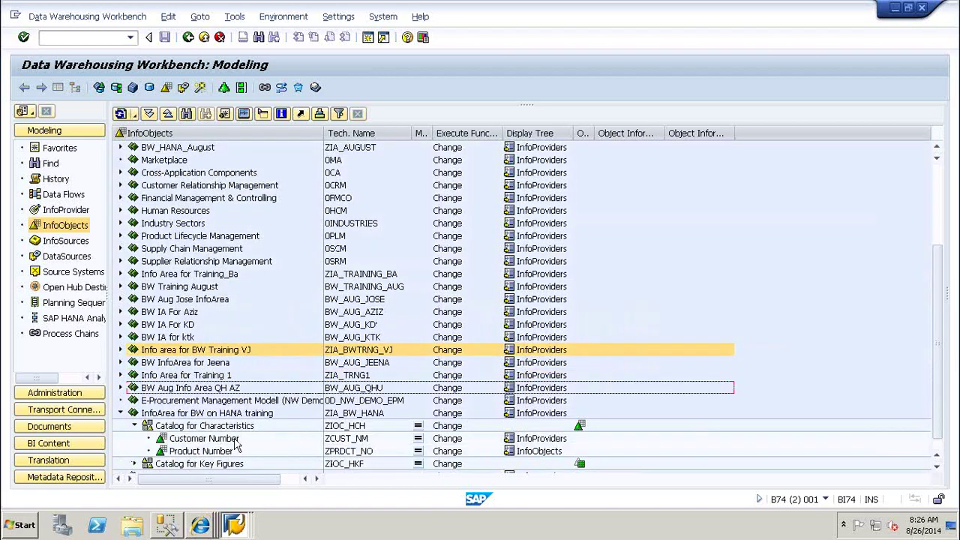
left_click(357, 441)
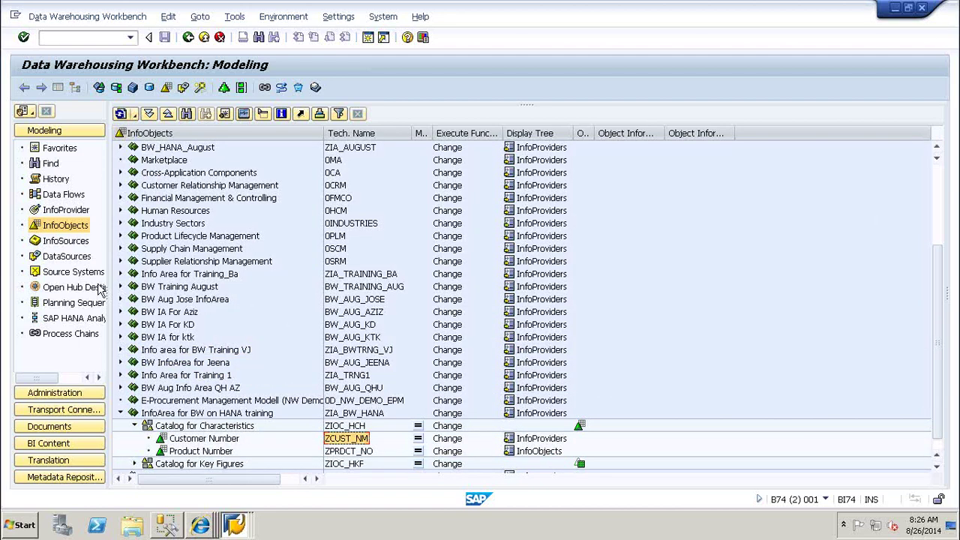
Step: Open the workbench's Transport Connection area and widen the InfoProvider tree and its name column
left_click(70, 38)
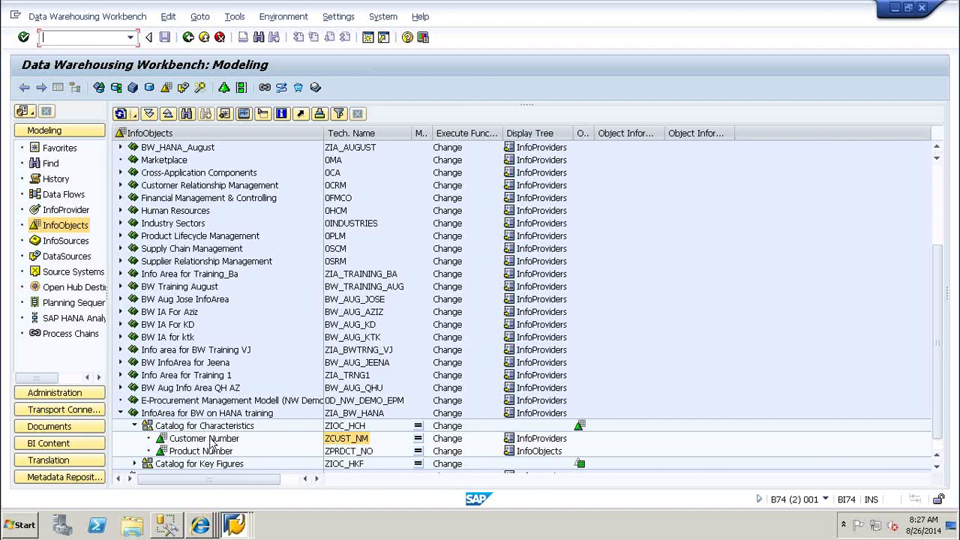
right_click(213, 442)
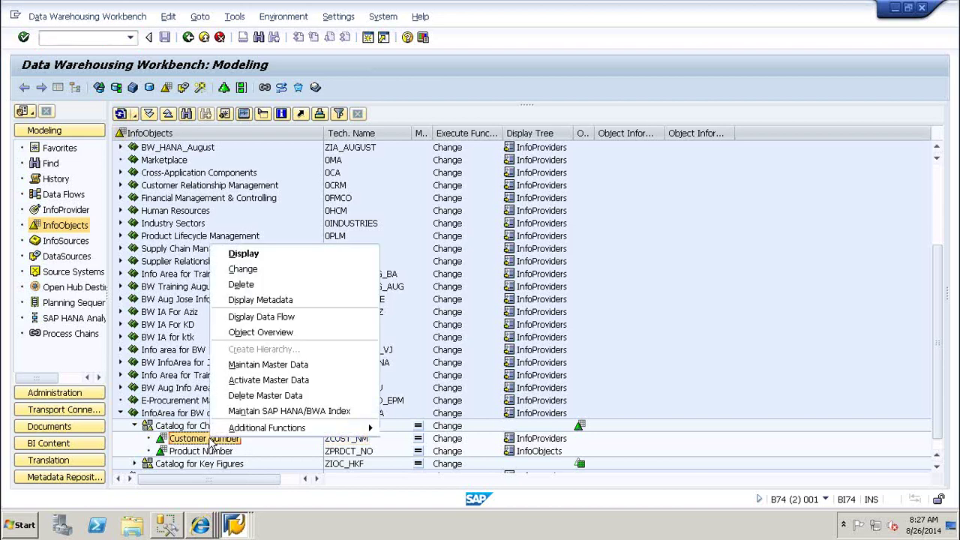
left_click(52, 415)
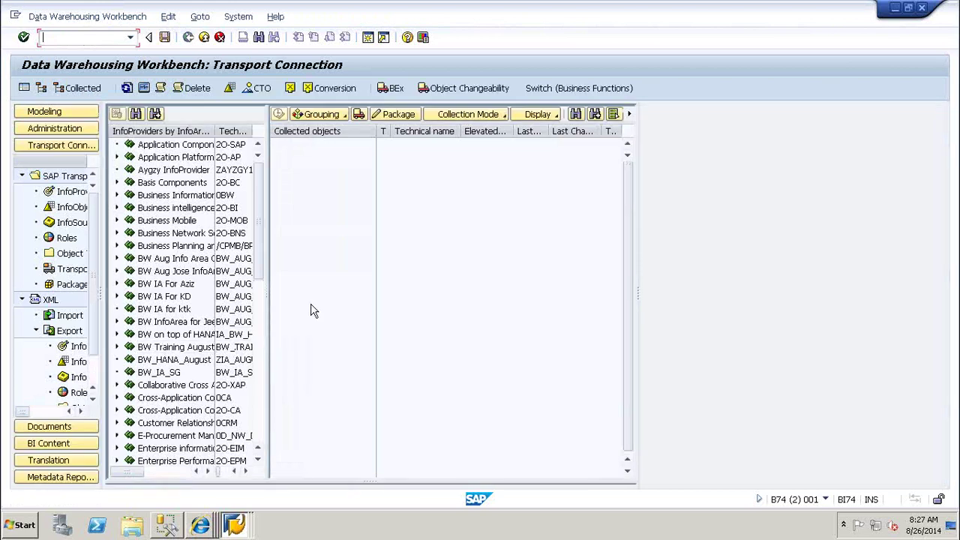
left_click_drag(267, 282, 373, 282)
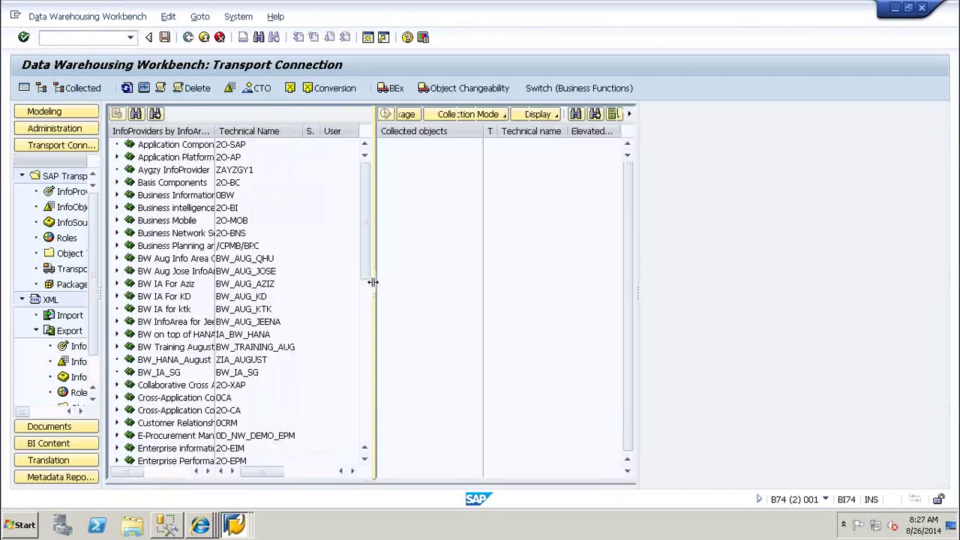
left_click(190, 364)
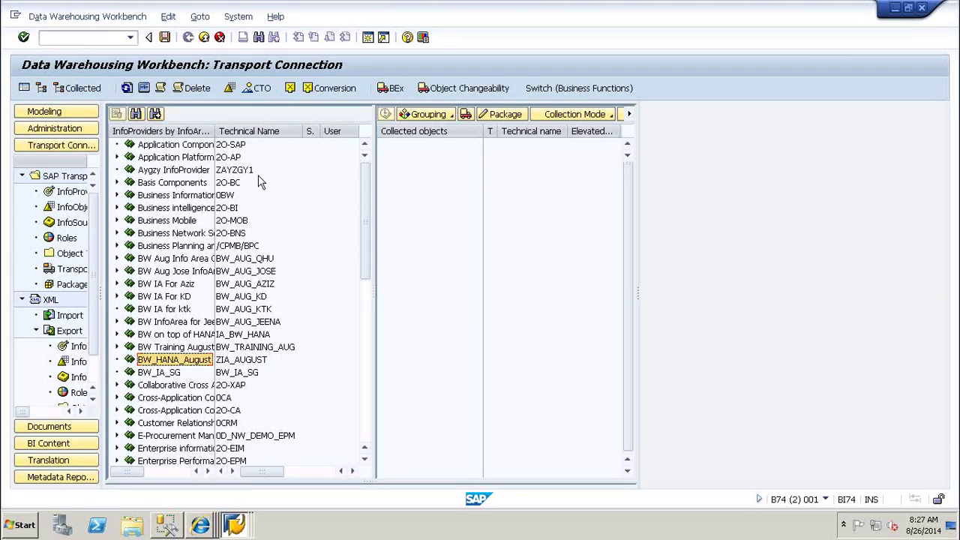
left_click_drag(215, 132, 257, 131)
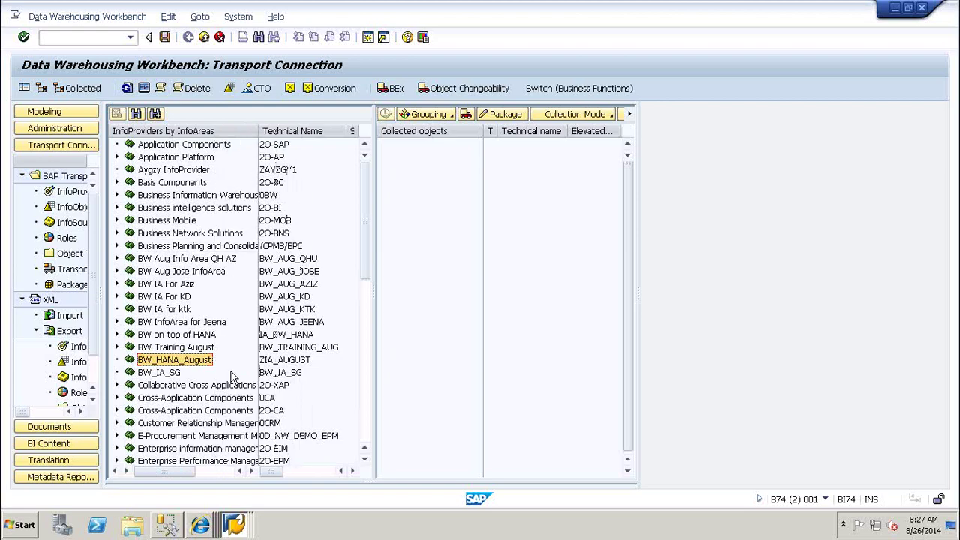
Step: Check the InfoProviders under BW on top of HANA, then locate the InfoArea for BW on HANA training (ZIA_BW_HANA)
left_click(172, 339)
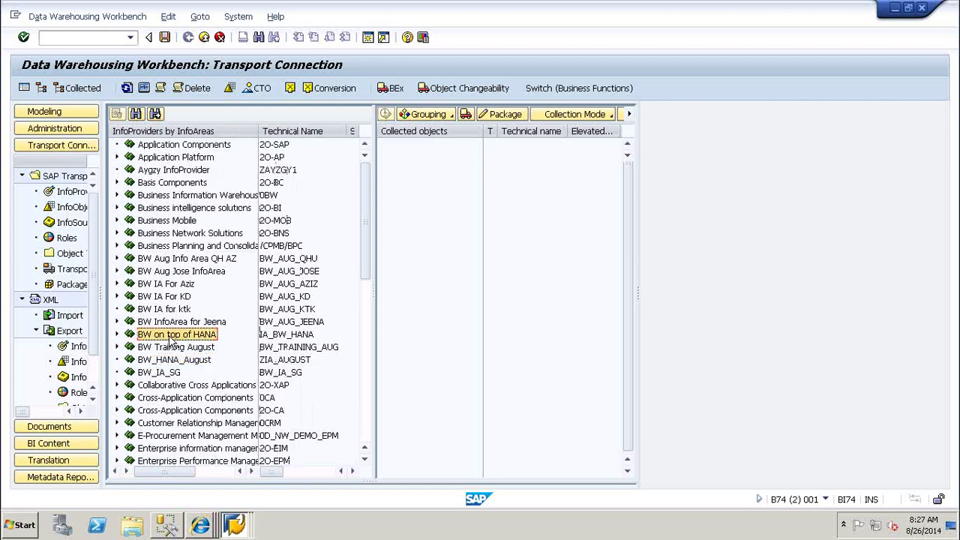
left_click(116, 335)
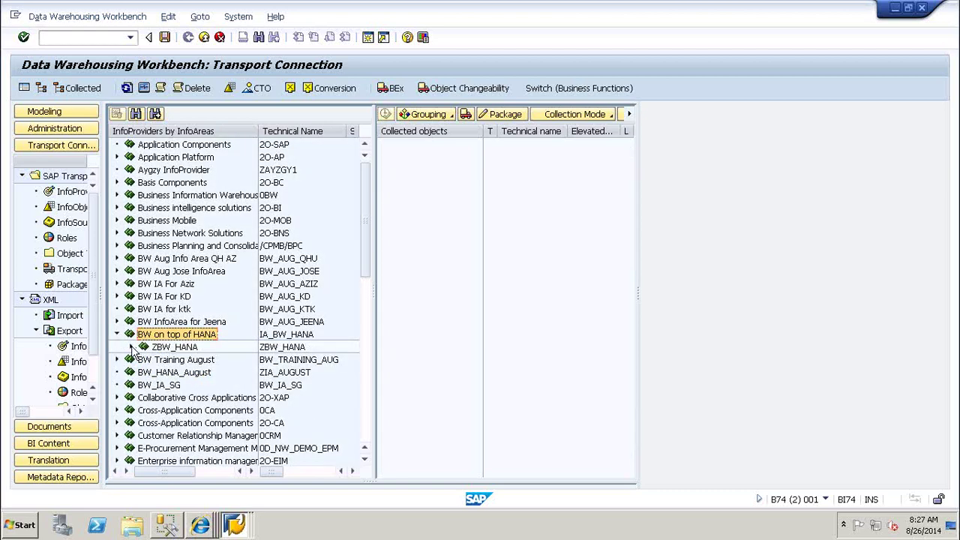
left_click(131, 347)
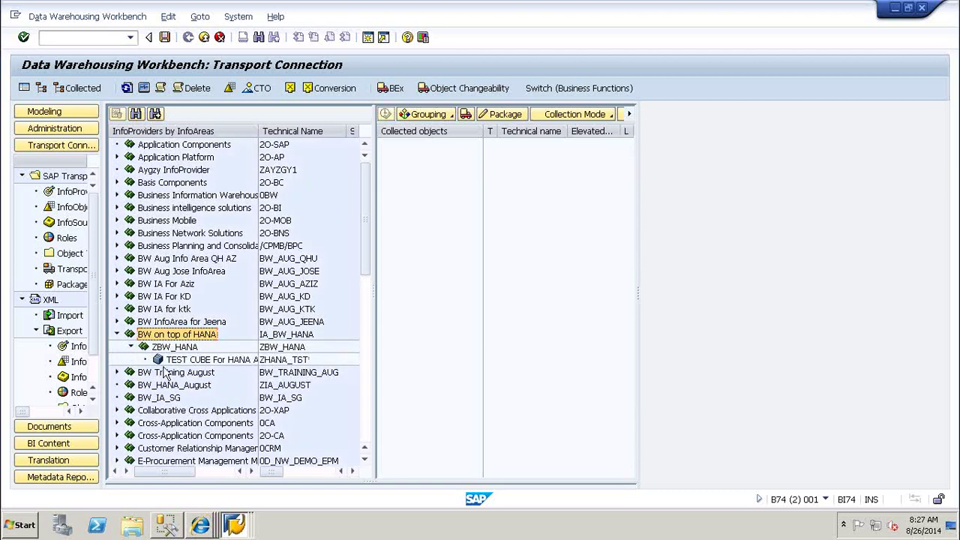
left_click(116, 334)
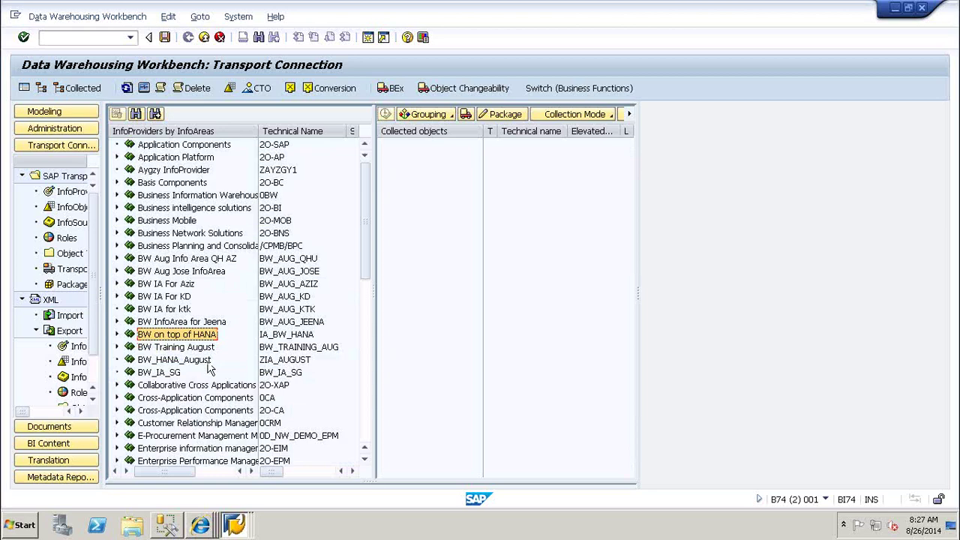
left_click(366, 426)
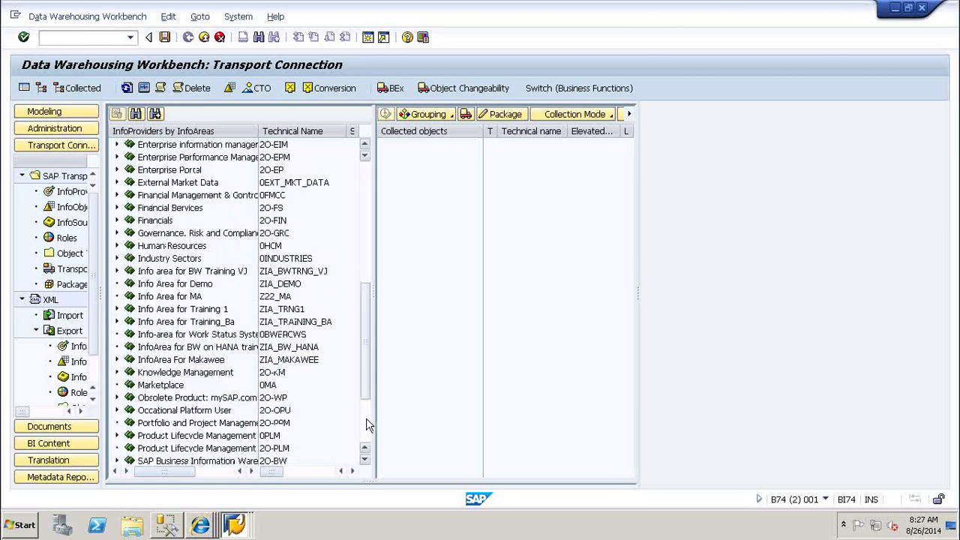
left_click(204, 350)
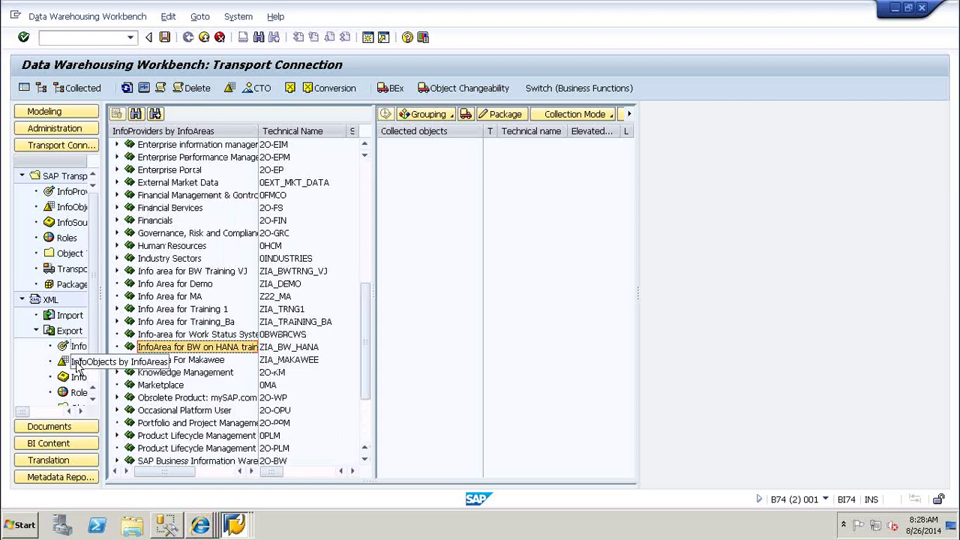
Step: List InfoObjects by InfoAreas and select Customer Number (ZCUST_NM) in the characteristics catalog ZIOC_HCH of ZIA_BW_HANA
left_click(61, 211)
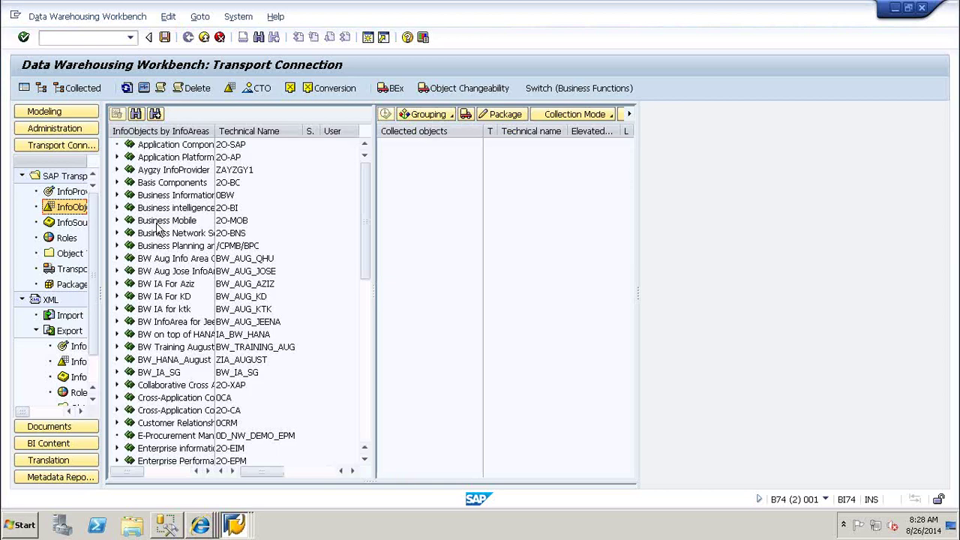
left_click(208, 348)
left_click(367, 410)
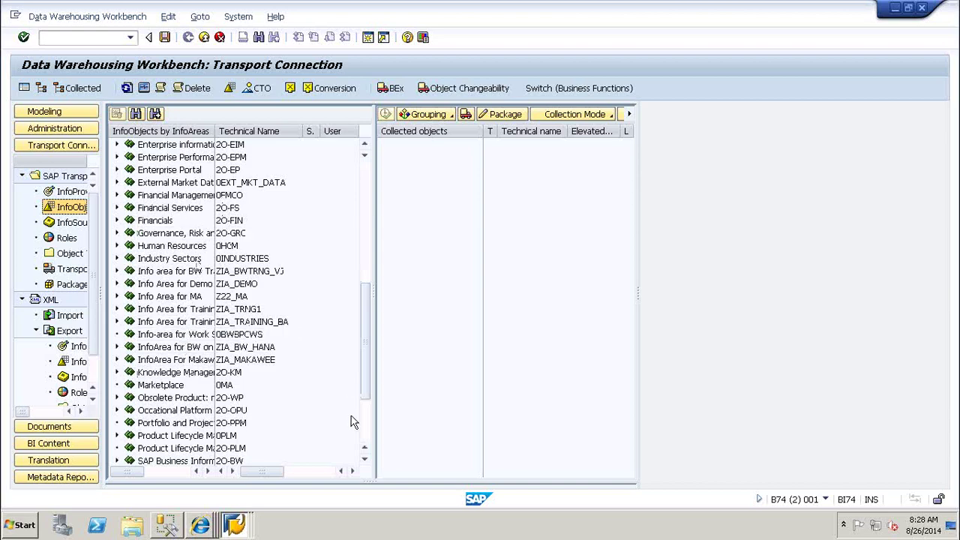
left_click(255, 347)
left_click(116, 347)
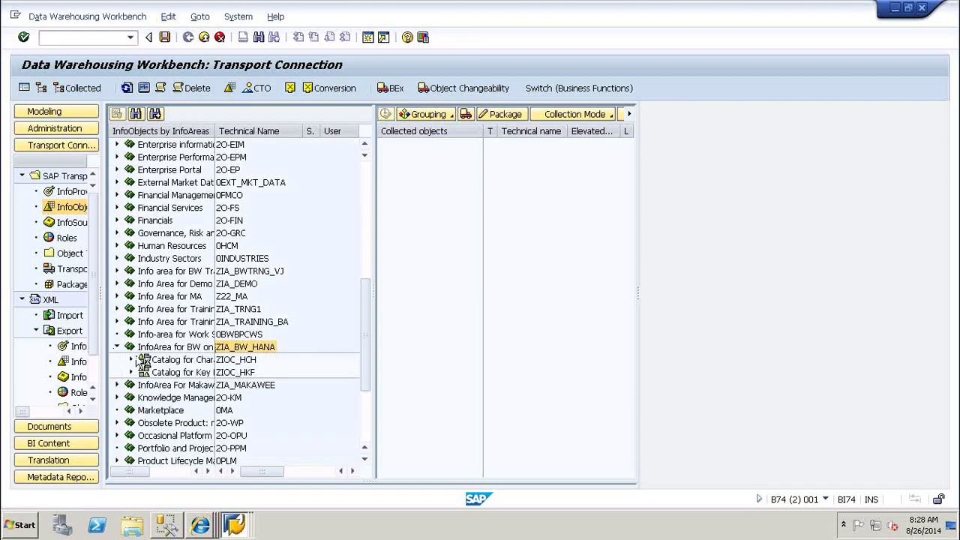
left_click(130, 359)
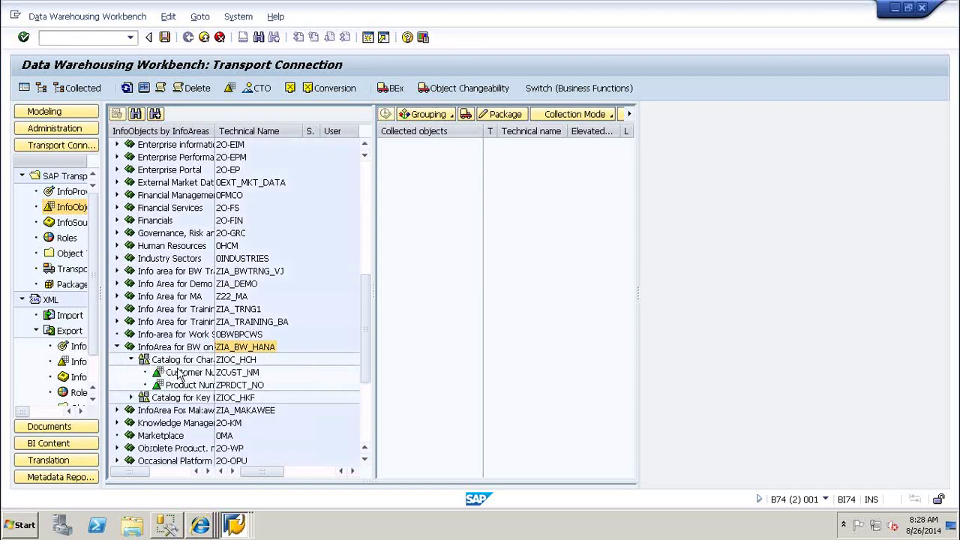
left_click(186, 373)
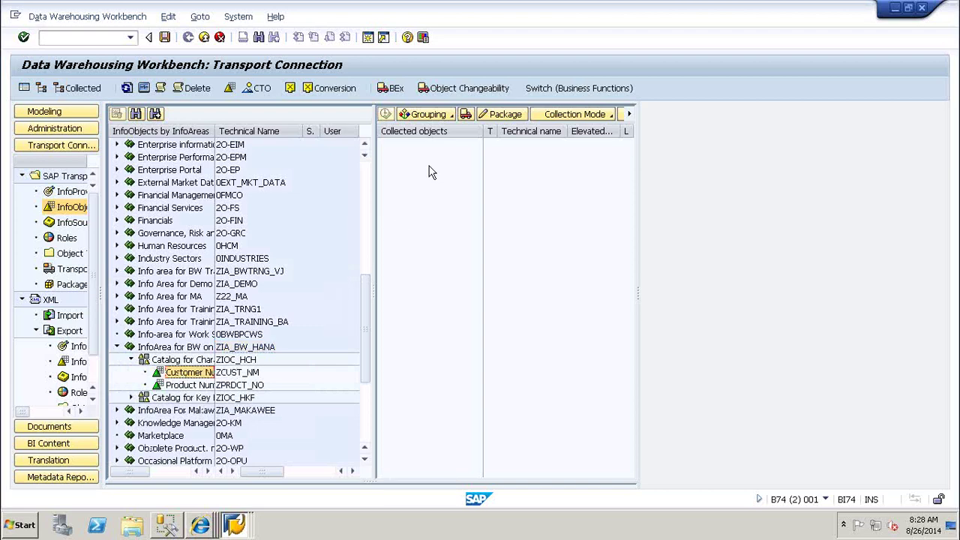
Step: Examine the collection commands available for Customer Number, along with the Grouping and Collection Mode options
right_click(188, 379)
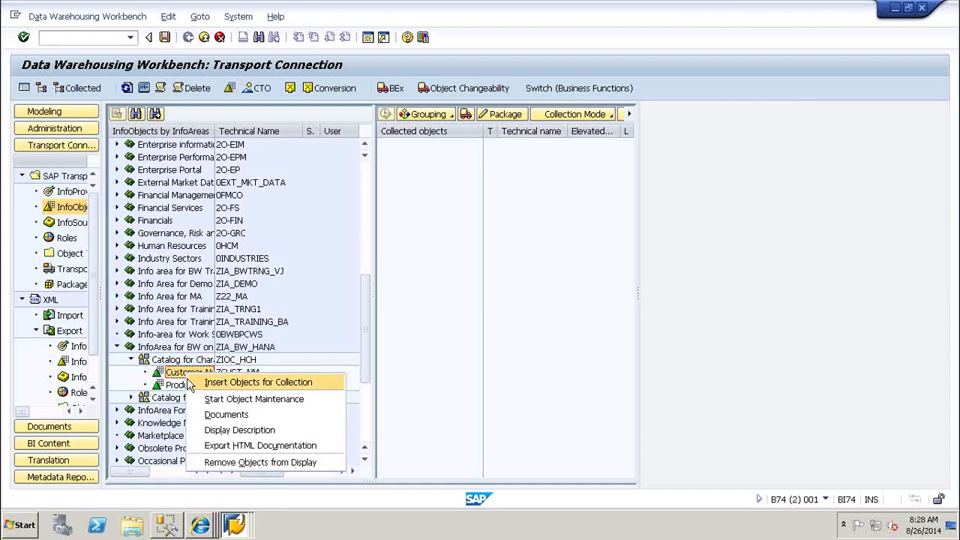
left_click(182, 381)
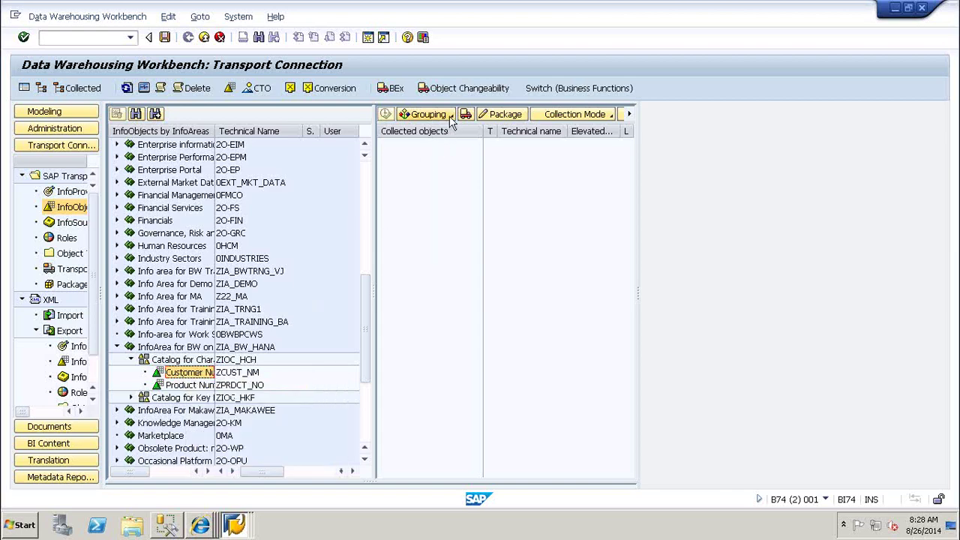
left_click(450, 115)
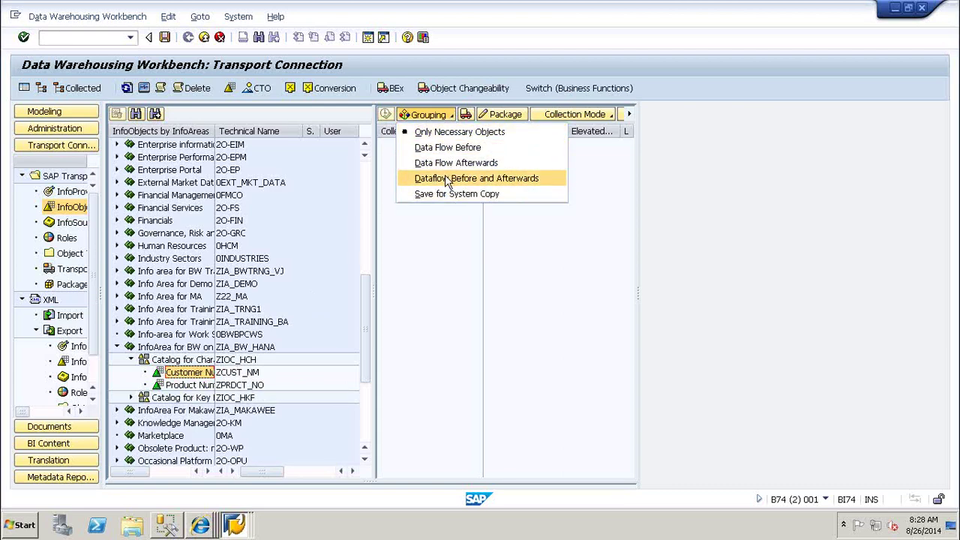
left_click(450, 237)
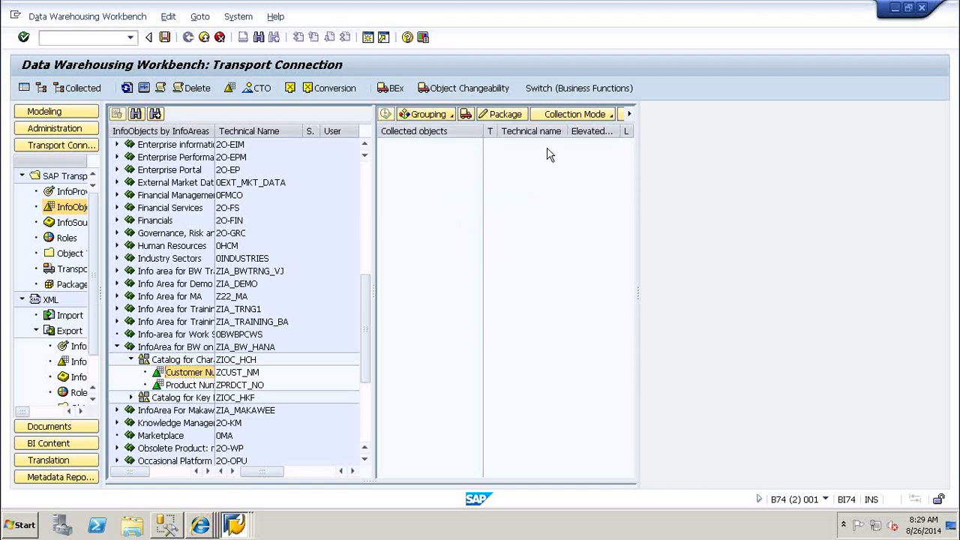
left_click(611, 119)
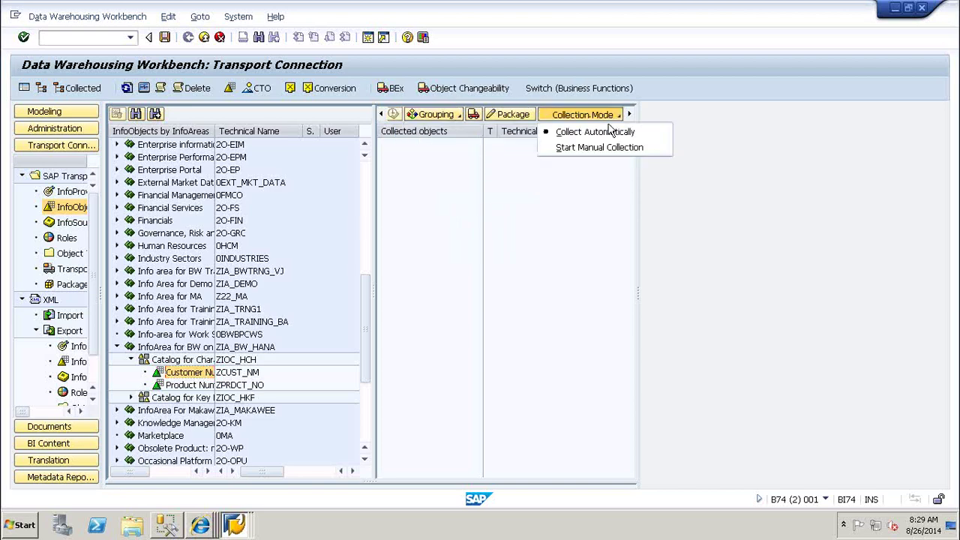
left_click(511, 163)
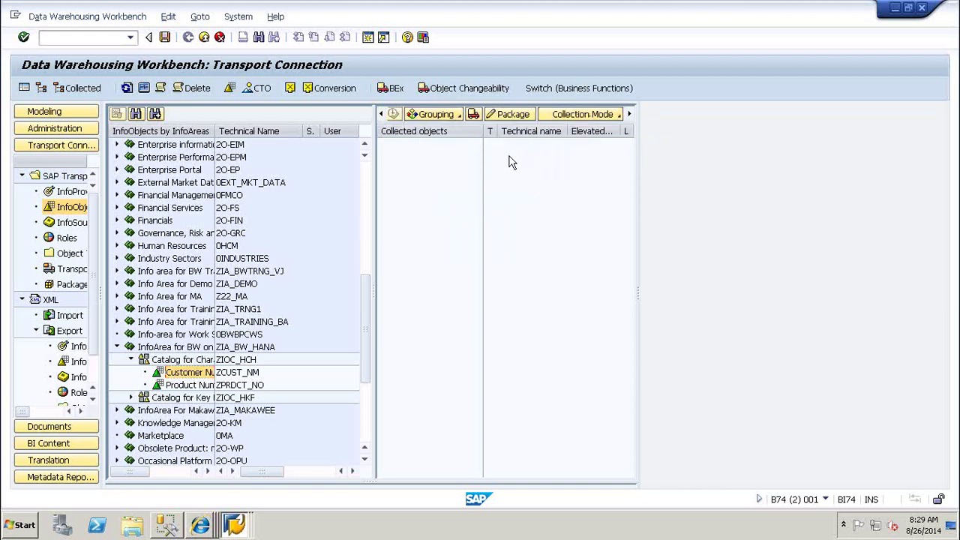
left_click(473, 115)
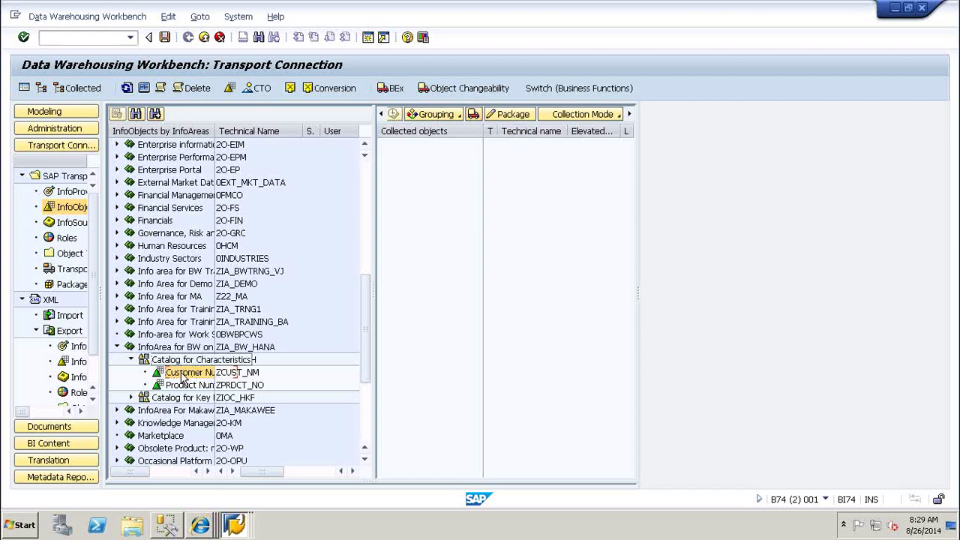
Step: Collect Customer Number (ZCUST_NM) for transport, keeping all the listed source systems selected
left_click_drag(206, 375, 412, 180)
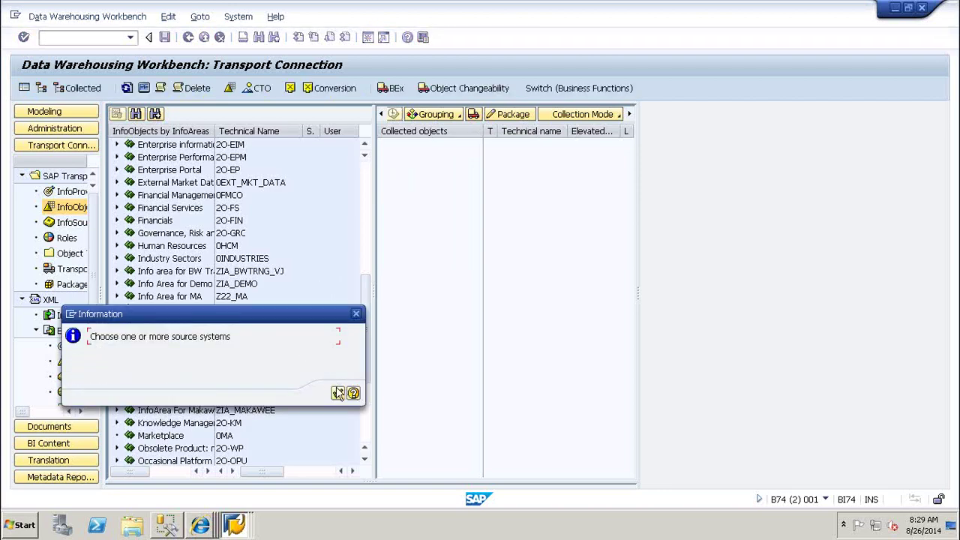
left_click(338, 394)
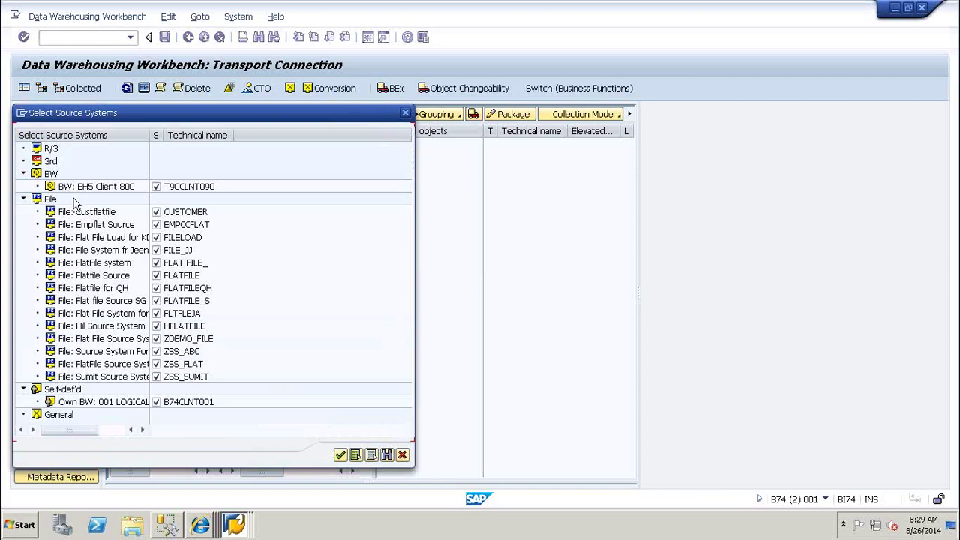
left_click(96, 188)
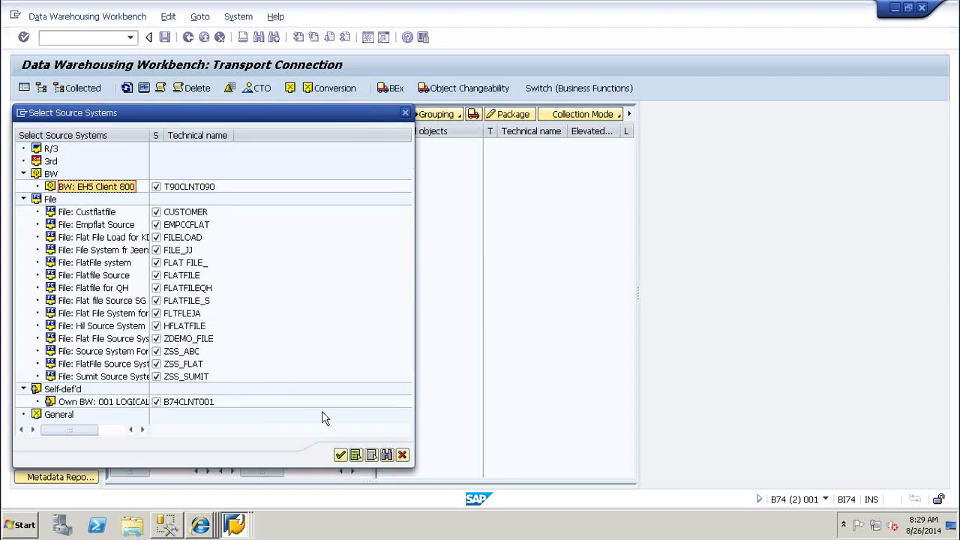
left_click(340, 455)
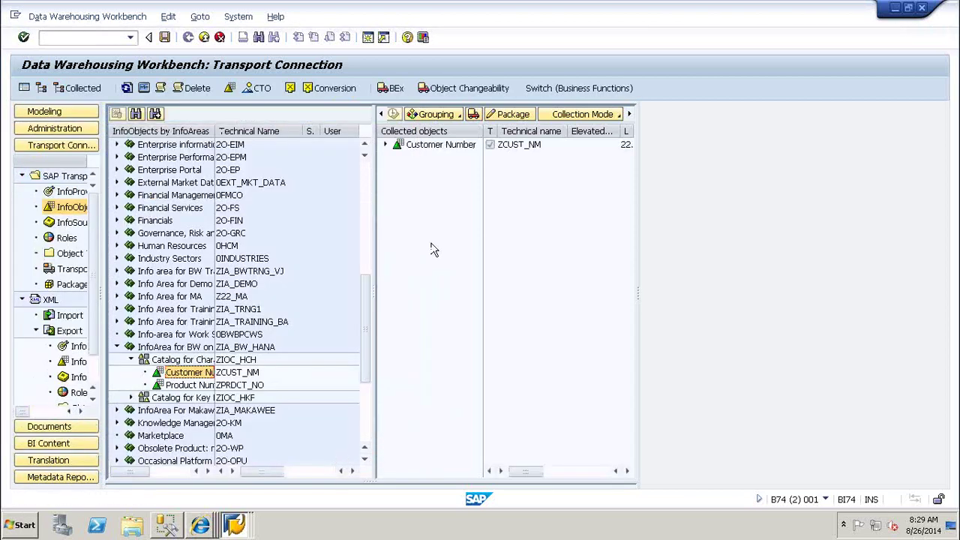
Step: Start transporting the collected Customer Number object and try to save its directory entry with package $TMP
left_click(412, 149)
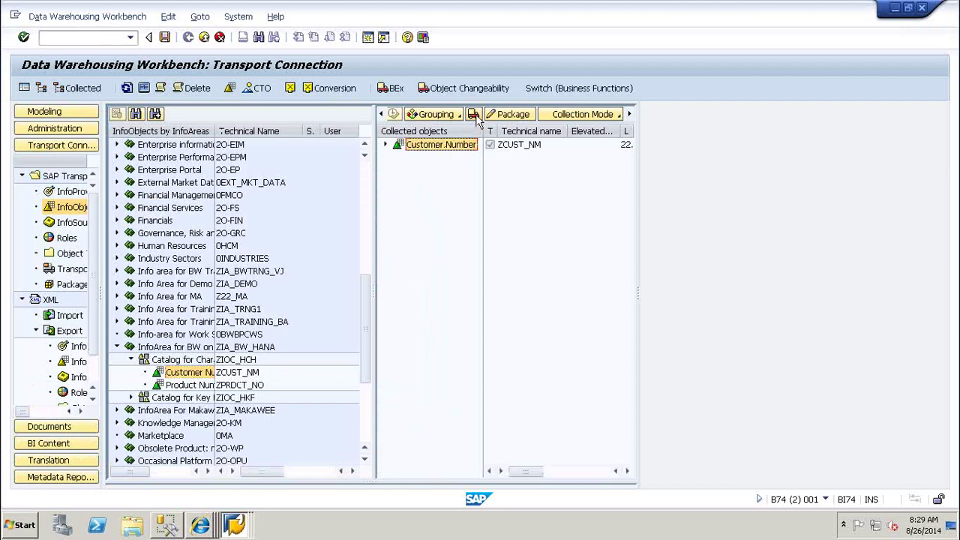
left_click(474, 114)
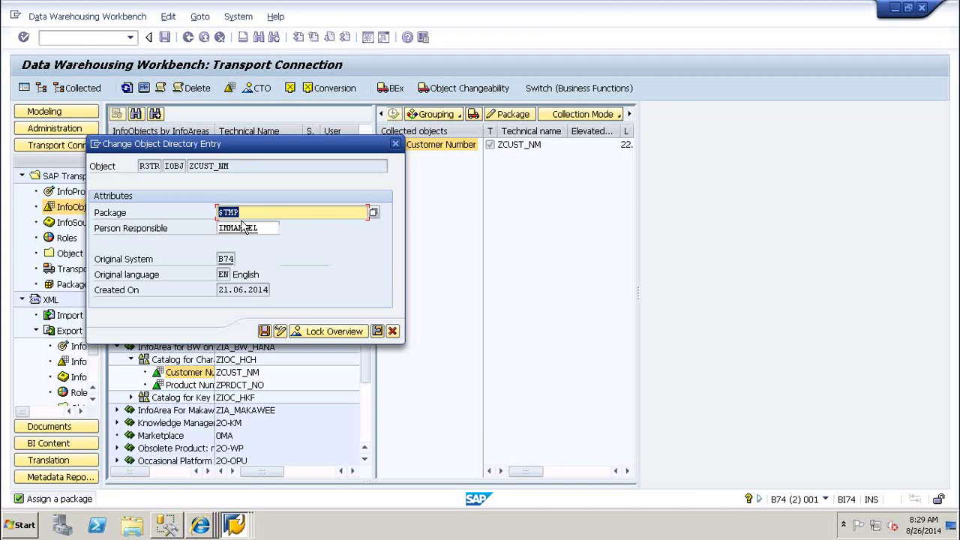
left_click(264, 332)
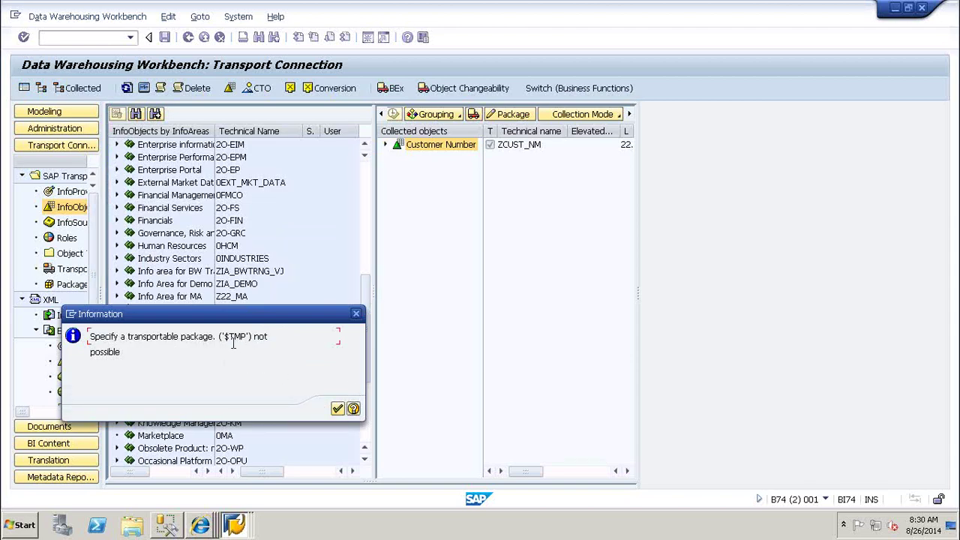
left_click(338, 408)
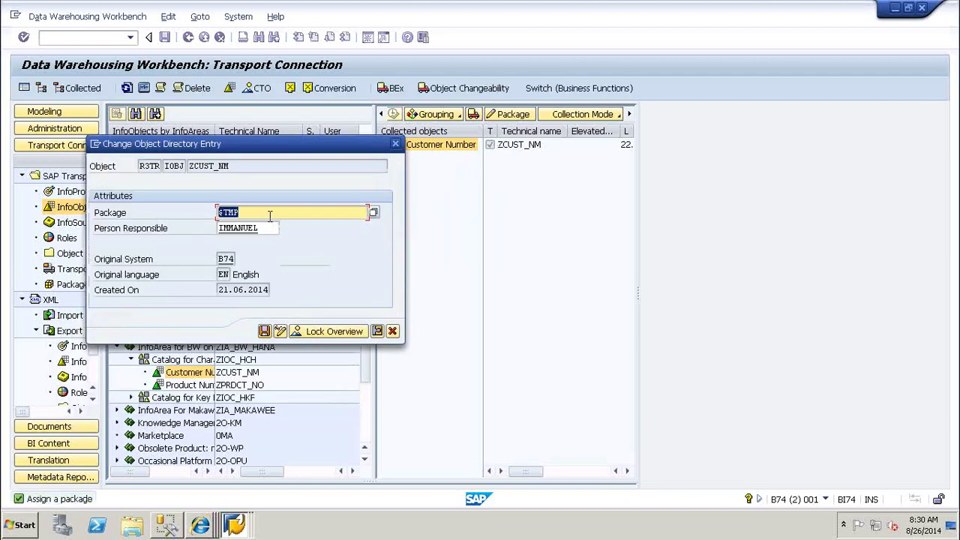
Step: Look up the available packages and try to assign $GEN to the ZCUST_NM directory entry
left_click(374, 215)
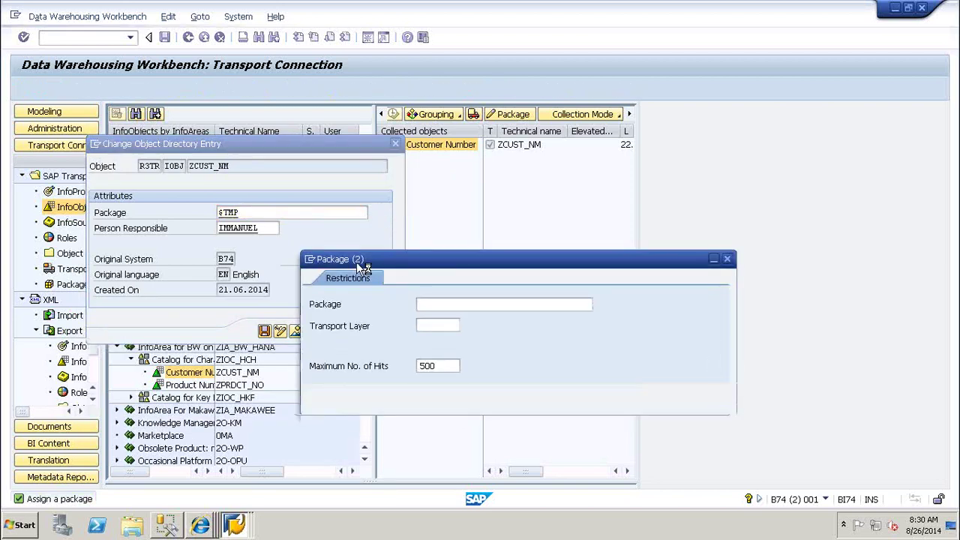
left_click(679, 393)
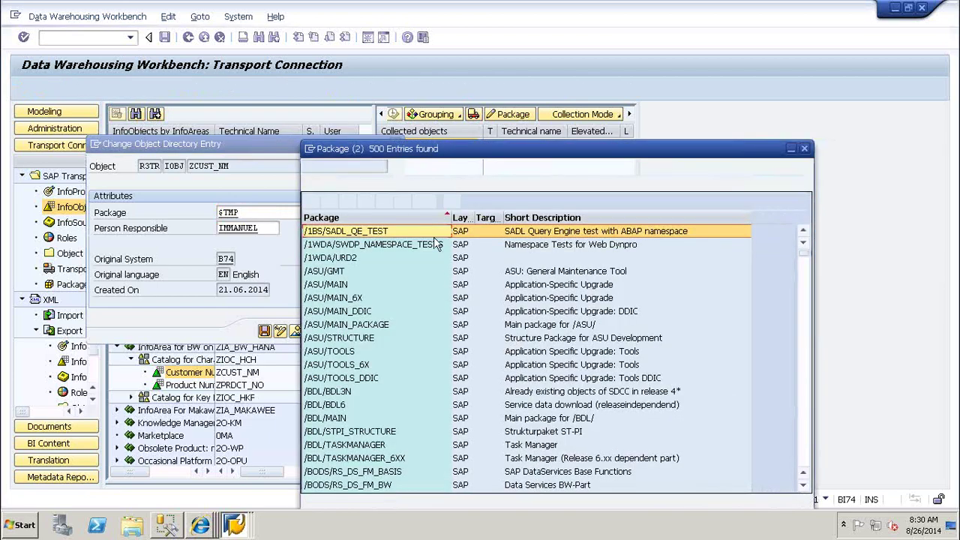
scroll(802, 398, "down", 15)
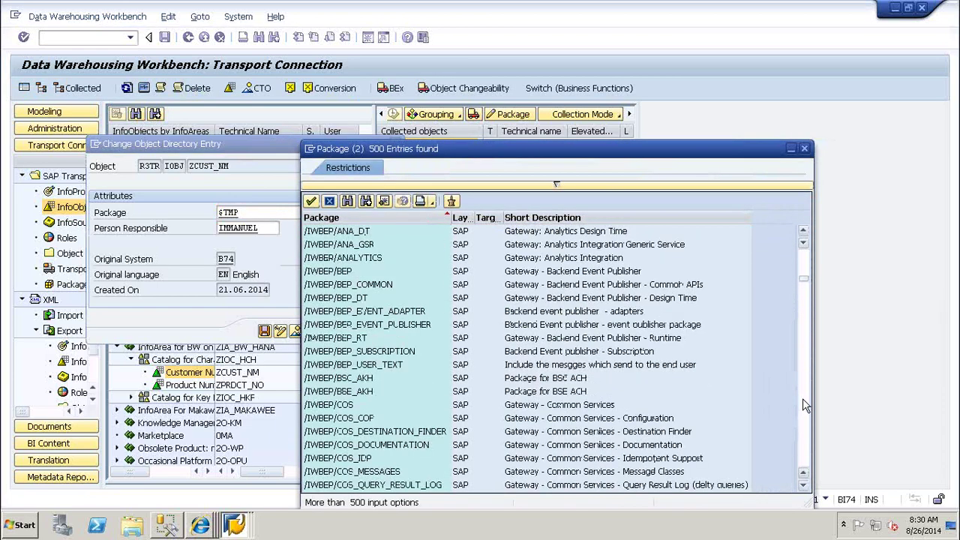
scroll(802, 398, "down", 12)
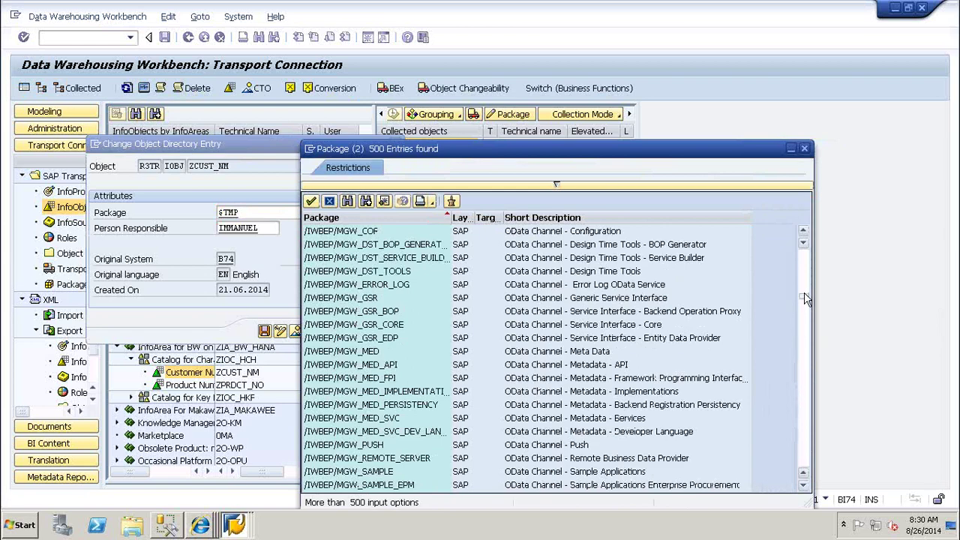
left_click_drag(804, 298, 806, 465)
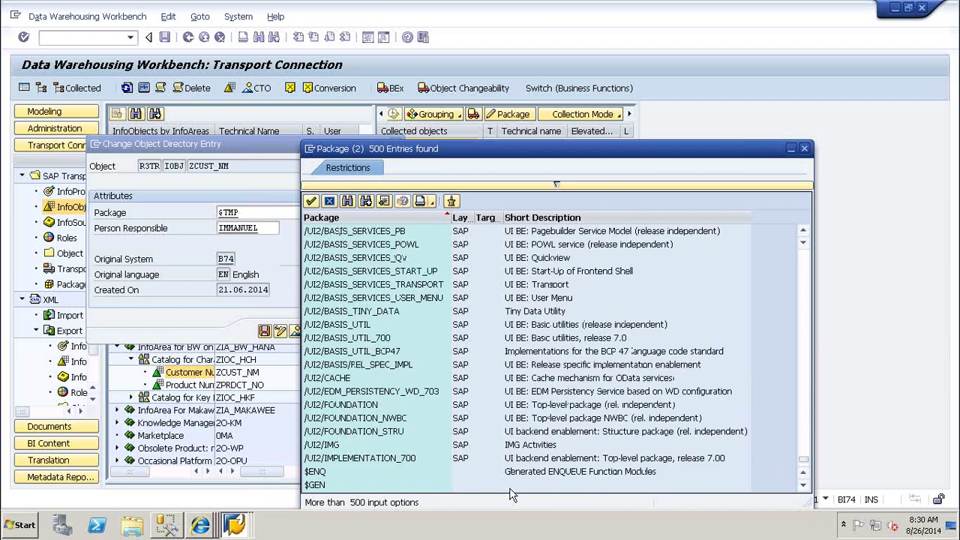
double_click(315, 486)
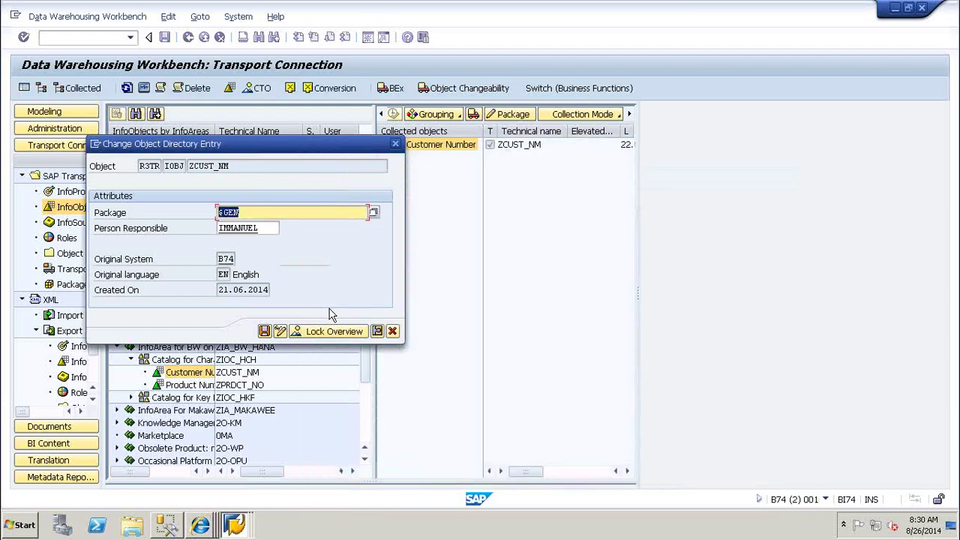
left_click(264, 331)
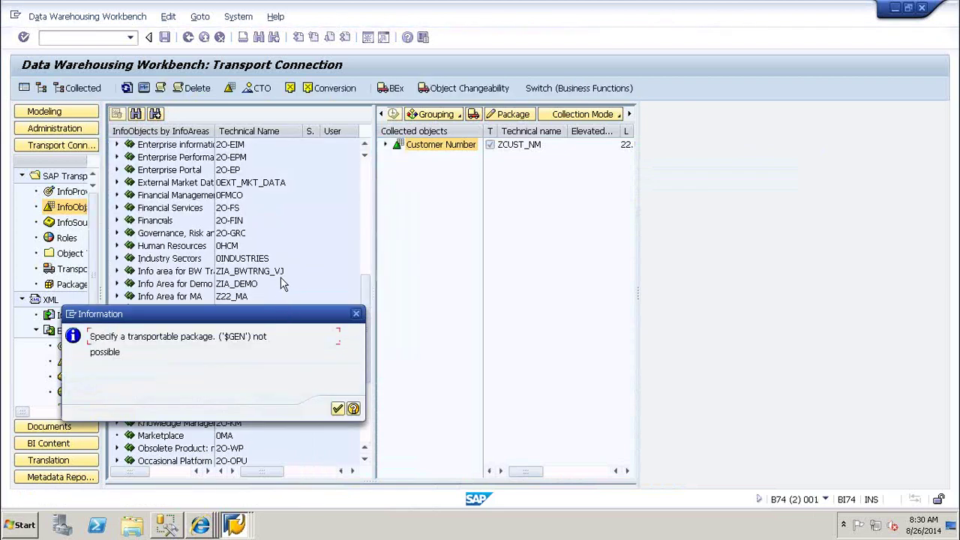
left_click(337, 409)
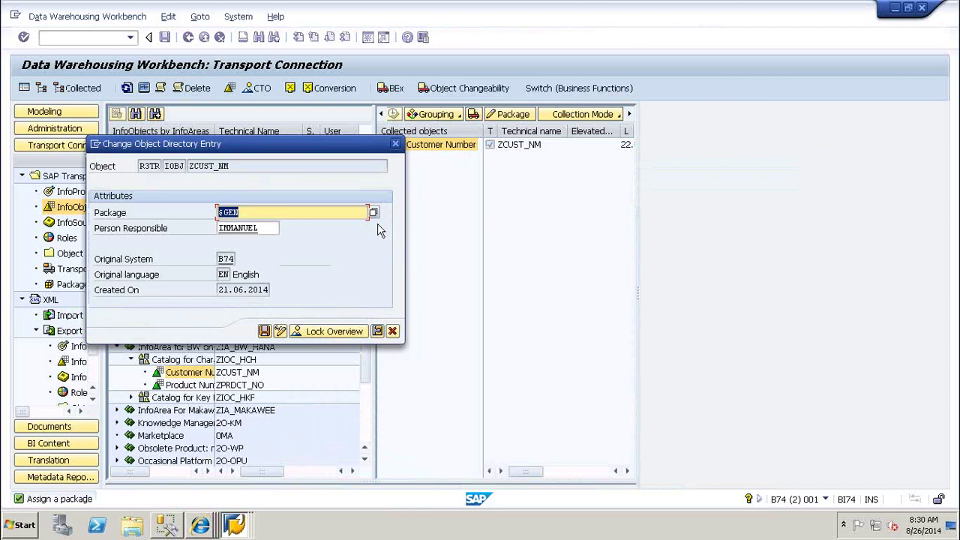
Step: Try to save the ZCUST_NM directory entry with package ZBW, and cancel the package assignment
type("ZBW")
left_click(264, 331)
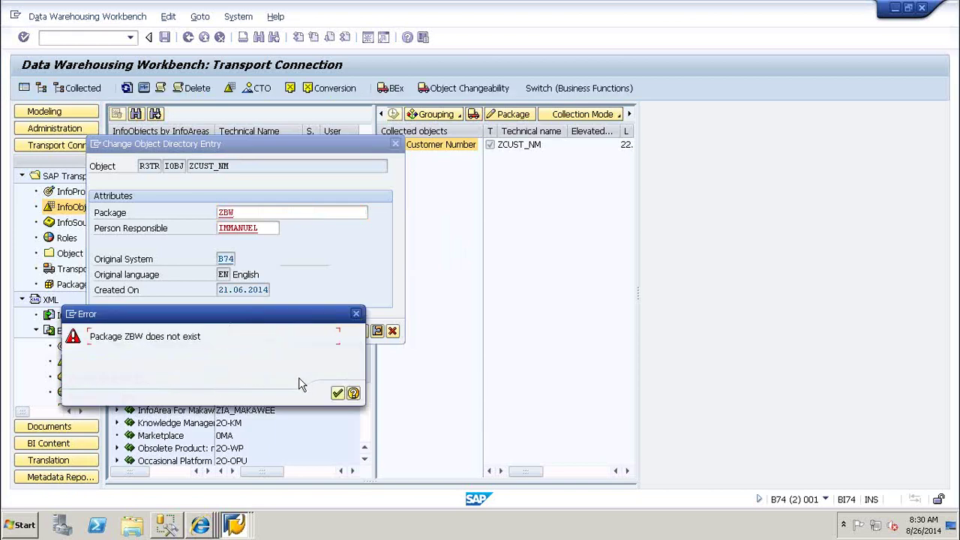
left_click(338, 393)
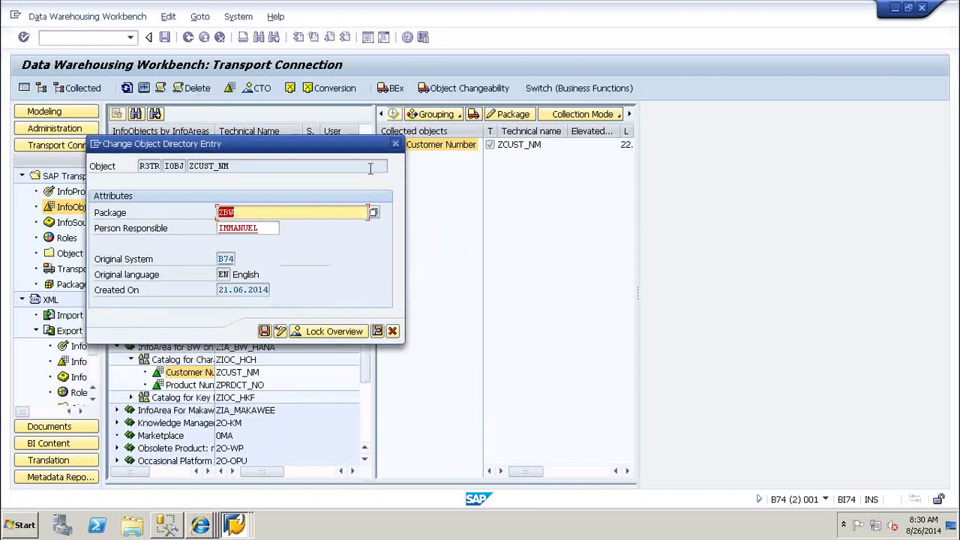
left_click(395, 143)
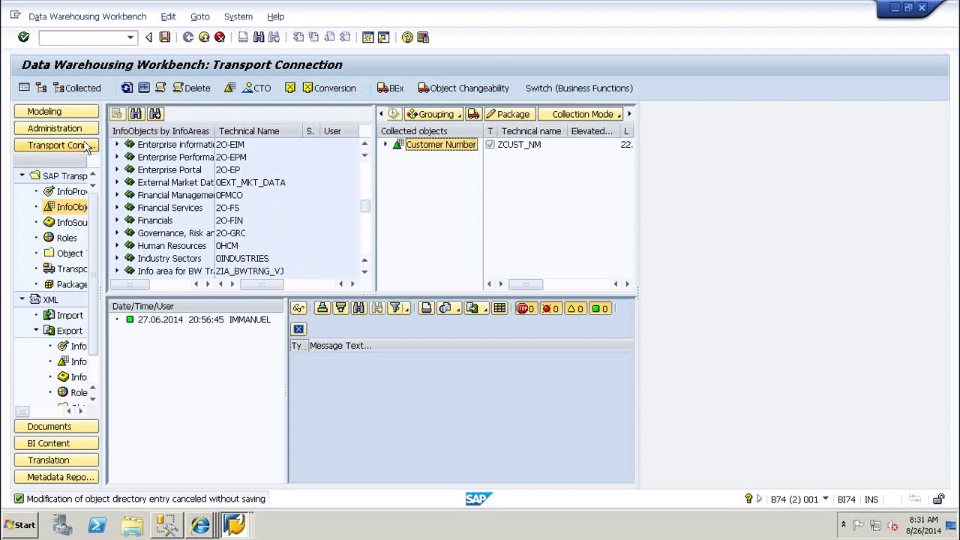
Step: Open the Transport Organizer (SE10) in a new session and check the change requests of the current user
left_click(50, 114)
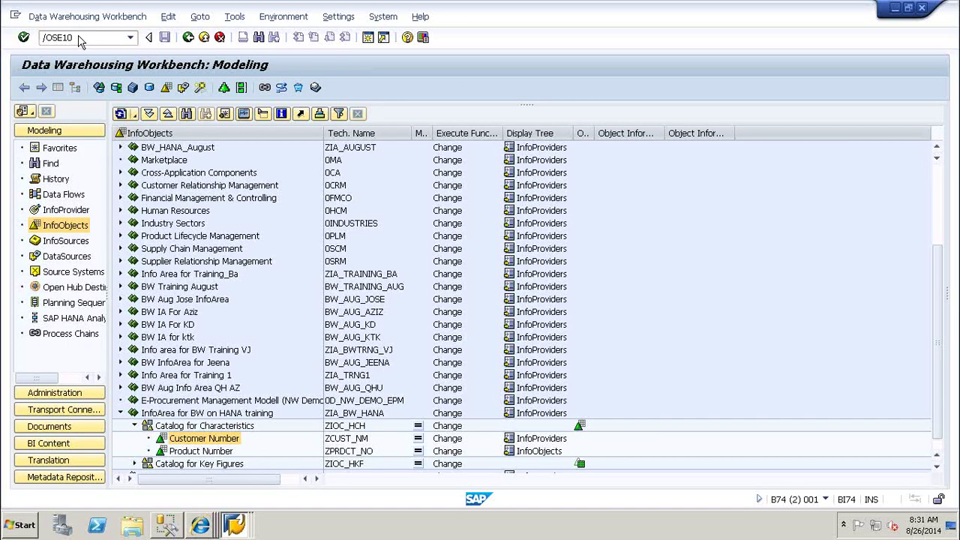
key("Return")
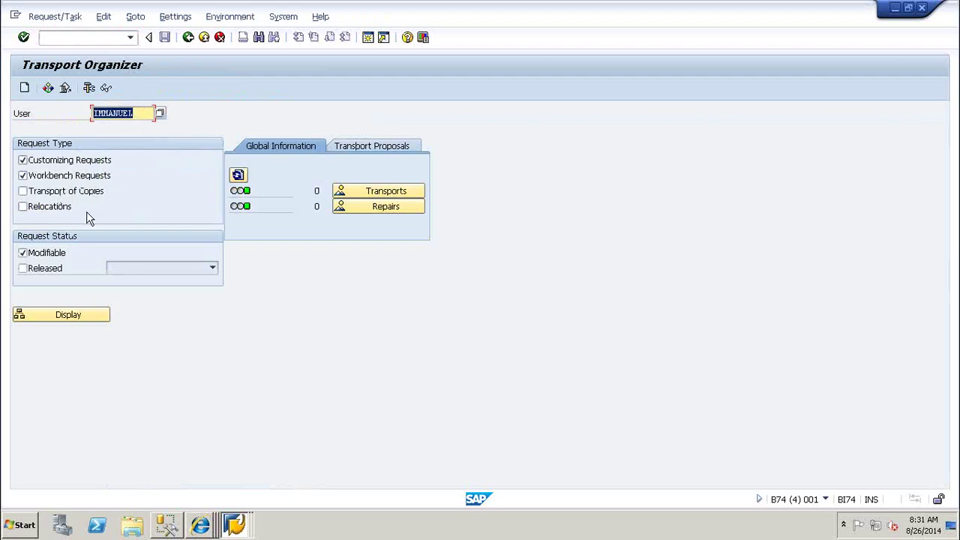
left_click(60, 316)
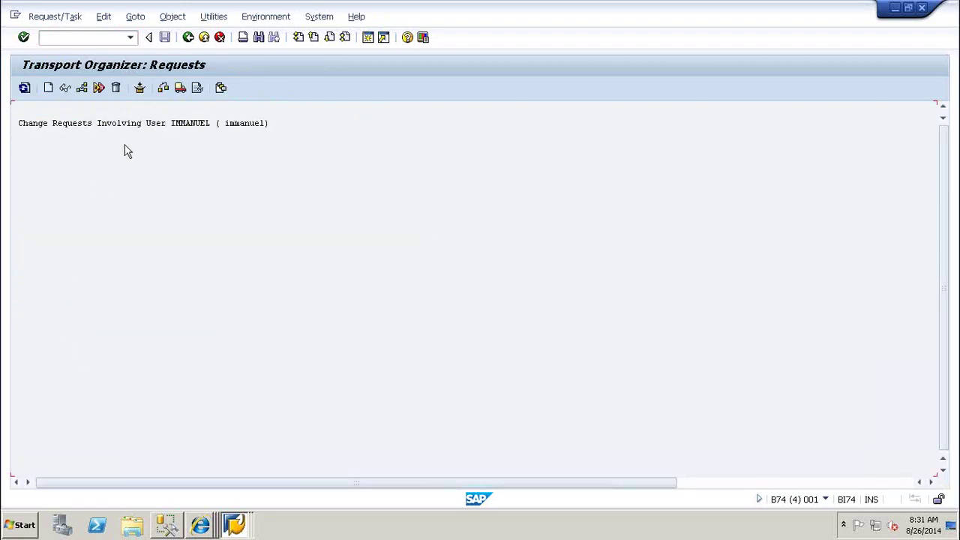
left_click(188, 38)
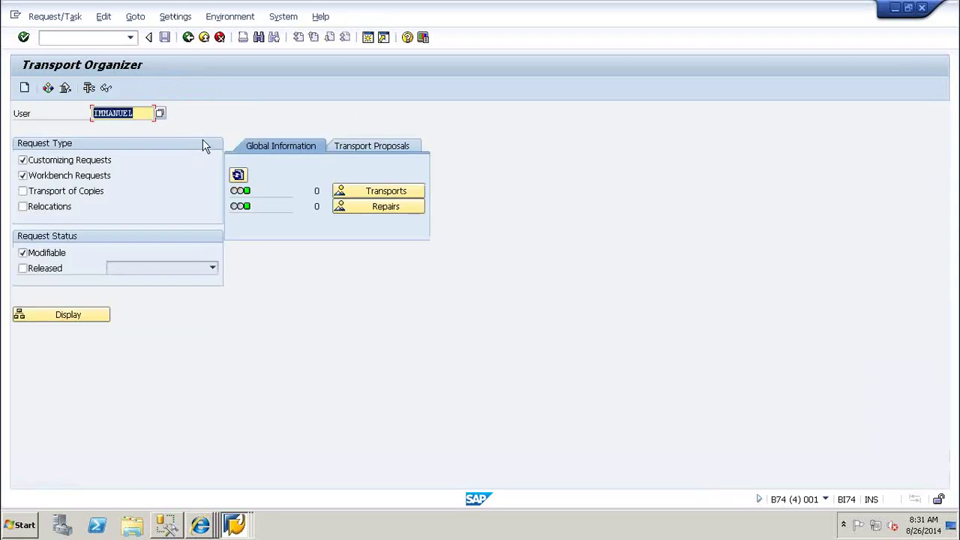
Step: List the change requests of all users and expand request B74K900018 down to function module RSDRI_DF_CONFIGURE
key("BackSpace")
left_click(49, 319)
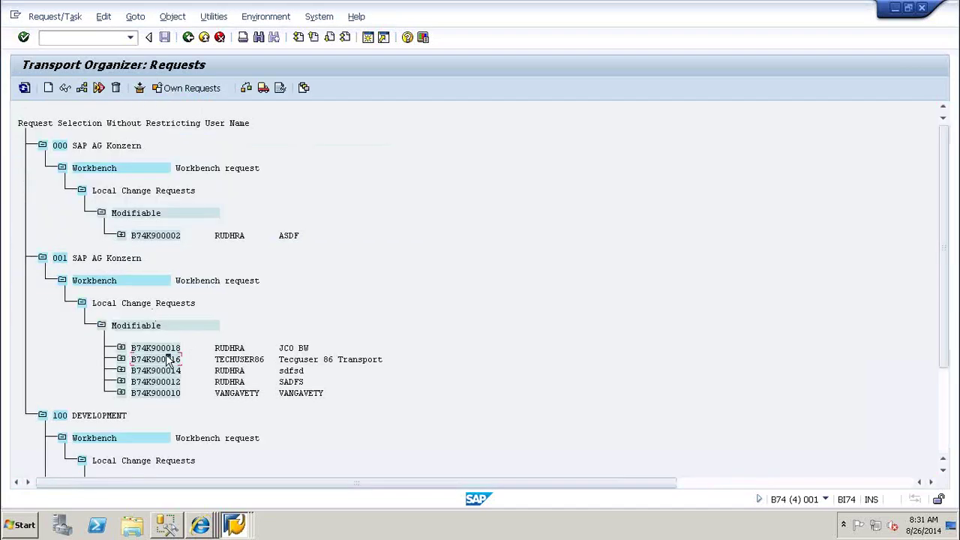
left_click(148, 348)
left_click(121, 347)
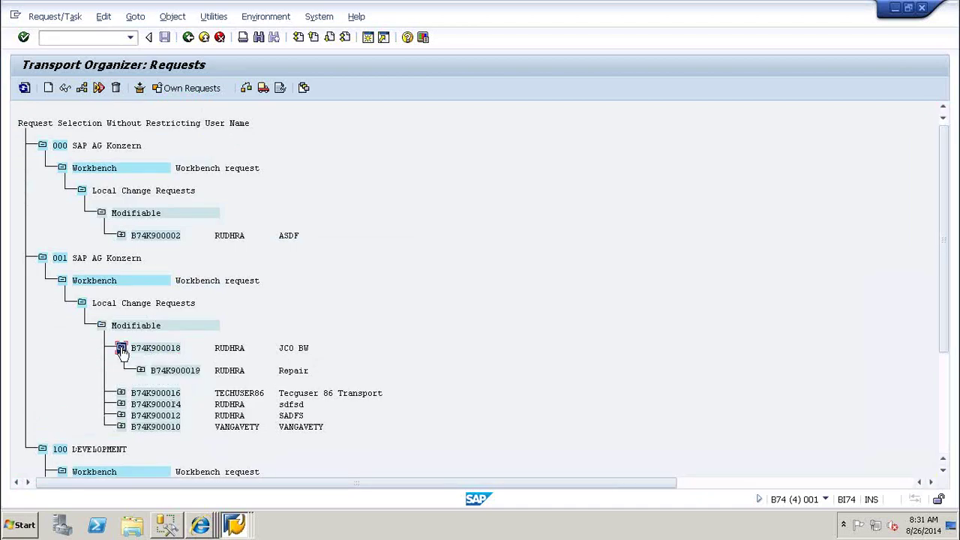
left_click(140, 370)
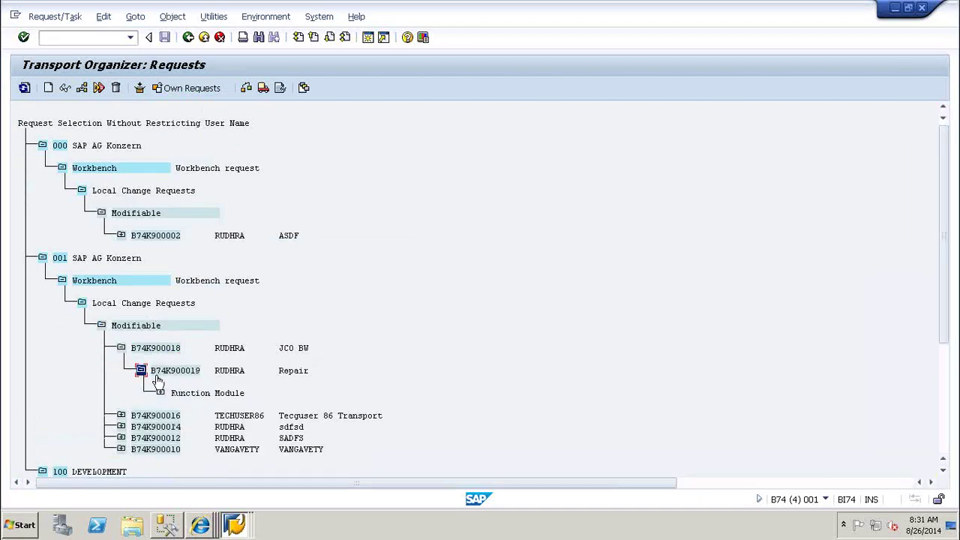
left_click(160, 393)
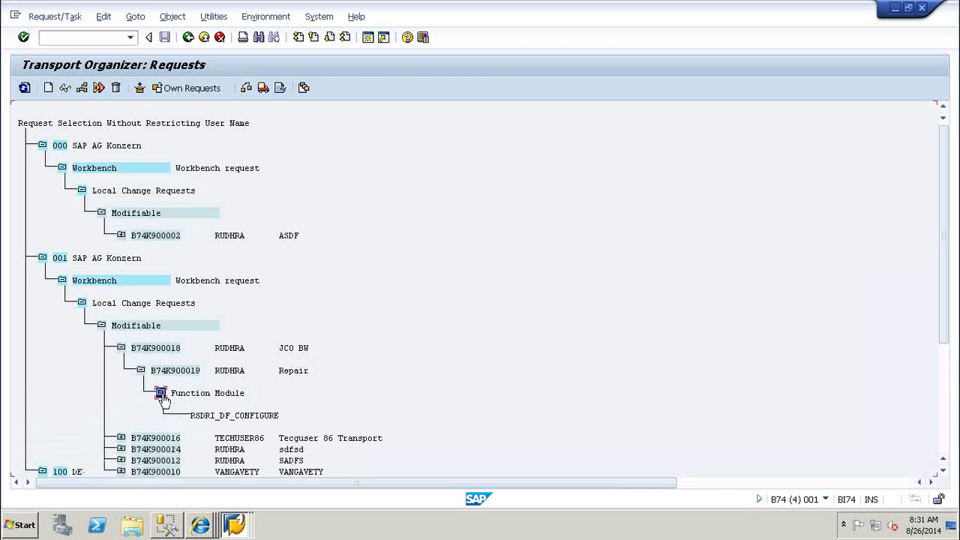
Step: Try to release directly from the function module entry RSDRI_DF_CONFIGURE
right_click(209, 418)
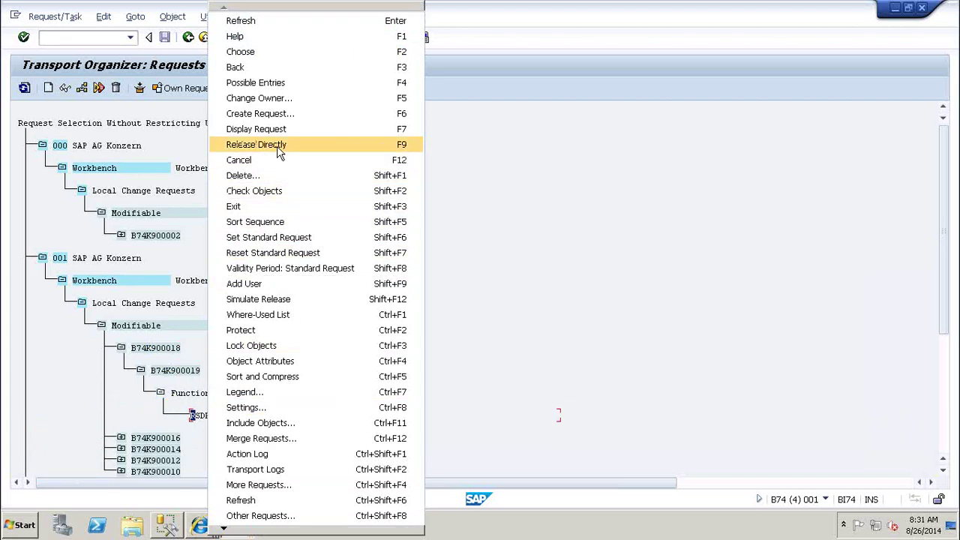
left_click(490, 321)
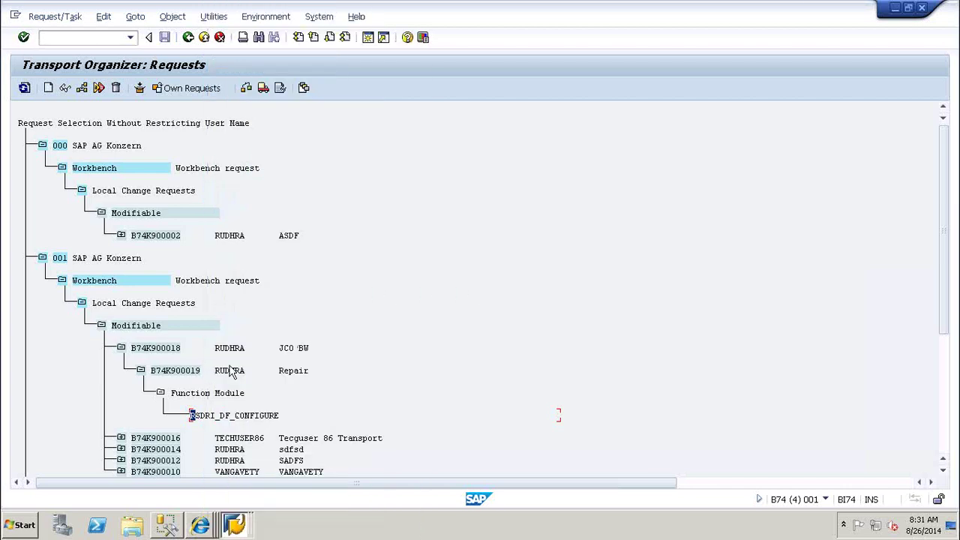
right_click(213, 420)
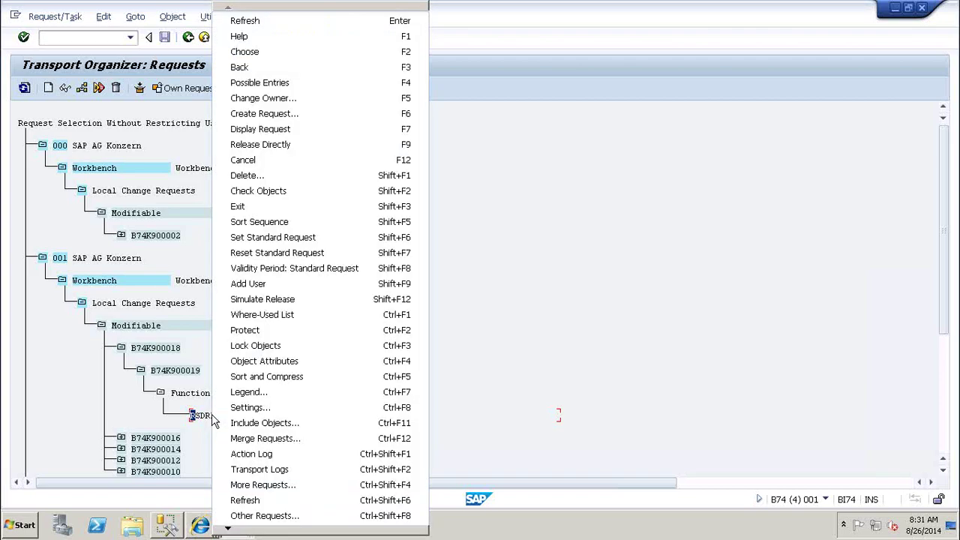
left_click(269, 146)
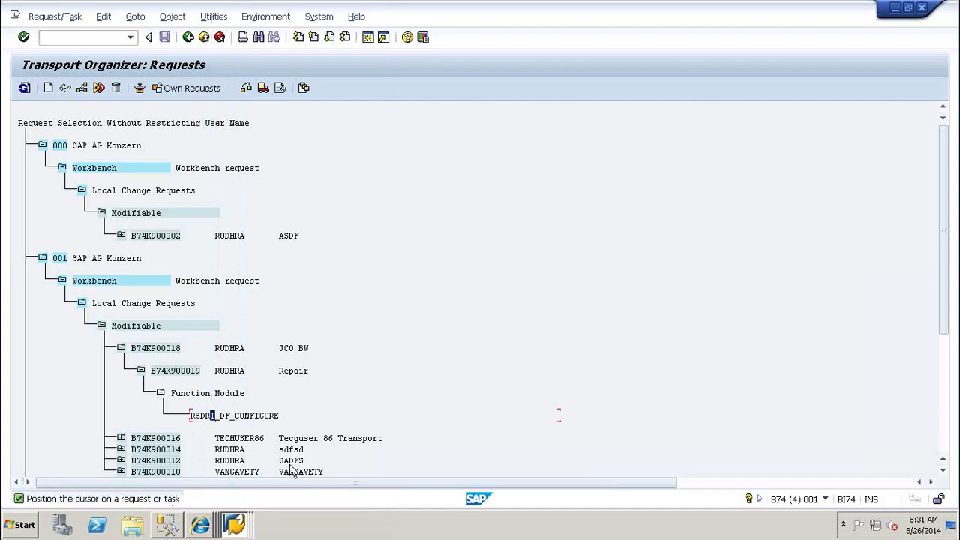
Step: Release the repair task B74K900019 of request B74K900018 directly
left_click(187, 370)
right_click(165, 372)
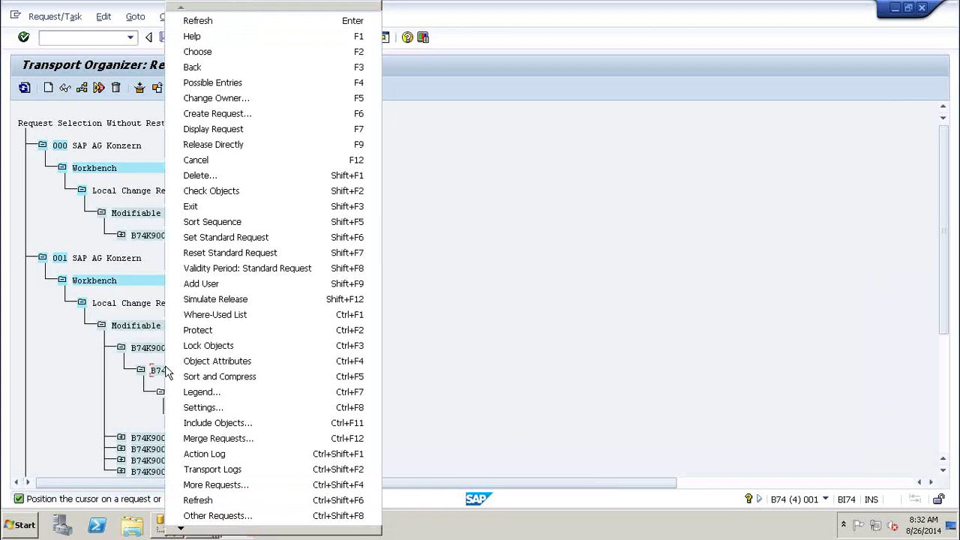
left_click(236, 145)
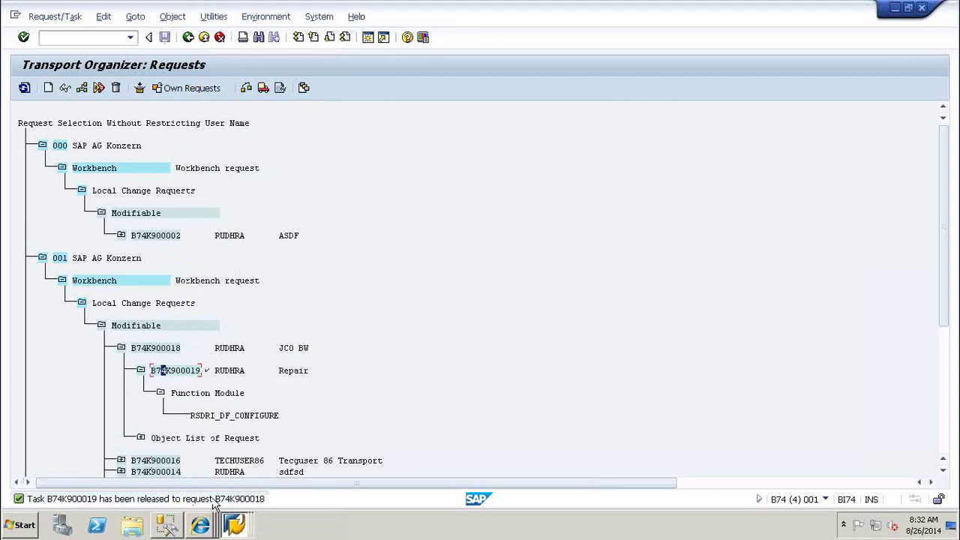
Step: Open the Transport Management System (STMS) in a new session and show its import overview
left_click(78, 39)
type("/OSTMS")
key("Return")
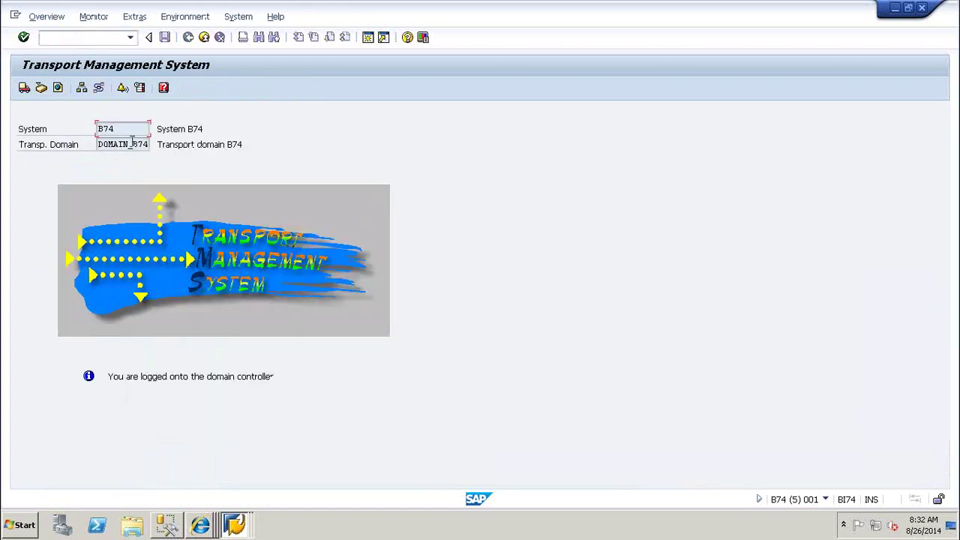
left_click_drag(131, 142, 141, 149)
left_click(25, 88)
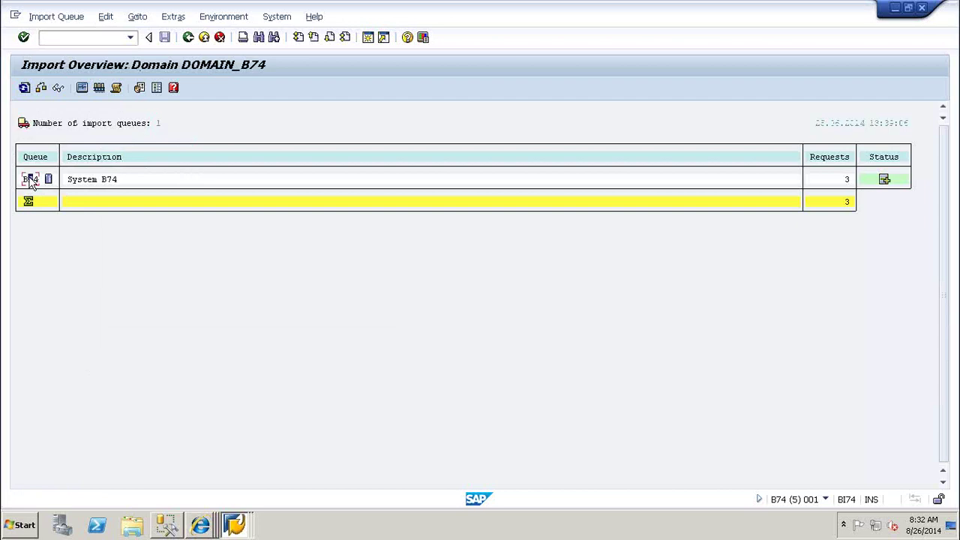
Step: Open the import queue of system B74 to look at its transport requests, and return to the import overview
double_click(29, 177)
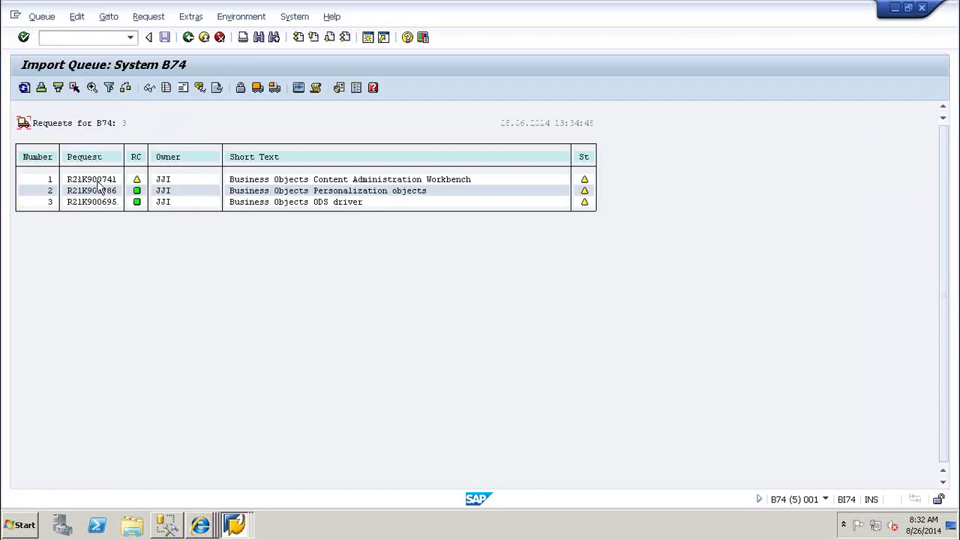
left_click(98, 181)
left_click(188, 37)
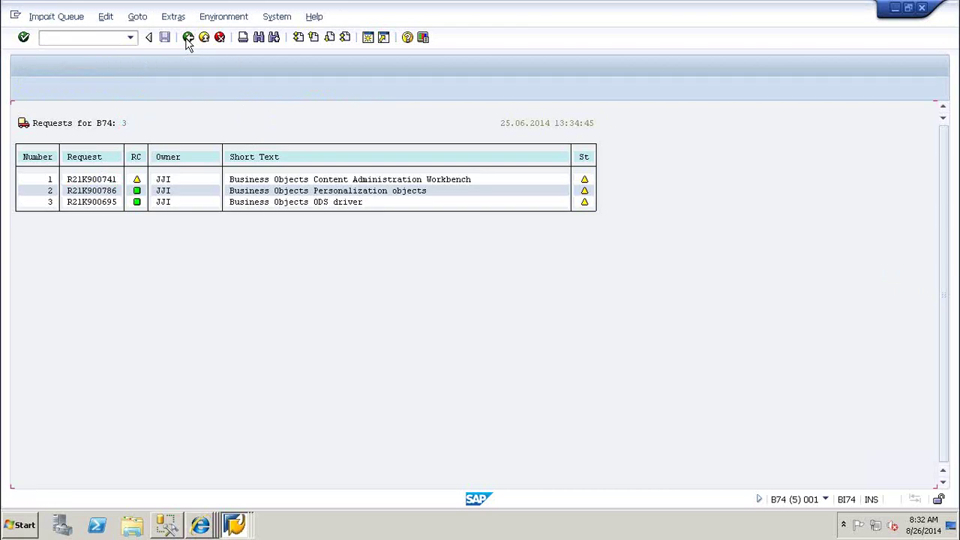
Step: Switch to the Data Browser session for table RSTRFIELDSH and start transaction RSA1 there in its place
left_click(236, 525)
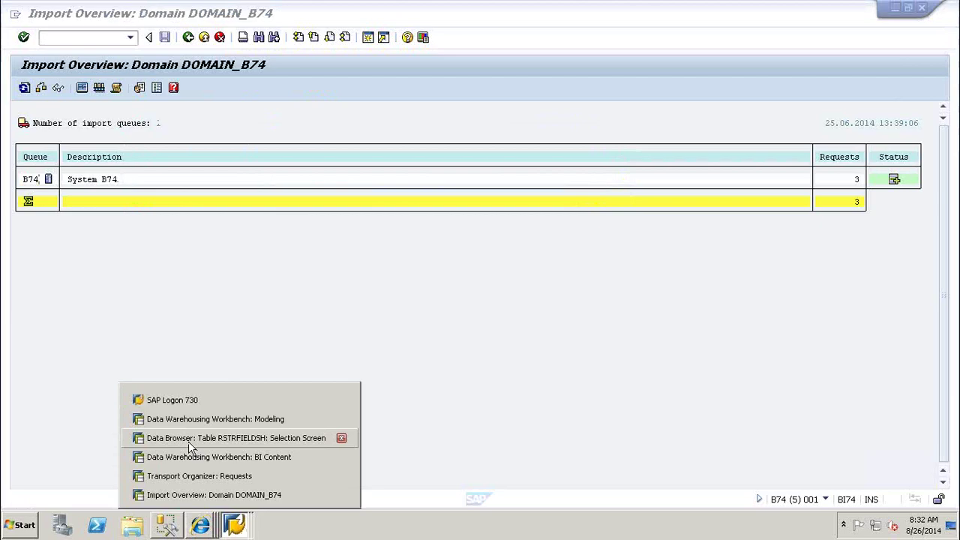
left_click(192, 438)
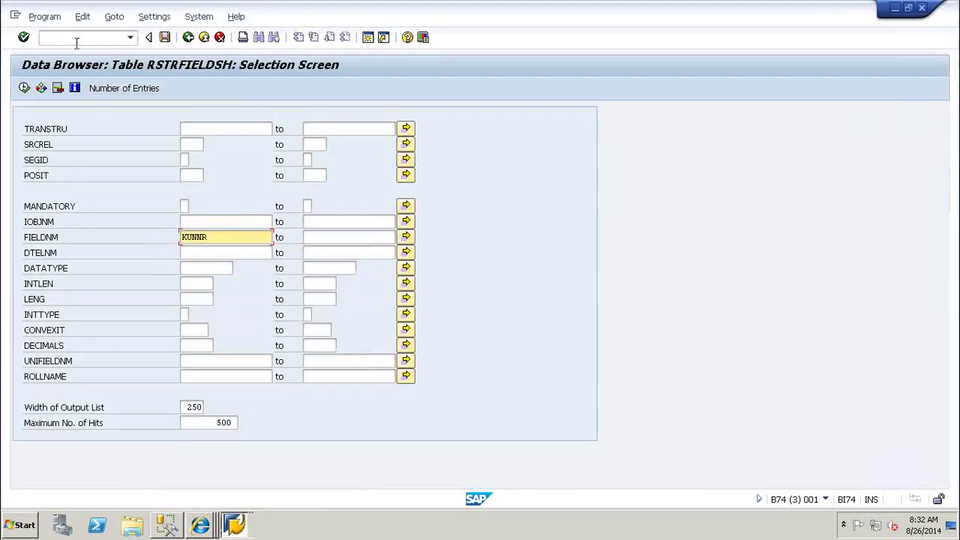
left_click(76, 40)
type("/NR")
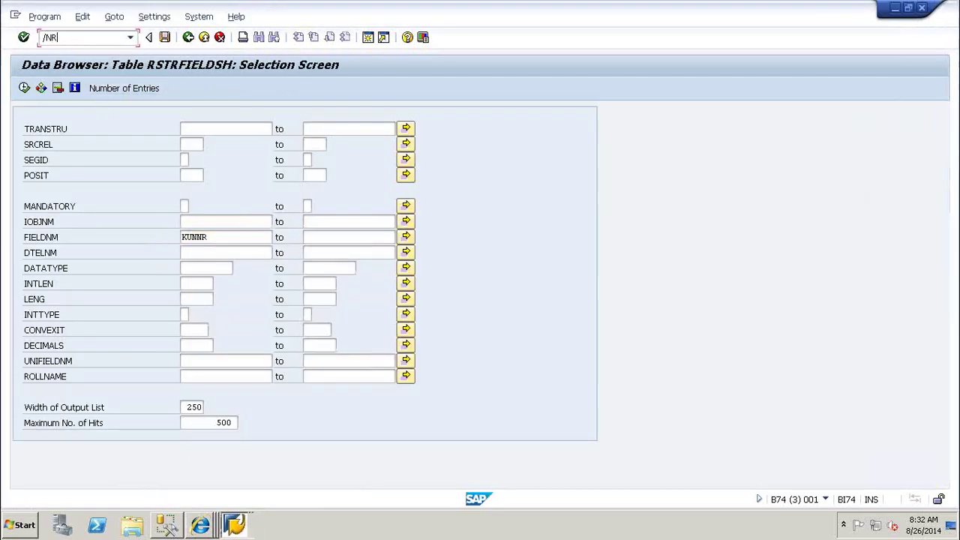
type("SA1")
key("Return")
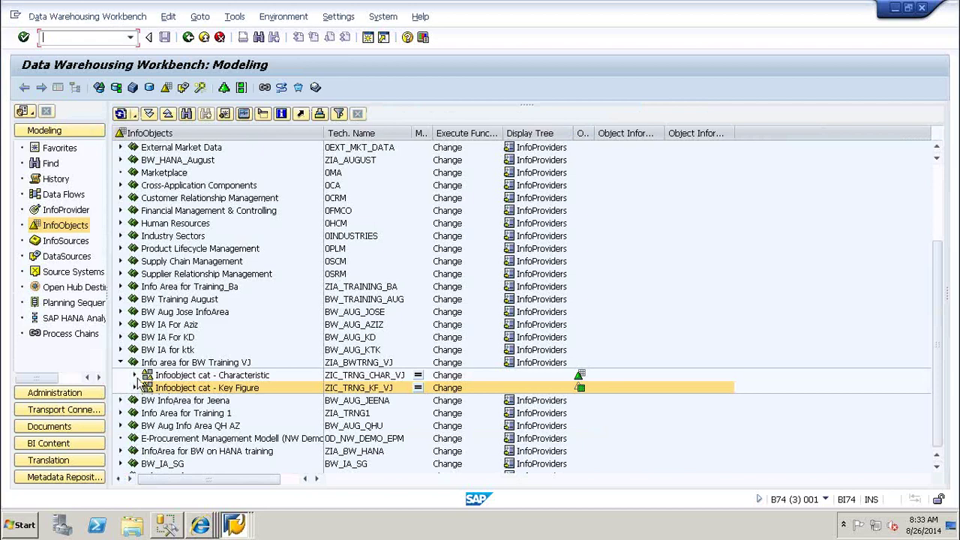
Step: Look through the characteristics catalog ZIC_TRNG_CHAR_VJ, including ZCUSTOMER, and collapse the info area ZIA_BWTRNG_VJ
left_click(138, 387)
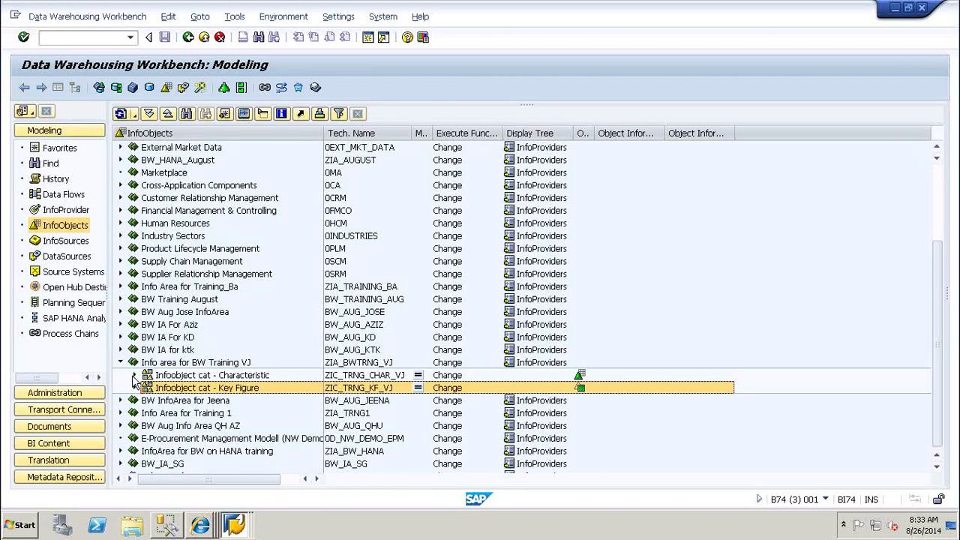
left_click(135, 375)
left_click(186, 392)
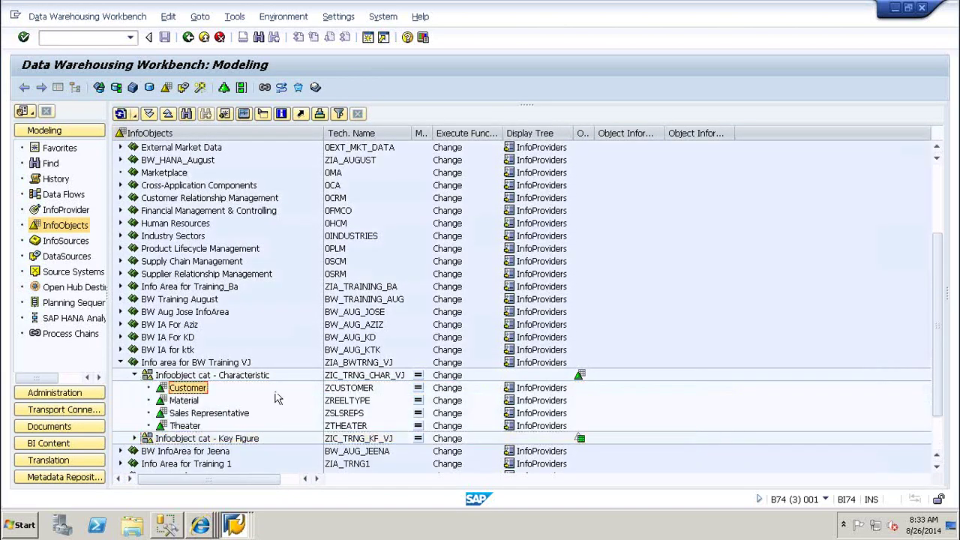
left_click(352, 394)
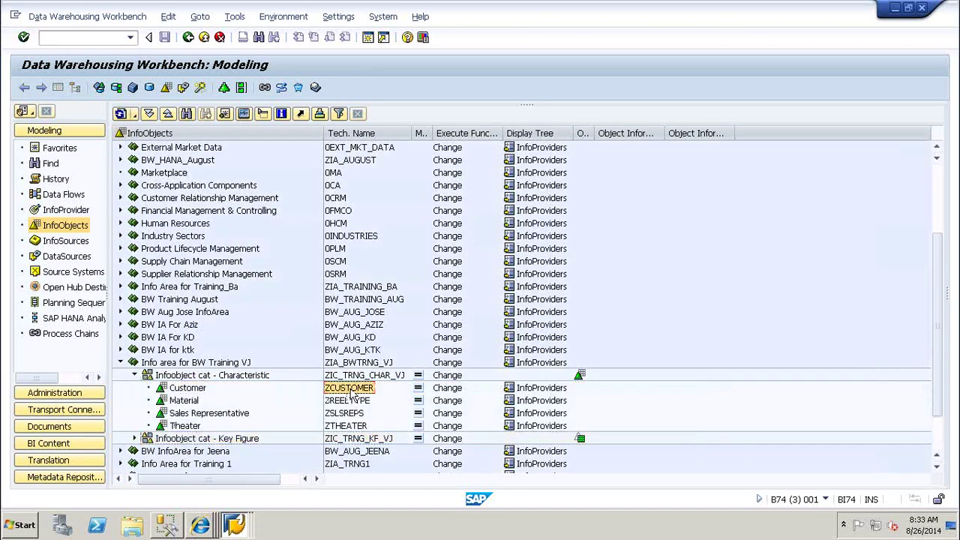
left_click(119, 362)
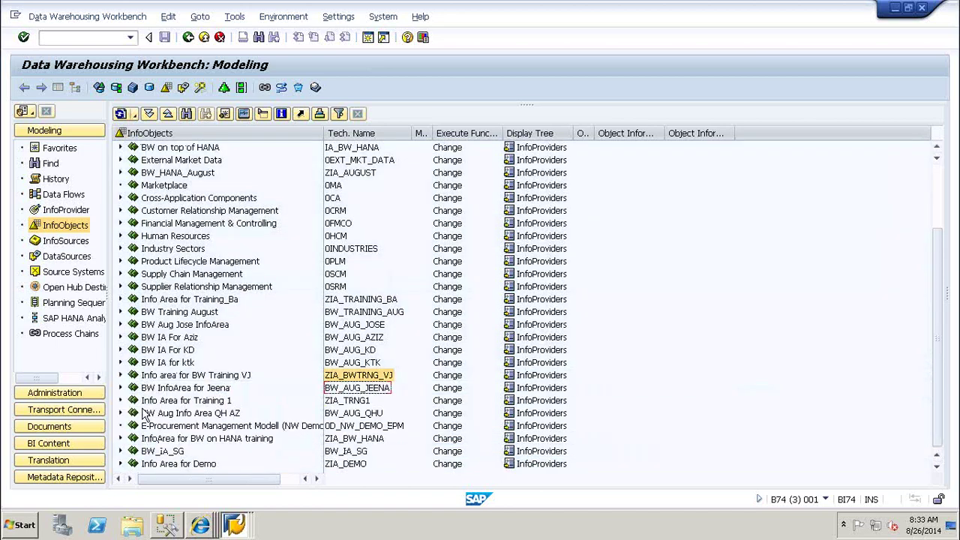
Step: Show the InfoProvider tree, refresh the subtree of InfoArea for BW on HANA training and select its Customer Number (ZCUST_NM)
left_click(66, 210)
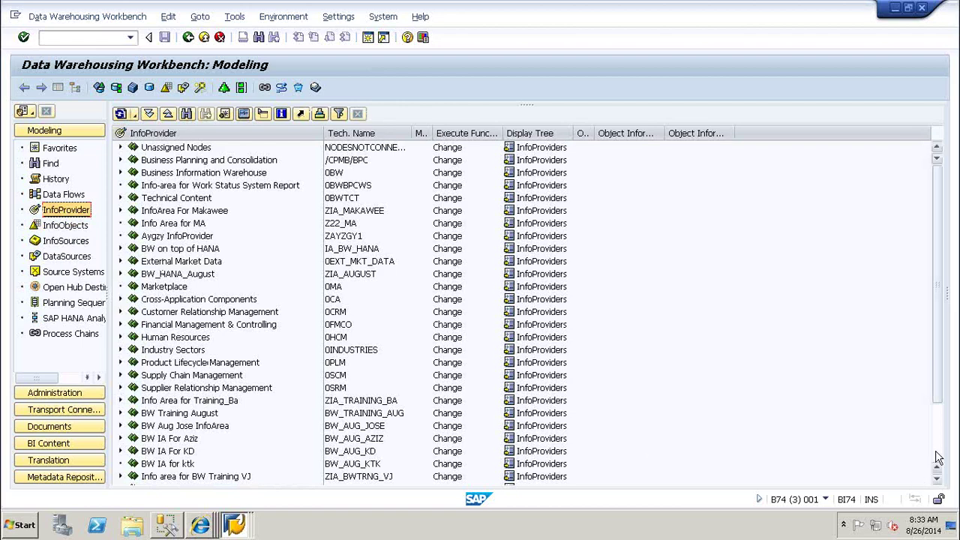
scroll(916, 480, "down", 3)
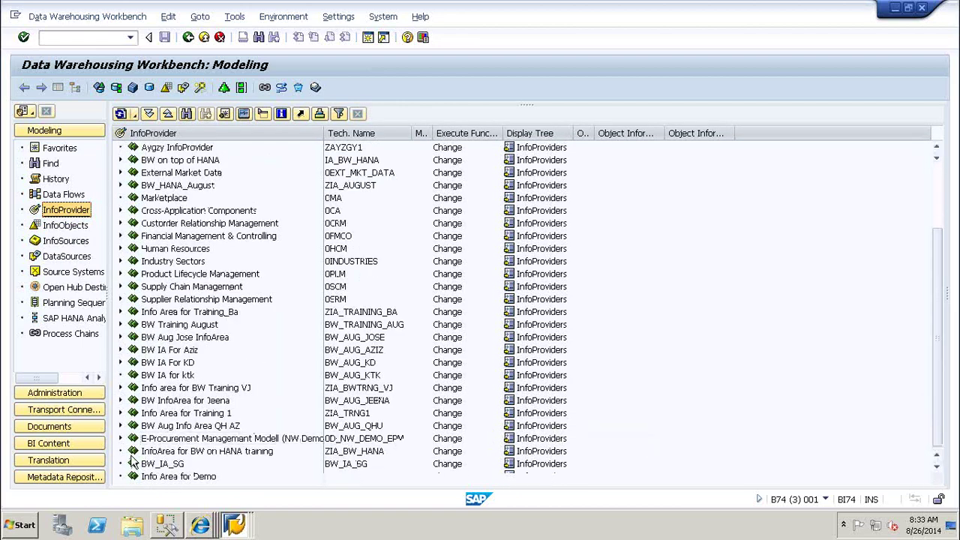
left_click(205, 452)
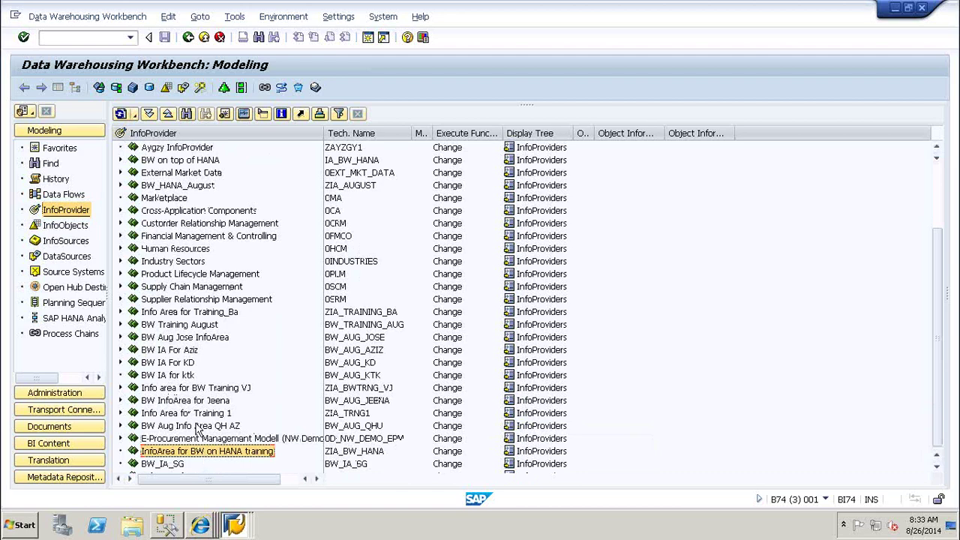
left_click(120, 114)
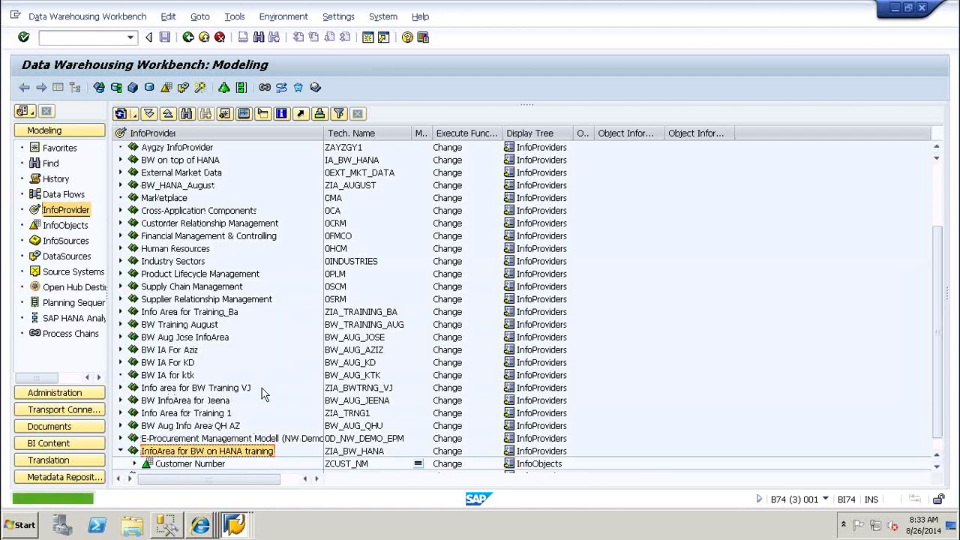
left_click(181, 465)
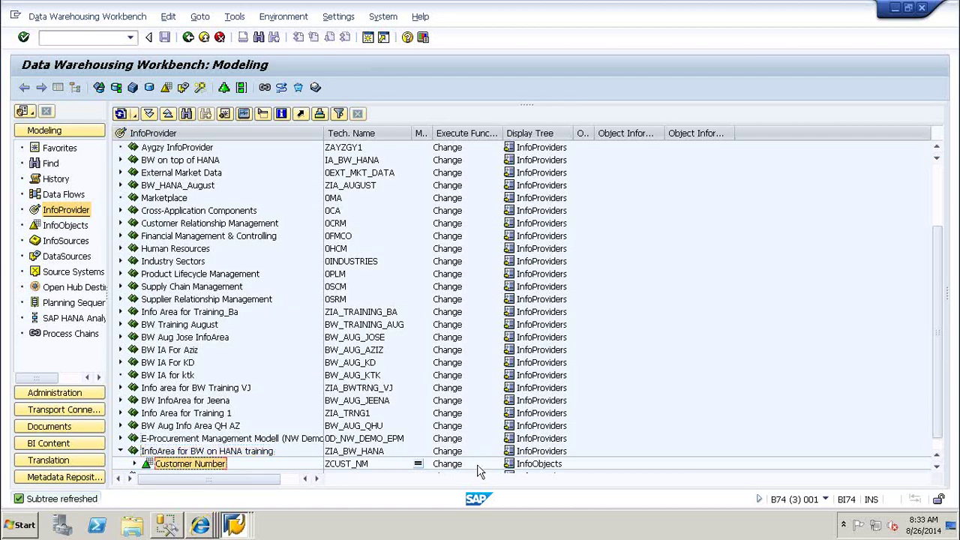
scroll(936, 449, "down", 1)
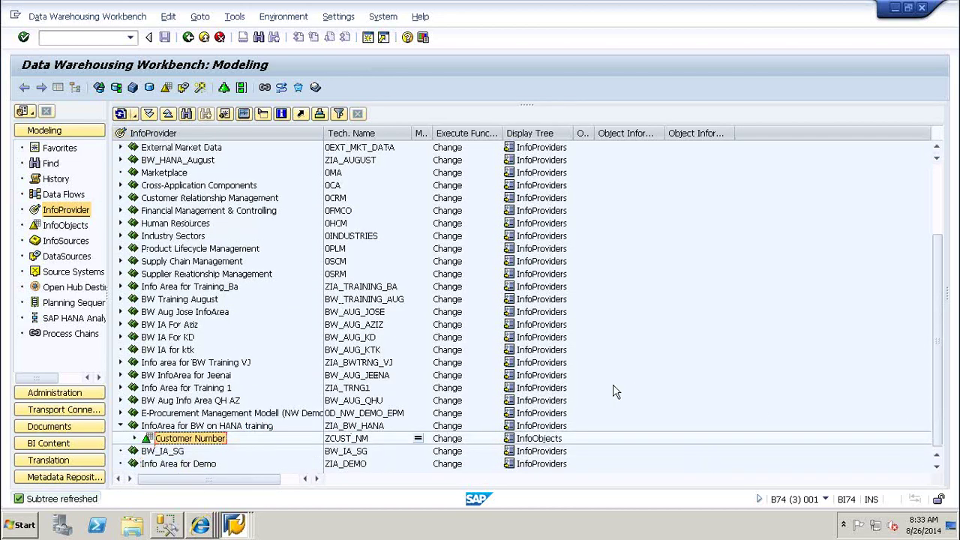
left_click(218, 427)
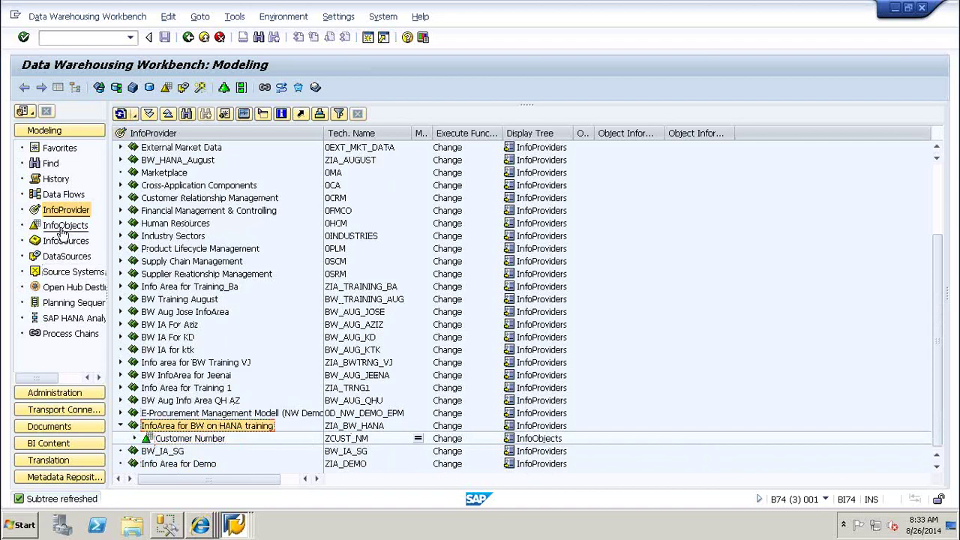
left_click(173, 440)
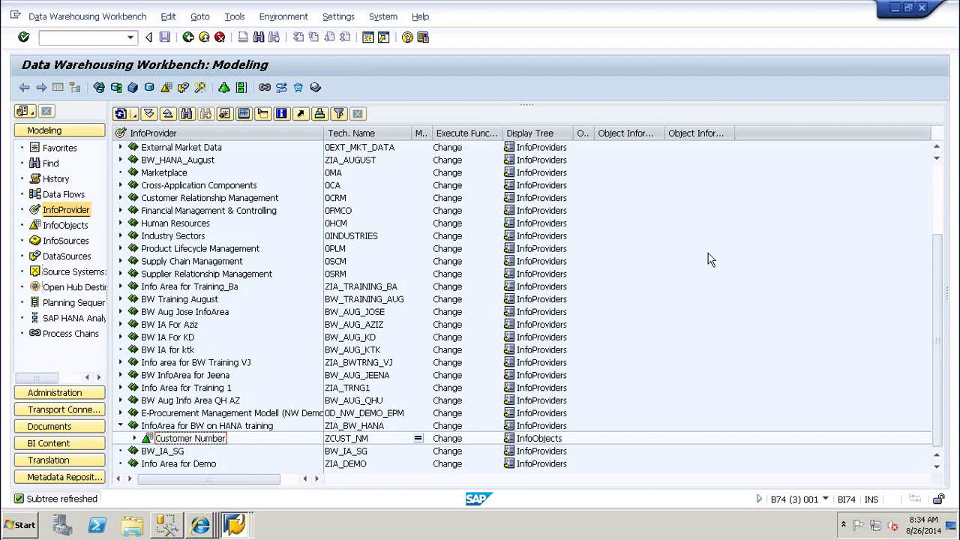
Step: Minimize all open SAP session, web browser and SAP Logon windows to reach the remote desktop
left_click(896, 9)
left_click(896, 8)
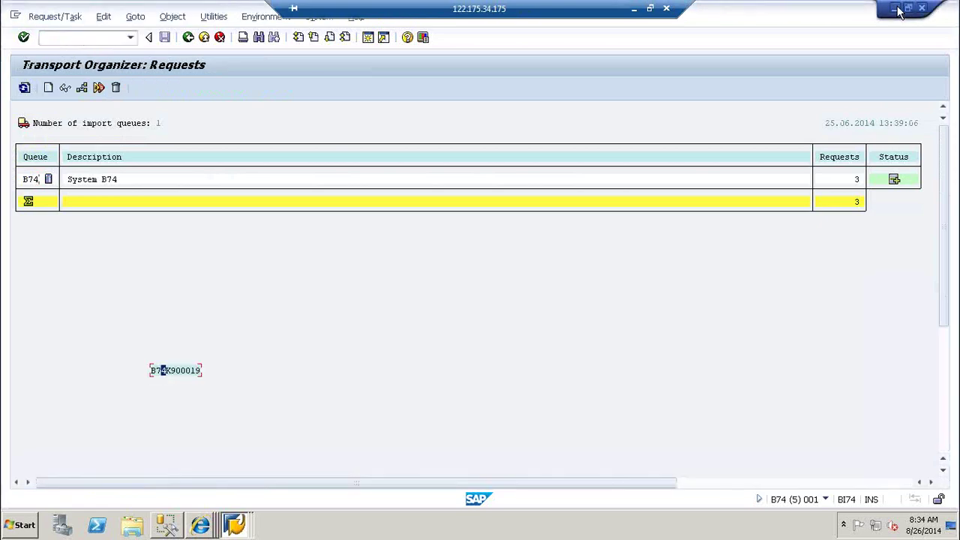
left_click(896, 8)
left_click(895, 8)
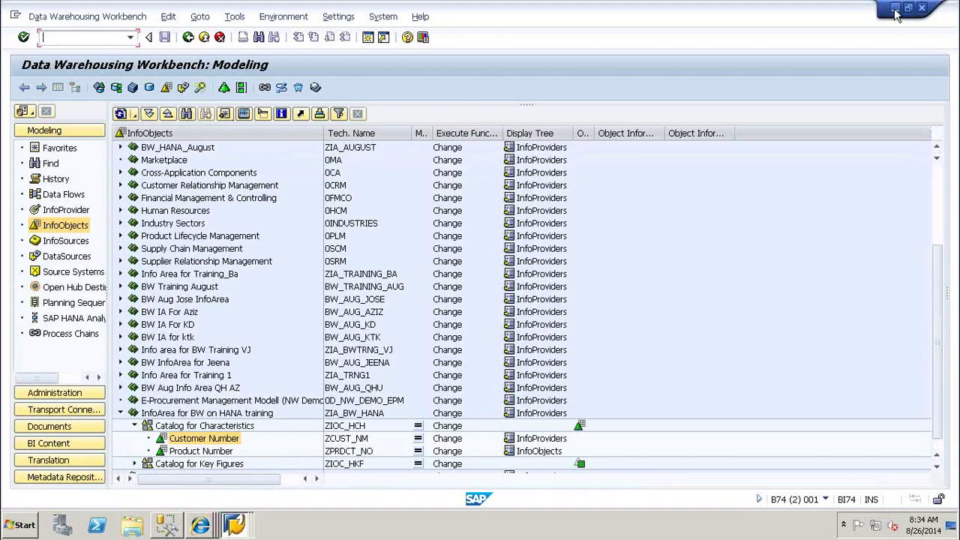
left_click(896, 8)
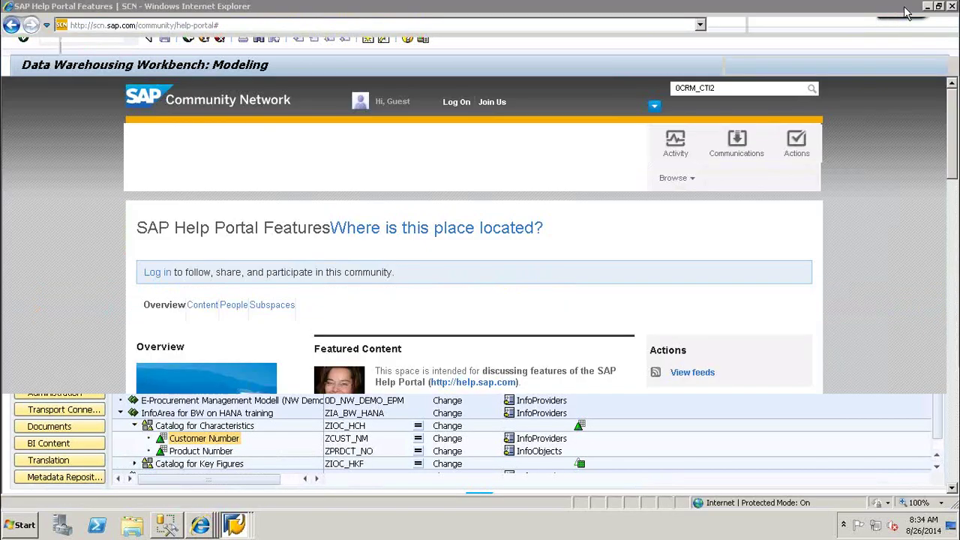
left_click(928, 7)
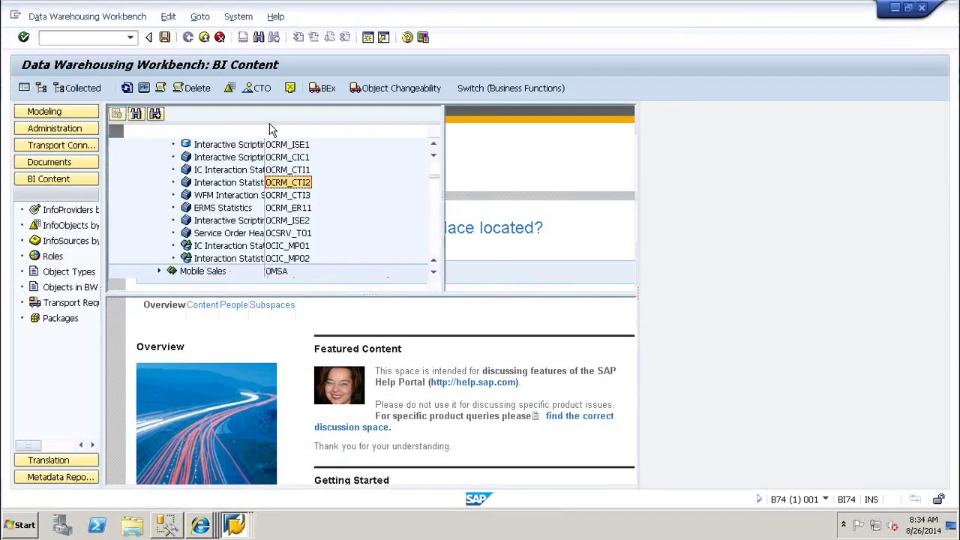
left_click(894, 8)
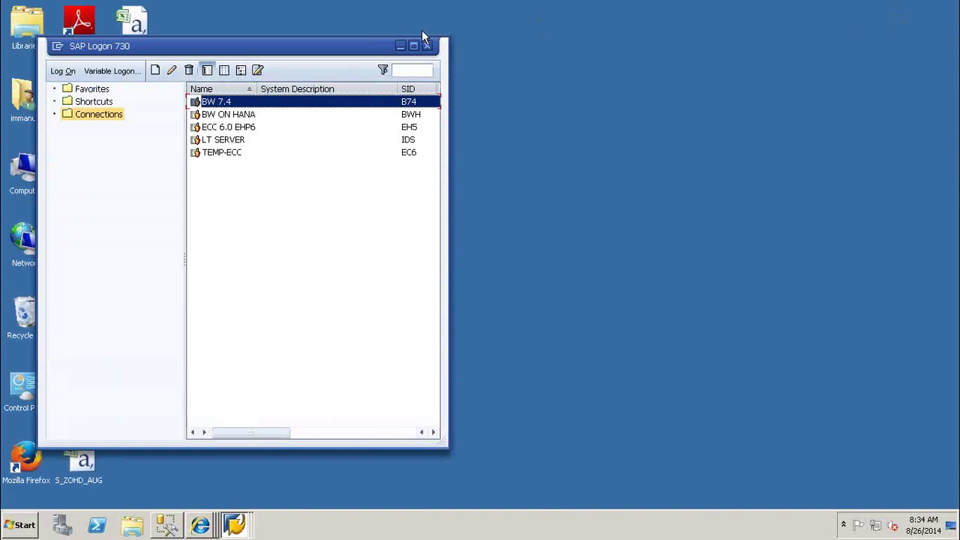
left_click(400, 47)
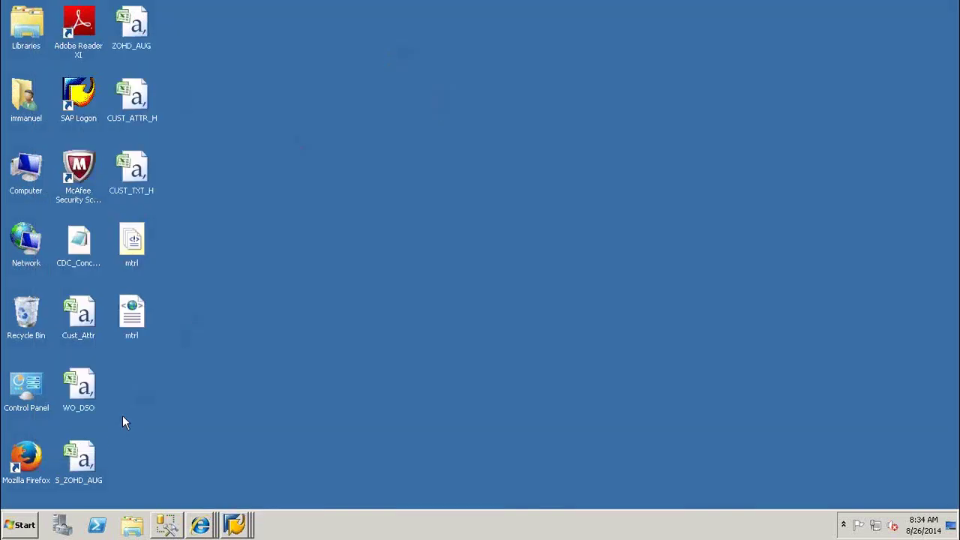
Step: View the desktop files S_ZOHD_AUG and ZOHD_AUG one after the other in Excel, closing each
double_click(81, 458)
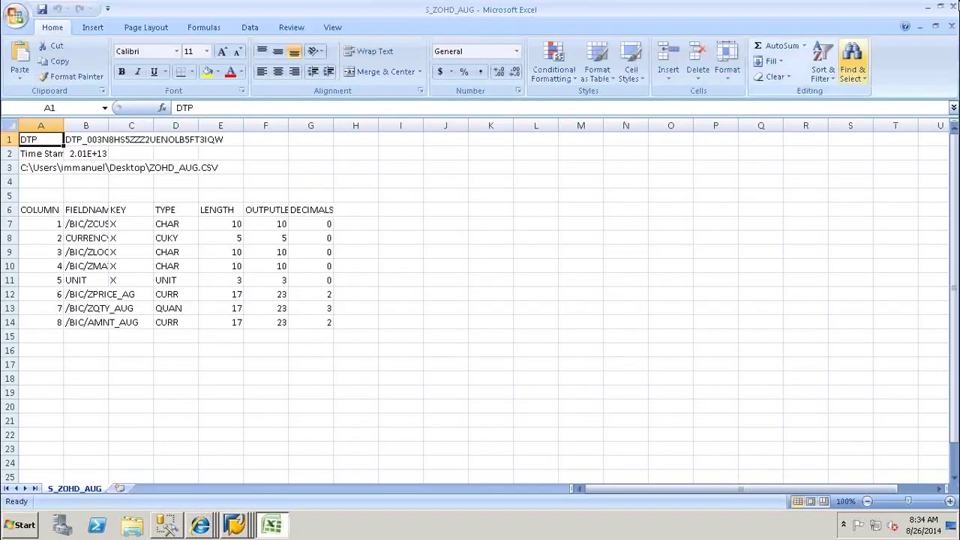
left_click(952, 8)
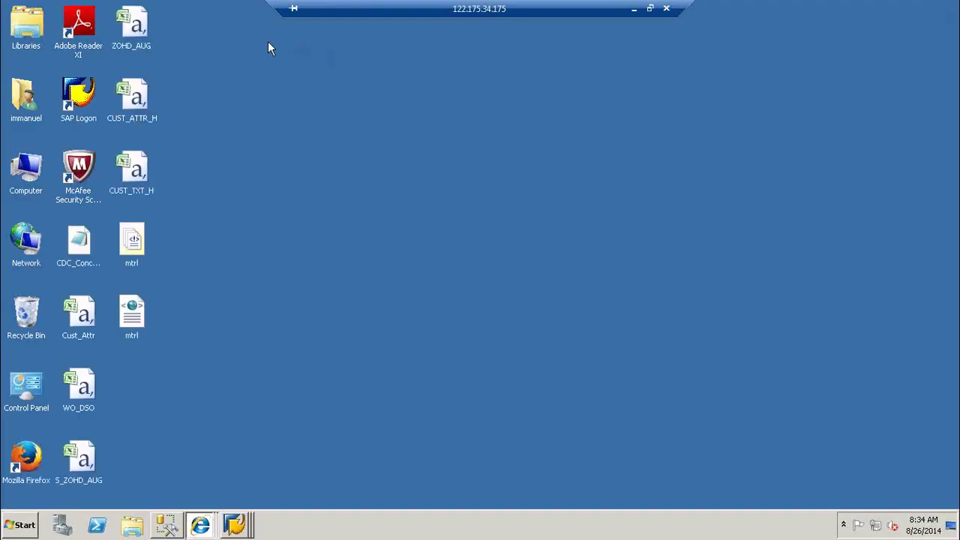
double_click(143, 43)
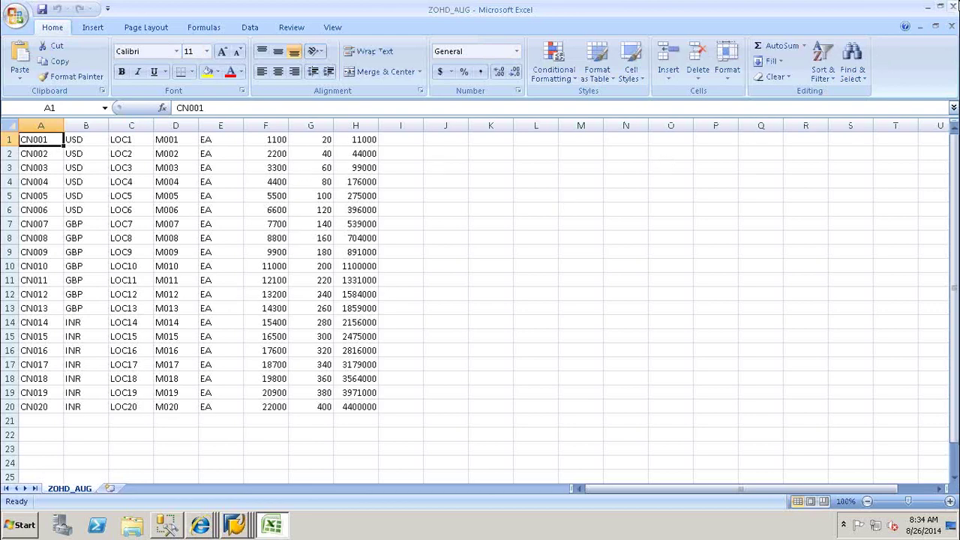
left_click(953, 6)
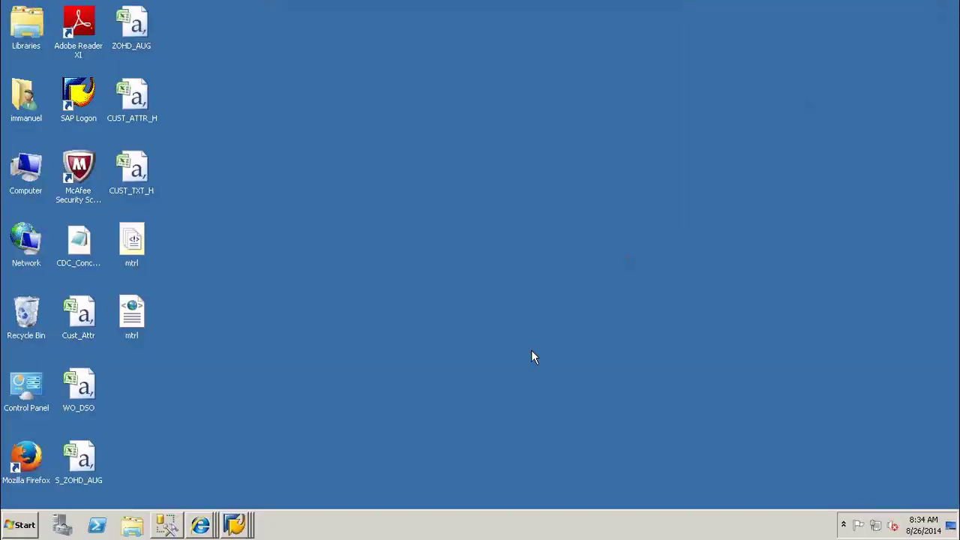
Step: Switch back to the Data Warehousing Workbench Modeling session B74 (2) and select Product Number (ZPRDCT_NO) in the characteristics catalog
mouse_move(236, 524)
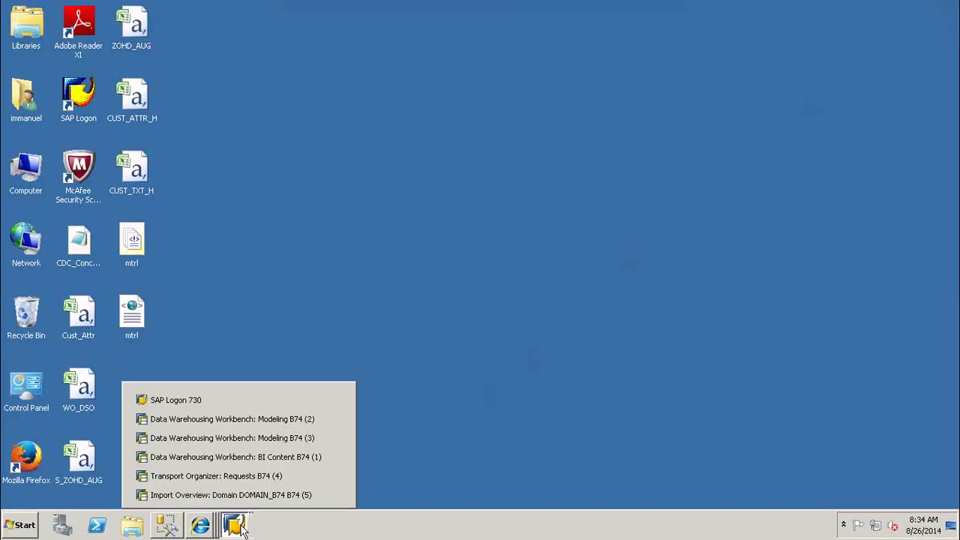
left_click(212, 419)
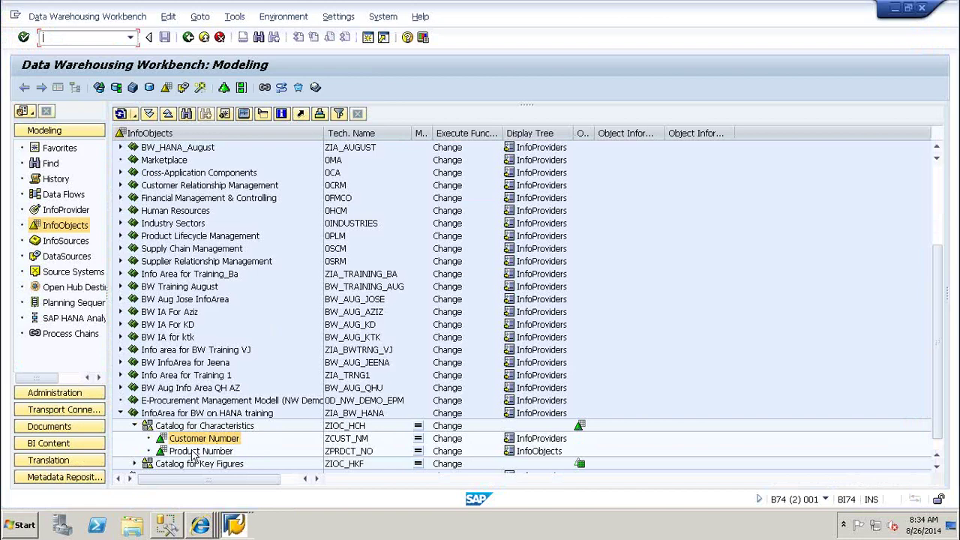
left_click(197, 450)
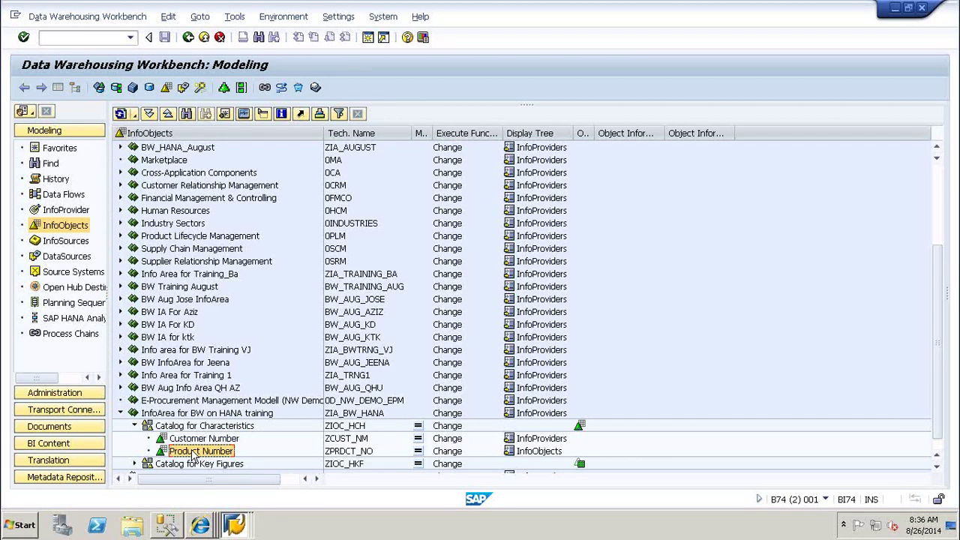